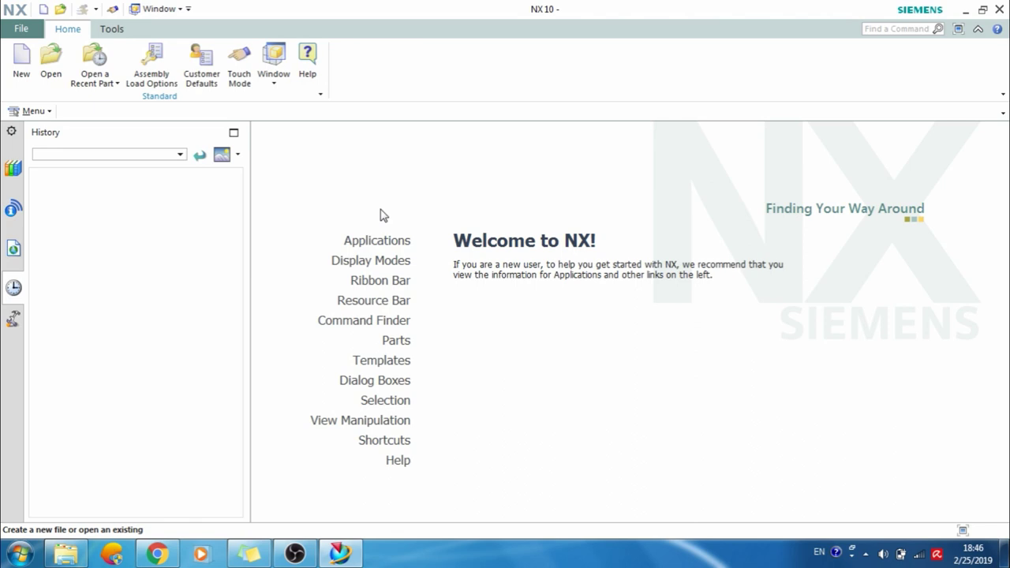
Create a new part from the Model template in millimetres, keeping the file name model1.prt.
left_click(24, 71)
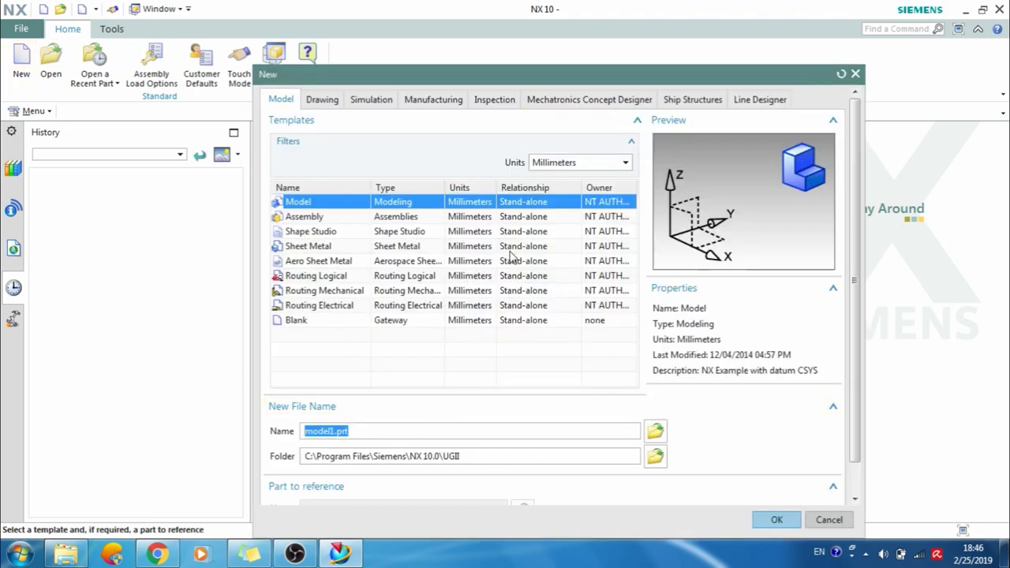
left_click(777, 521)
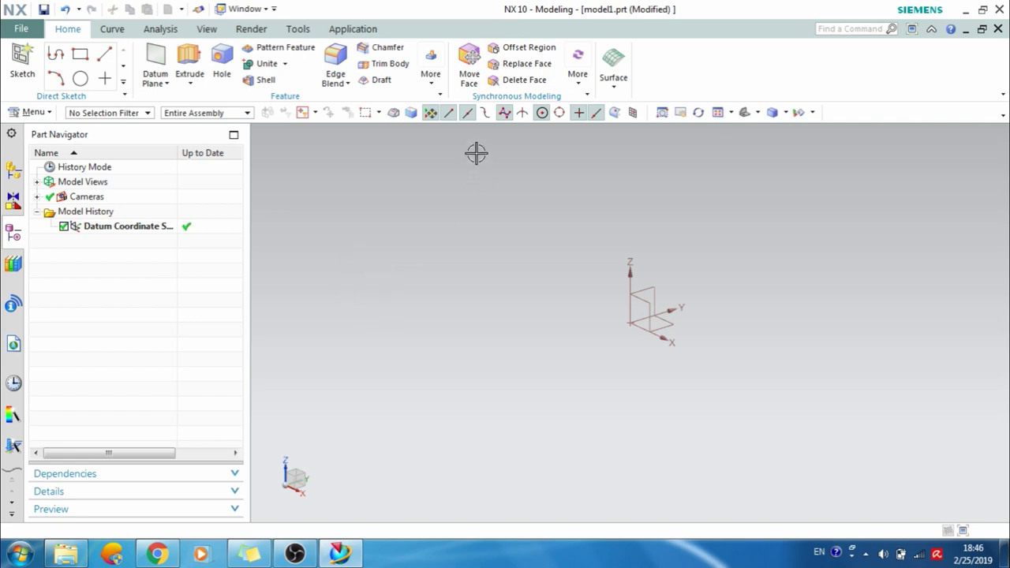
left_click(445, 290)
Start an IGES import and choose BASIC.igs from the TechDesign\Remastering basic in ug folder on drive F as the source file.
left_click(24, 29)
mouse_move(43, 217)
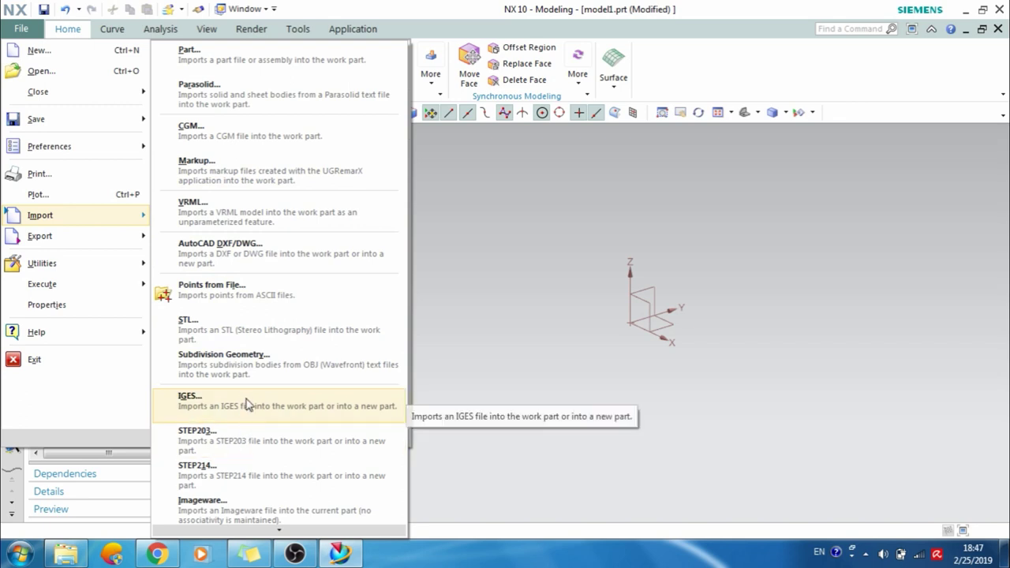
left_click(220, 405)
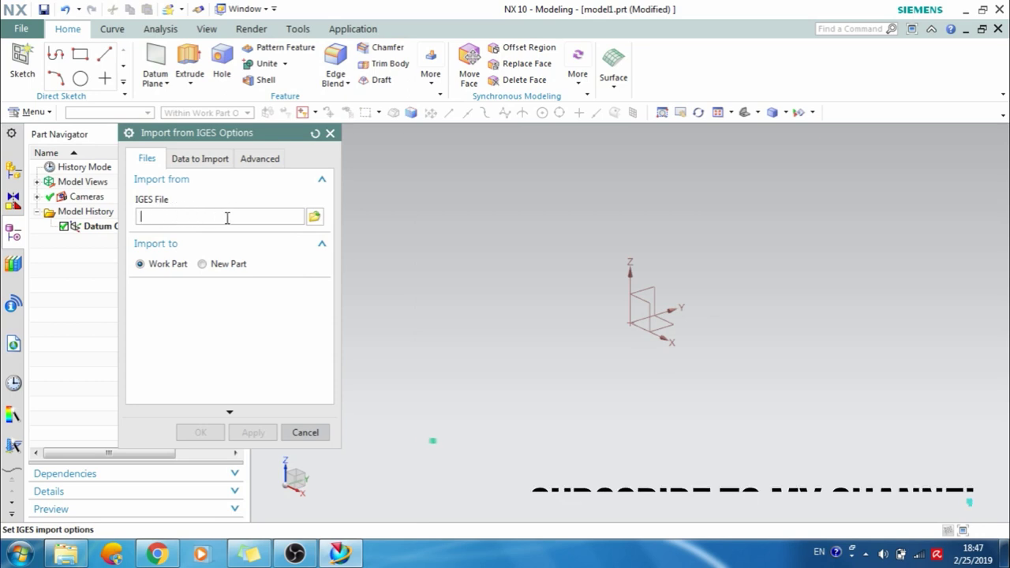
left_click(314, 218)
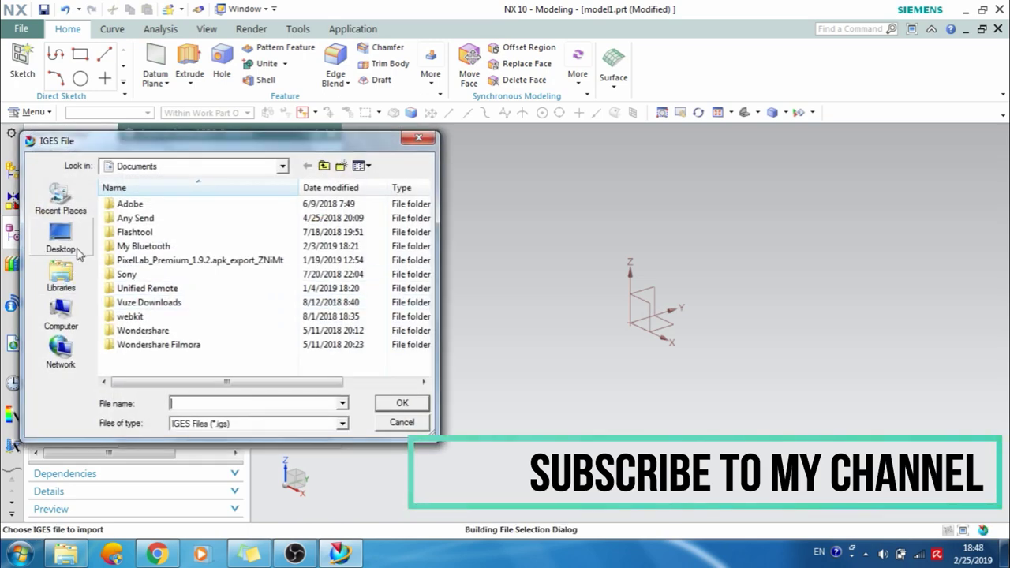
left_click(78, 253)
double_click(332, 237)
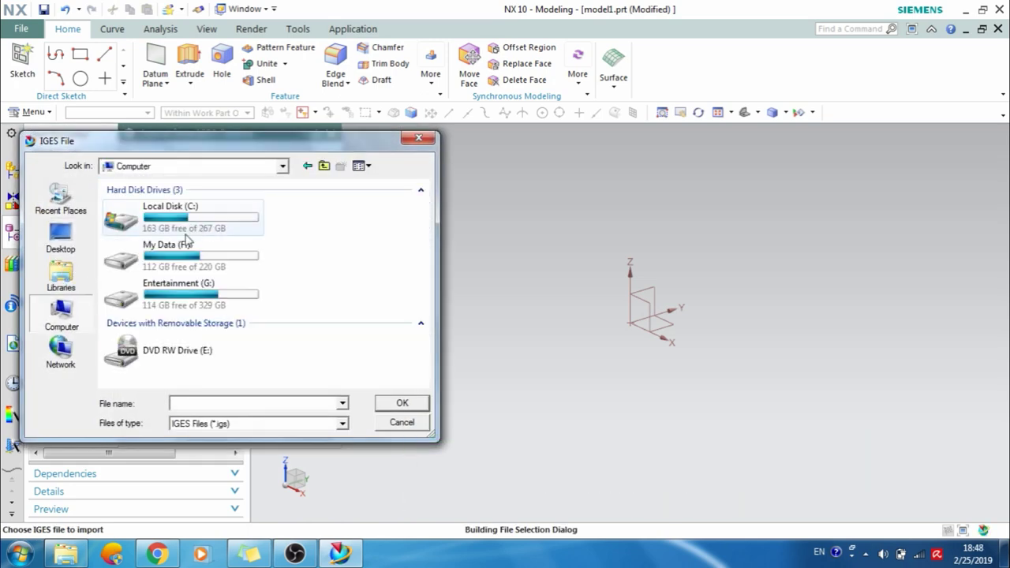
double_click(183, 258)
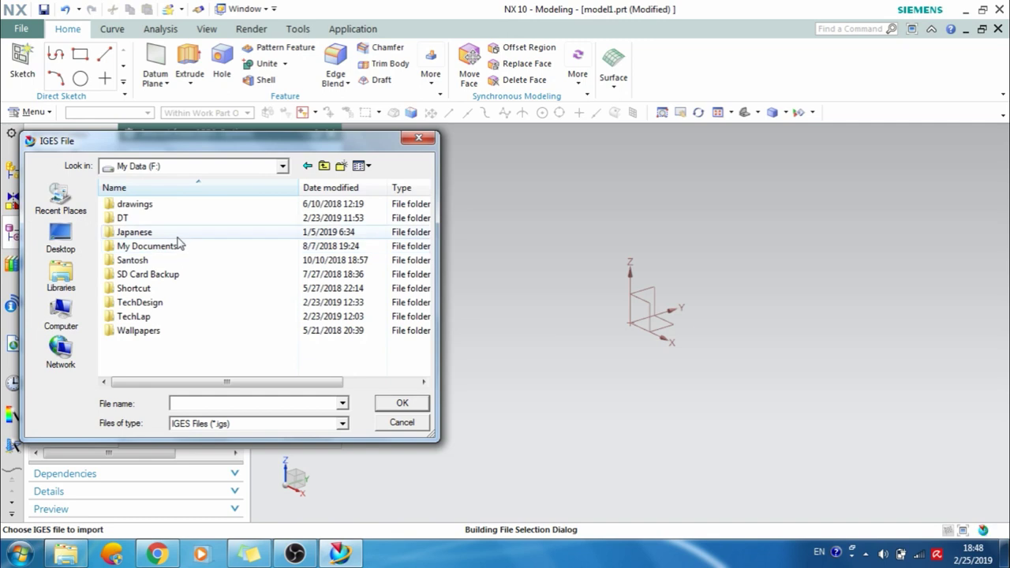
double_click(173, 303)
double_click(180, 204)
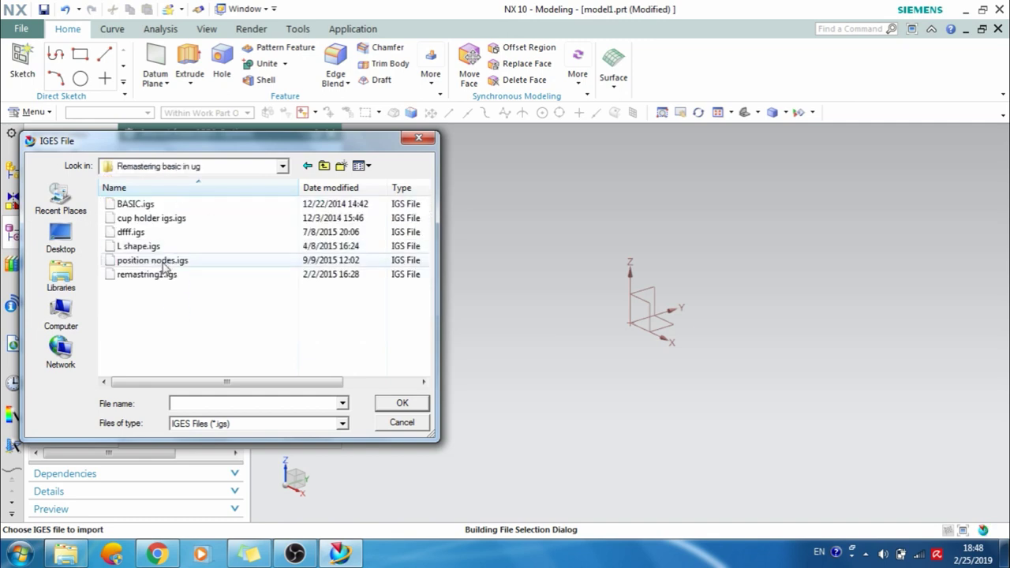
left_click(139, 205)
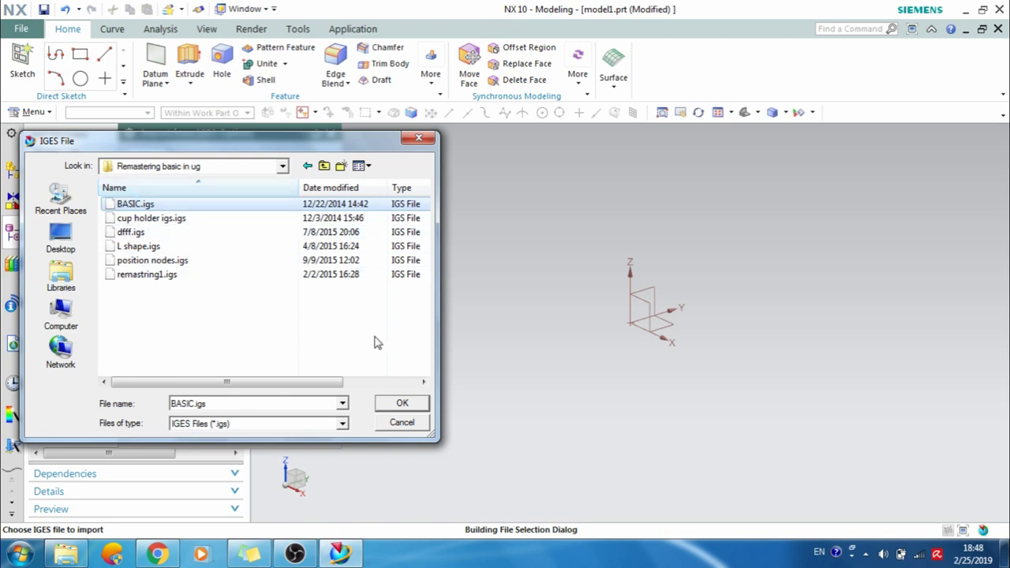
left_click(400, 402)
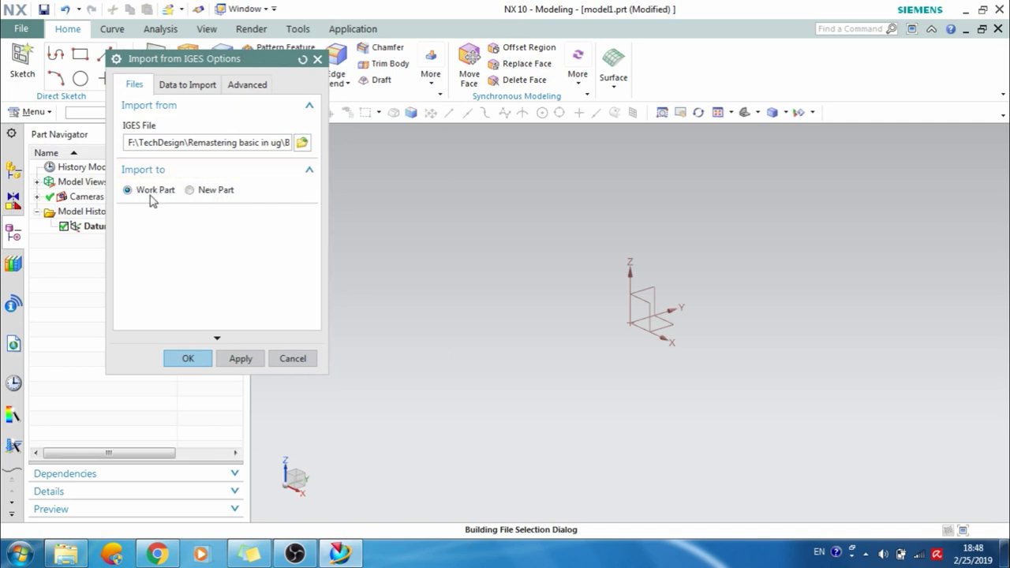
Set the IGES import destination to Work Part and run the import.
left_click_drag(260, 59, 243, 133)
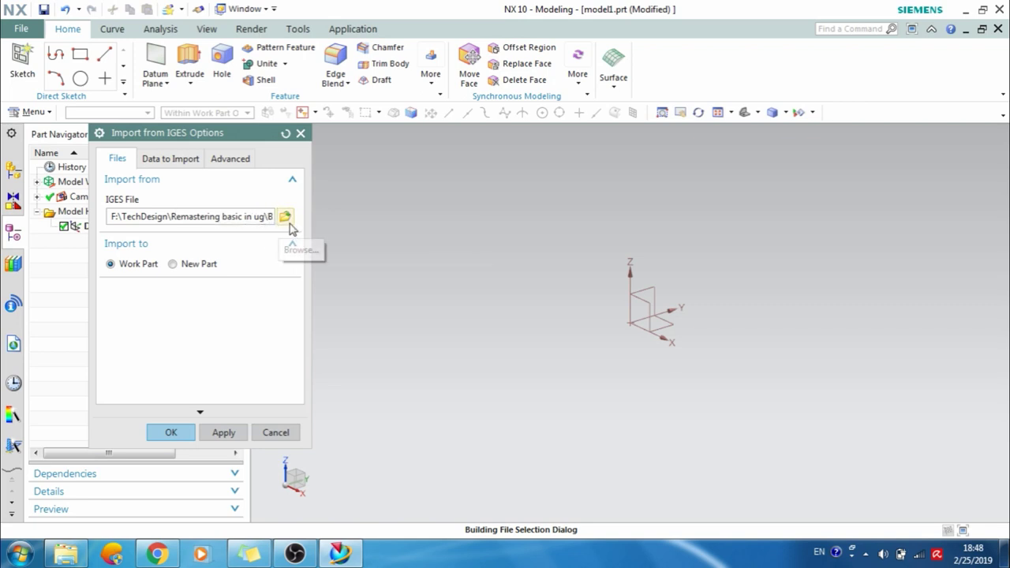
left_click(173, 265)
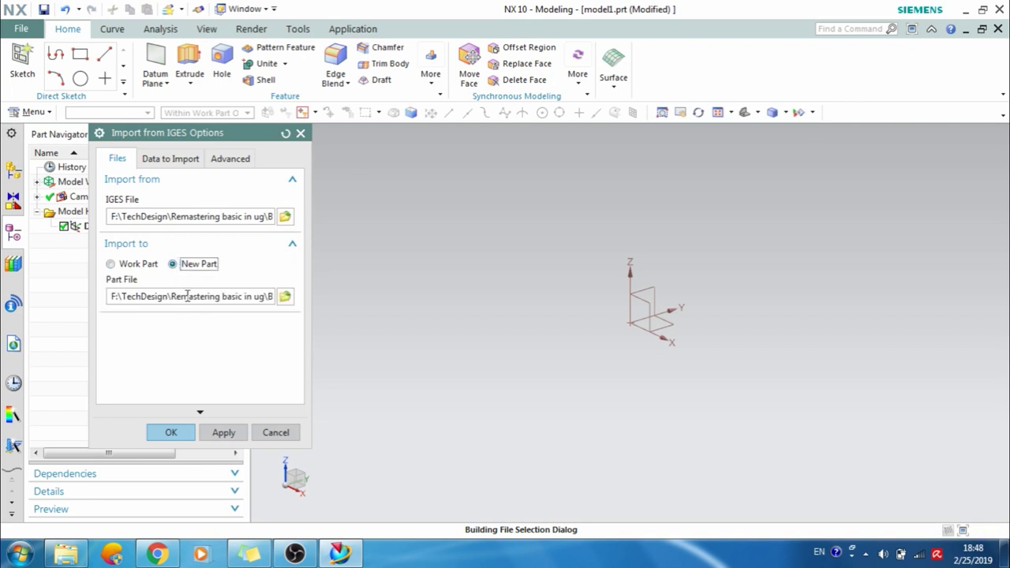
left_click(138, 264)
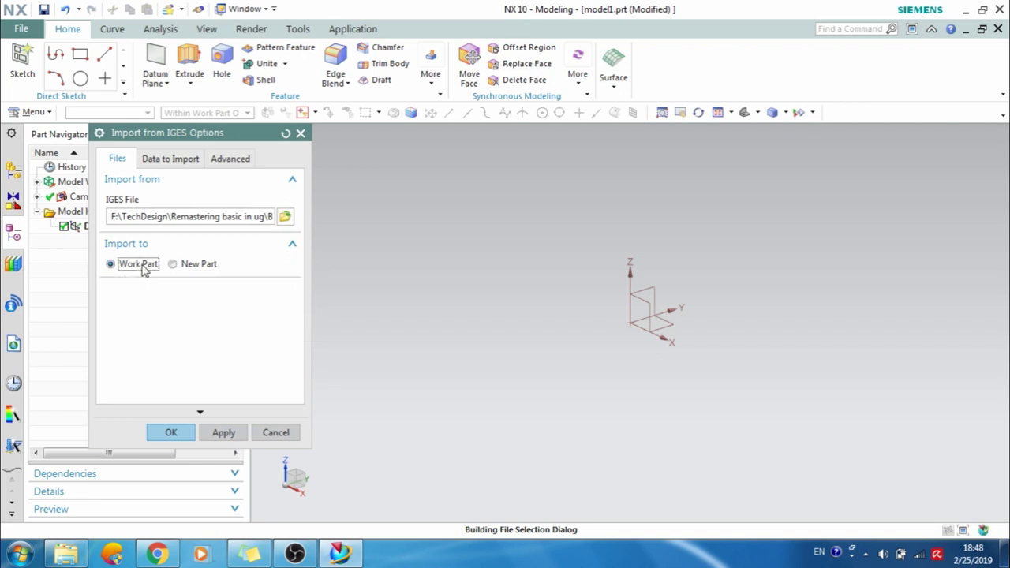
left_click(171, 434)
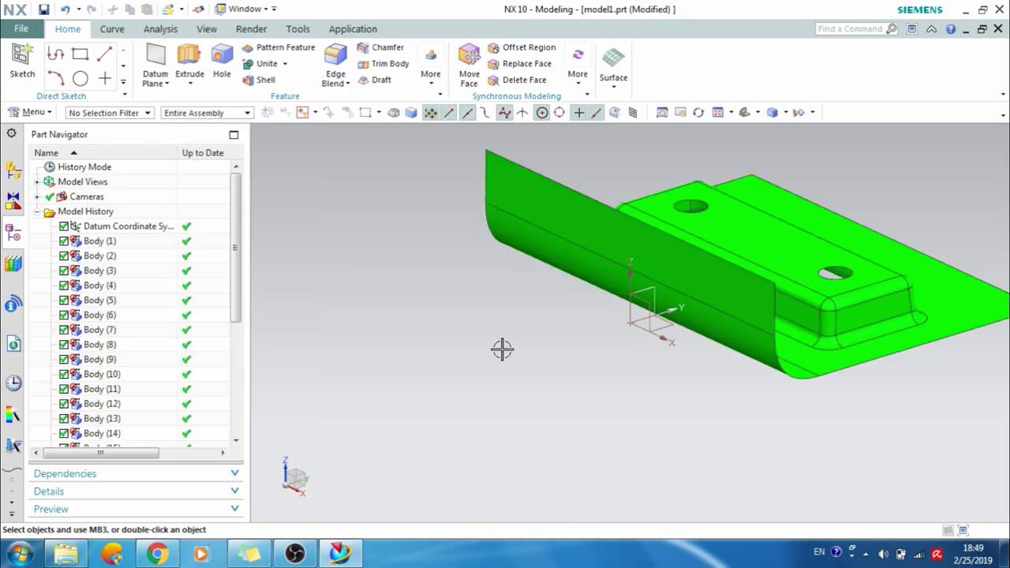
Examine the imported surface model from several angles, check which faces the first five bodies represent, and view the properties of Body (5).
middle_click_drag(518, 321, 443, 323)
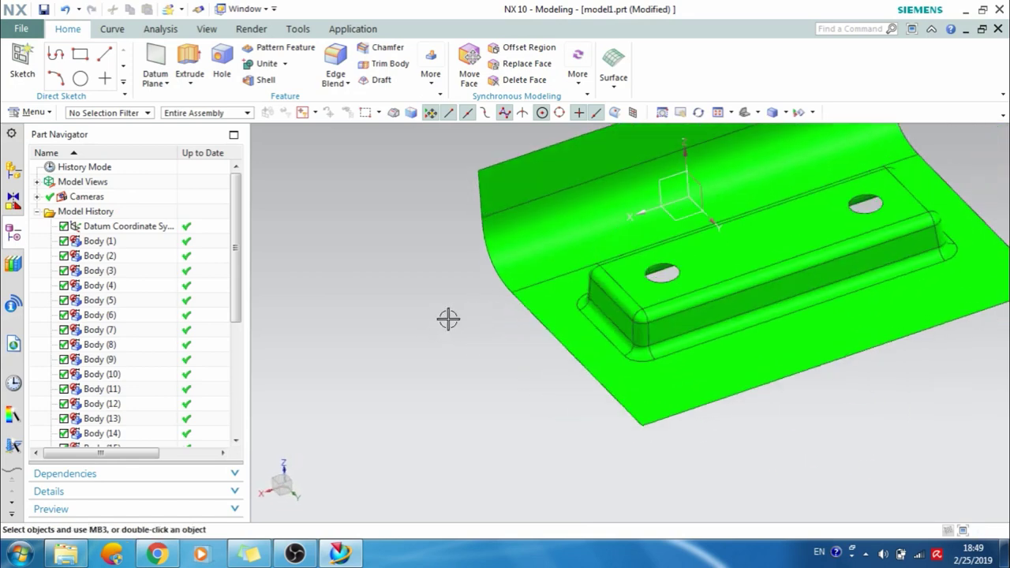
scroll(457, 356, "up", 3)
scroll(458, 356, "down", 4)
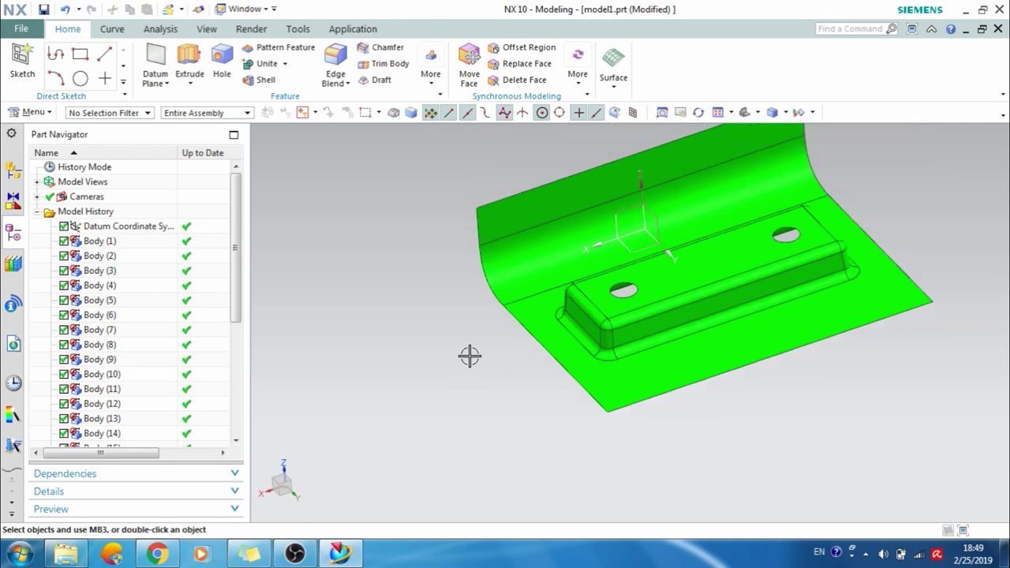
middle_click_drag(476, 356, 444, 379)
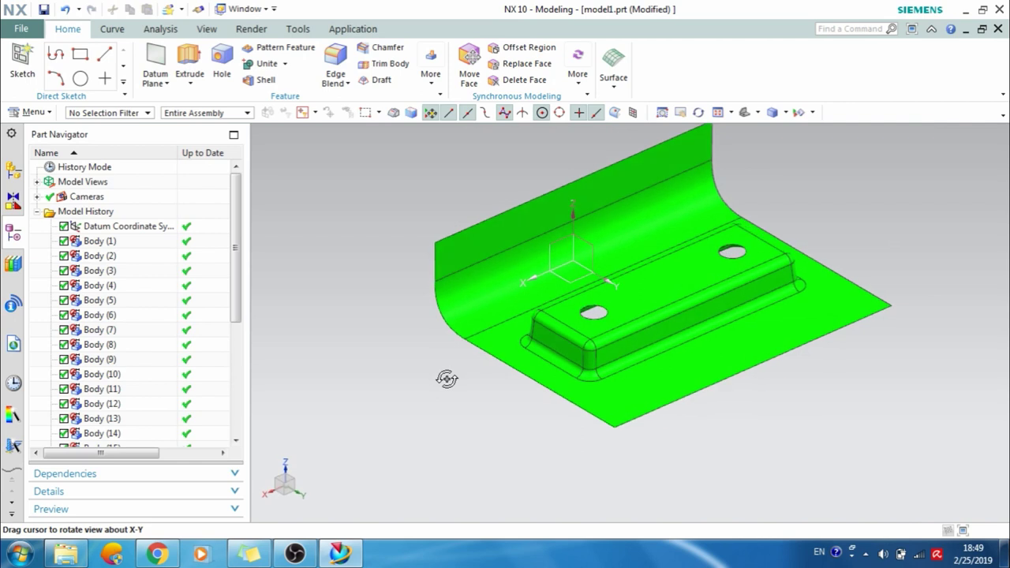
left_click(110, 242)
left_click(109, 257)
left_click(110, 272)
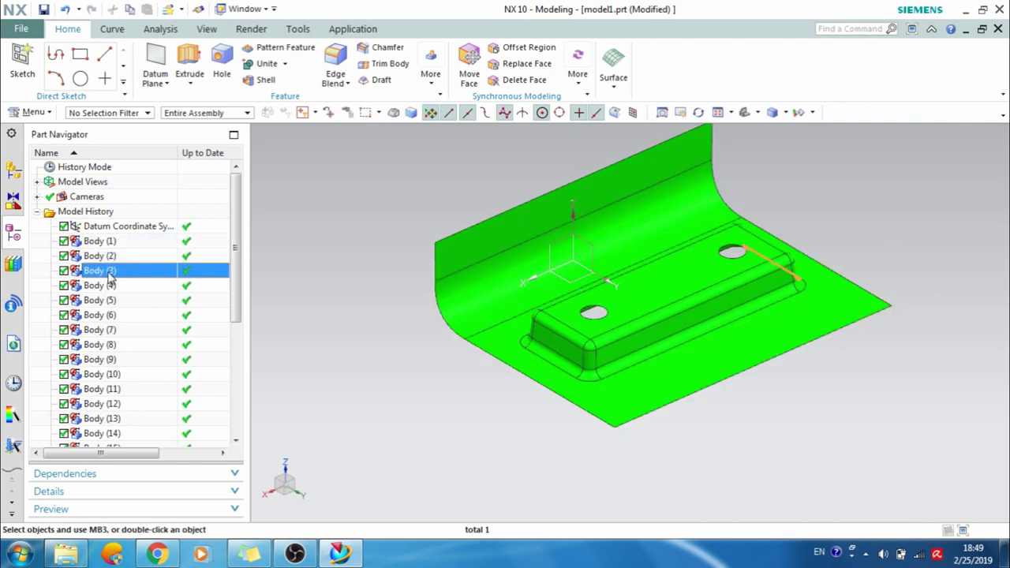
scroll(110, 275, "down", 1)
left_click(111, 242)
left_click(111, 257)
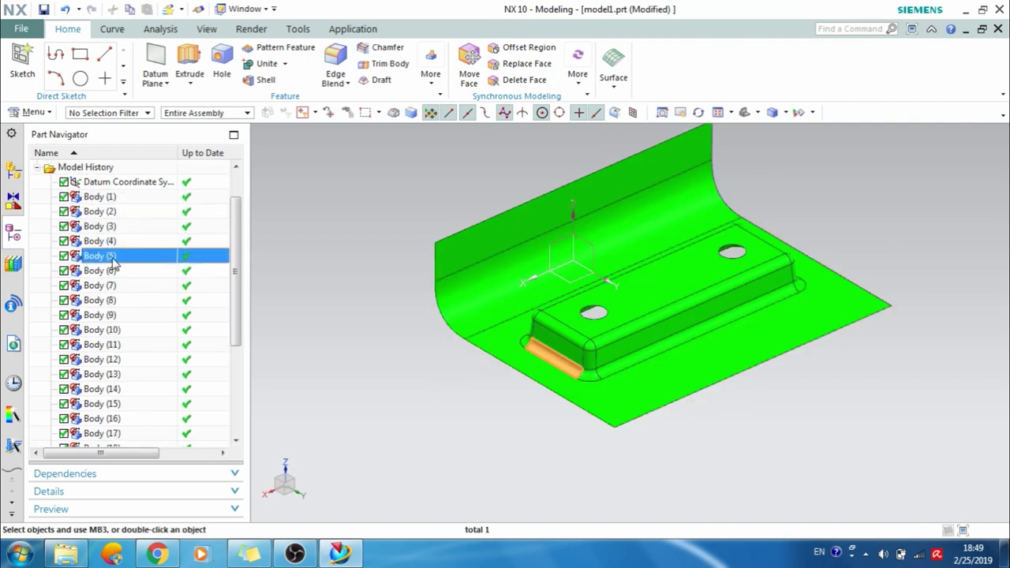
double_click(111, 258)
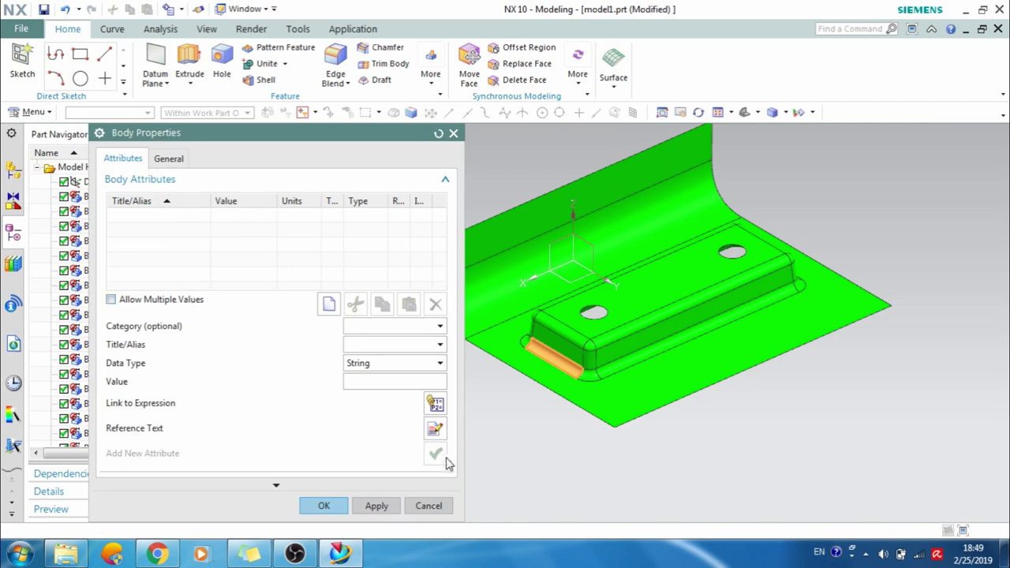
left_click(429, 506)
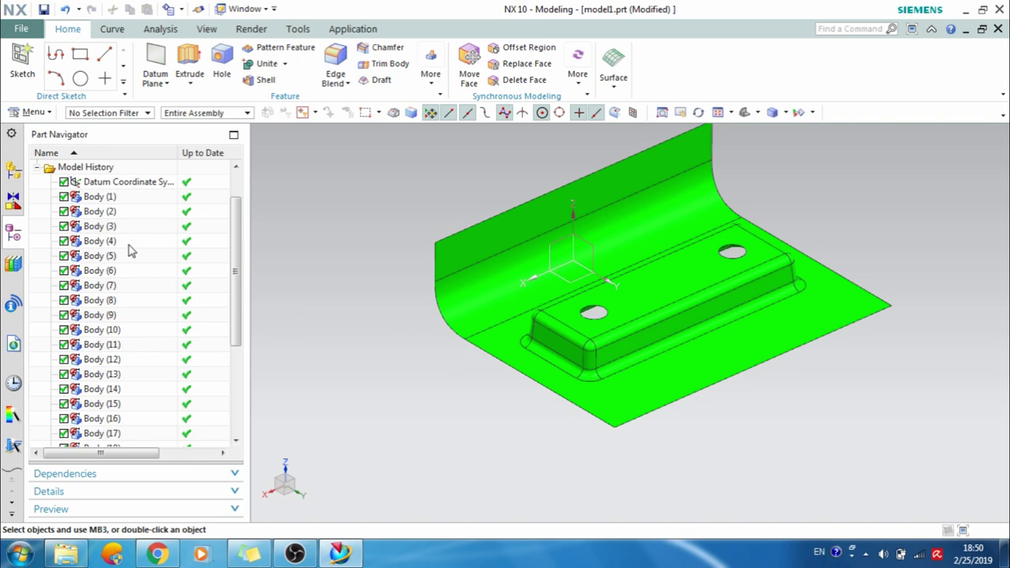
Group all imported bodies, Body (1) to Body (28), into a feature group named Input.
left_click(145, 199)
scroll(147, 200, "down", 3)
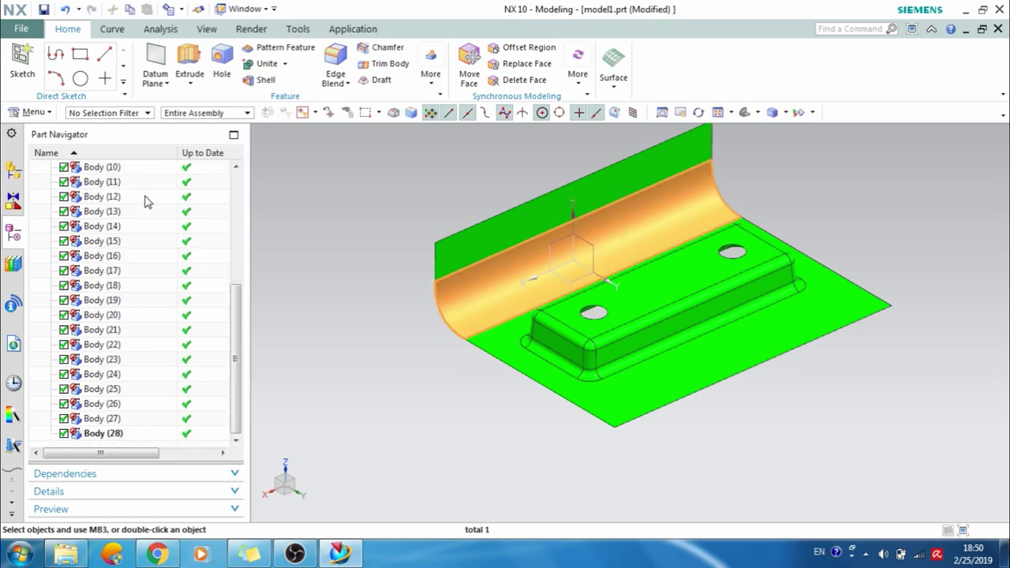
left_click(119, 431, "shift")
right_click(147, 265)
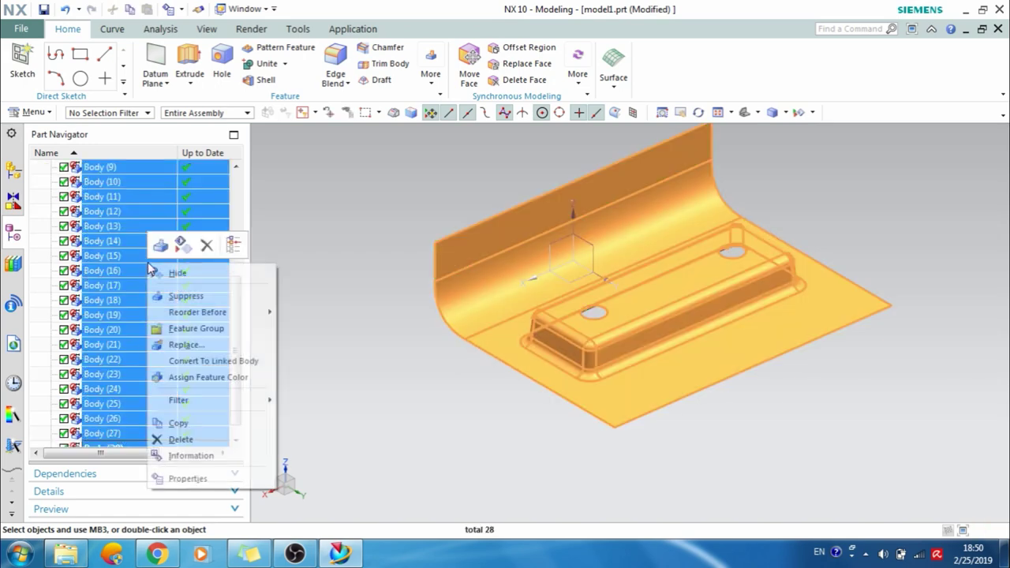
left_click(191, 328)
type("Input")
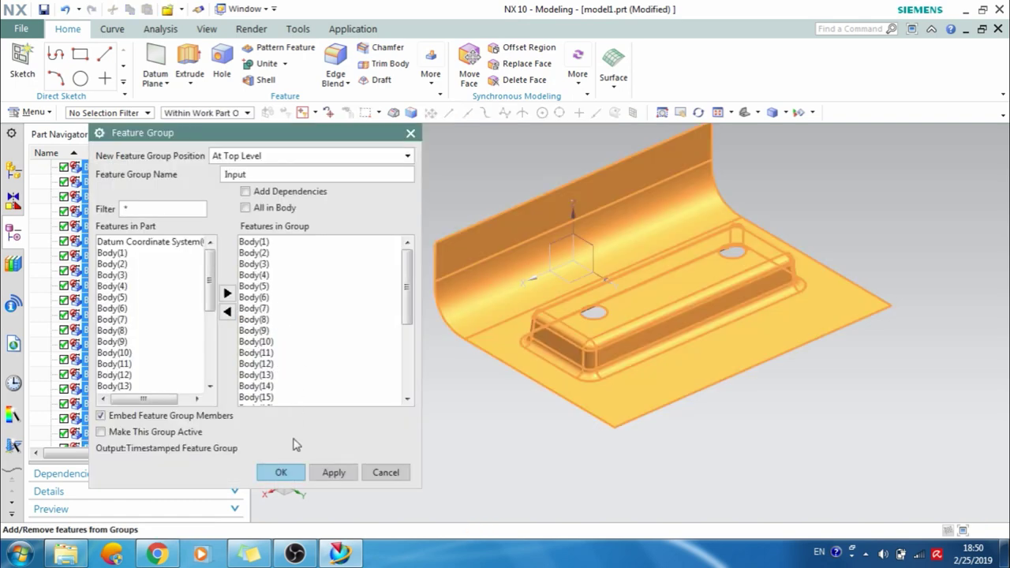
left_click(281, 473)
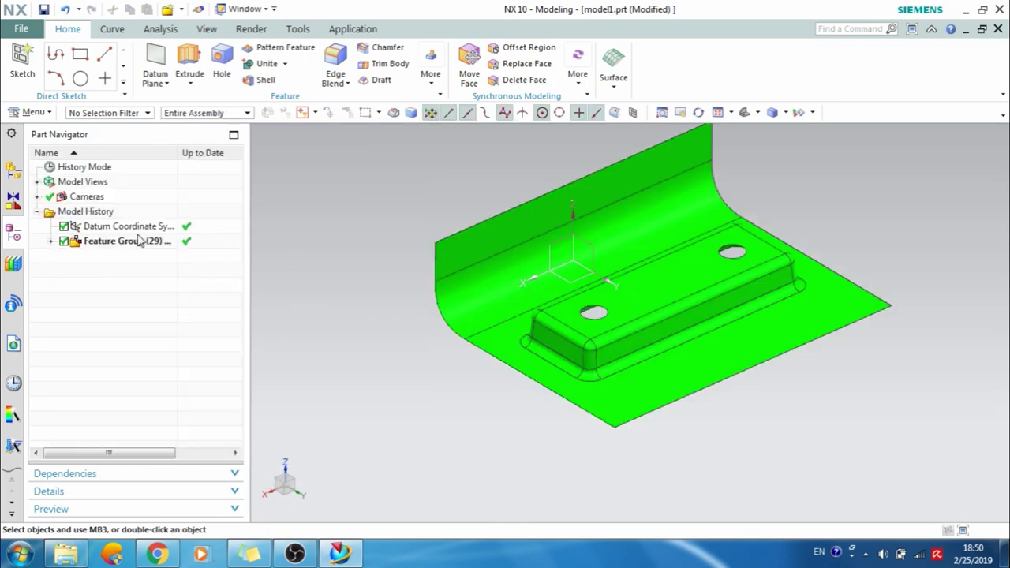
Widen the Name column of the model history so the full feature names fit.
left_click(119, 242)
left_click(130, 319)
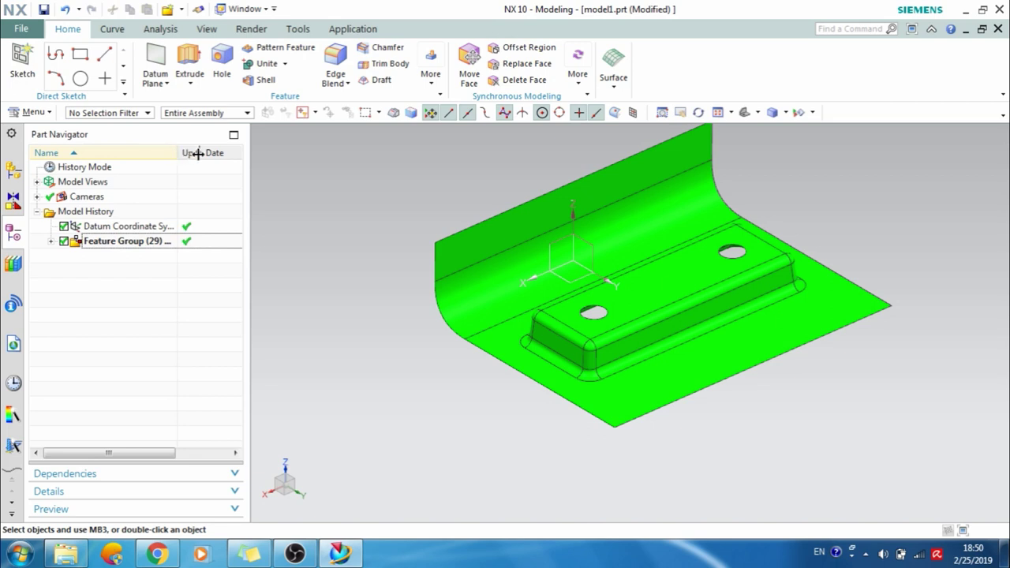
left_click_drag(197, 153, 207, 152)
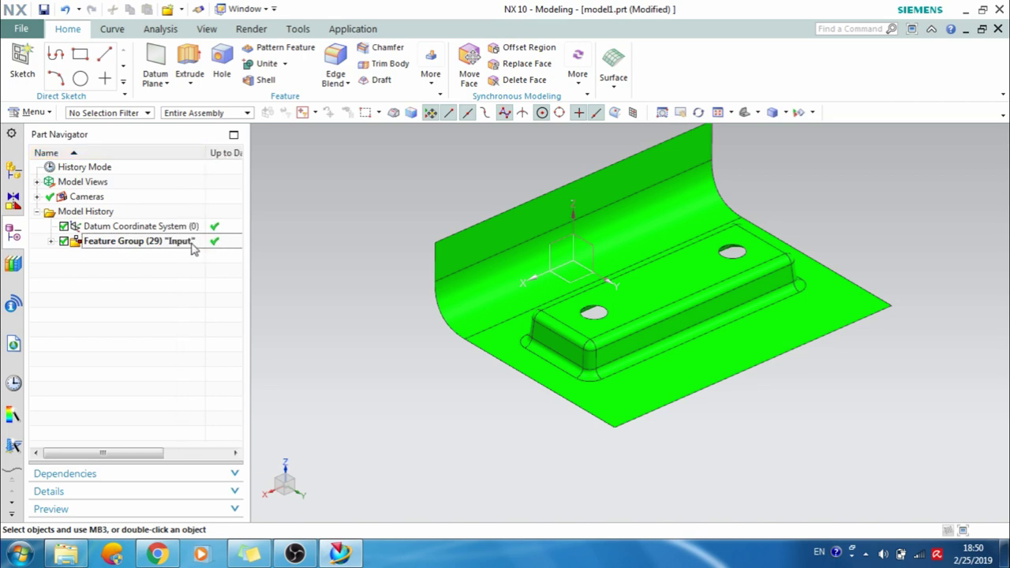
left_click(94, 227)
left_click(212, 399)
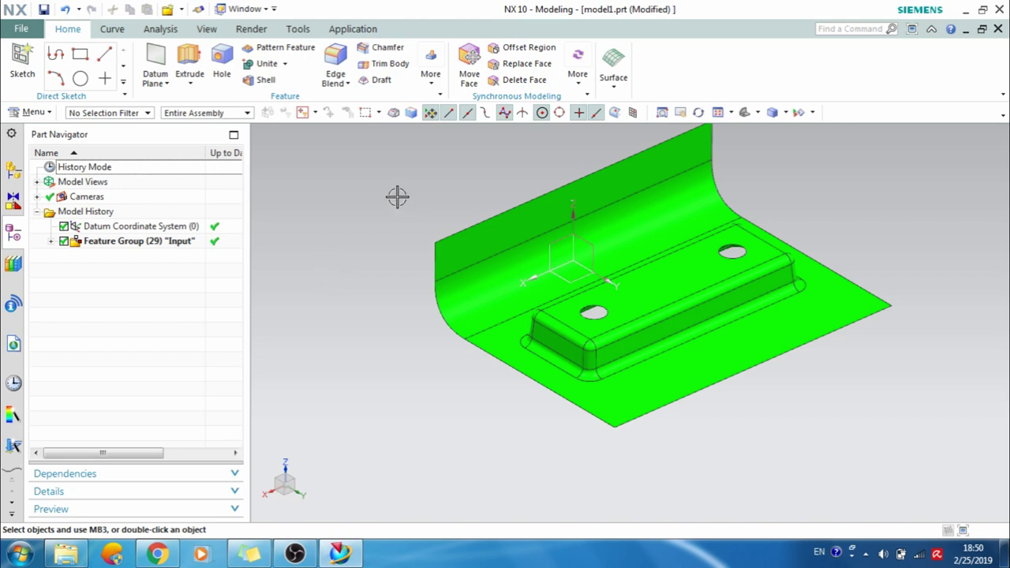
Create an Inferred datum plane on the YZ plane of the datum coordinate system with an offset distance of 0 mm.
mouse_move(392, 251)
middle_mouse_down()
mouse_move(381, 232)
mouse_move(384, 251)
middle_mouse_up()
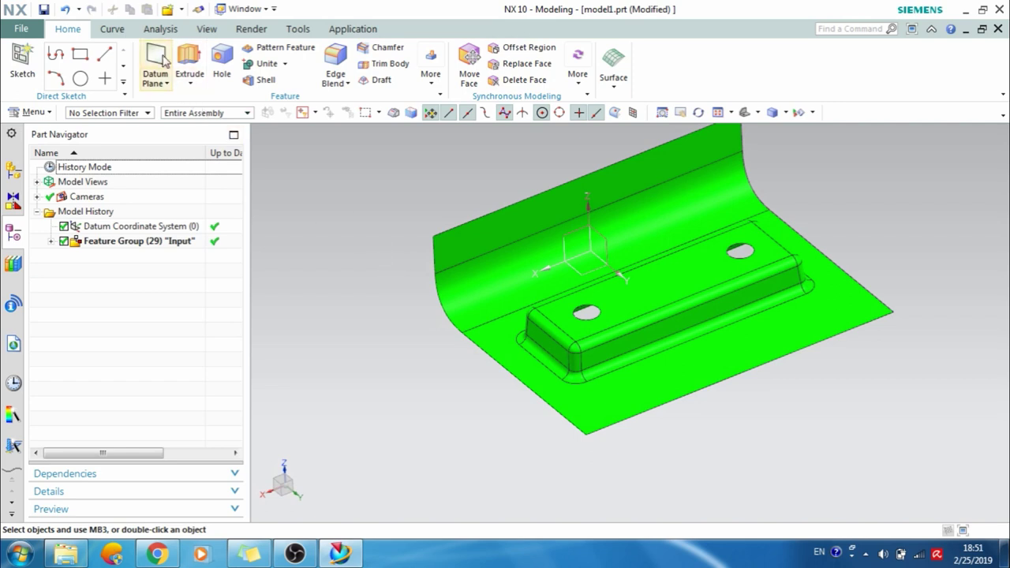
left_click(162, 60)
left_click(263, 176)
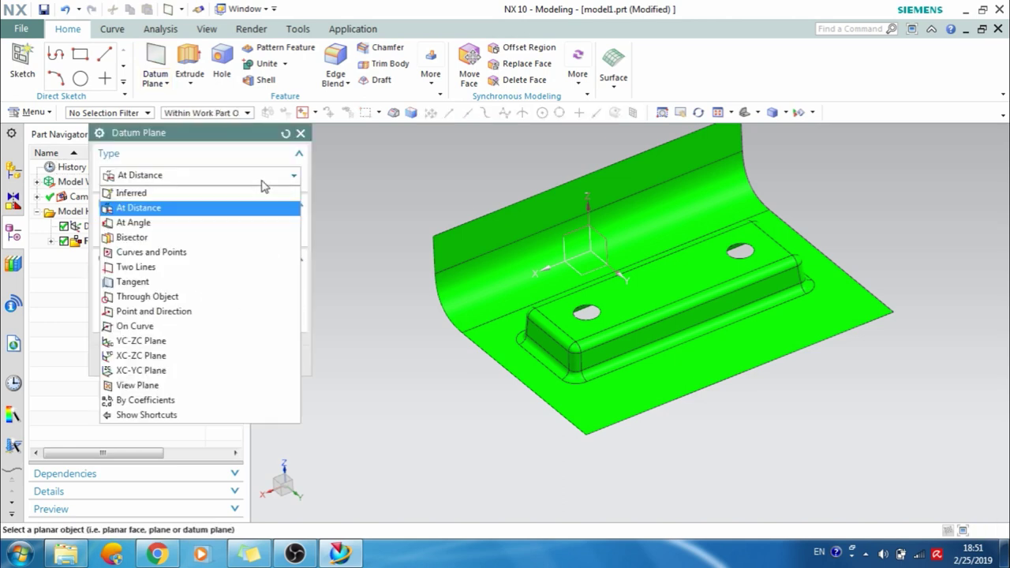
left_click(256, 193)
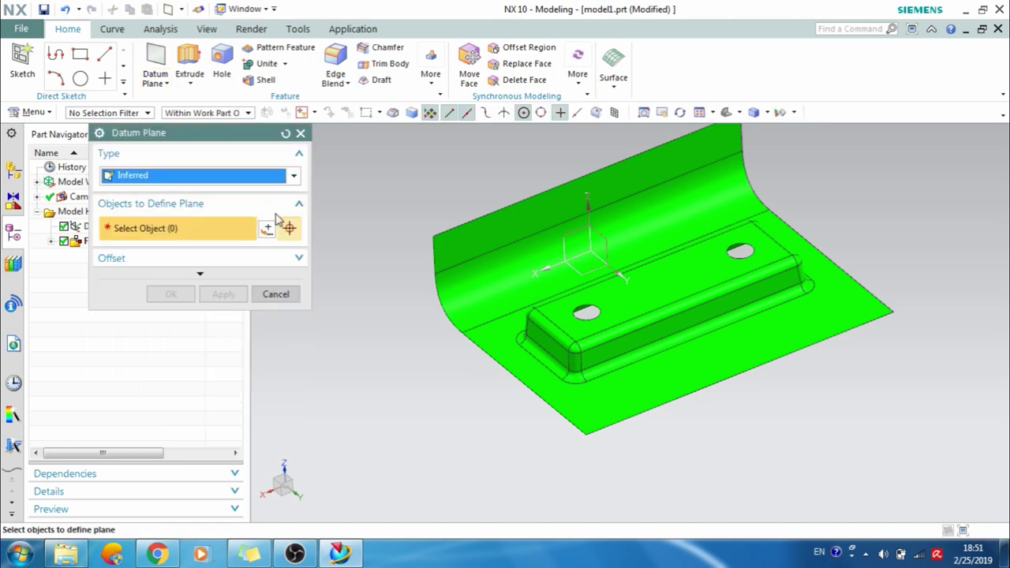
left_click(269, 176)
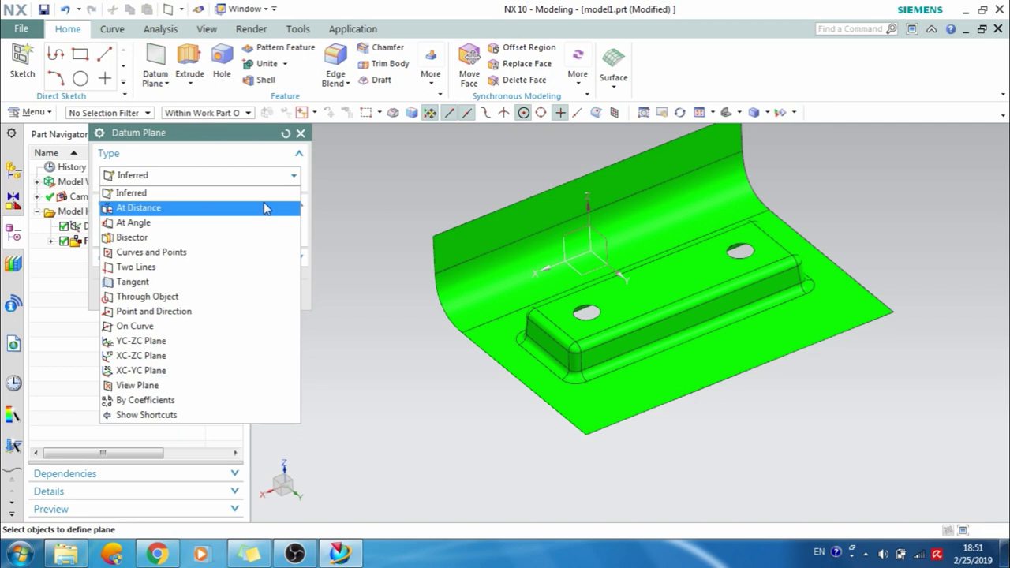
left_click(265, 194)
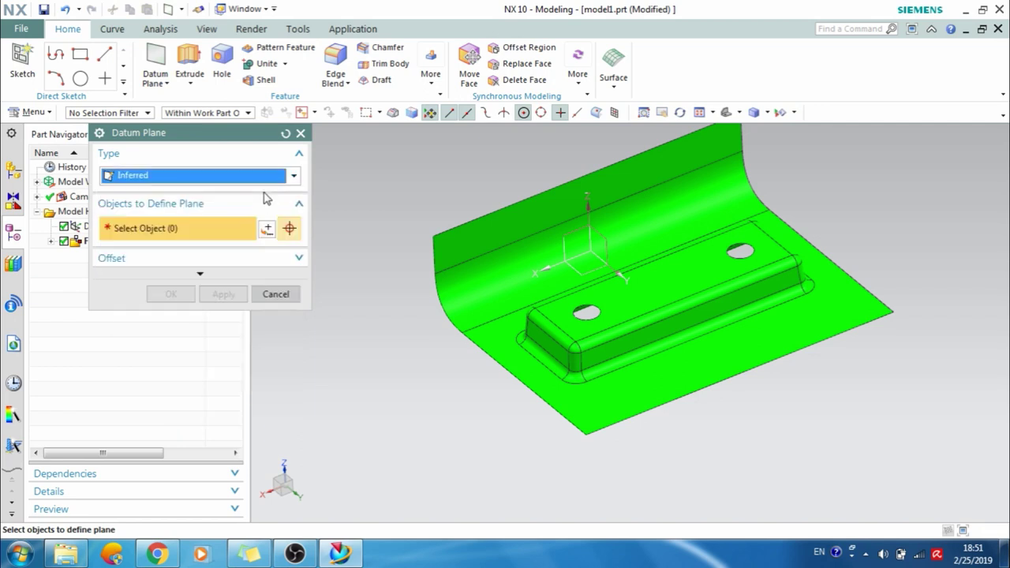
left_click(591, 229)
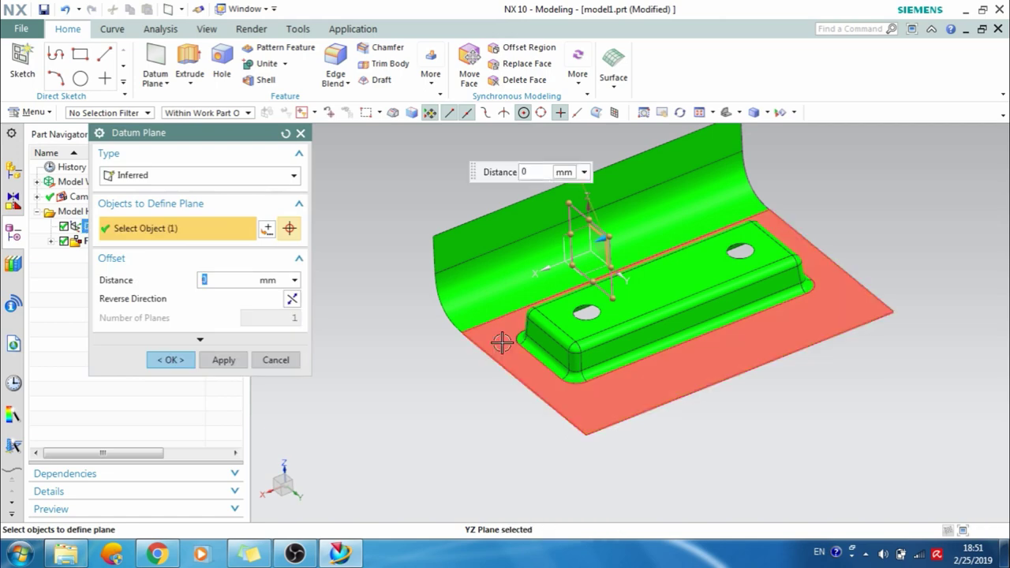
left_click(200, 339)
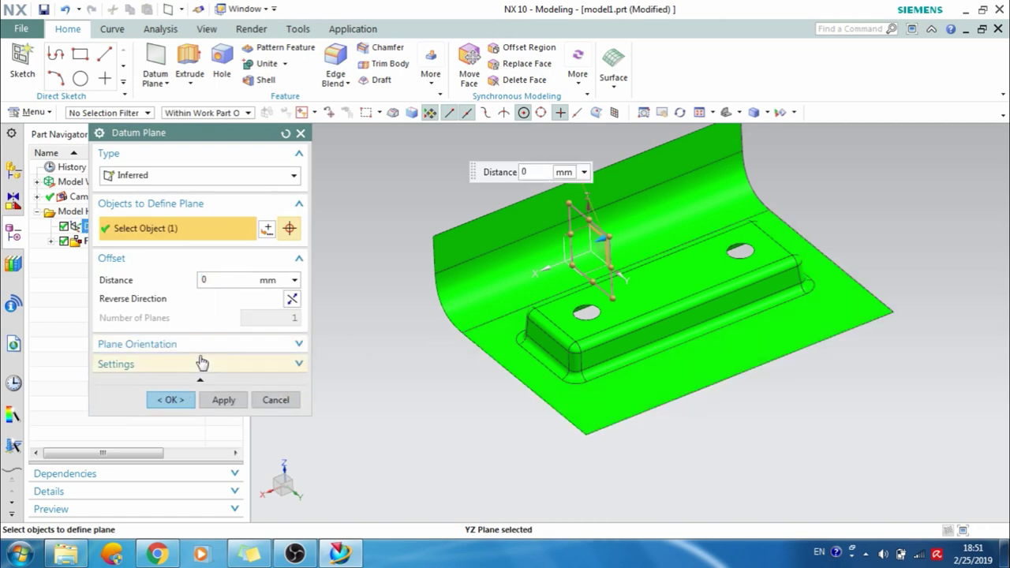
left_click(179, 403)
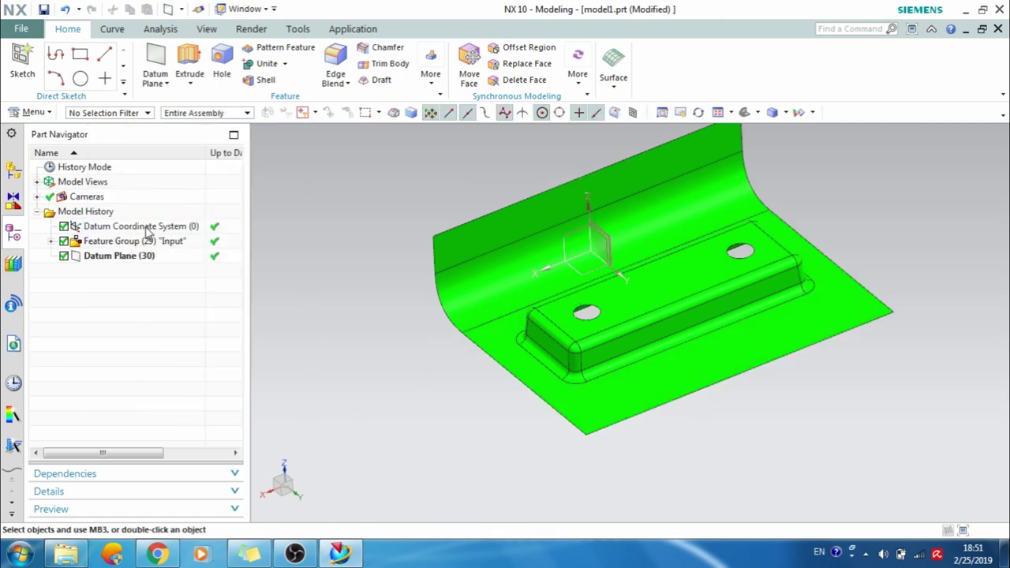
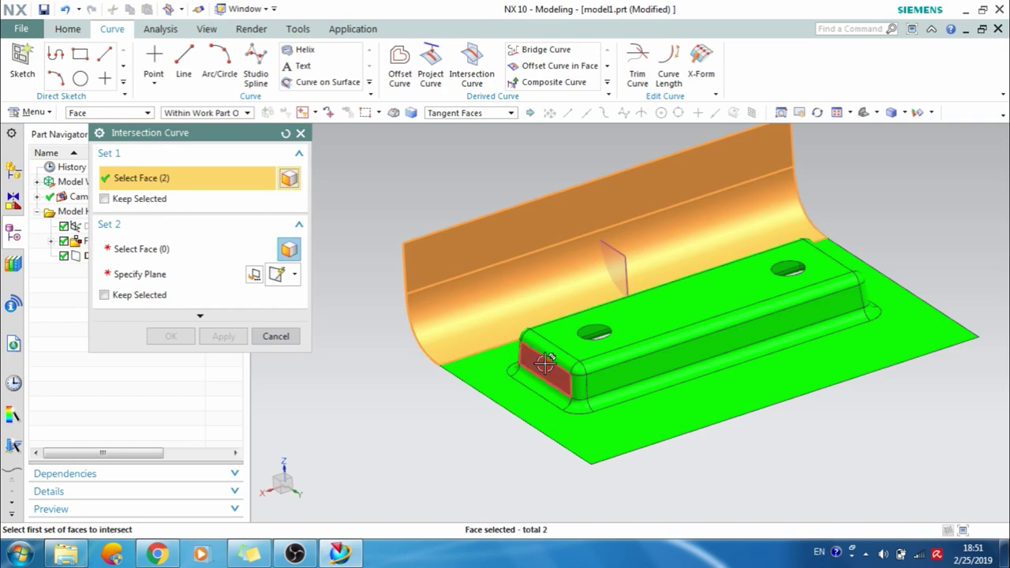
Add the flat base, the raised boss's long side face and its top face to the first set of the intersection curve.
scroll(525, 329, "down", 4)
left_click(514, 347)
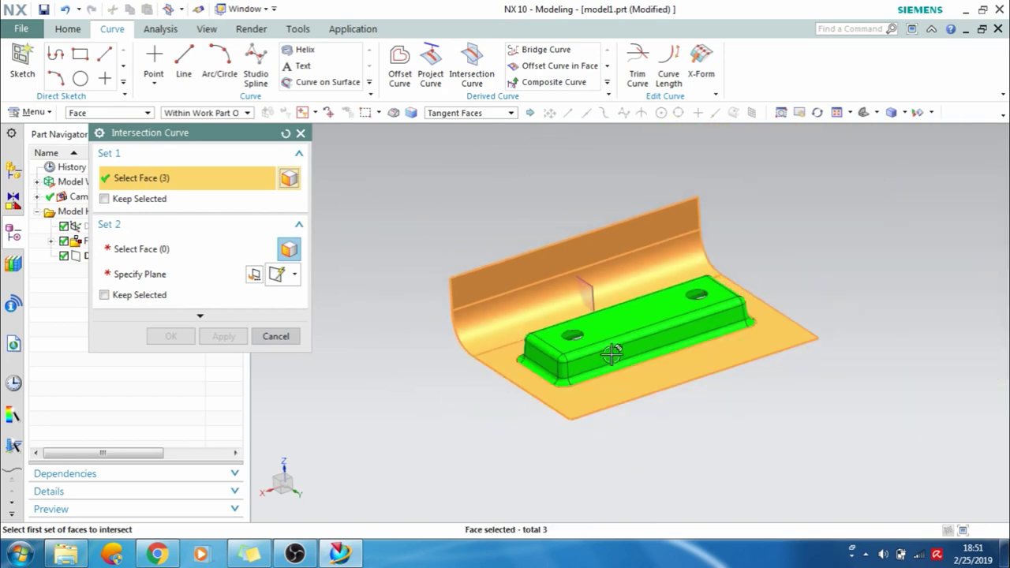
left_click(614, 343)
left_click(613, 332)
scroll(600, 324, "down", 3)
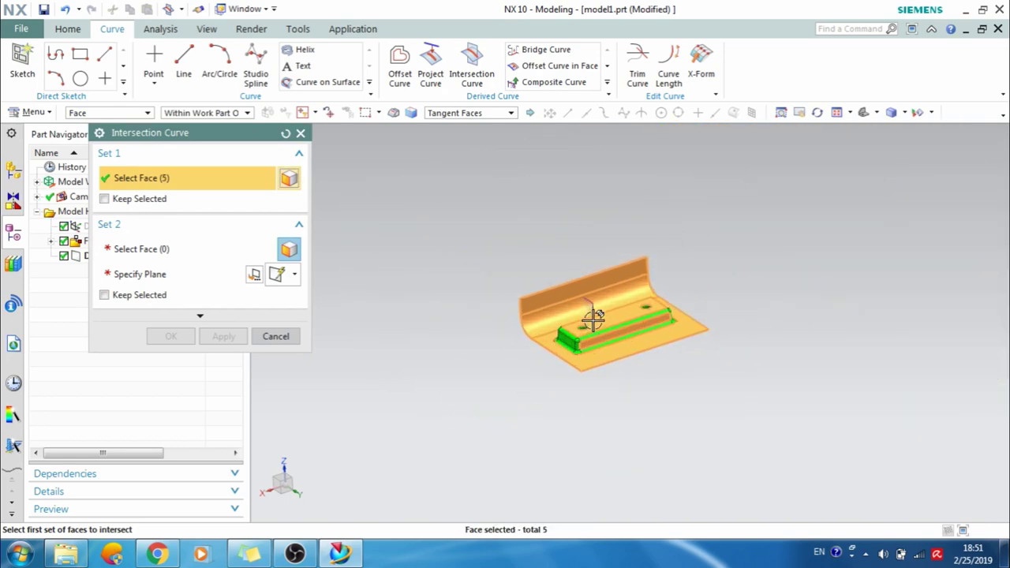
middle_click(594, 318)
Select the new datum plane as the second set to intersect with the chosen faces.
scroll(594, 318, "up", 5)
middle_click_drag(594, 318, 638, 353)
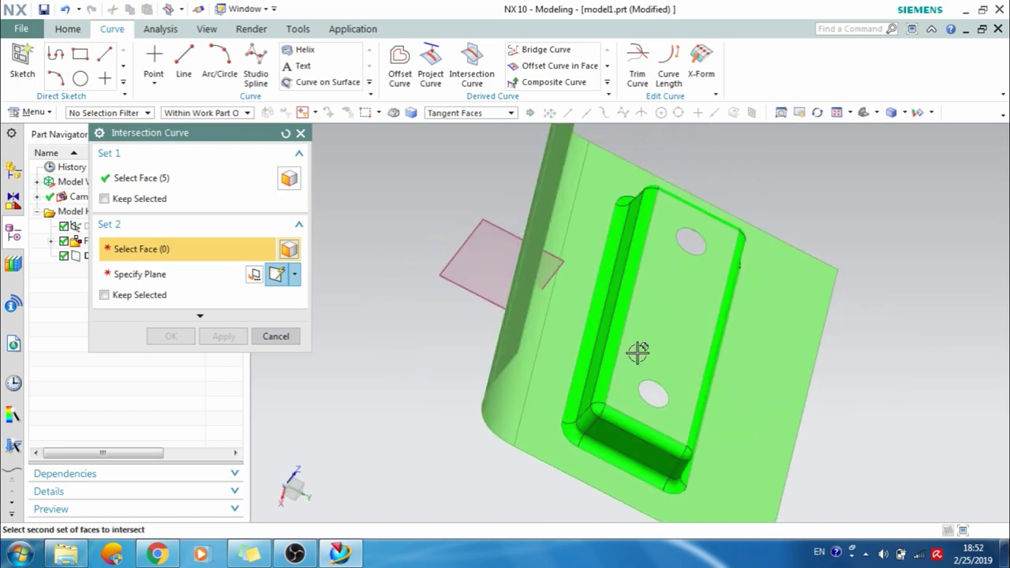
middle_click(598, 332)
left_click(144, 251)
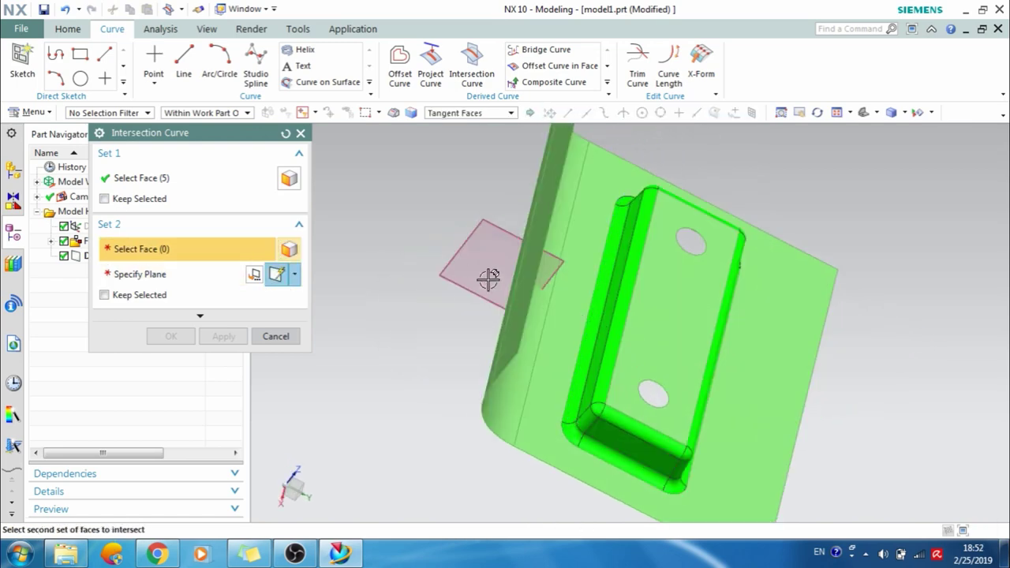
left_click(506, 236)
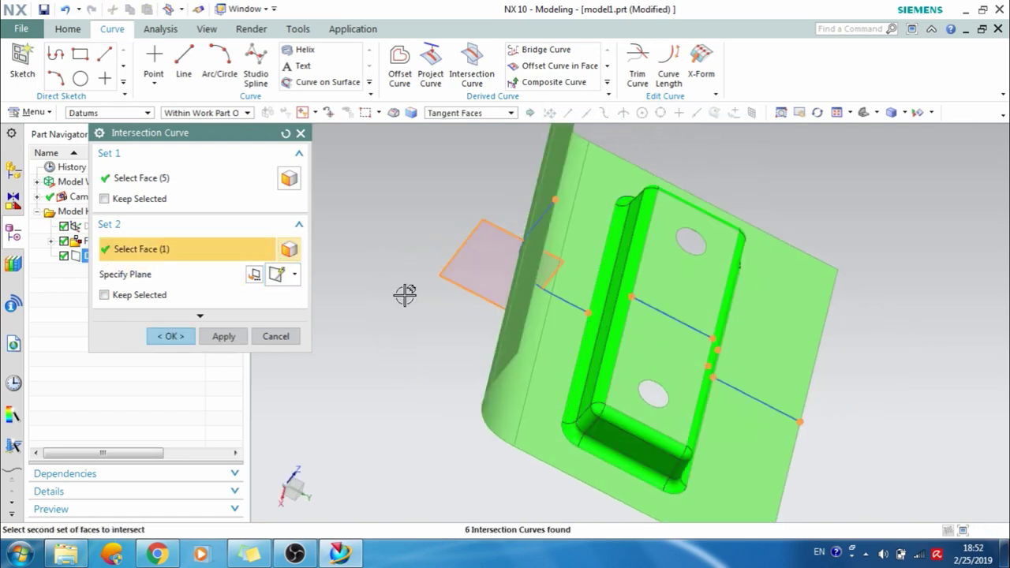
Create the intersection curves with the Associative setting on and a distance tolerance of 0.0100.
scroll(429, 273, "down", 3)
middle_click_drag(421, 271, 390, 255)
scroll(485, 292, "down", 2)
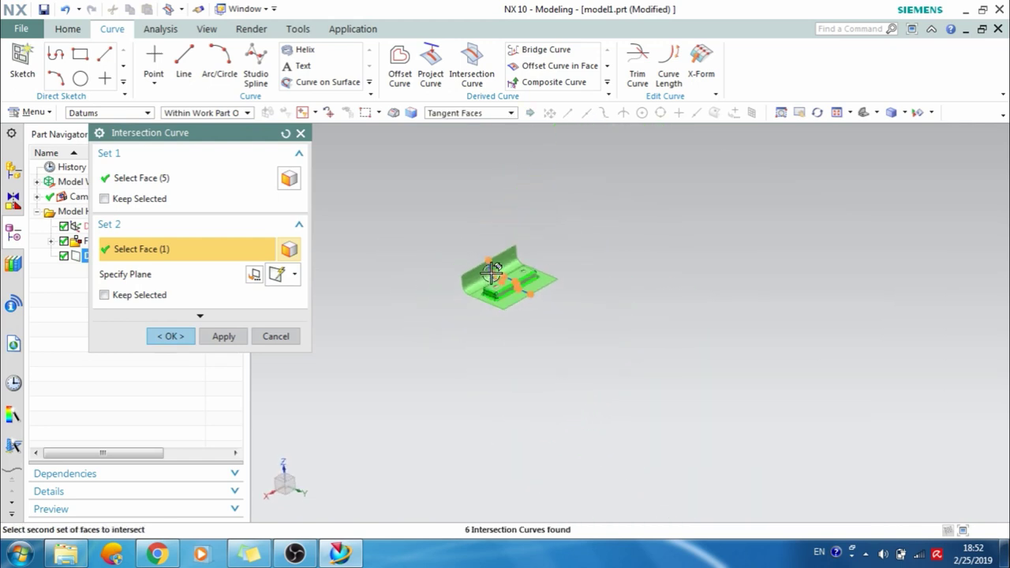
scroll(492, 282, "up", 6)
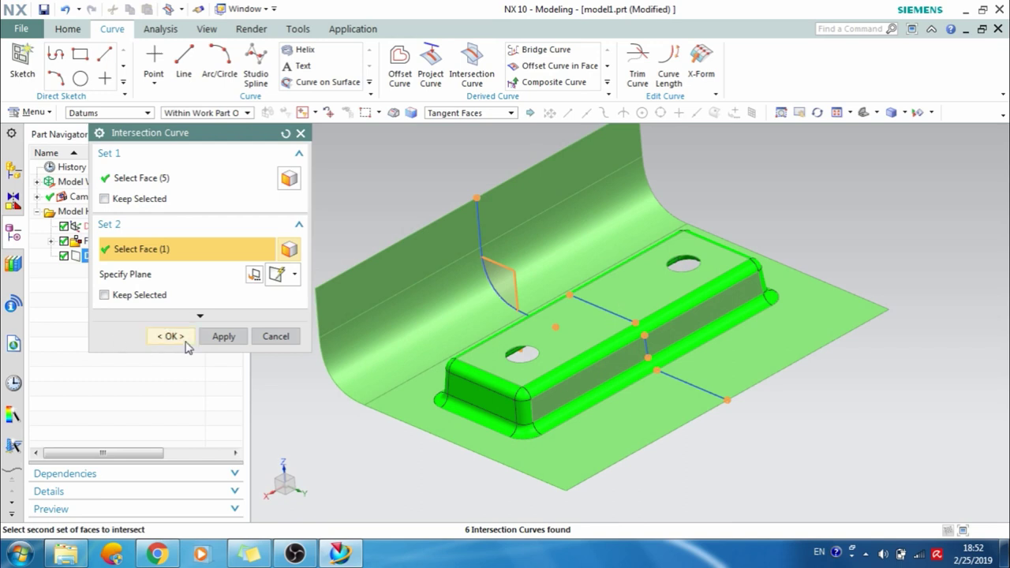
left_click(200, 315)
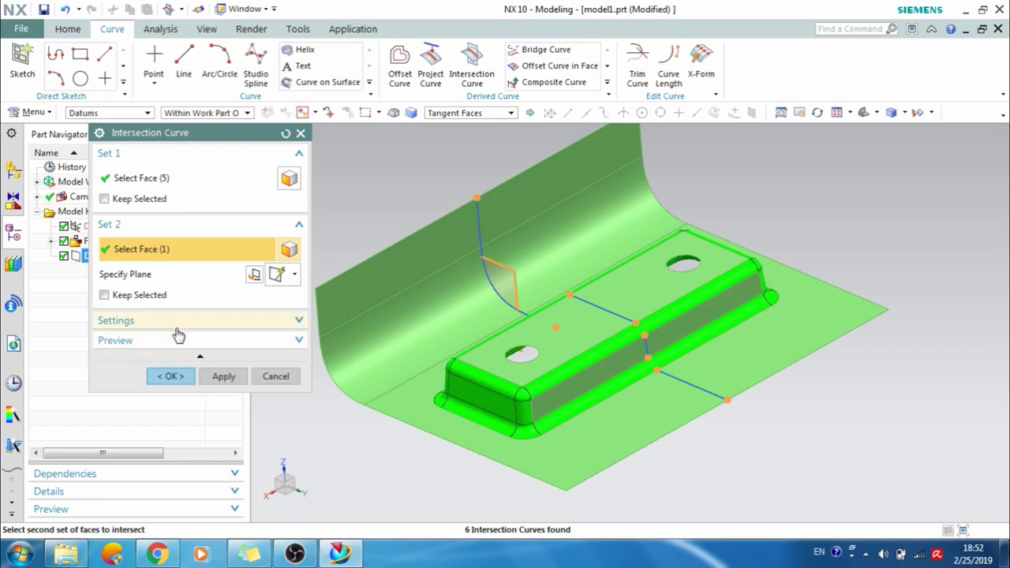
left_click(178, 322)
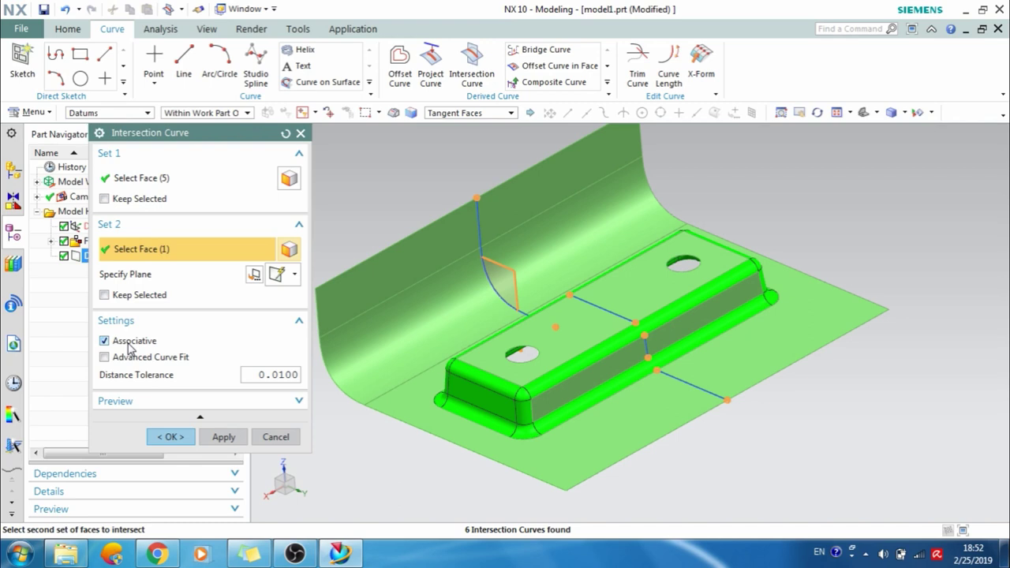
left_click(131, 343)
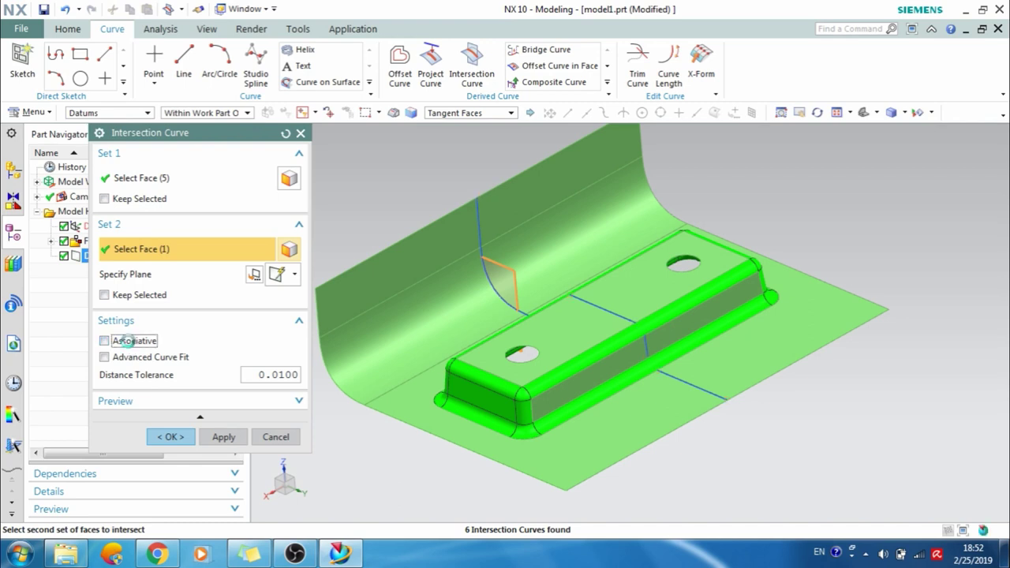
left_click(142, 341)
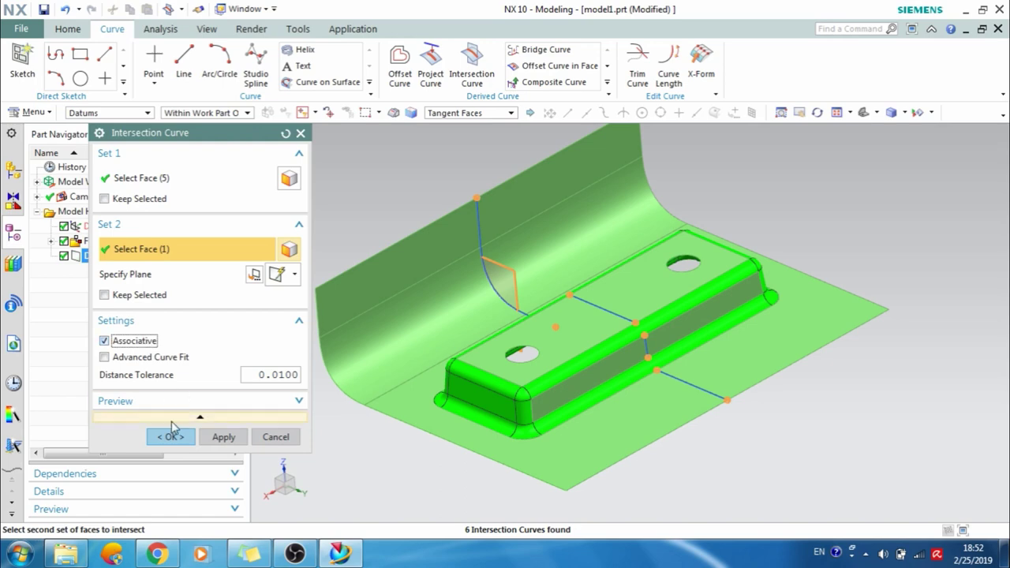
left_click(168, 437)
Start a sketch on the datum plane that cuts through the middle of the model.
scroll(401, 257, "up", 2)
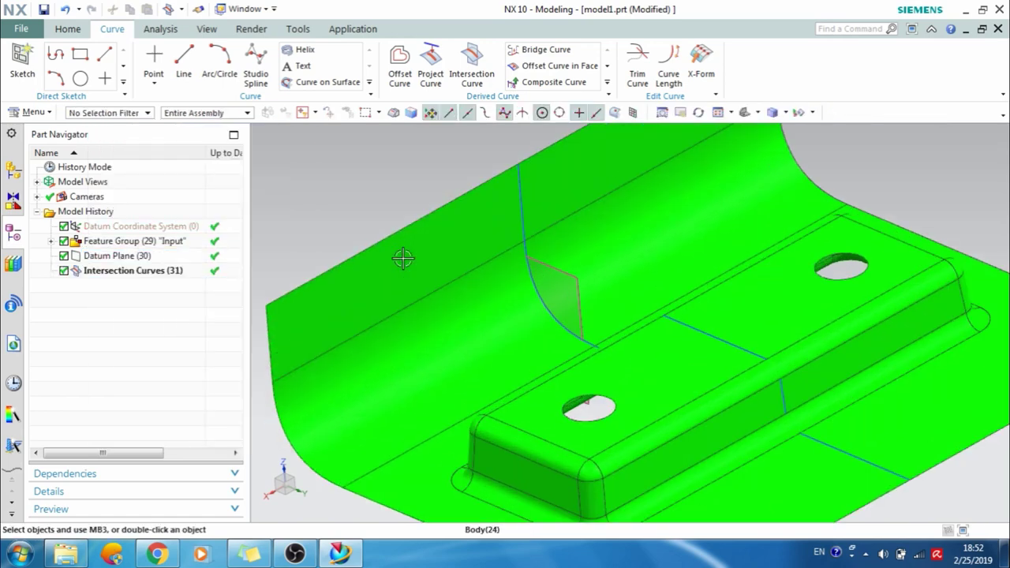
scroll(401, 258, "down", 2)
mouse_move(401, 257)
middle_mouse_down()
mouse_move(397, 234)
mouse_move(382, 272)
mouse_move(408, 255)
mouse_move(431, 275)
mouse_move(405, 266)
mouse_move(415, 270)
mouse_move(390, 234)
mouse_move(397, 247)
middle_mouse_up()
scroll(401, 257, "up", 2)
scroll(408, 286, "down", 2)
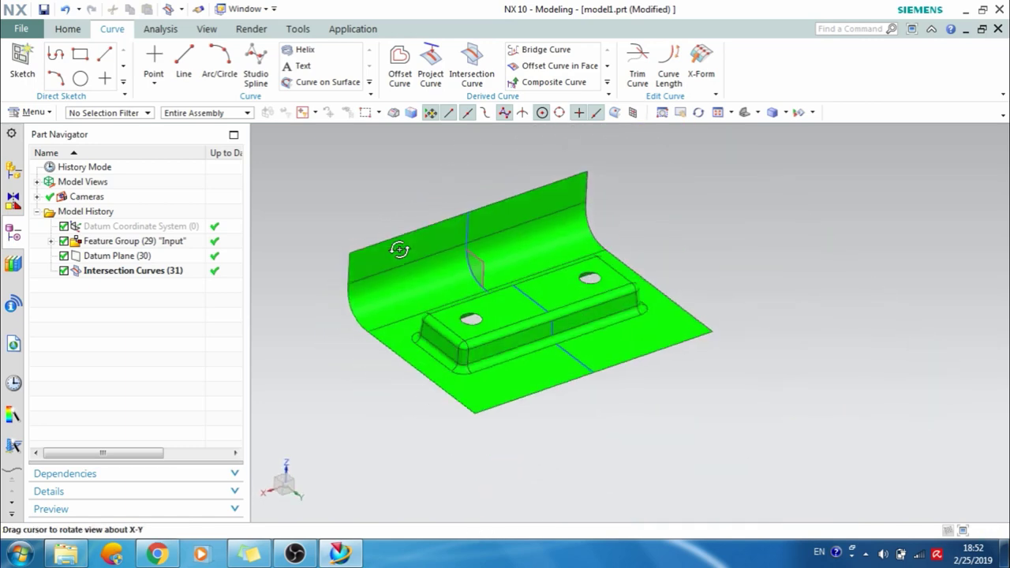
left_click(24, 64)
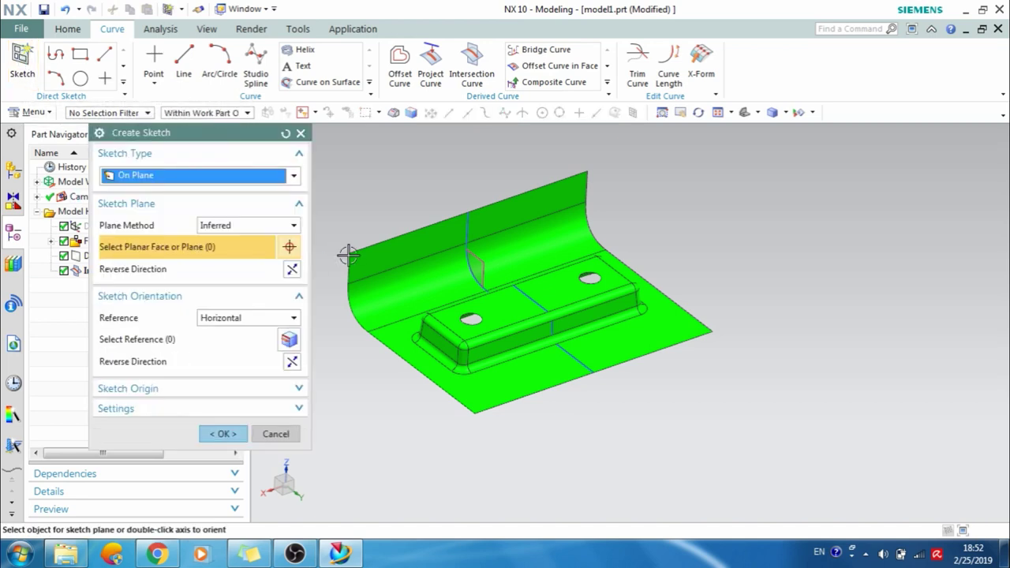
left_click(469, 264)
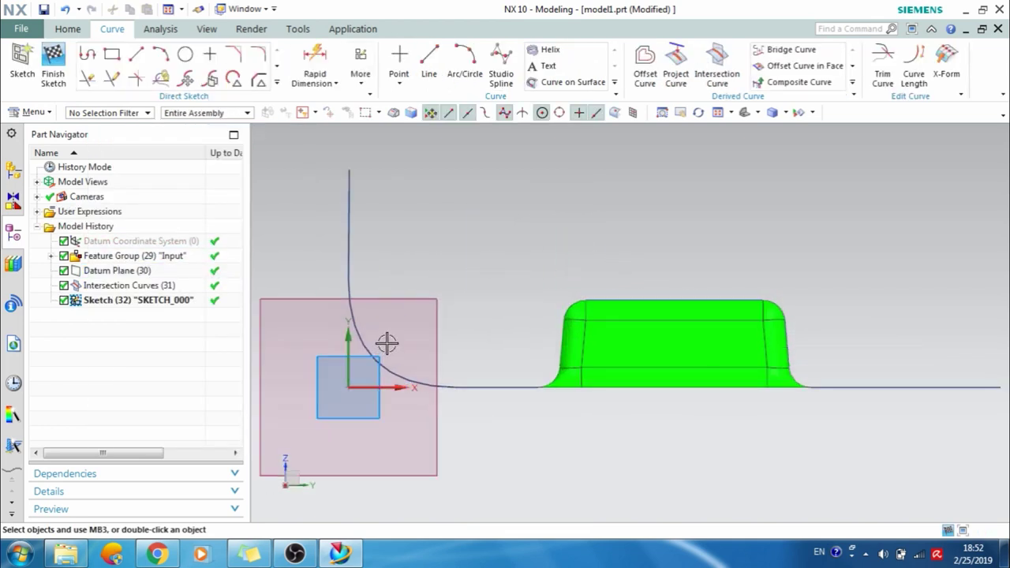
Hide the Input feature group so only the intersection curves remain around the sketch.
left_click(142, 257)
right_click(140, 259)
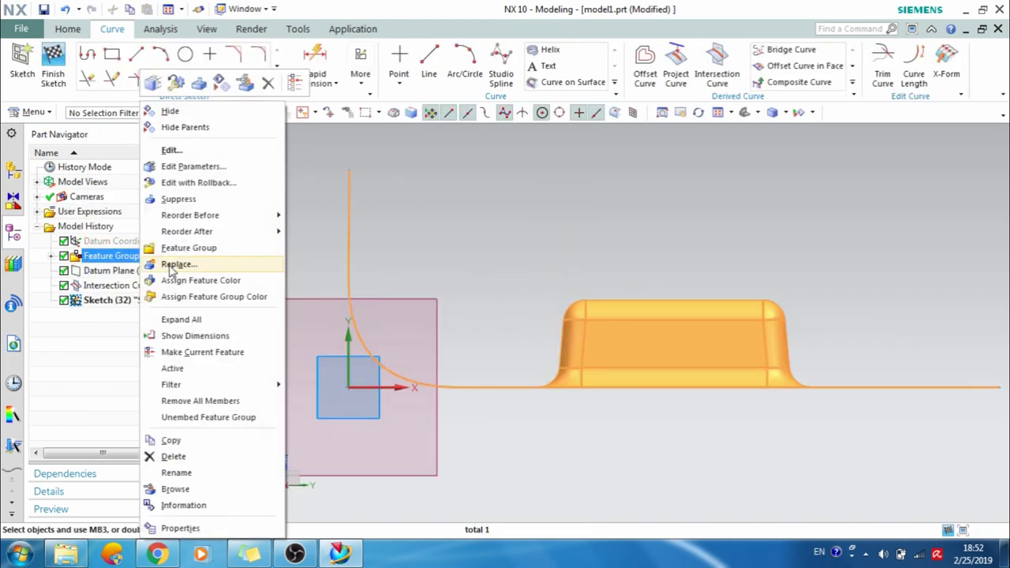
left_click(194, 113)
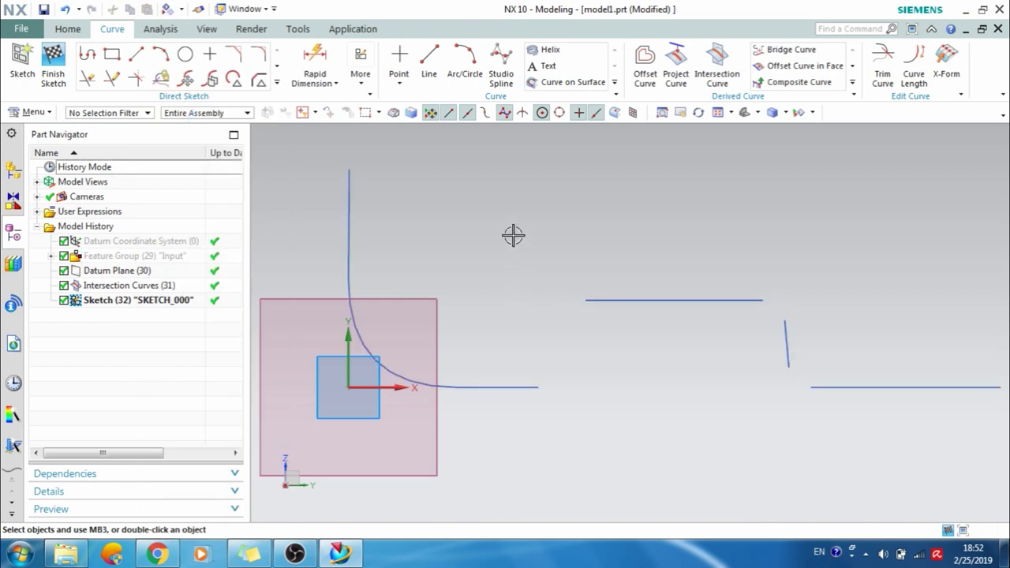
Project the upright flange line and the base line beyond the boss into the sketch associatively, using the Single Curve rule and Original output type.
scroll(516, 221, "down", 1)
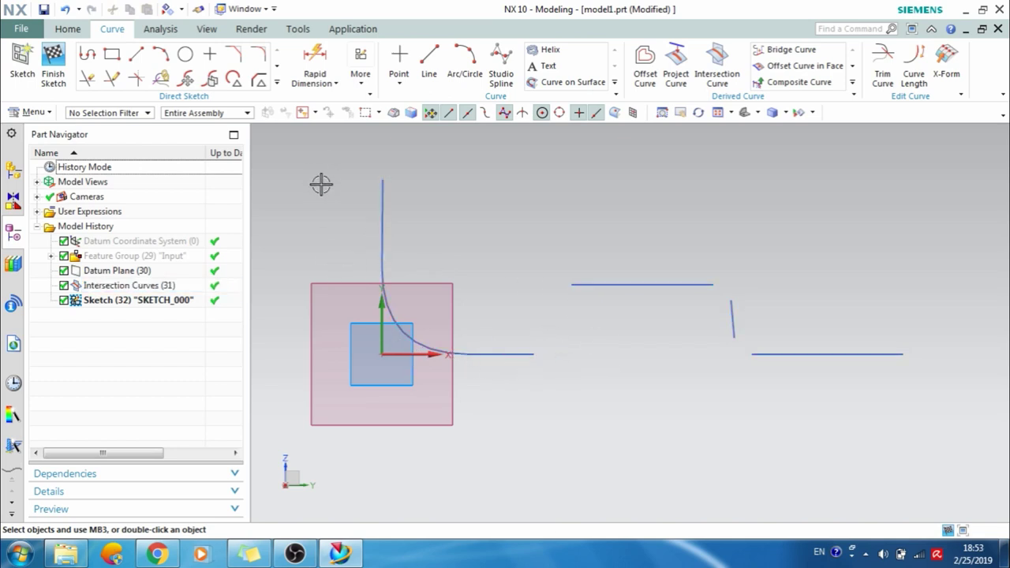
left_click(277, 83)
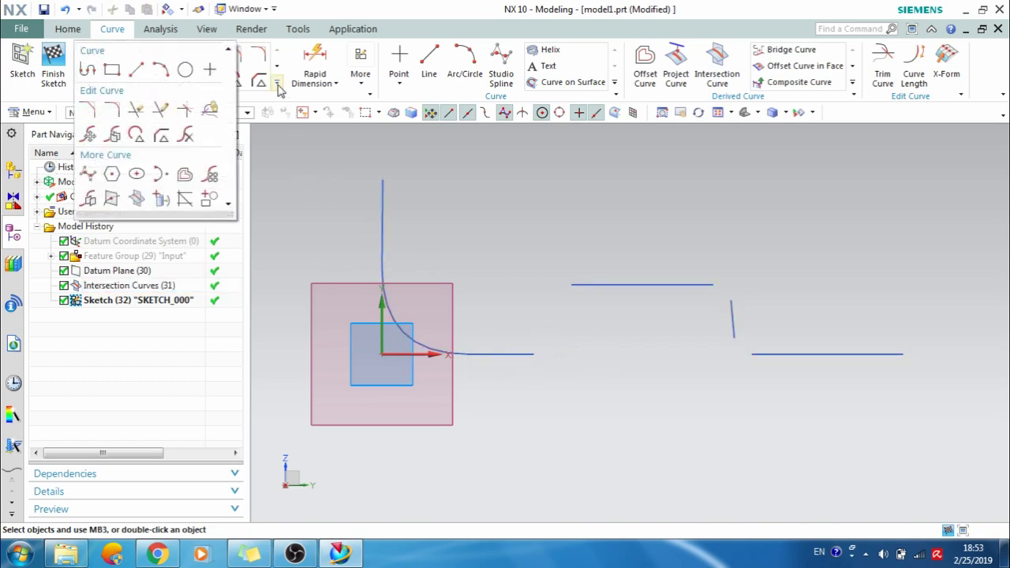
left_click(164, 198)
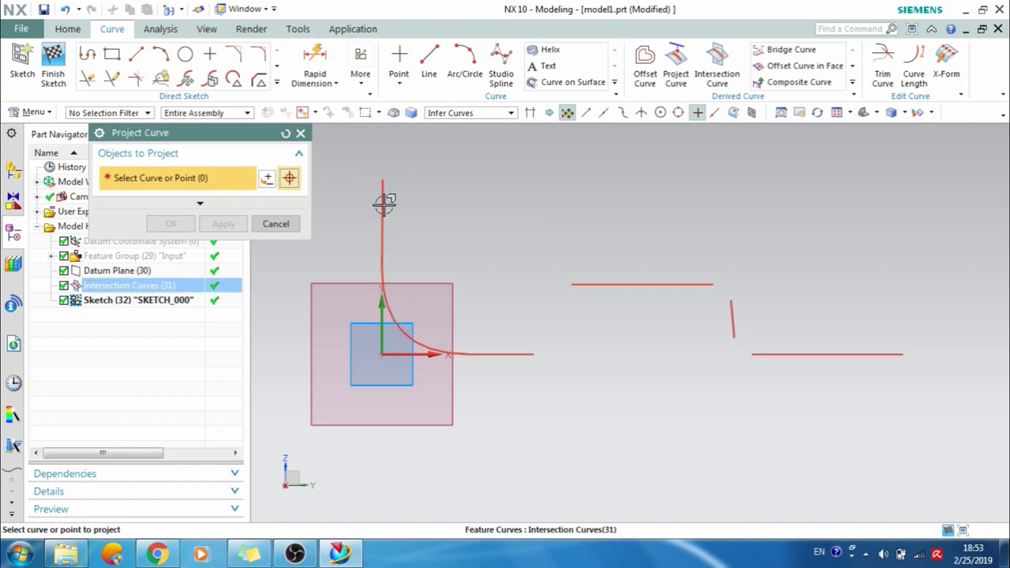
left_click(471, 113)
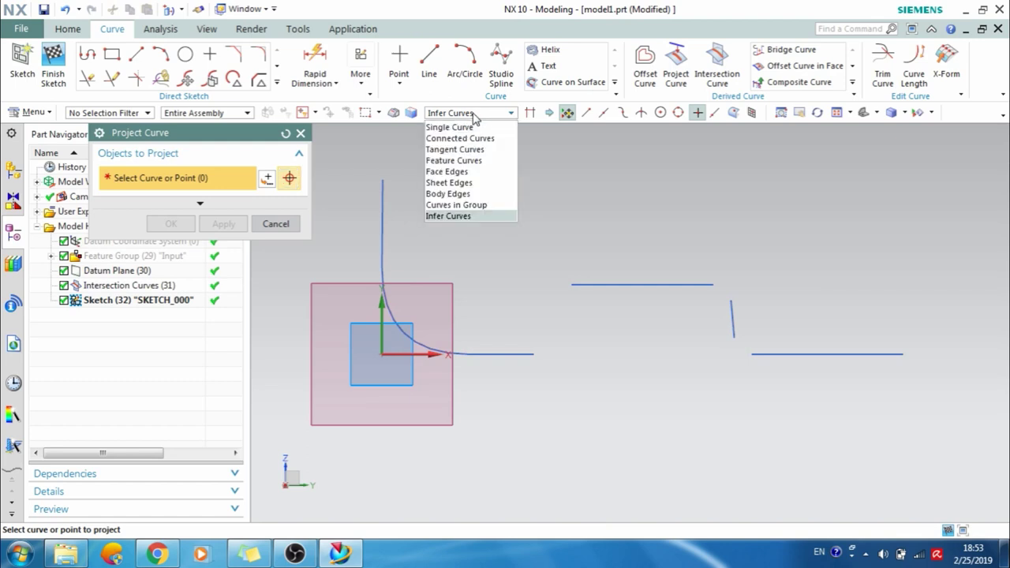
left_click(454, 127)
left_click(383, 201)
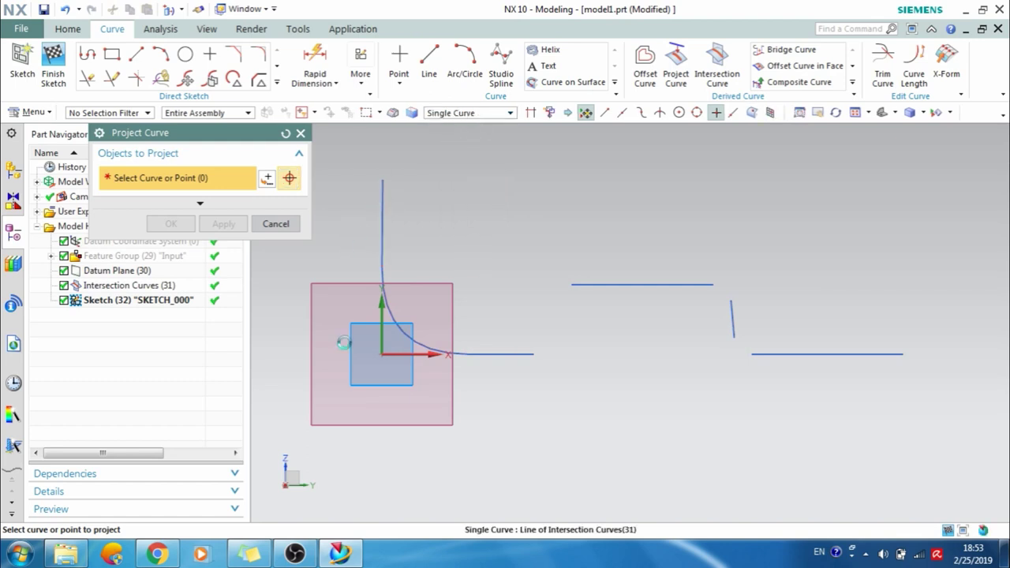
left_click(771, 359)
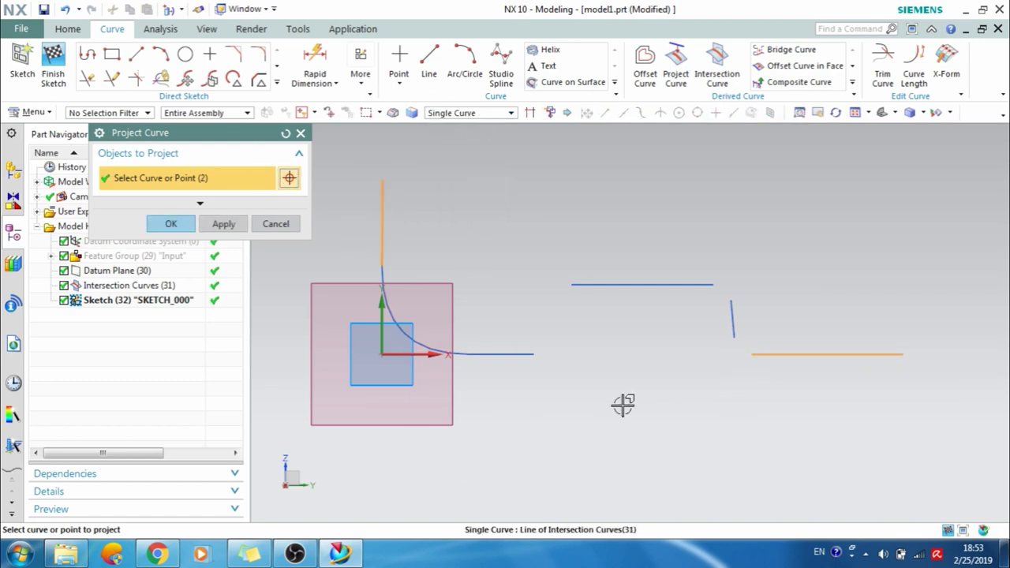
left_click(203, 204)
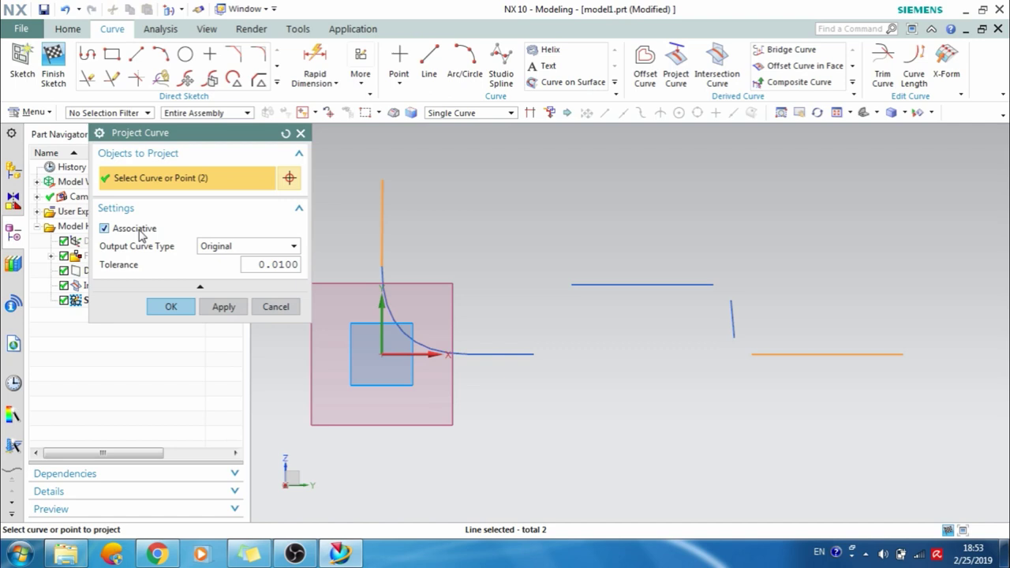
left_click(168, 308)
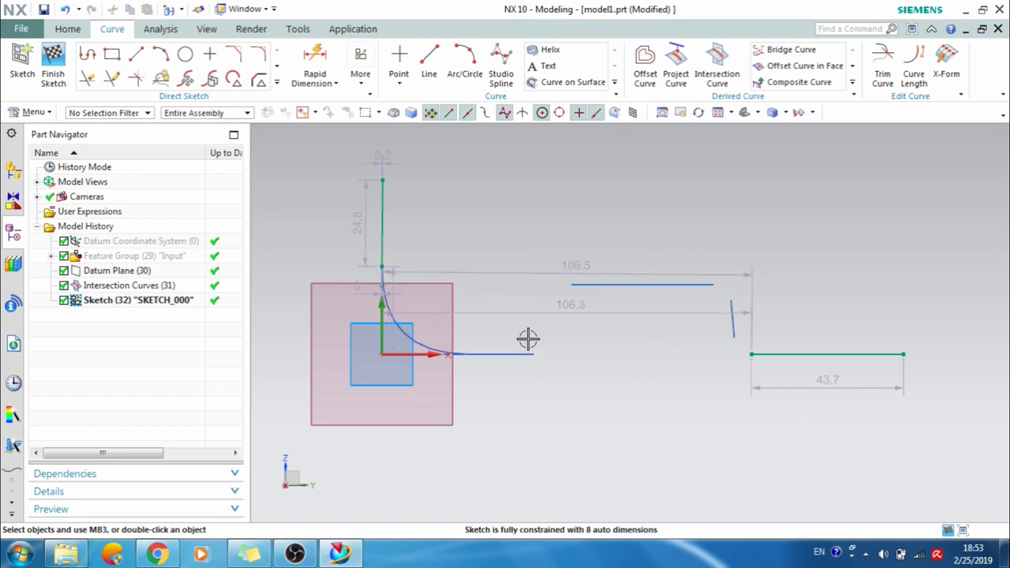
Turn off Continuous Auto Dimensioning for the sketch.
left_click(361, 67)
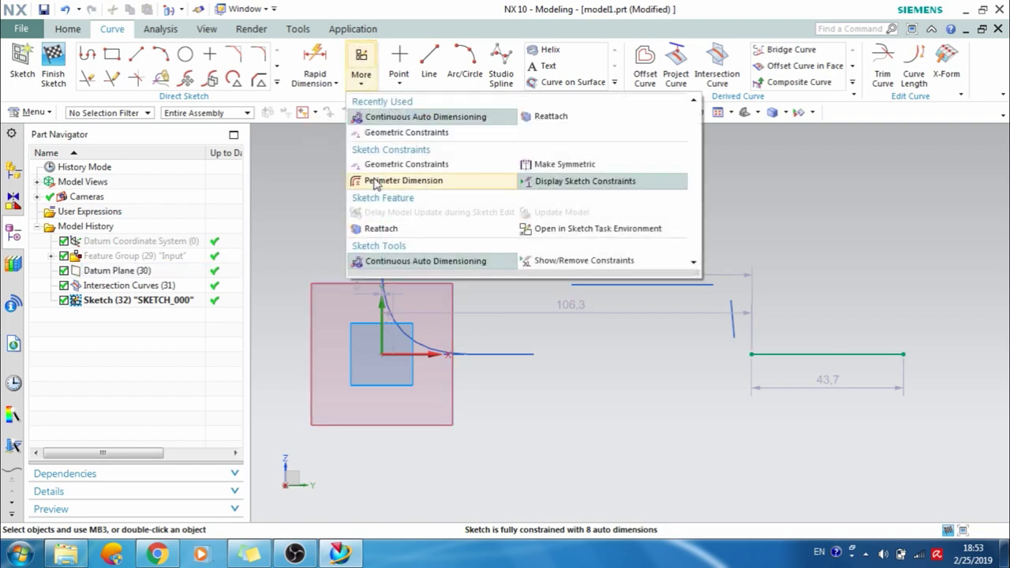
left_click(360, 67)
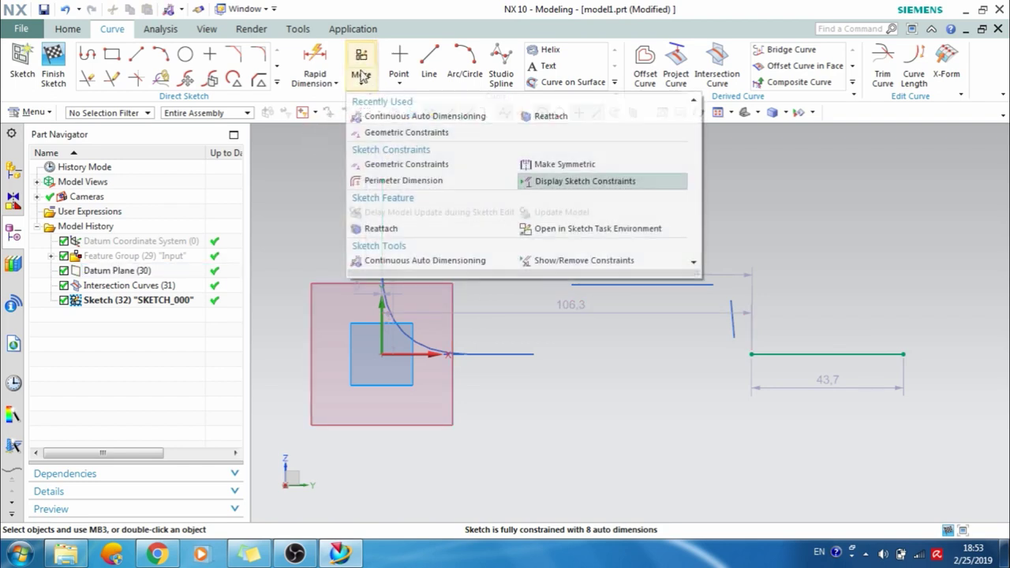
left_click(797, 192)
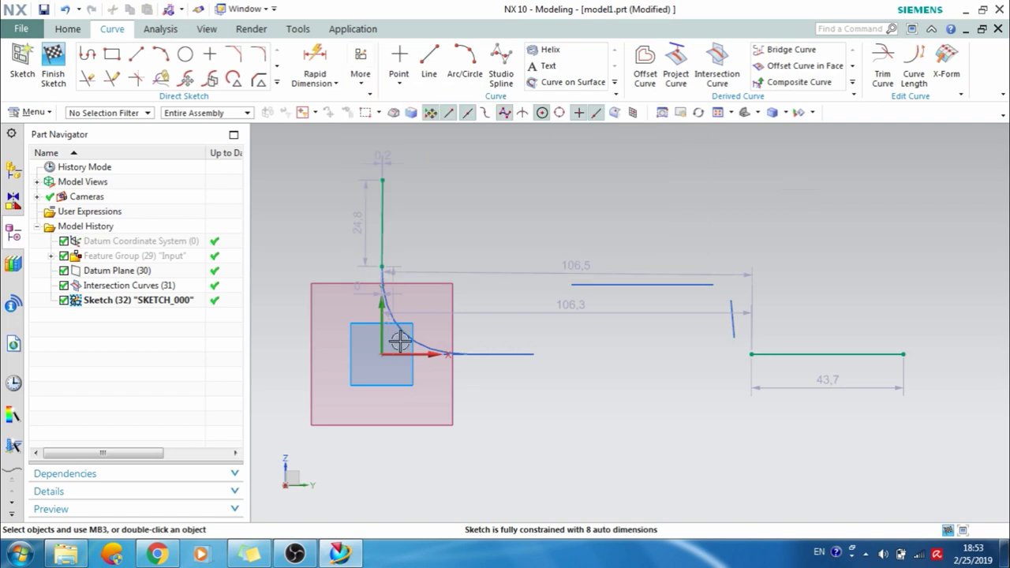
Delete all automatic dimensions from the sketch, using the Dimension selection filter to select the remaining ones together.
left_click(451, 275)
left_click(582, 311)
key("Delete")
left_click(122, 113)
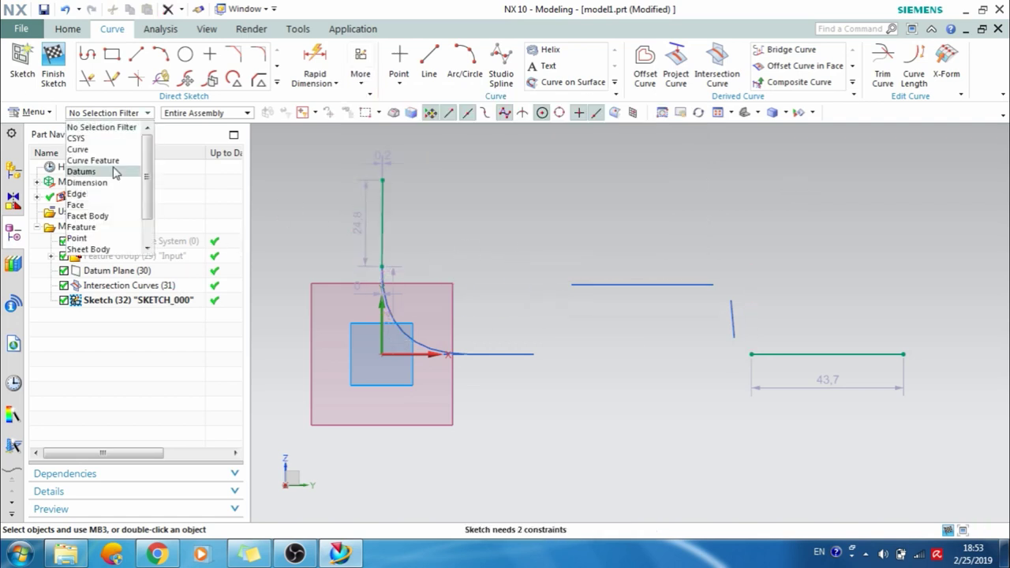
left_click(117, 181)
key("ctrl+a")
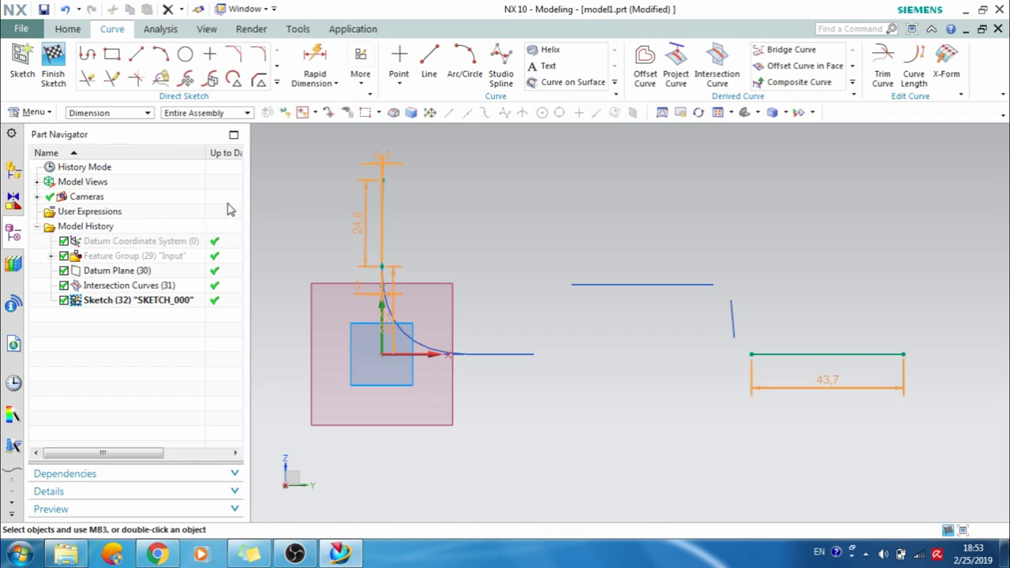
key("Delete")
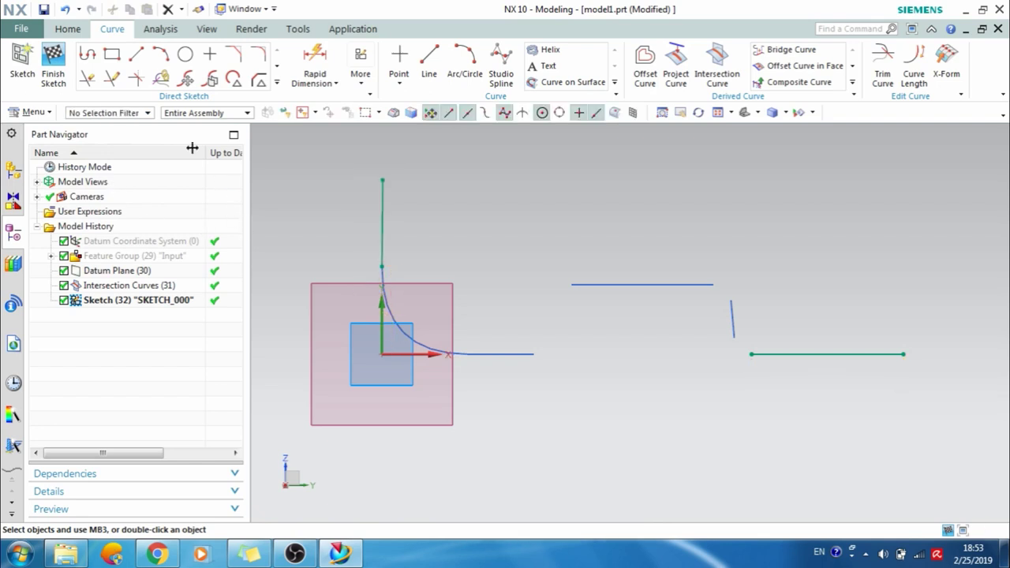
Hide the Intersection Curves feature so only the two projected lines remain around the datum plane.
left_click(271, 181)
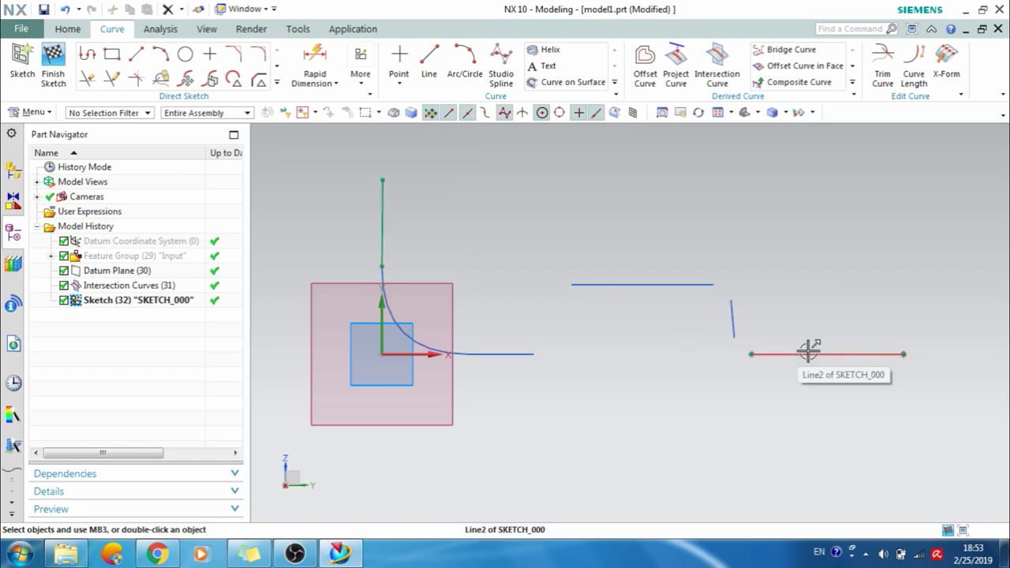
left_click(129, 285)
right_click(128, 285)
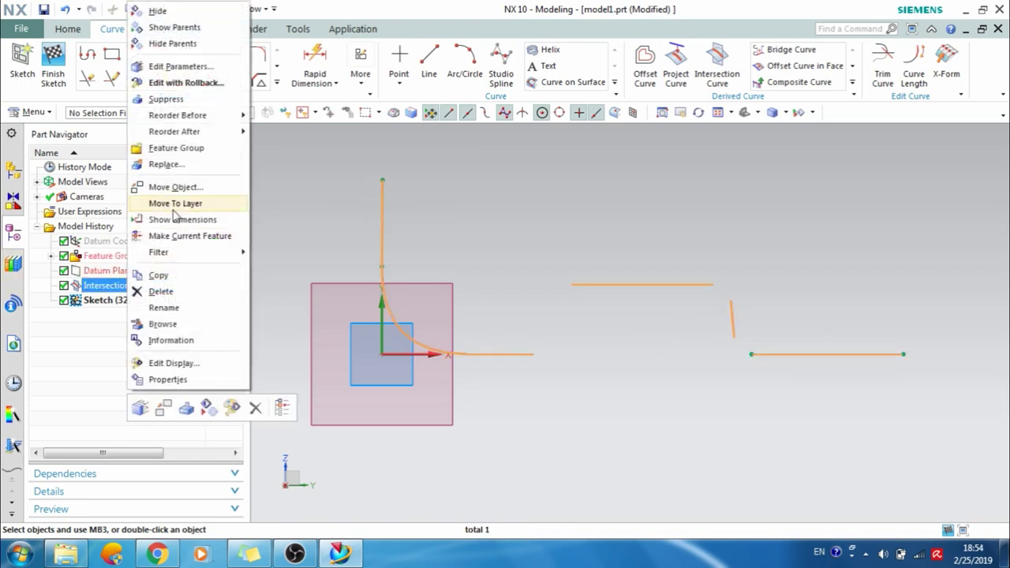
left_click(139, 12)
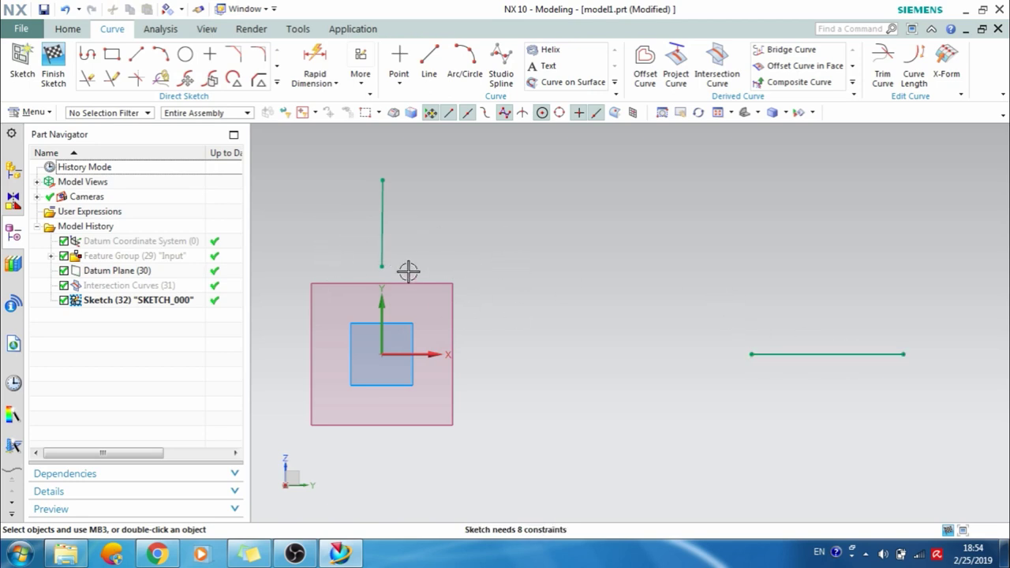
Join the upright line and the base line at their intersection with Make Corner.
left_click(277, 82)
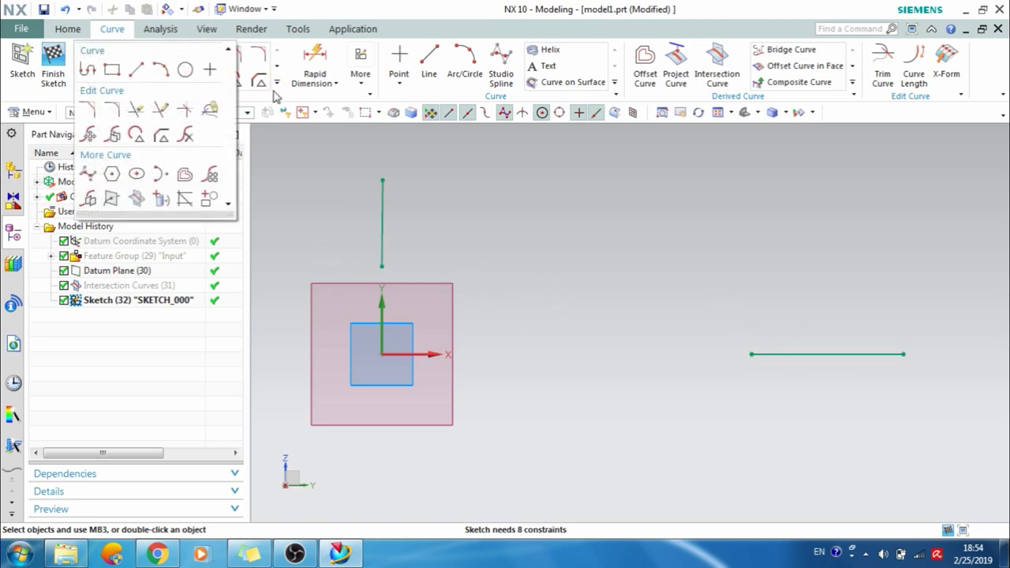
left_click(186, 111)
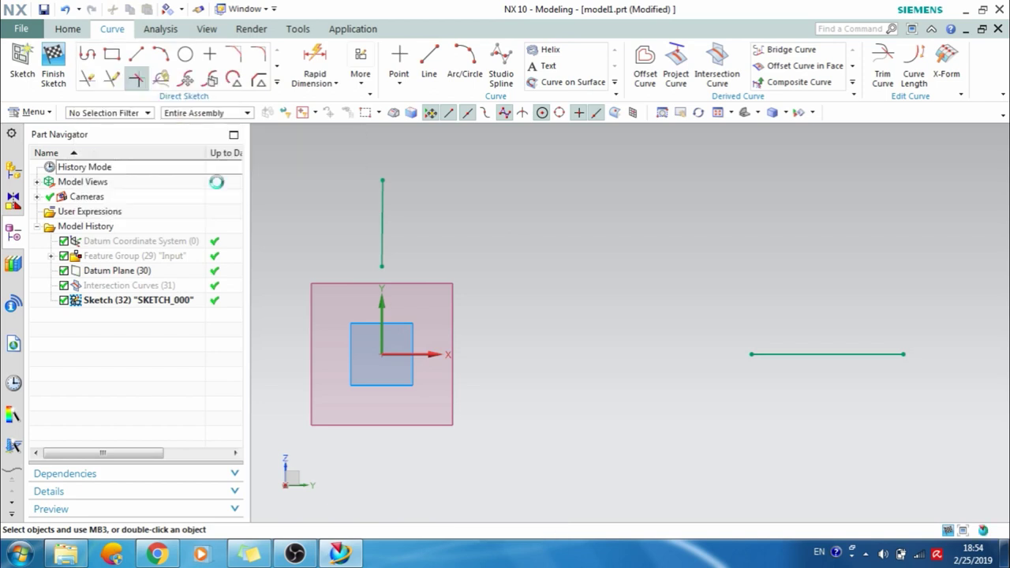
left_click(383, 233)
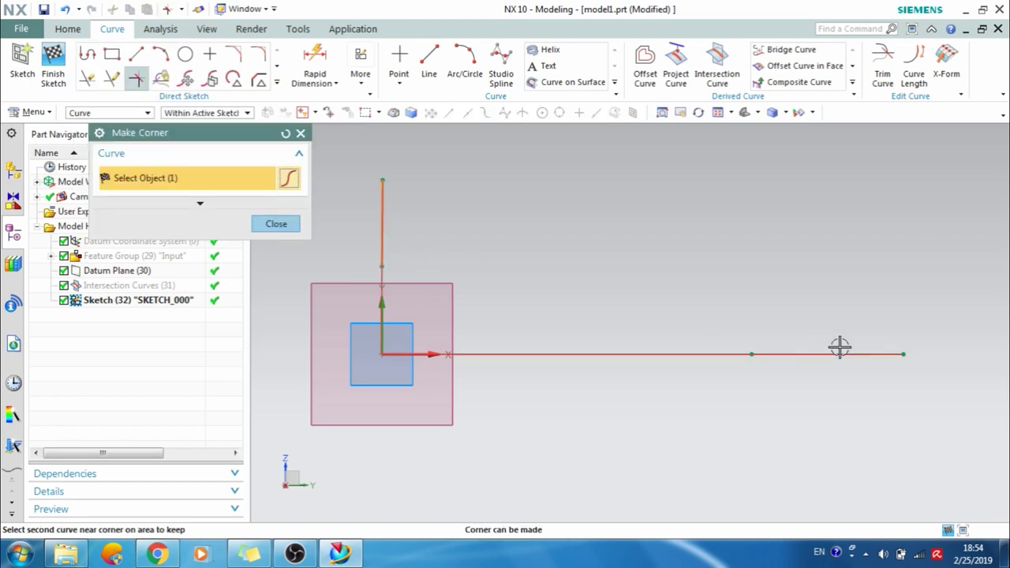
left_click(800, 354)
left_click(281, 224)
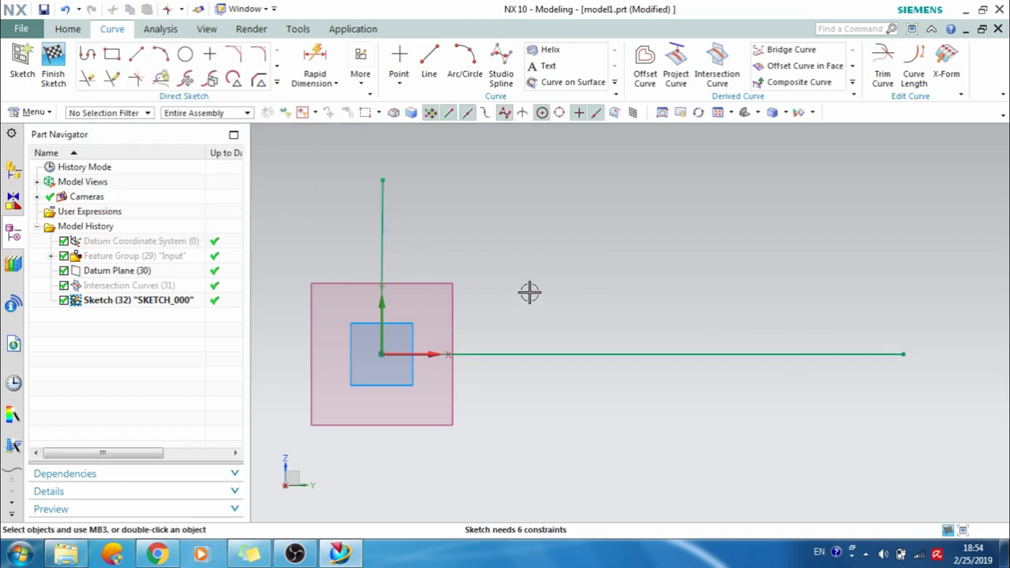
Finish the sketch to inspect the L-shaped profile in 3D, and reopen it for editing.
left_click(53, 63)
scroll(645, 242, "down", 3)
mouse_move(645, 241)
middle_mouse_down()
mouse_move(575, 261)
mouse_move(602, 271)
middle_mouse_up()
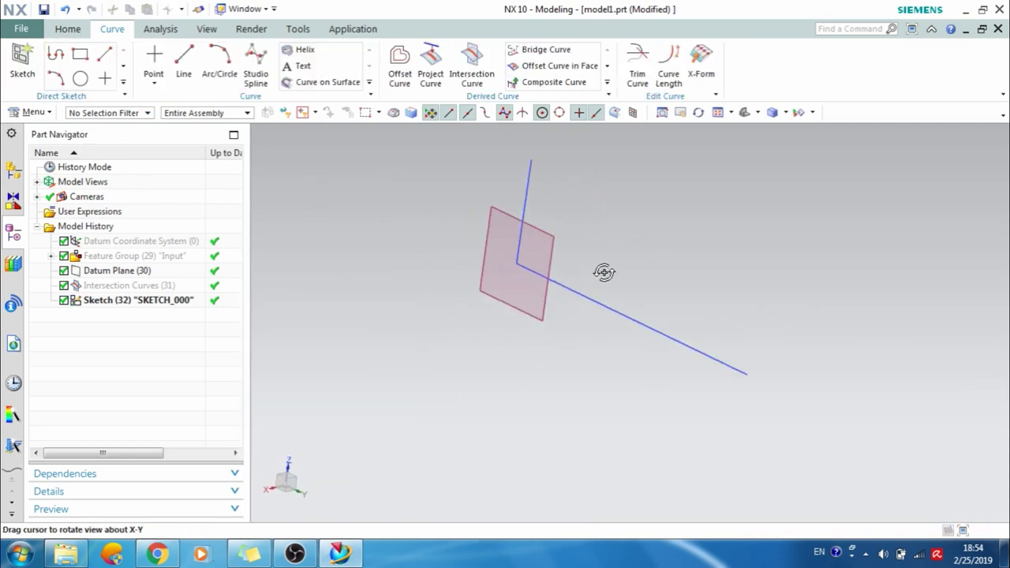
left_click(532, 173)
left_click(348, 261)
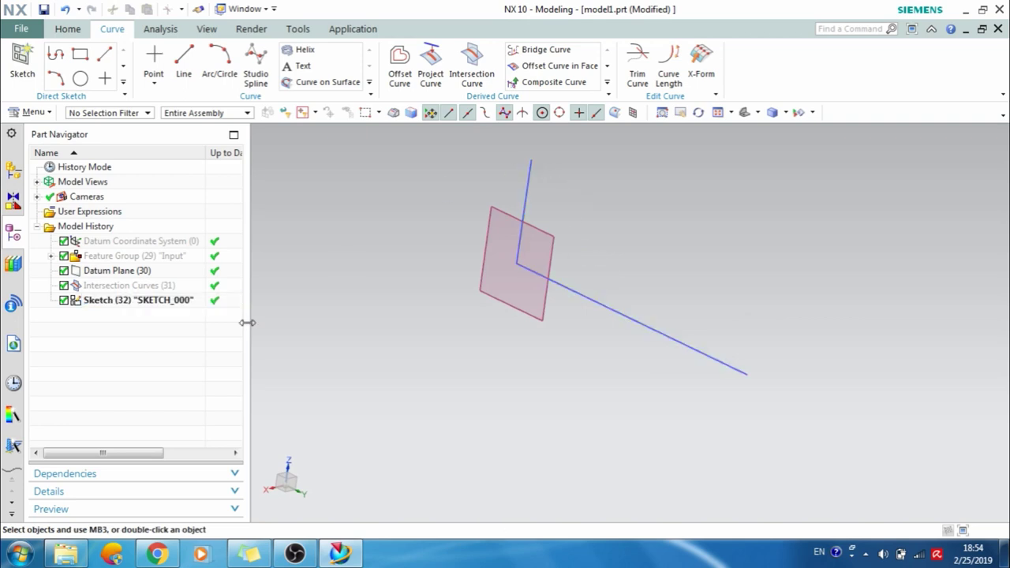
double_click(178, 301)
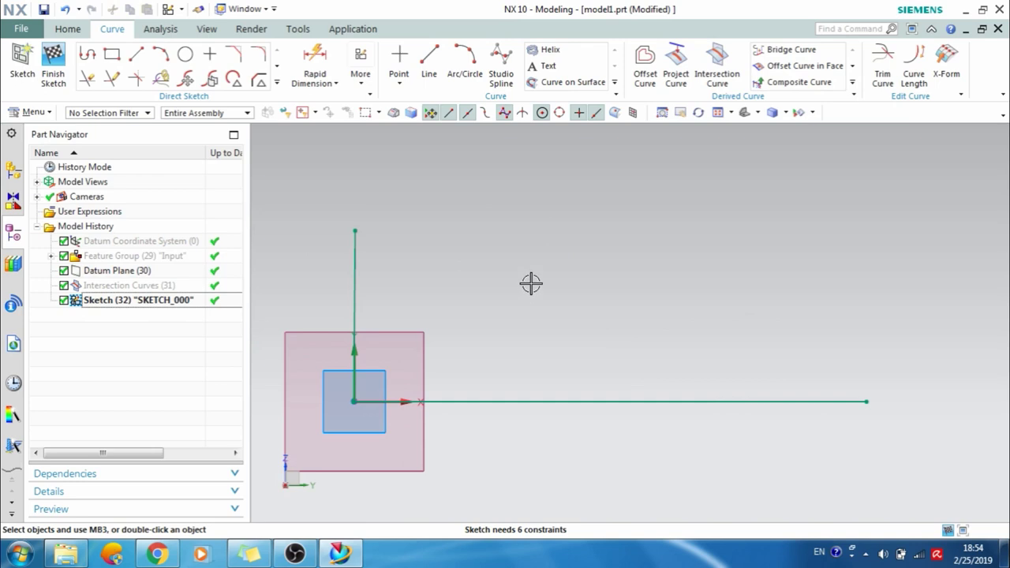
Add linear dimensions for the upright line's height and the base line's length.
left_click(335, 83)
left_click(335, 118)
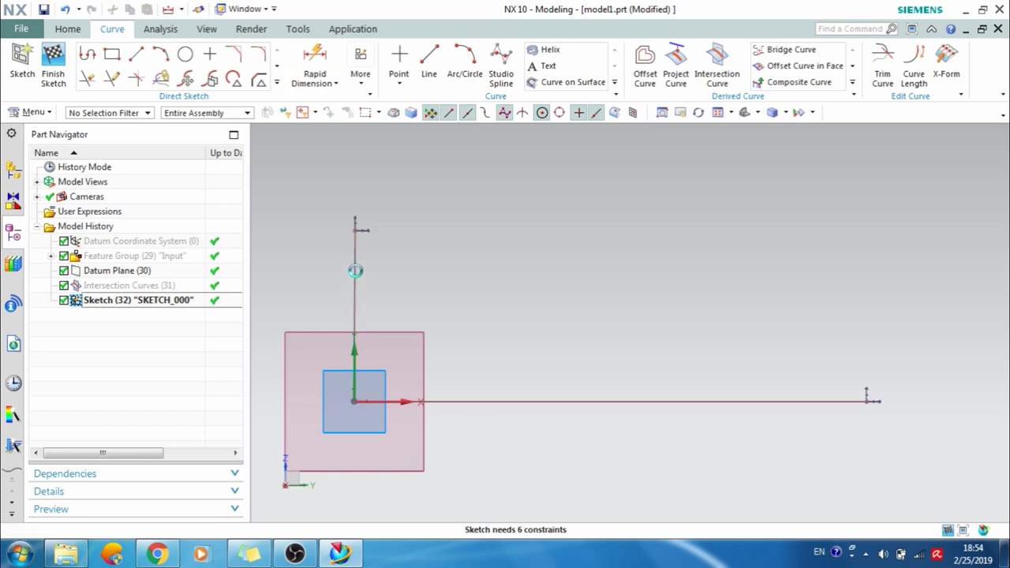
left_click(514, 283)
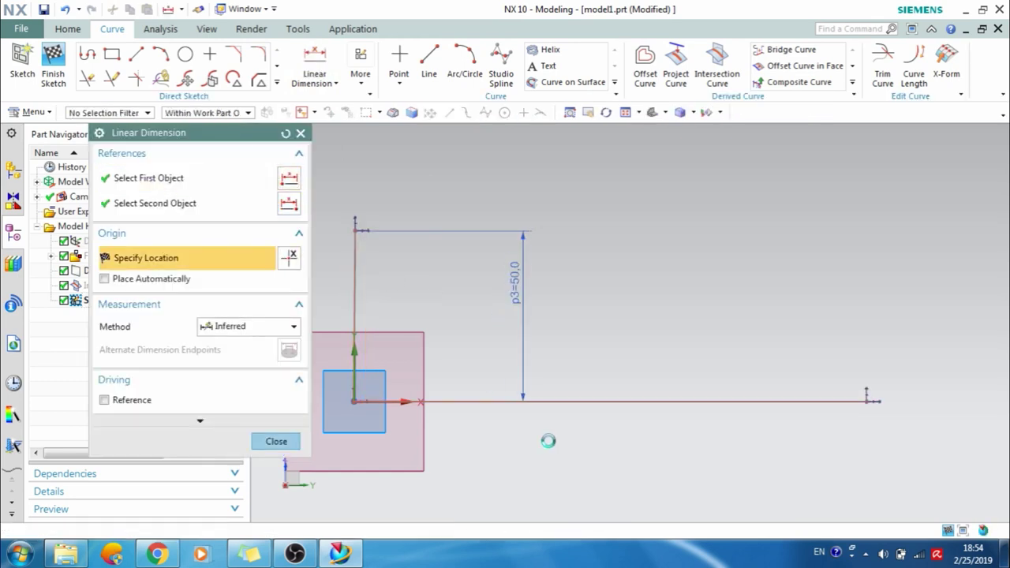
left_click(560, 417)
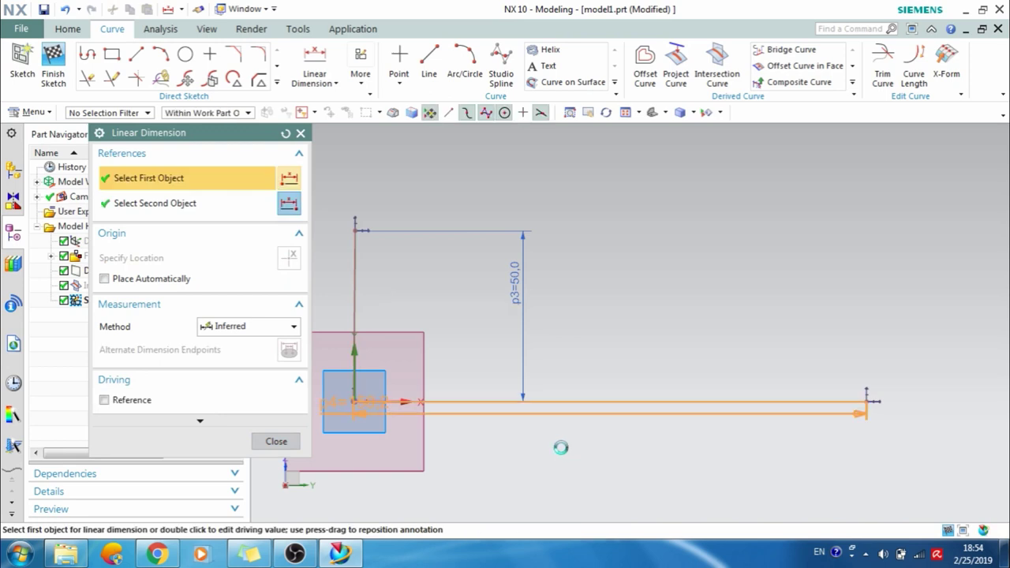
left_click(559, 418)
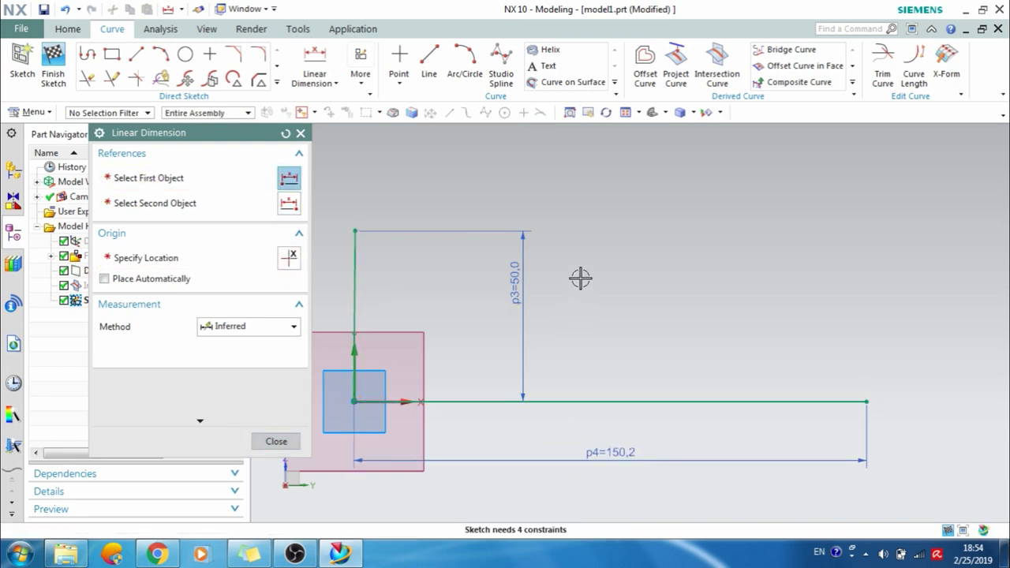
scroll(580, 278, "down", 1)
scroll(580, 278, "down", 2)
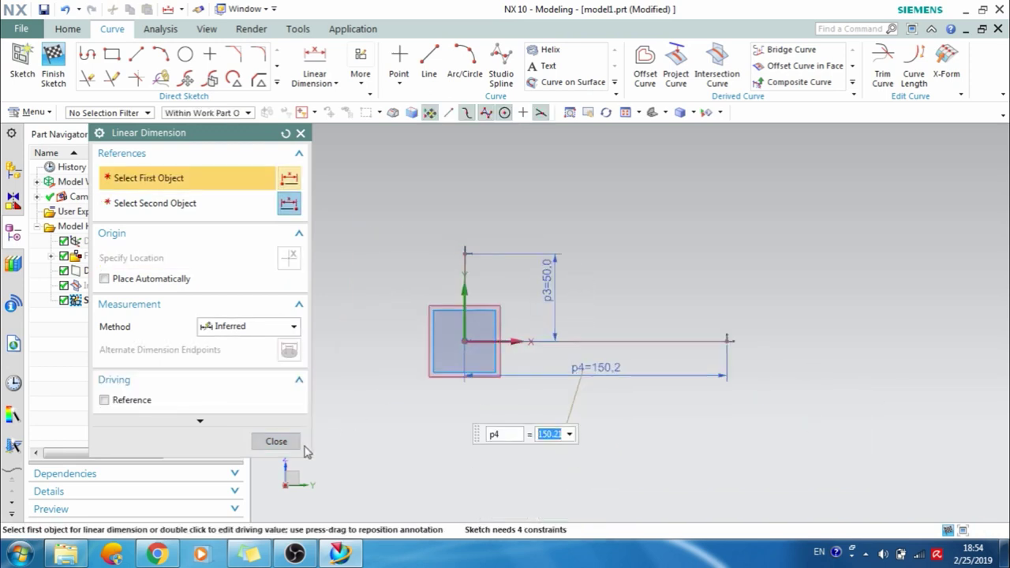
left_click(276, 441)
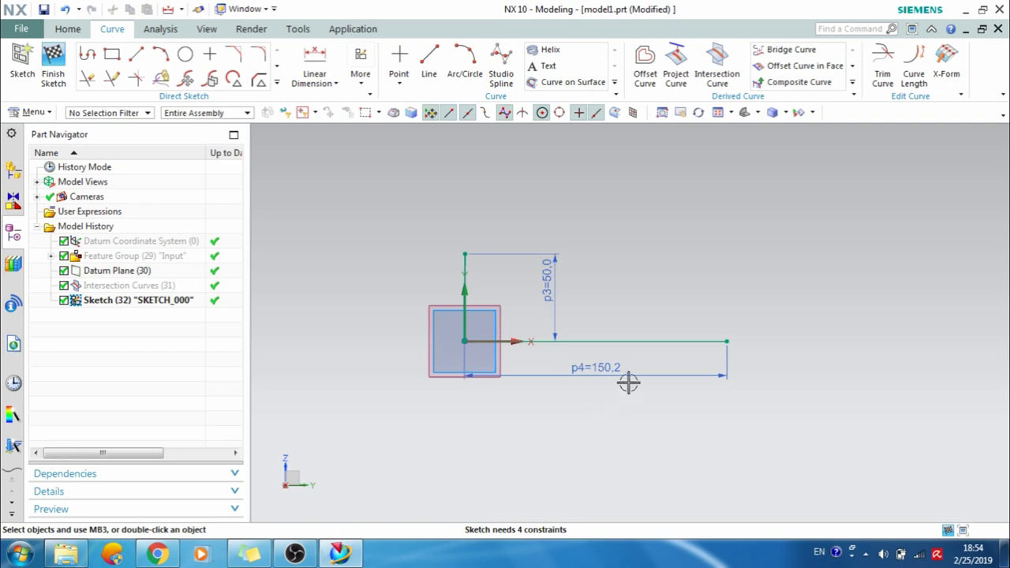
Constrain the base line to horizontal and the upright line to vertical.
right_click(646, 342)
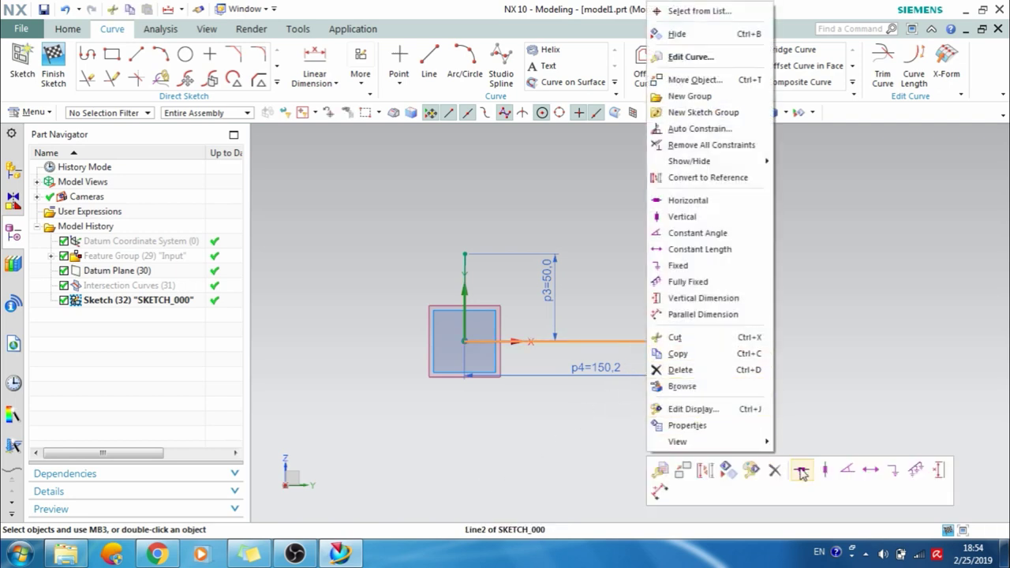
key("Escape")
right_click(460, 260)
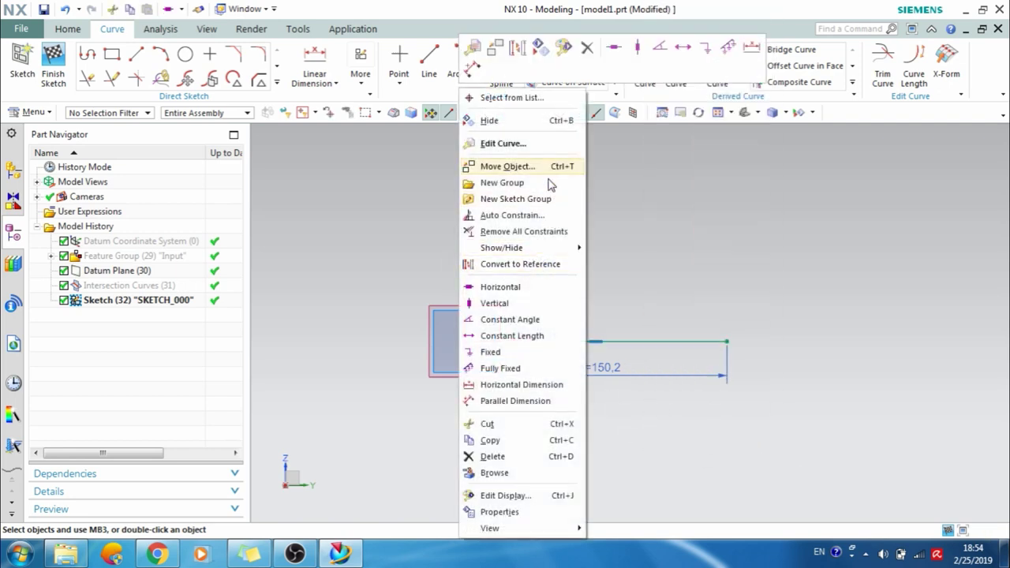
left_click(639, 47)
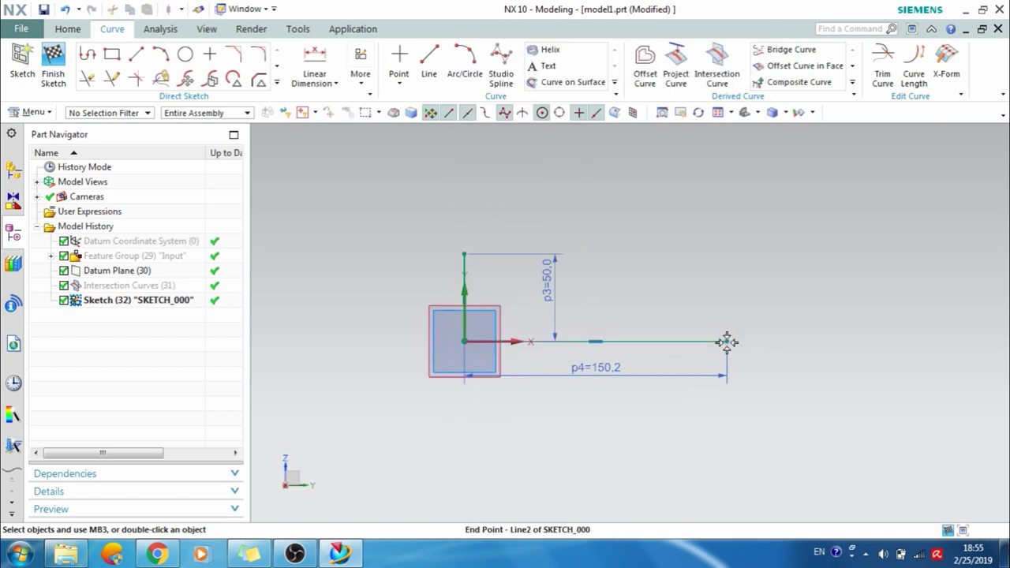
Move the profile to test its freedom, and constrain its corner point coincident with the sketch origin.
left_click_drag(680, 258, 680, 257)
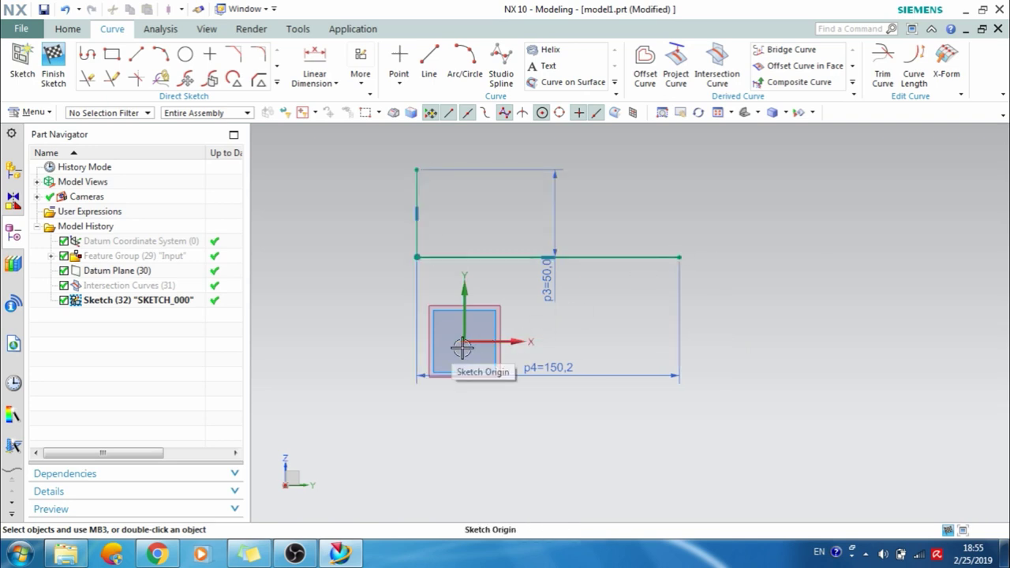
key("c")
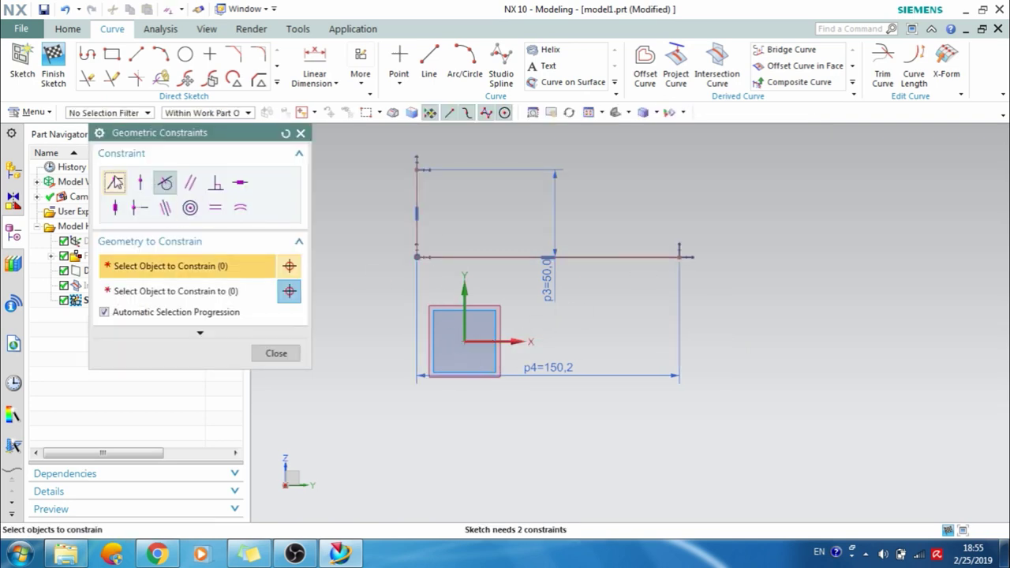
left_click(114, 182)
left_click(416, 256)
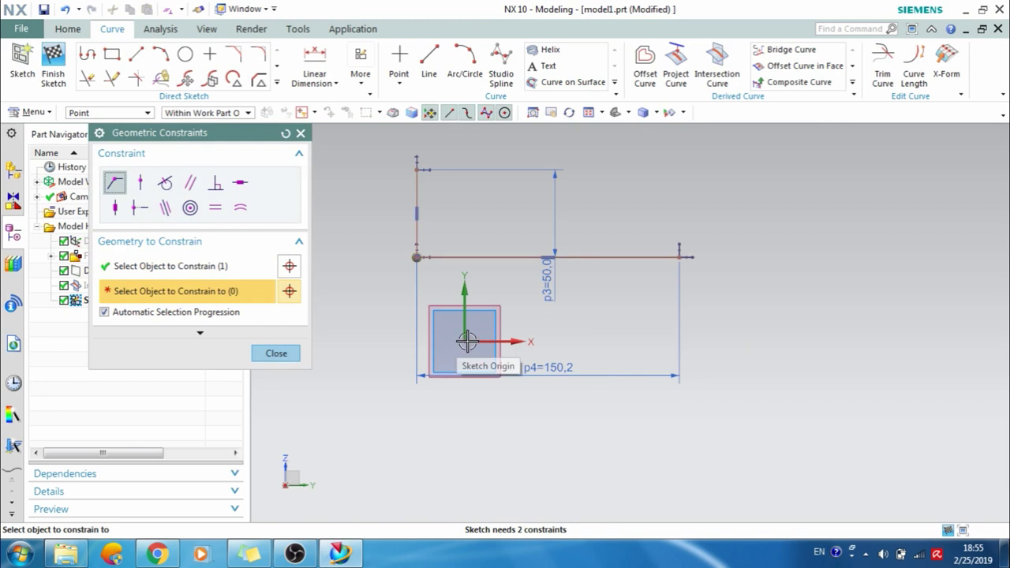
left_click(465, 340)
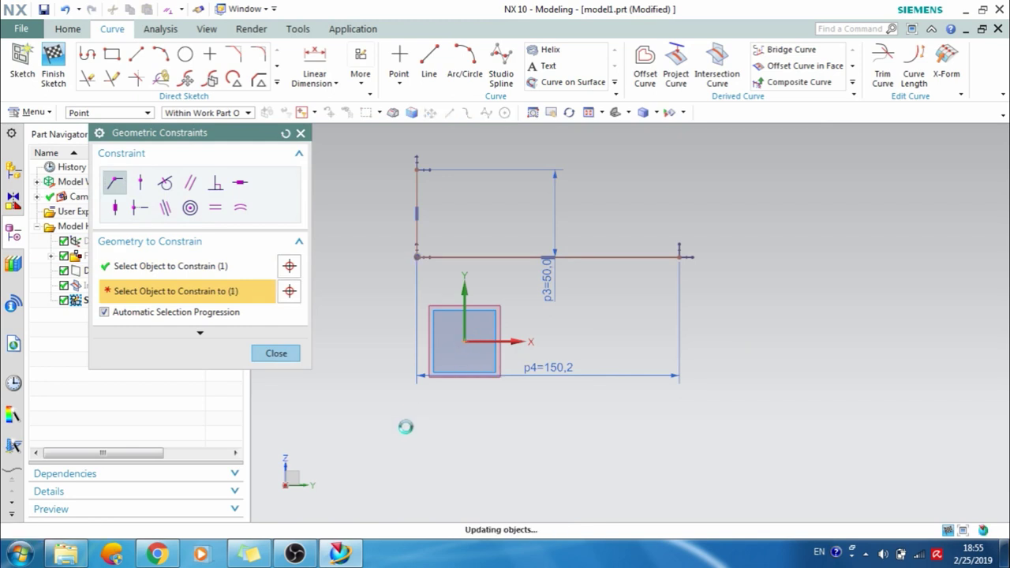
left_click(286, 356)
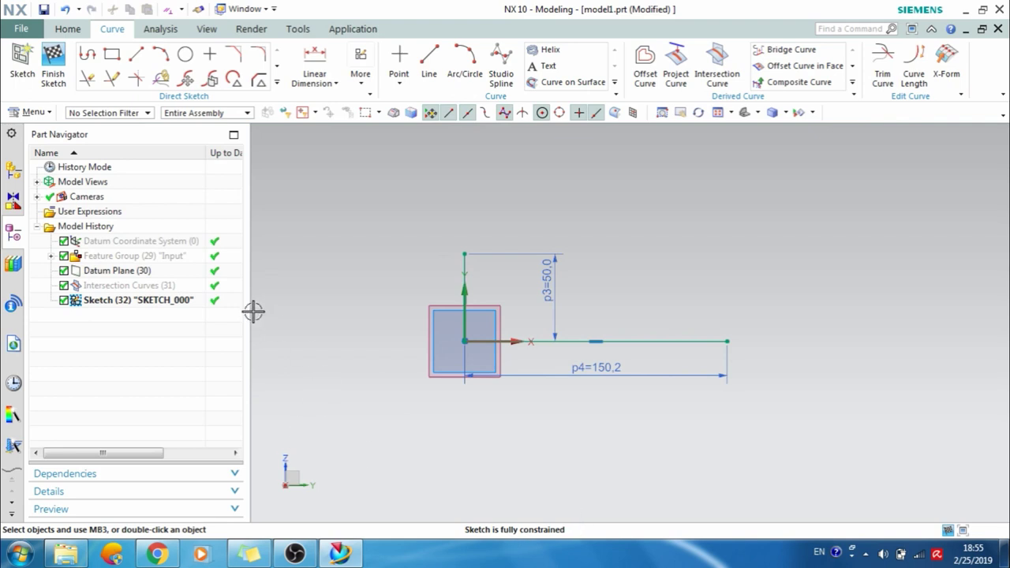
Finish the sketch and show the Input feature group again to compare the profile with the imported surfaces.
left_click(53, 65)
mouse_move(400, 259)
middle_mouse_down()
mouse_move(336, 255)
mouse_move(363, 278)
mouse_move(347, 264)
middle_mouse_up()
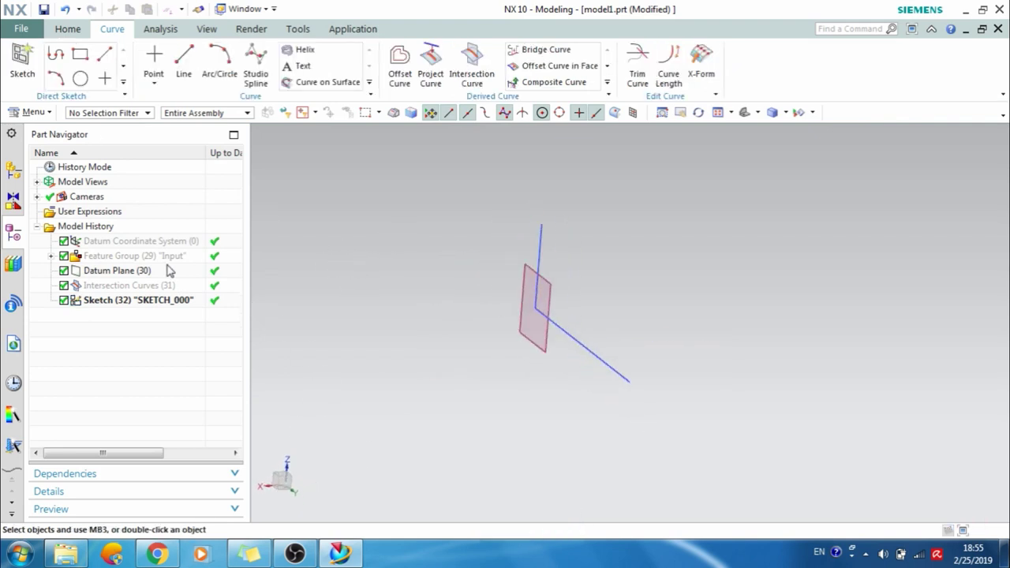
left_click(127, 258)
right_click(126, 259)
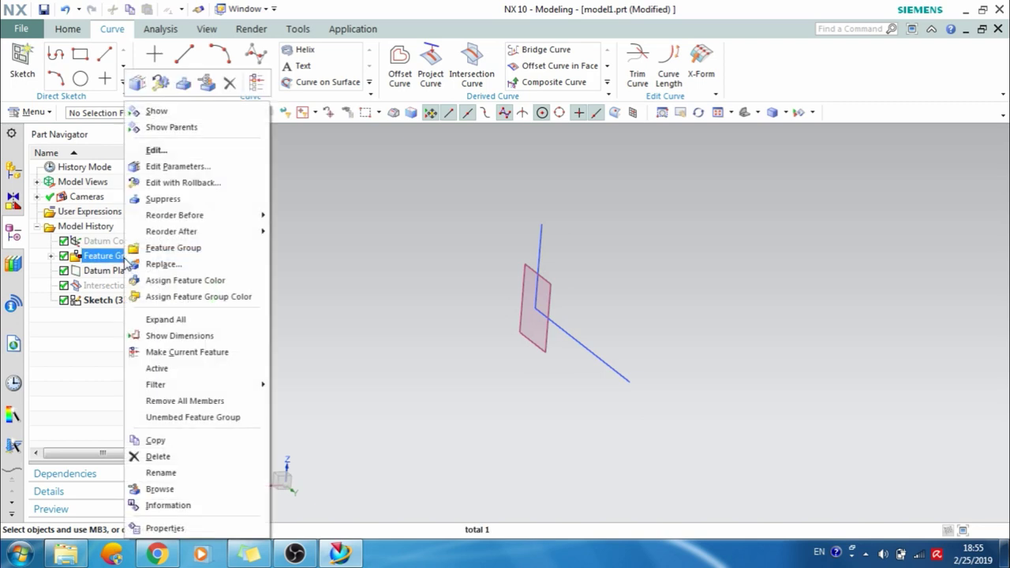
left_click(181, 113)
mouse_move(491, 293)
middle_mouse_down()
mouse_move(515, 313)
mouse_move(490, 280)
middle_mouse_up()
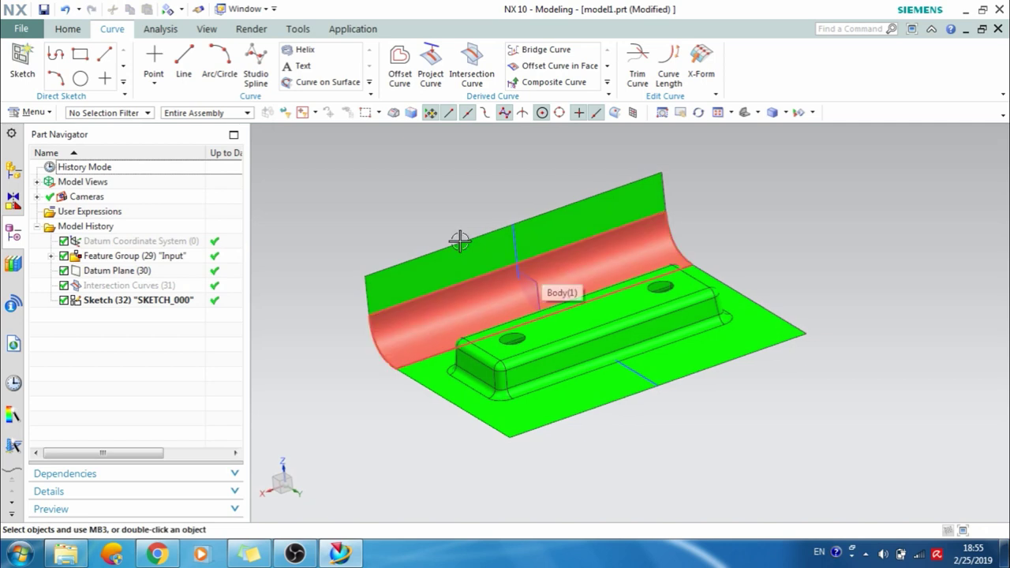
scroll(515, 248, "up", 3)
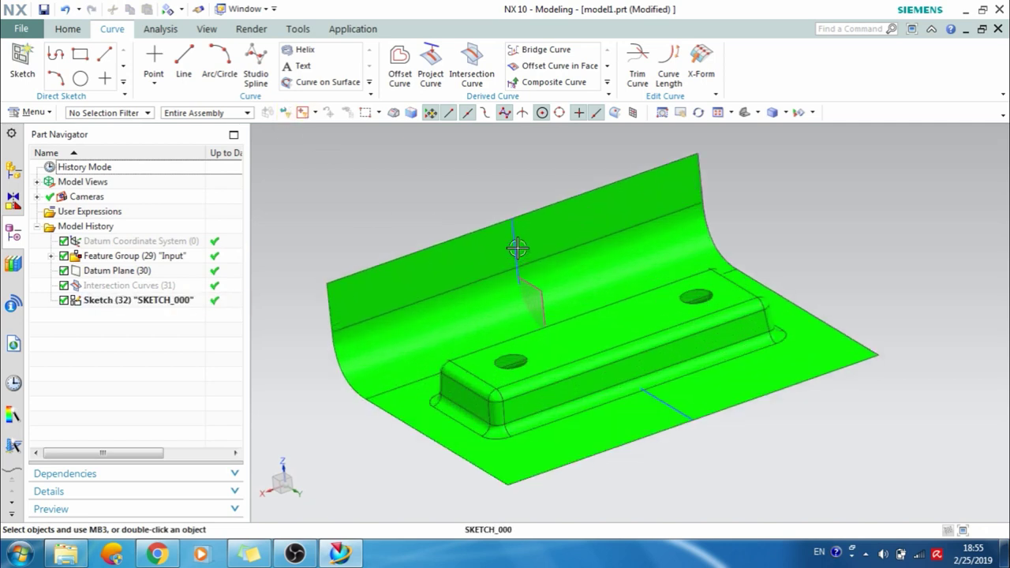
Set up an extrusion of the L-shaped sketch with symmetric limits and a distance of 100 mm.
left_click(68, 28)
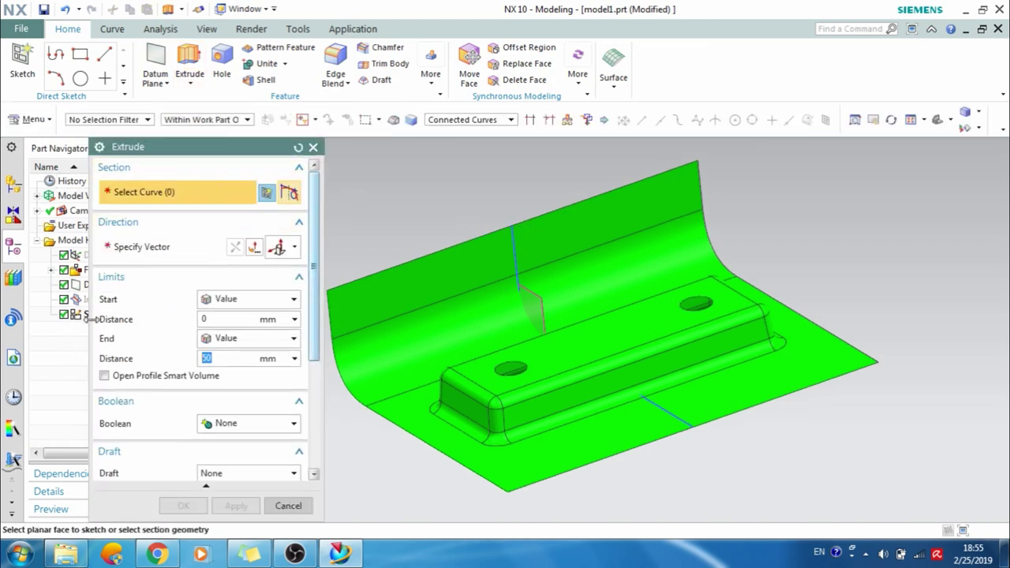
mouse_move(105, 309)
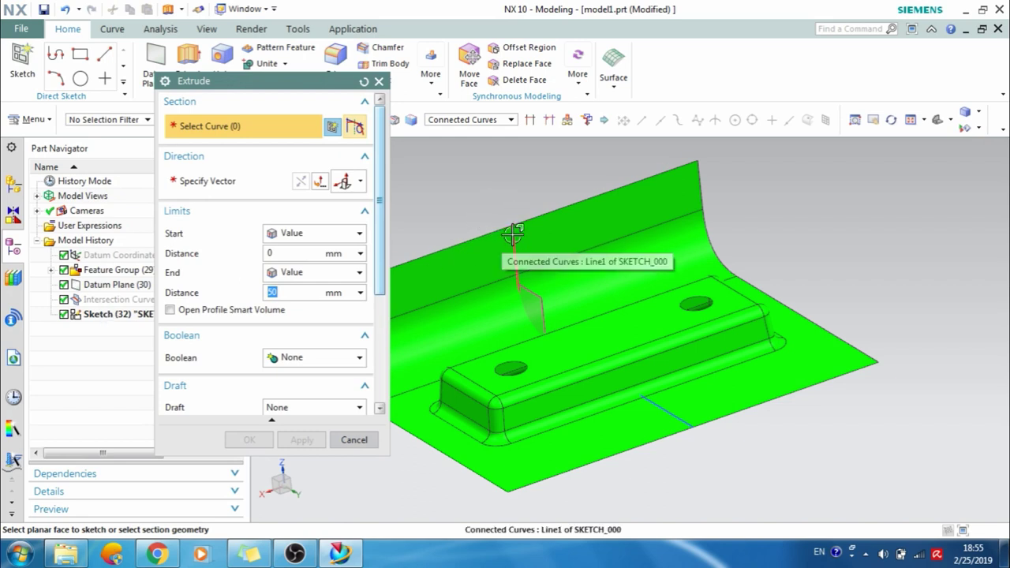
left_click(107, 315)
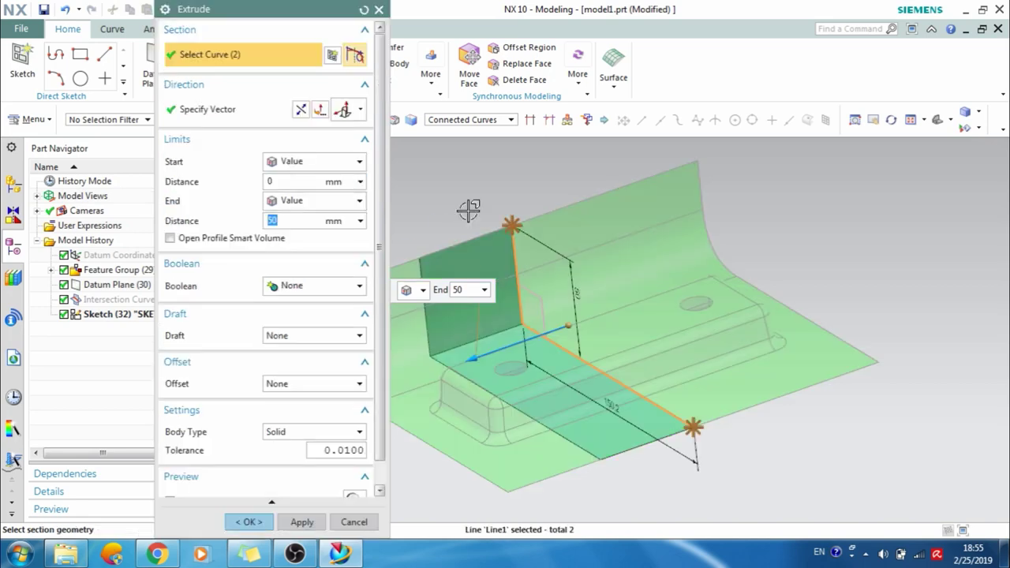
scroll(583, 229, "down", 3)
left_click(333, 163)
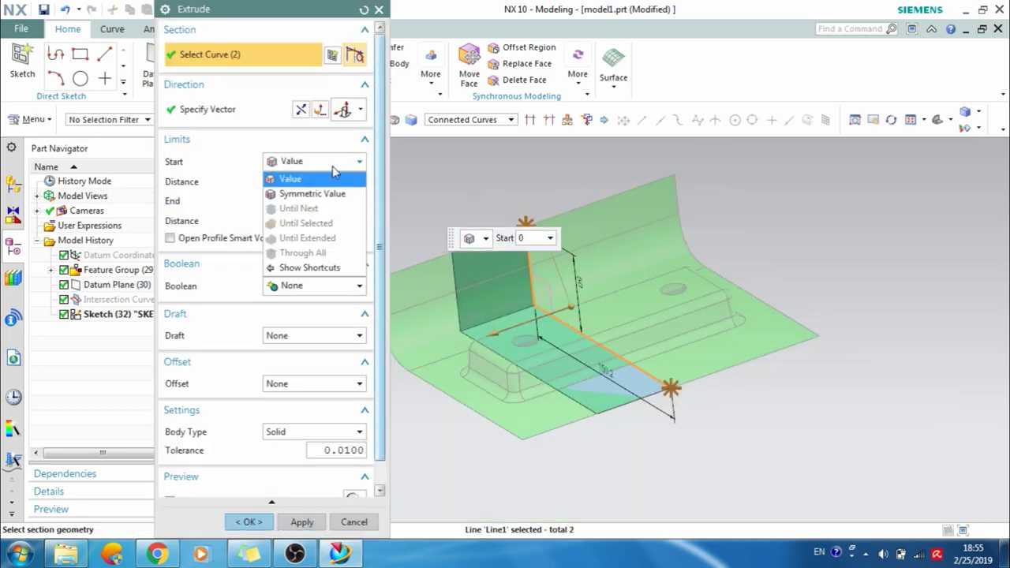
left_click(335, 194)
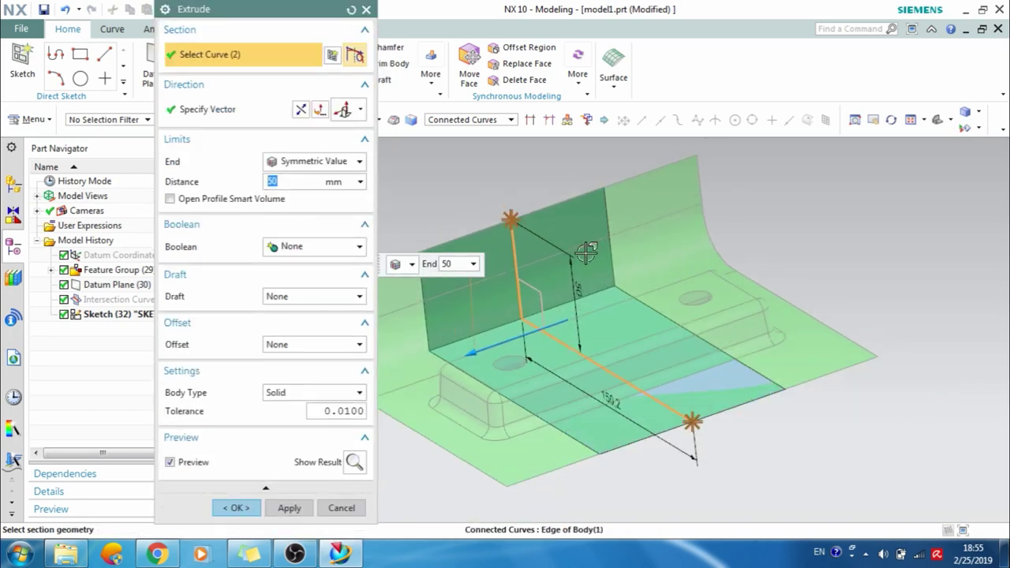
scroll(505, 314, "down", 1)
left_click_drag(496, 318, 448, 337)
scroll(521, 398, "down", 1)
scroll(521, 399, "up", 5)
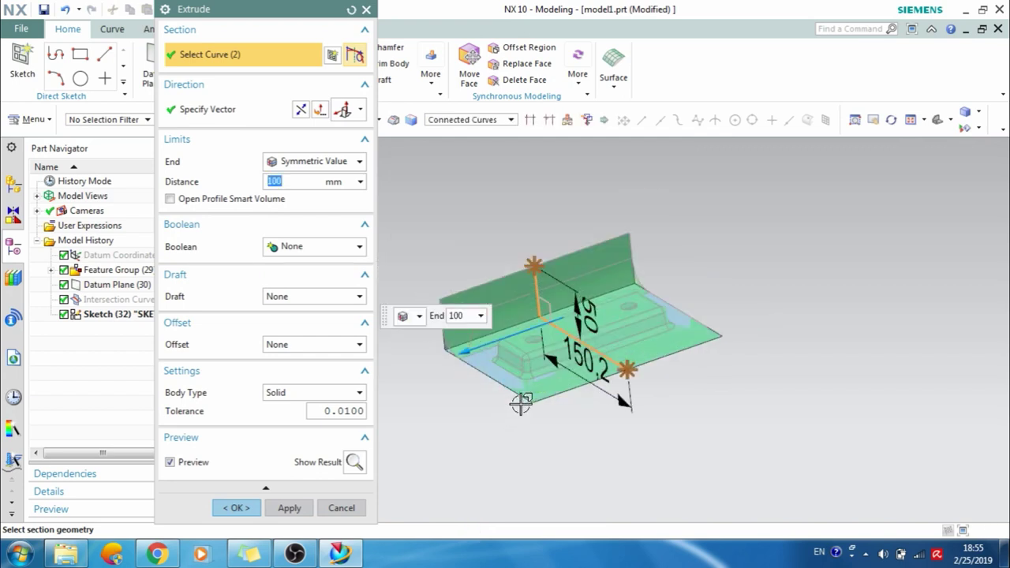
scroll(587, 368, "down", 5)
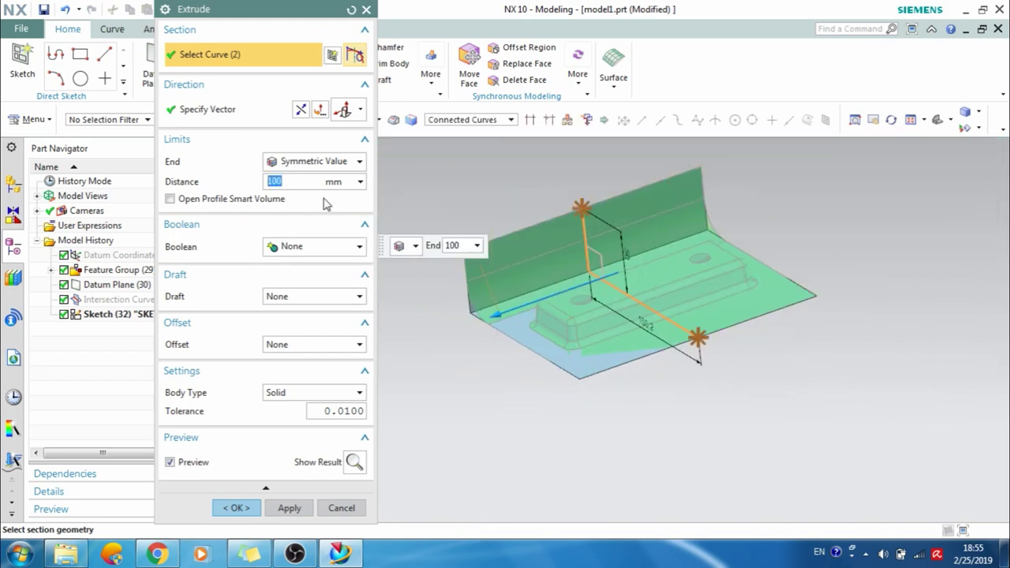
Drive the extrusion distance with a projected distance measured along X from the datum plane to the base plate's corner.
left_click(360, 183)
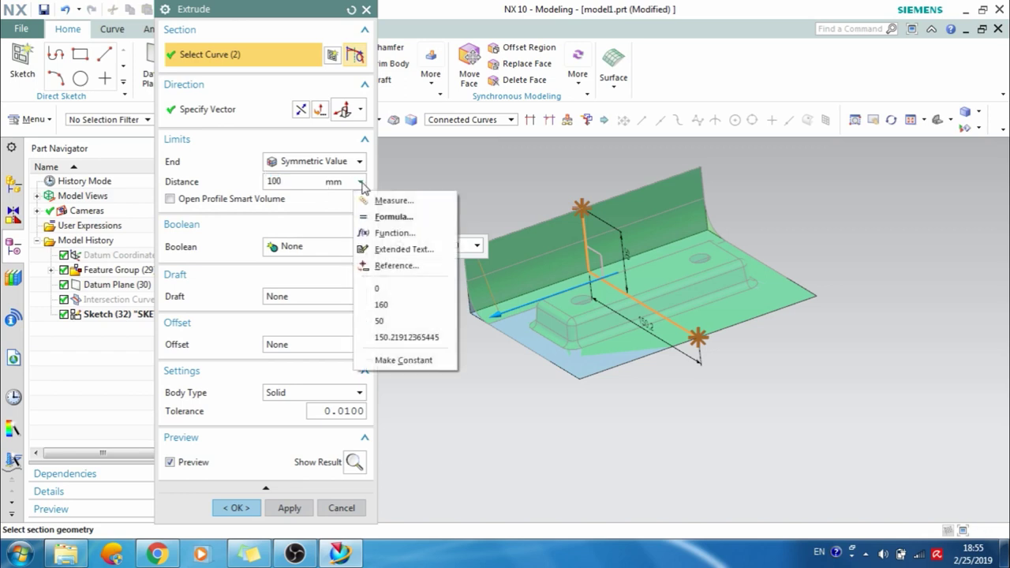
left_click(390, 199)
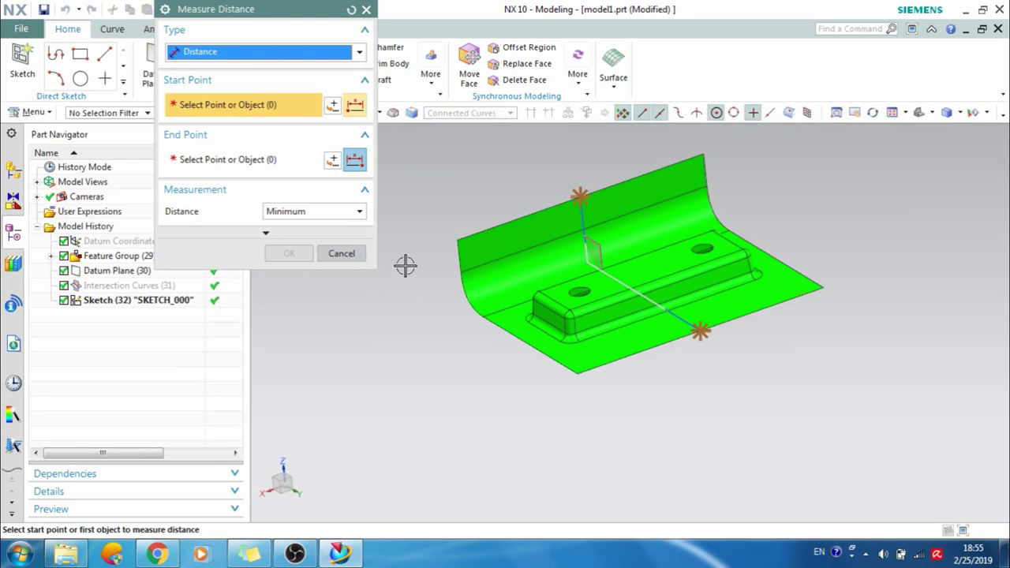
left_click(314, 52)
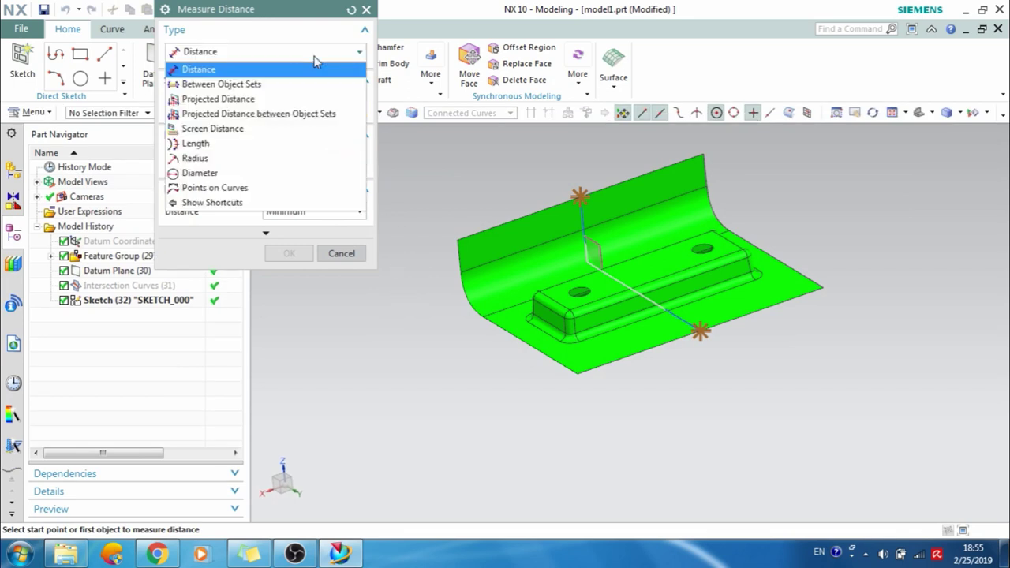
left_click(311, 98)
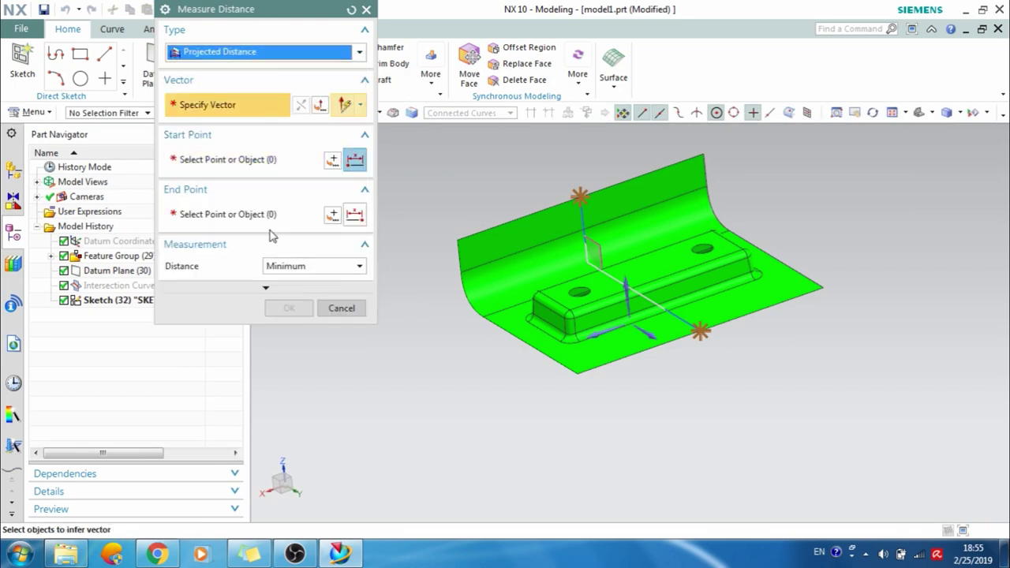
left_click(600, 335)
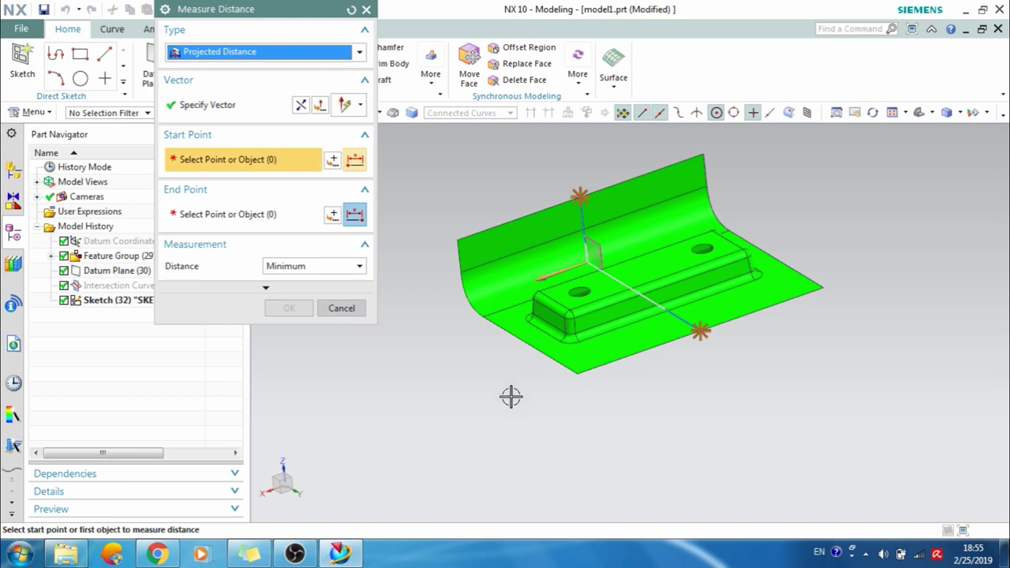
left_click(592, 254)
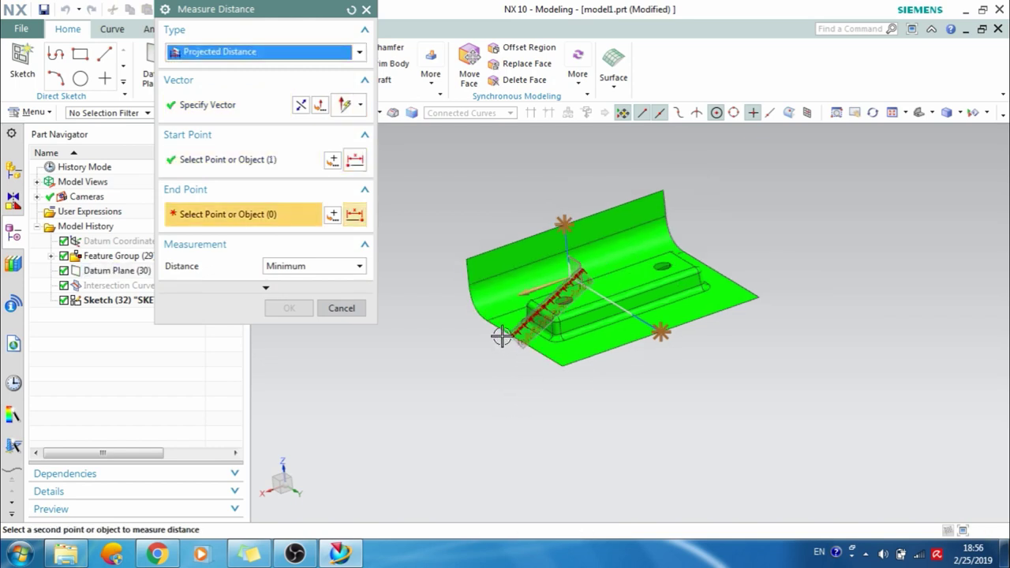
scroll(500, 334, "up", 3)
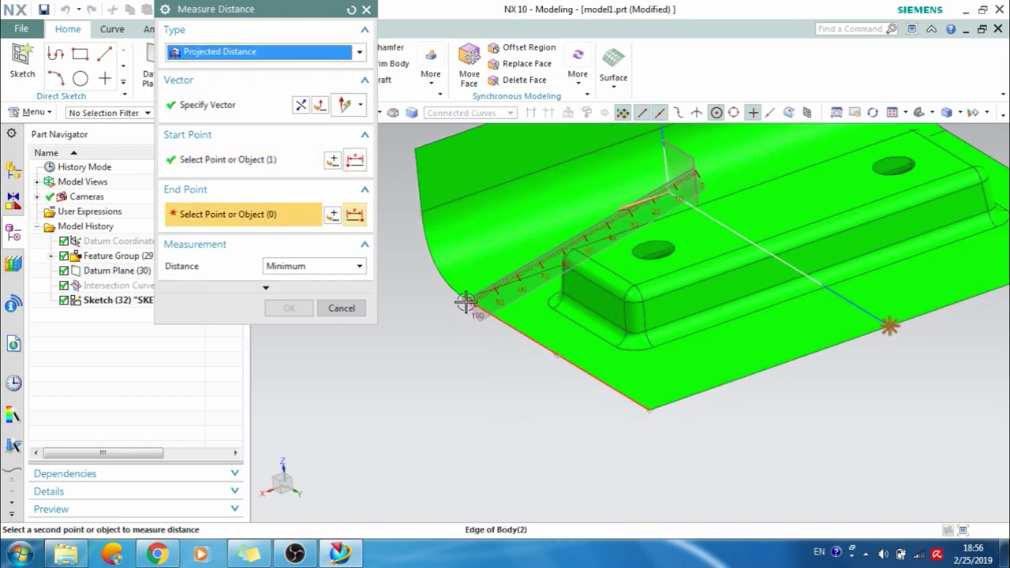
left_click(469, 303)
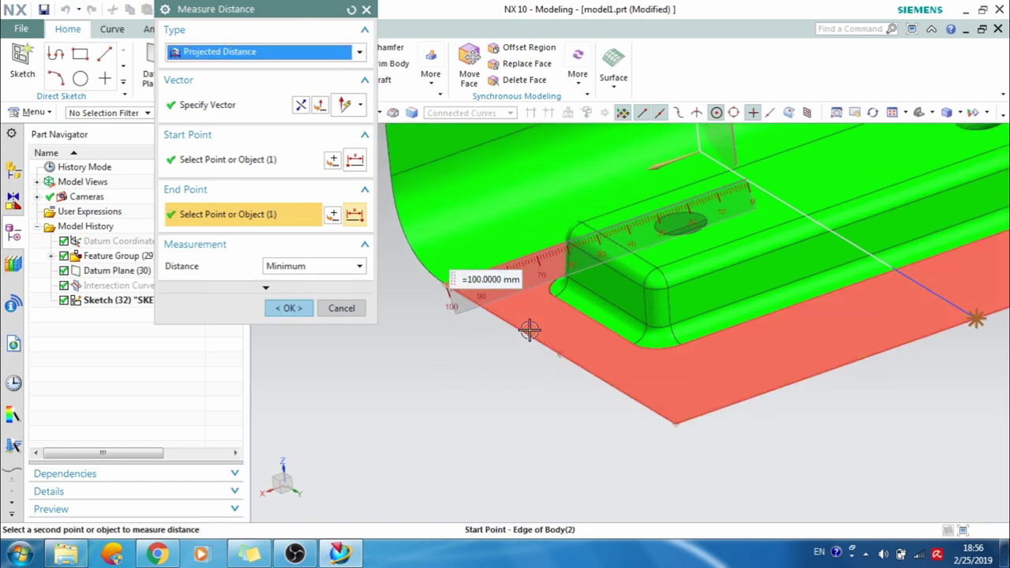
scroll(533, 332, "down", 2)
left_click(289, 308)
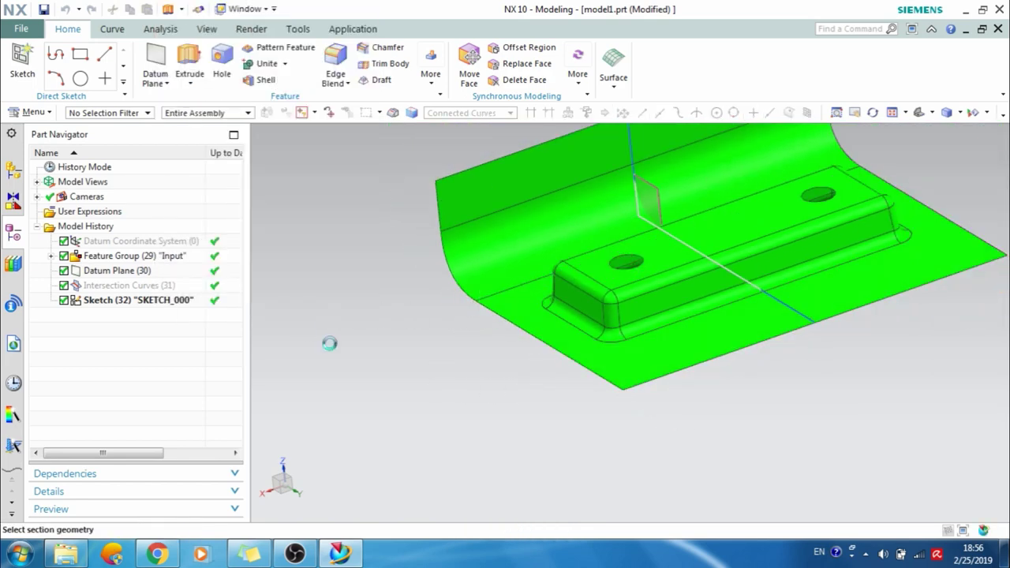
key("x")
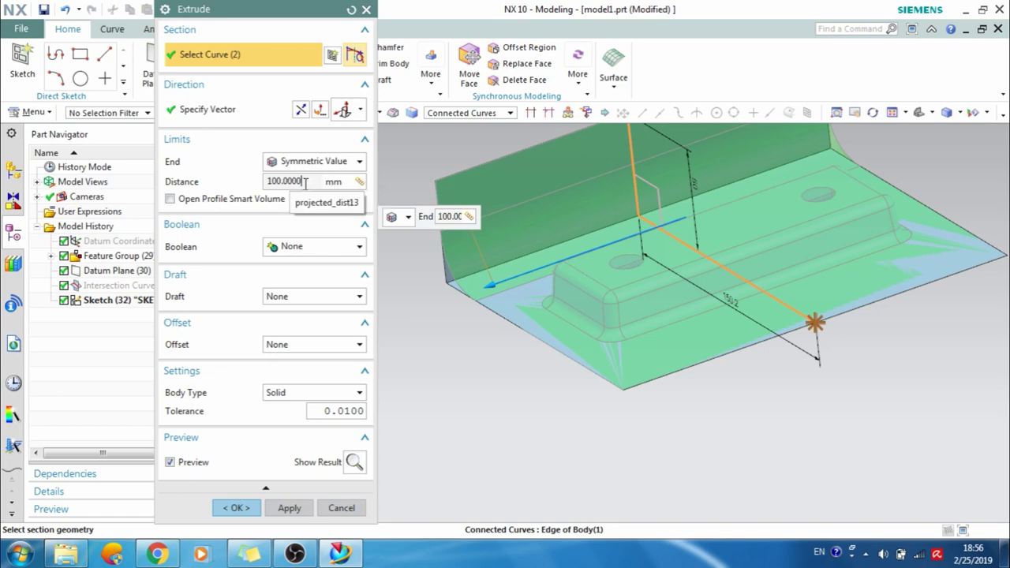
Make the extrusion's measured symmetric distance a constant 100 mm and complete the extrusion.
left_click(360, 182)
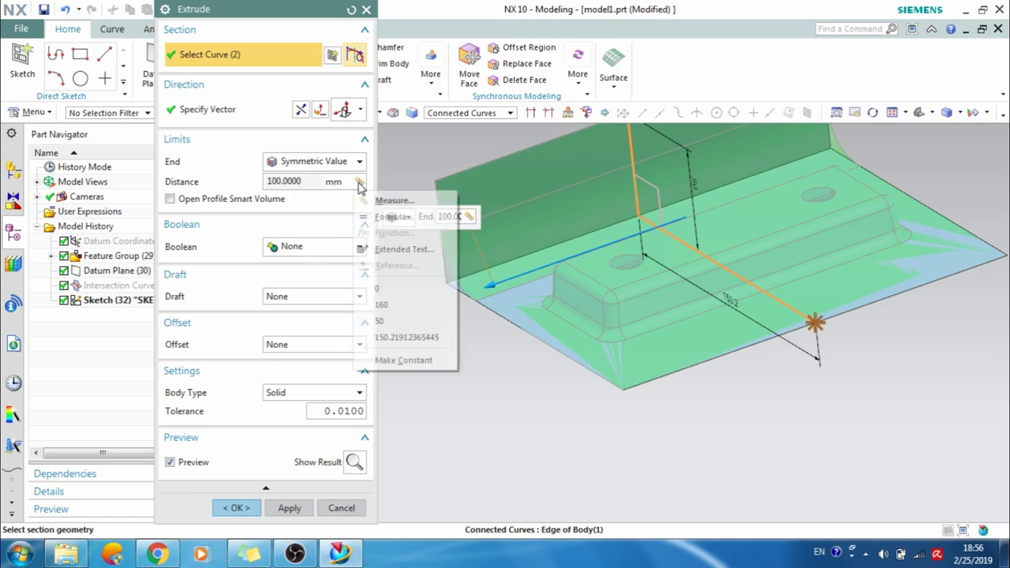
left_click(396, 362)
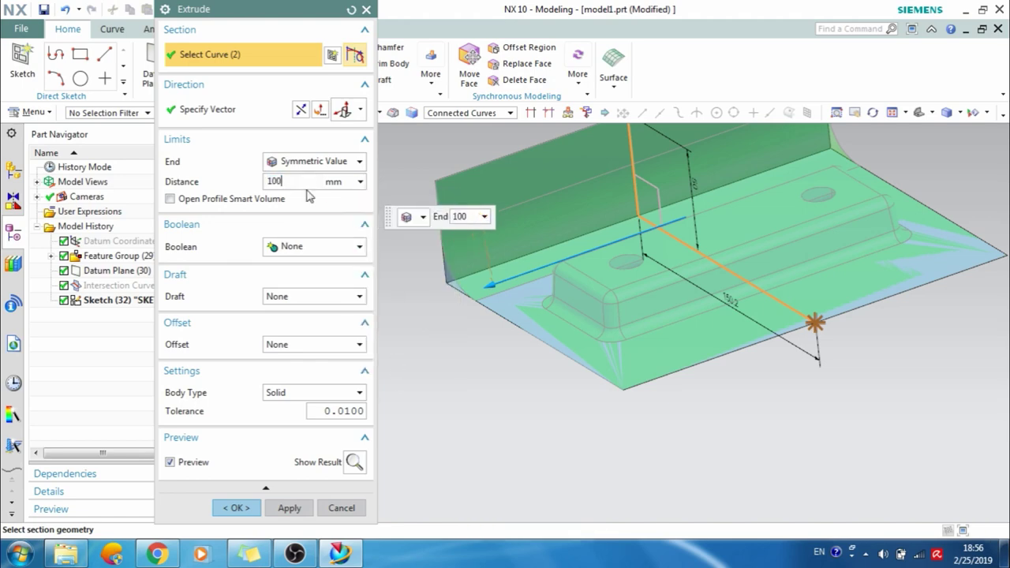
scroll(575, 298, "up", 2)
scroll(580, 295, "down", 3)
left_click(238, 511)
Compare the extruded body with the imported surfaces and highlight the intersection curves to examine their coverage across the raised boss.
mouse_move(535, 316)
middle_mouse_down()
mouse_move(530, 345)
mouse_move(550, 316)
mouse_move(537, 347)
mouse_move(546, 317)
mouse_move(589, 309)
mouse_move(534, 312)
mouse_move(549, 314)
middle_mouse_up()
scroll(537, 227, "up", 2)
scroll(539, 228, "down", 2)
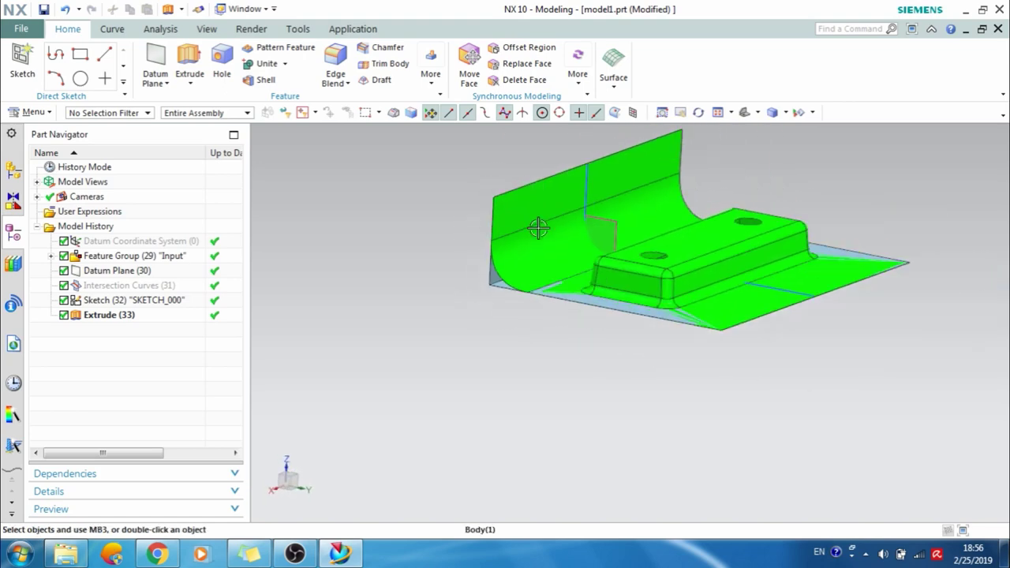
middle_click_drag(533, 230, 433, 256)
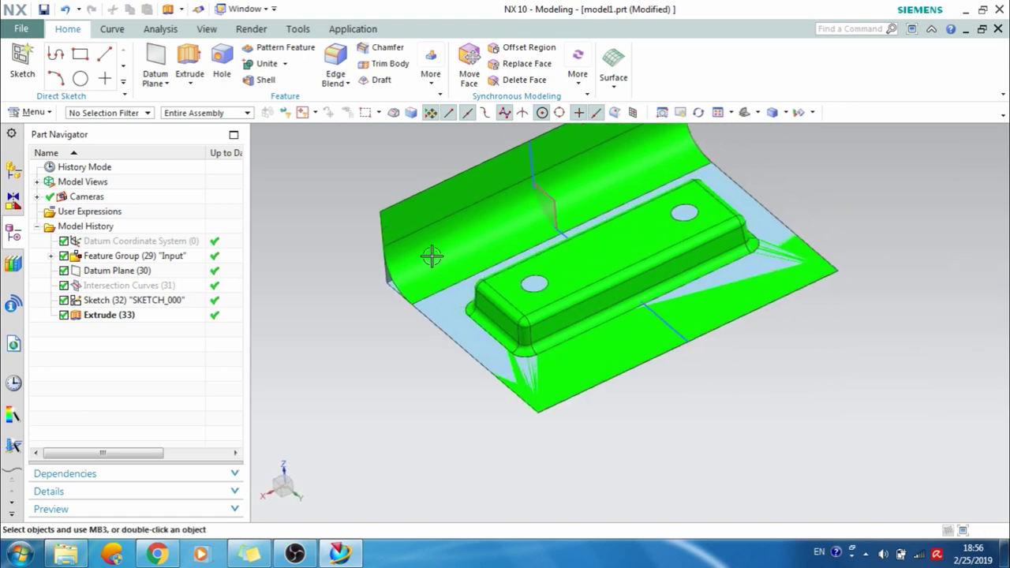
middle_click_drag(596, 308, 611, 241)
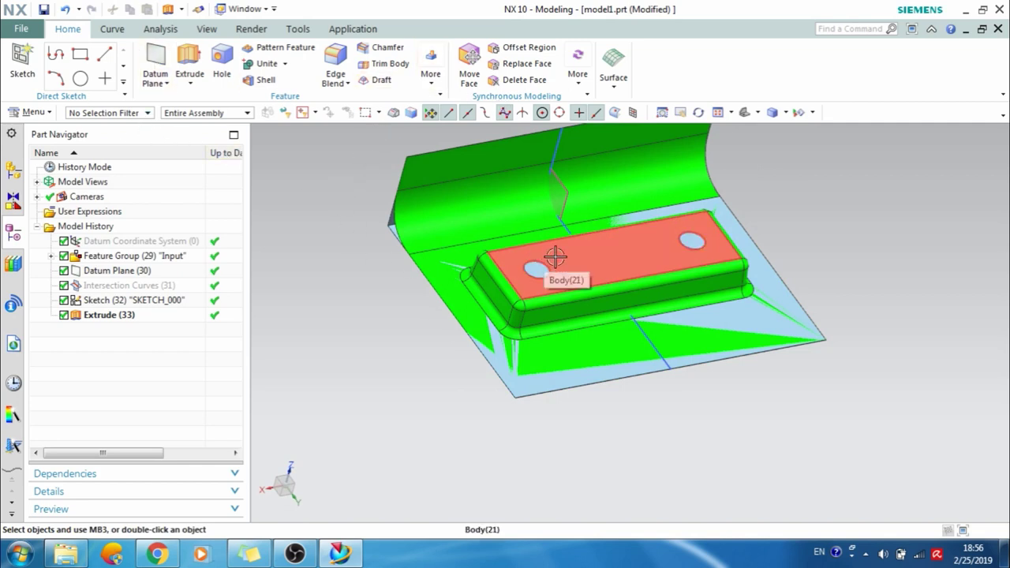
left_click(121, 288)
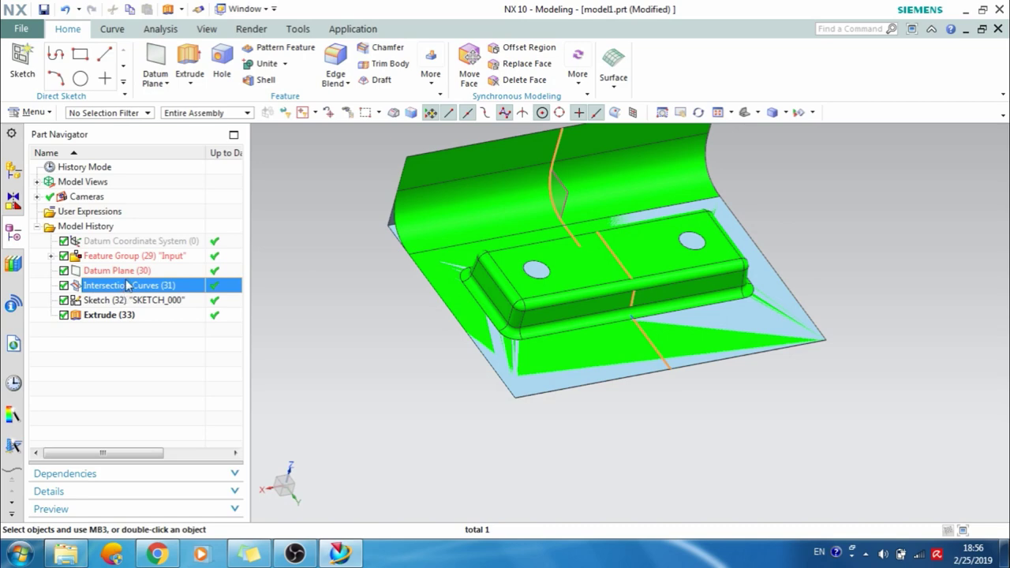
middle_click_drag(710, 280, 671, 295)
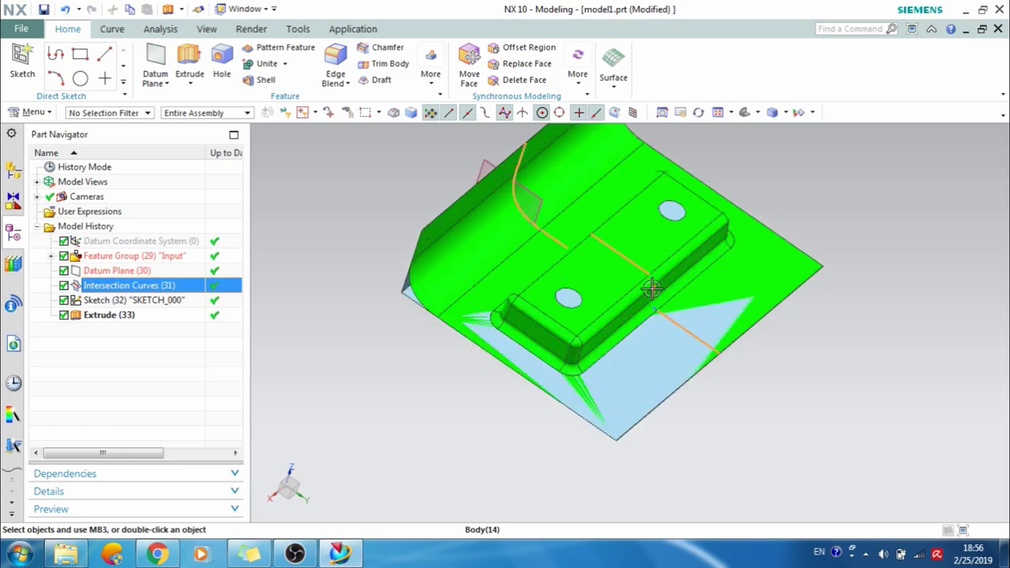
scroll(663, 294, "up", 5)
scroll(605, 232, "down", 5)
scroll(605, 233, "up", 5)
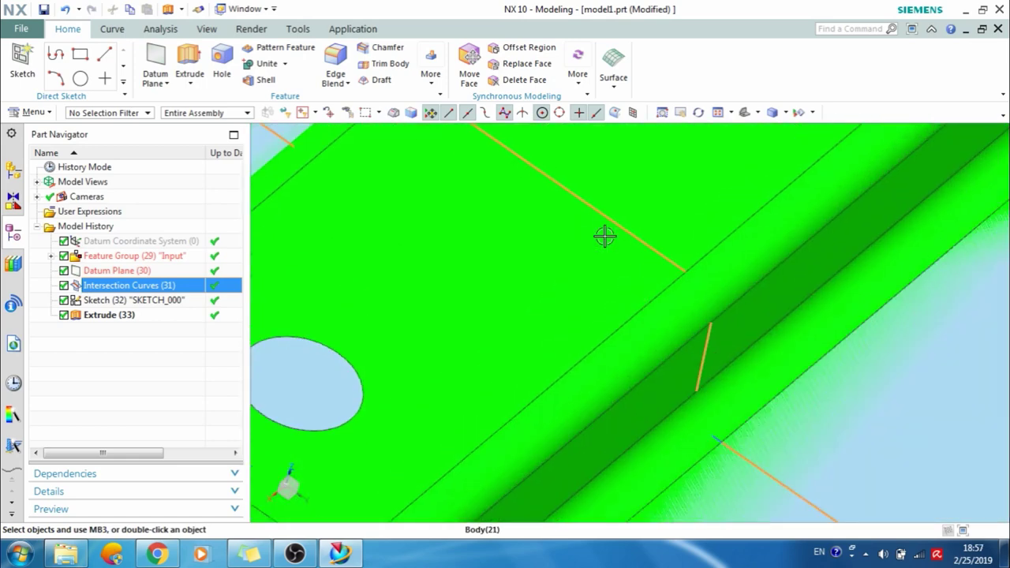
scroll(605, 233, "down", 5)
middle_click_drag(605, 233, 636, 234)
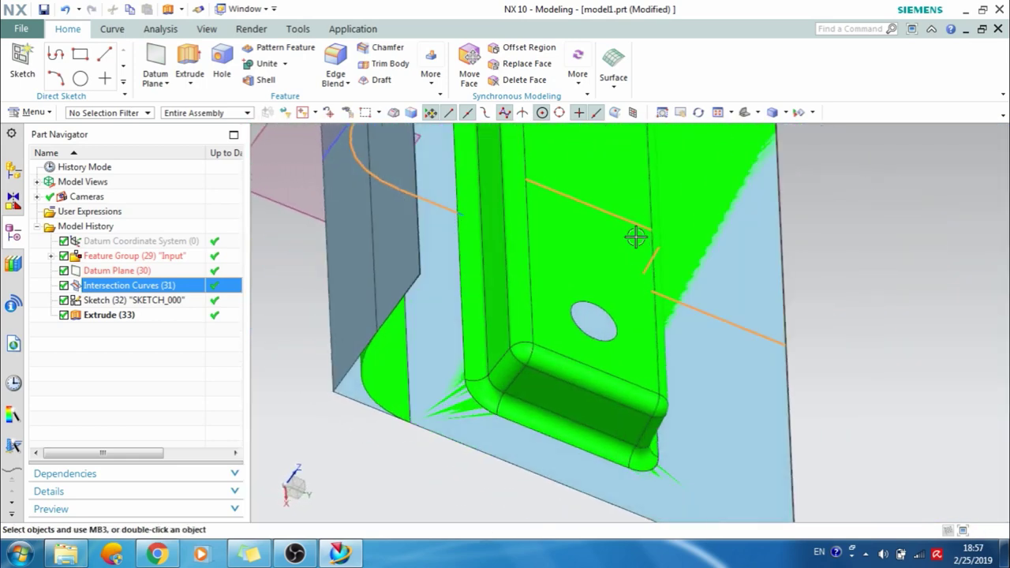
scroll(486, 221, "down", 3)
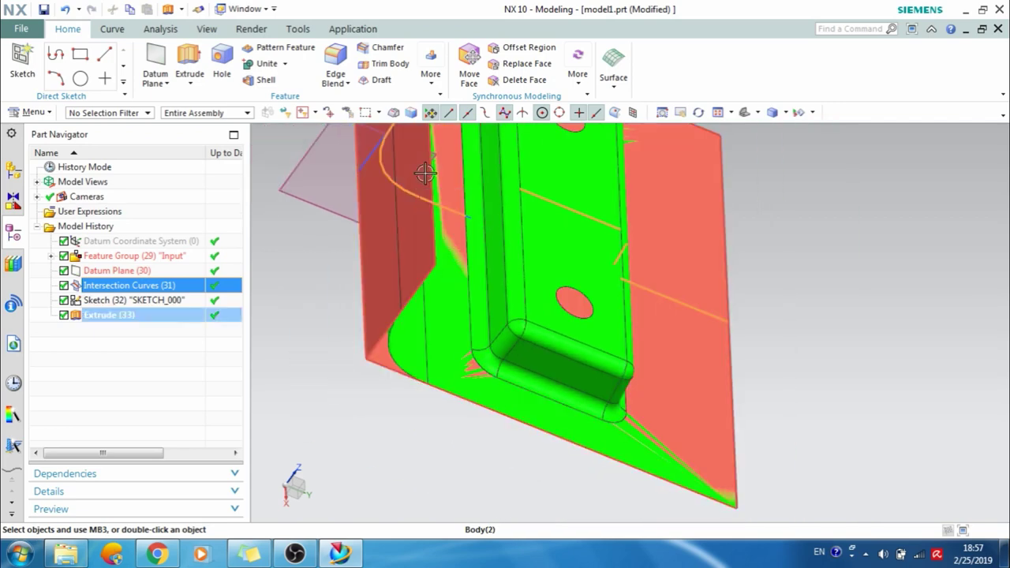
scroll(460, 234, "up", 2)
scroll(463, 237, "down", 4)
middle_click_drag(462, 237, 449, 235)
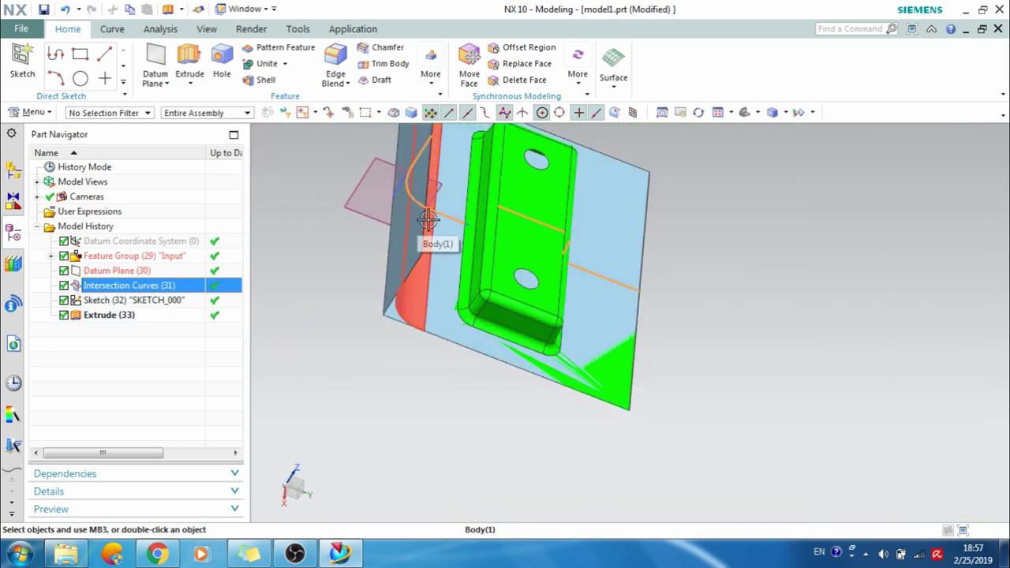
Edit the intersection curves feature to add the boss's side wall facing the upright flange to its first face set.
left_click(110, 288)
left_click(112, 288)
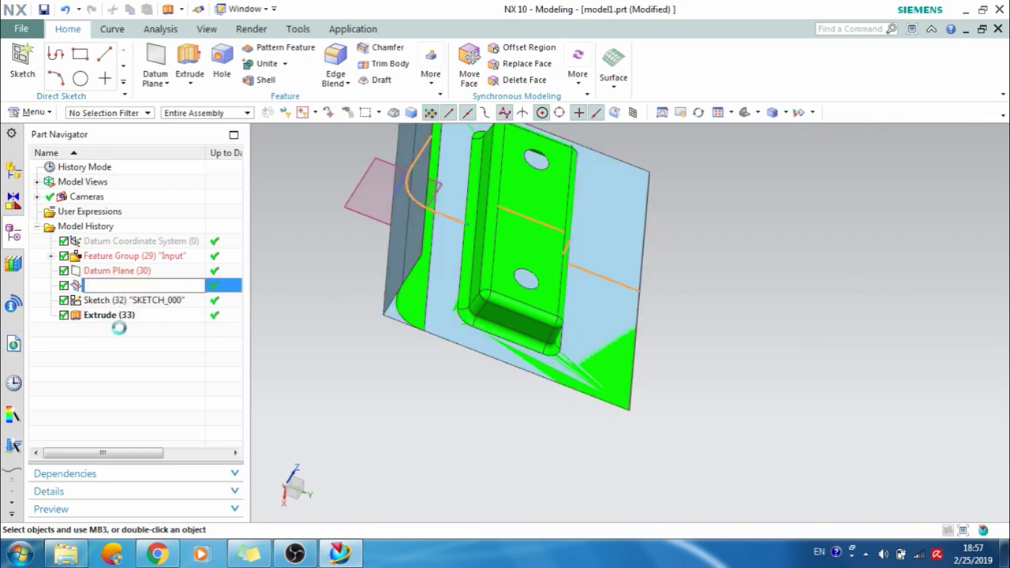
double_click(111, 285)
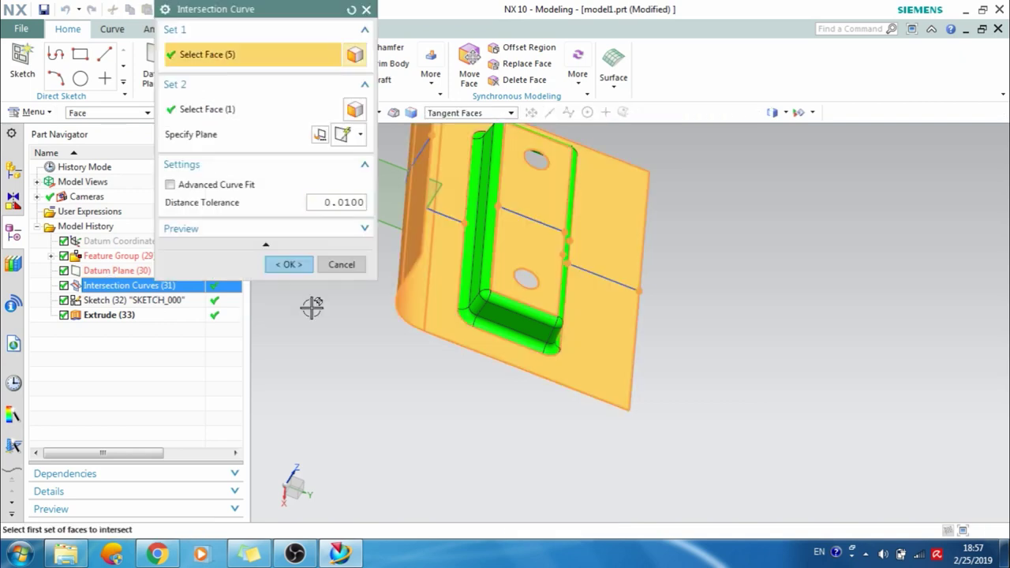
scroll(431, 233, "down", 3)
scroll(490, 209, "up", 8)
left_click(466, 247)
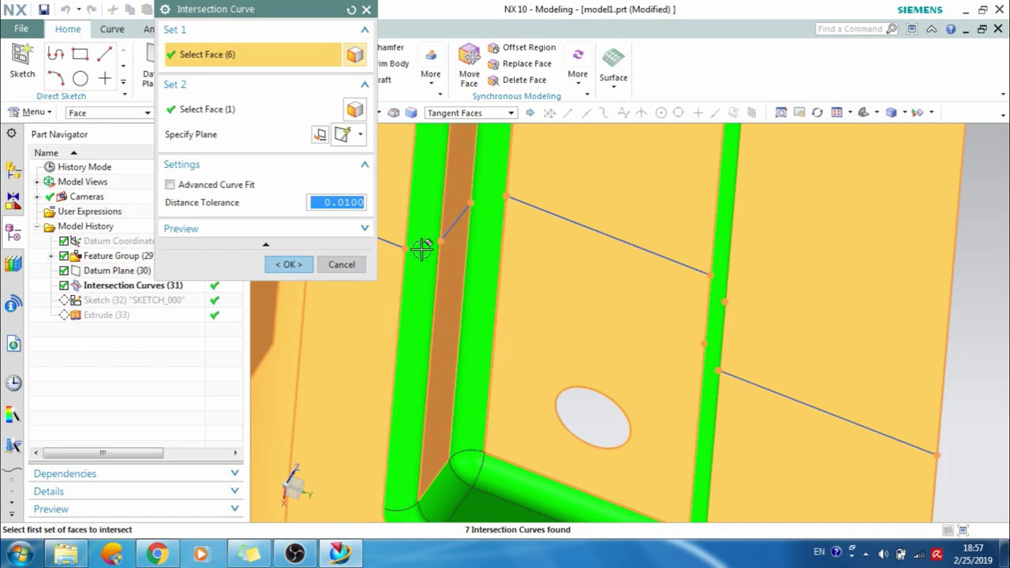
scroll(462, 218, "up", 2)
scroll(462, 221, "down", 4)
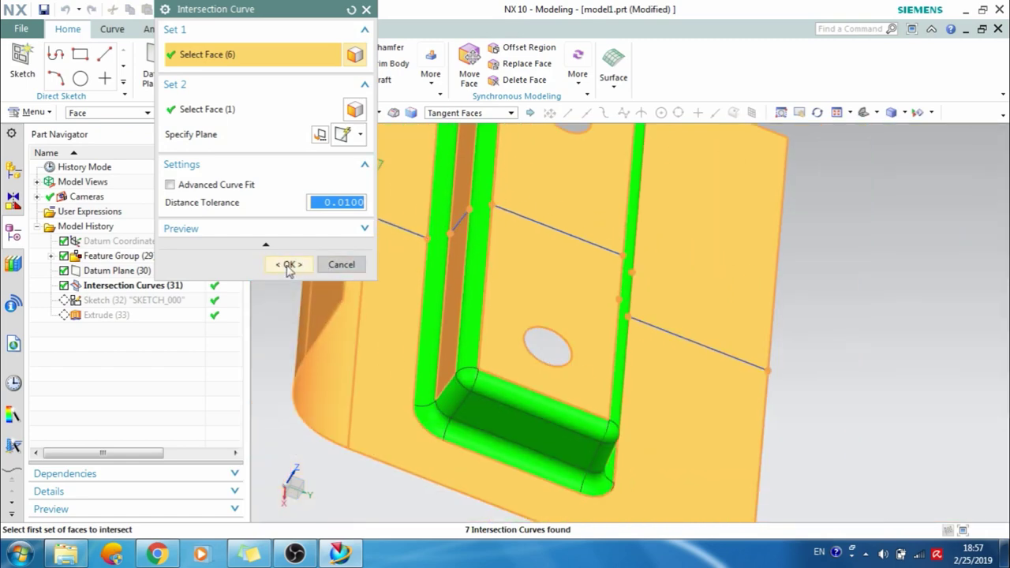
left_click(289, 264)
scroll(504, 247, "up", 3)
scroll(504, 248, "down", 3)
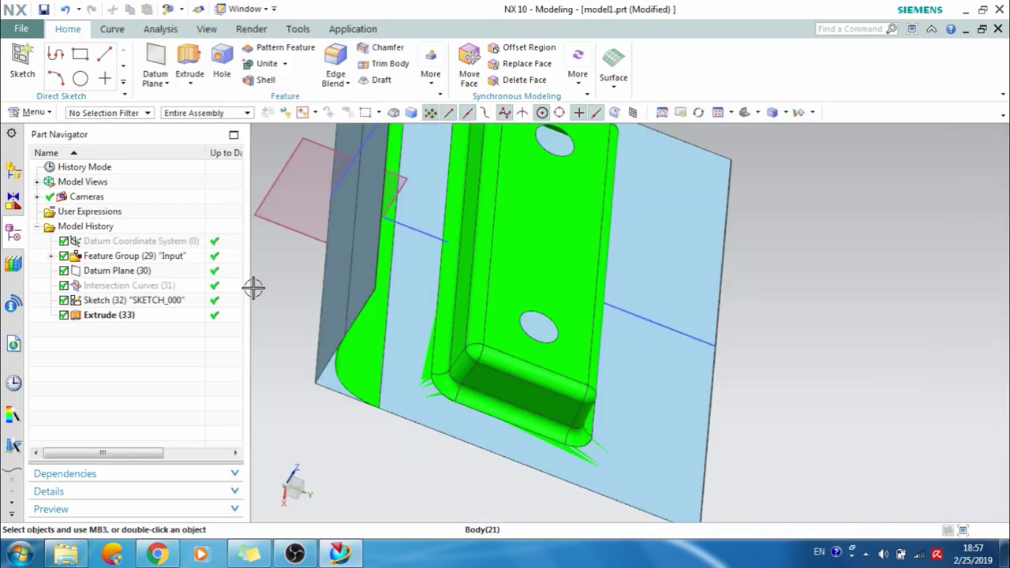
Show the Intersection Curves (31) feature while hiding the datum plane and imported faces it was derived from.
right_click(150, 289)
left_click(209, 25)
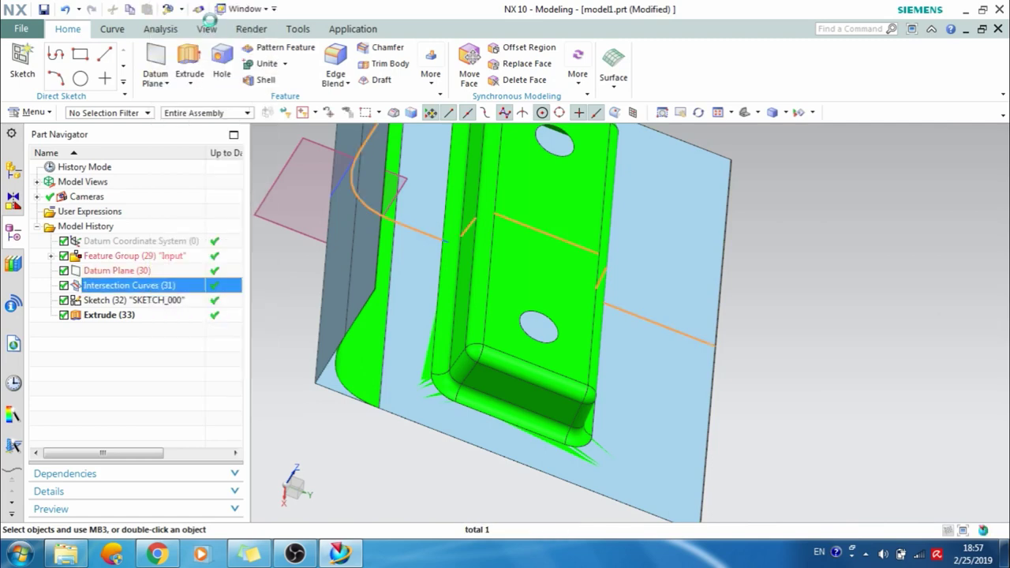
left_click(557, 230)
left_click(289, 290)
mouse_move(454, 279)
middle_mouse_down()
mouse_move(433, 271)
mouse_move(281, 277)
middle_mouse_up()
left_click(426, 246)
left_click(182, 285)
right_click(181, 285)
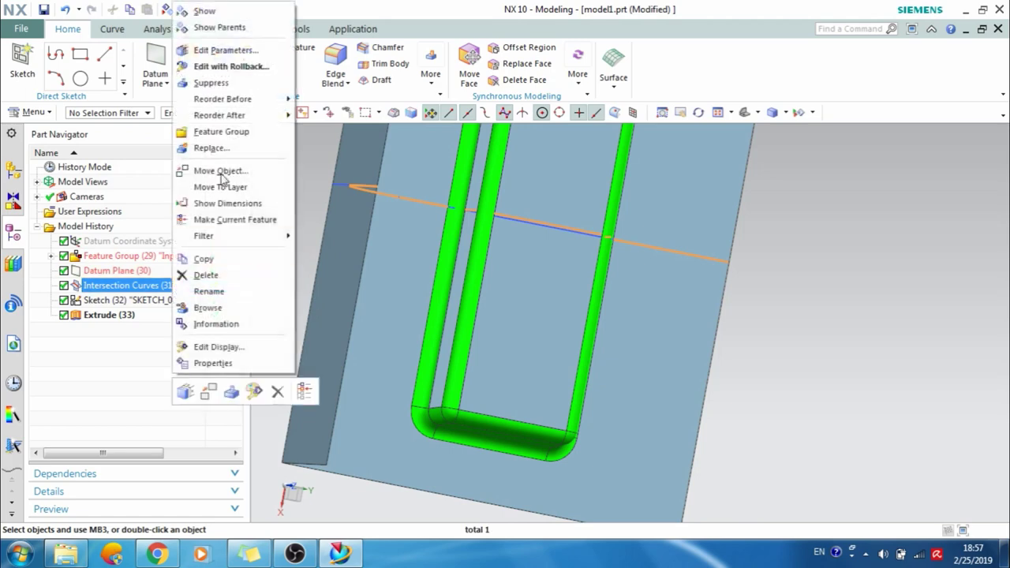
left_click(247, 17)
mouse_move(447, 277)
middle_mouse_down()
mouse_move(458, 232)
mouse_move(454, 260)
middle_mouse_up()
Hide the L-profile sketch SKETCH_000 and its extrusion.
left_click(121, 302)
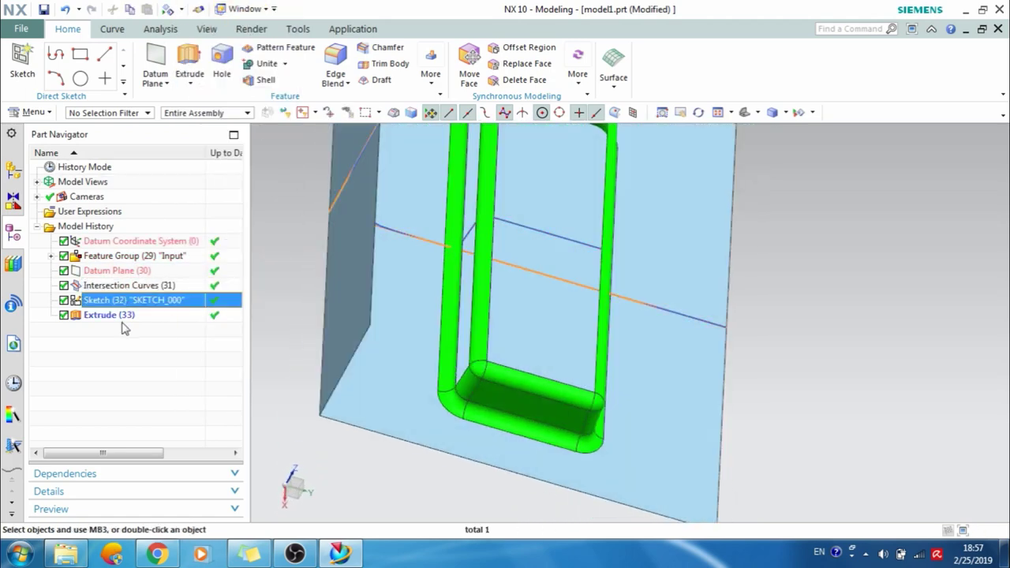
left_click(109, 315, "ctrl")
right_click(128, 313)
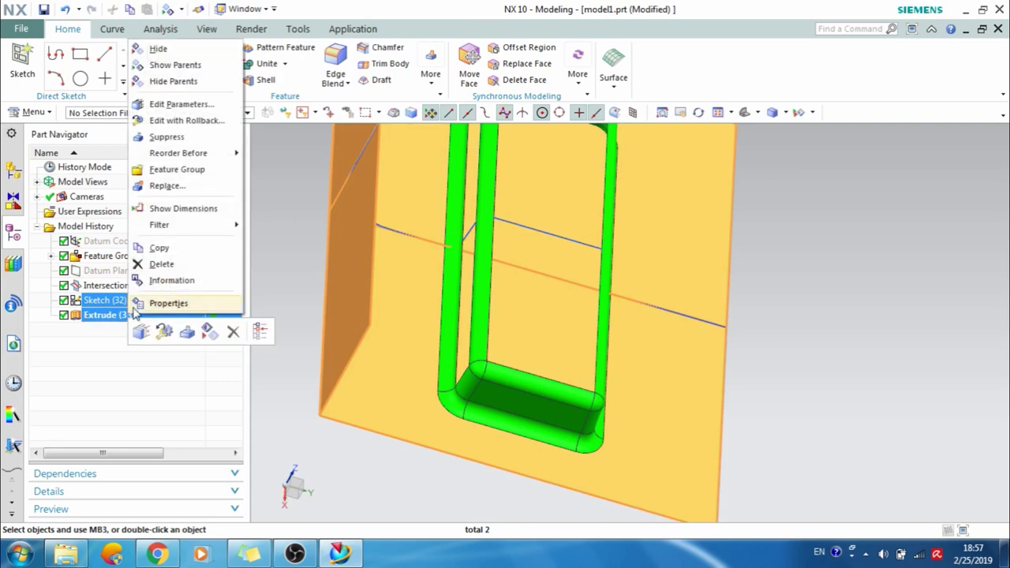
left_click(177, 64)
Show the Input feature group's imported surfaces together with the intersection curves in an isometric-type view.
middle_click_drag(500, 305, 476, 275)
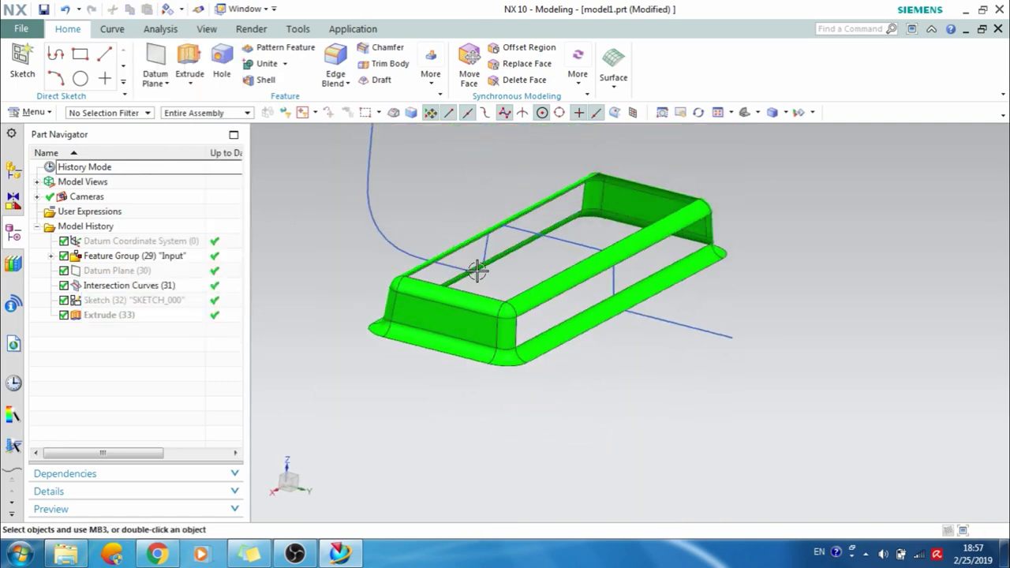
left_click(171, 257)
right_click(171, 258)
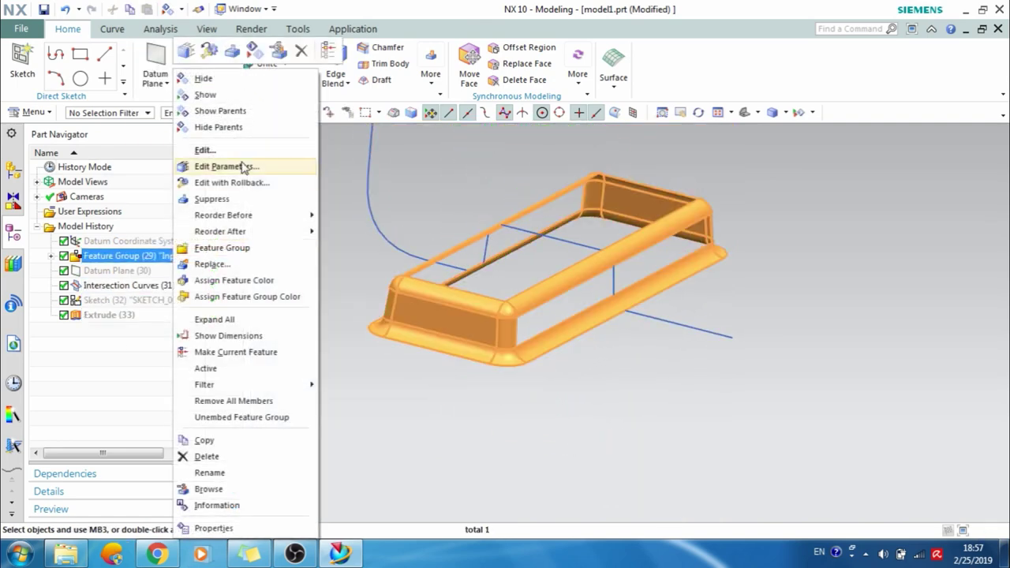
left_click(244, 96)
middle_click_drag(517, 298, 551, 308)
key("Home")
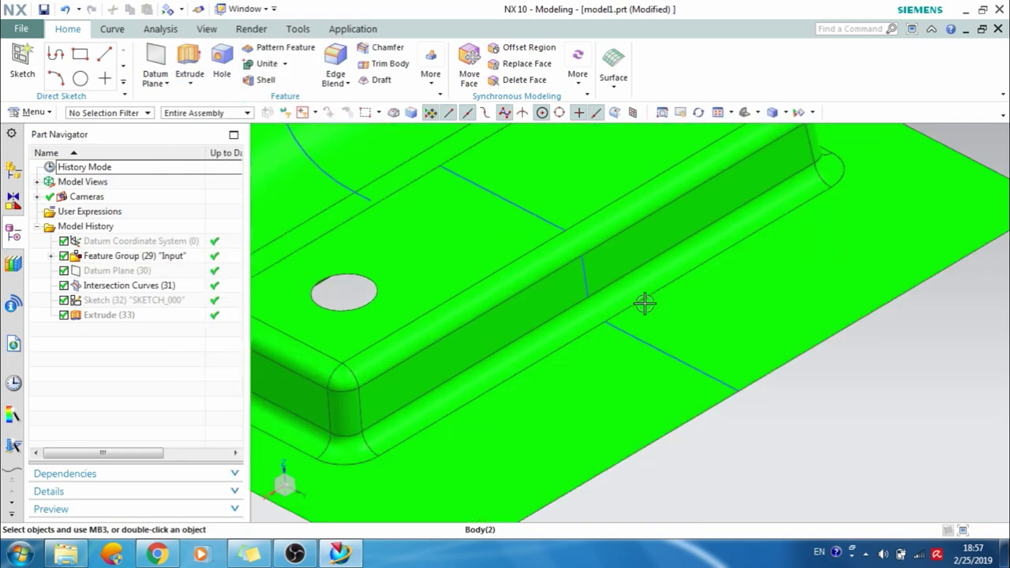
Show Datum Plane (30) alongside the imported surfaces.
left_click(113, 255)
right_click(113, 256)
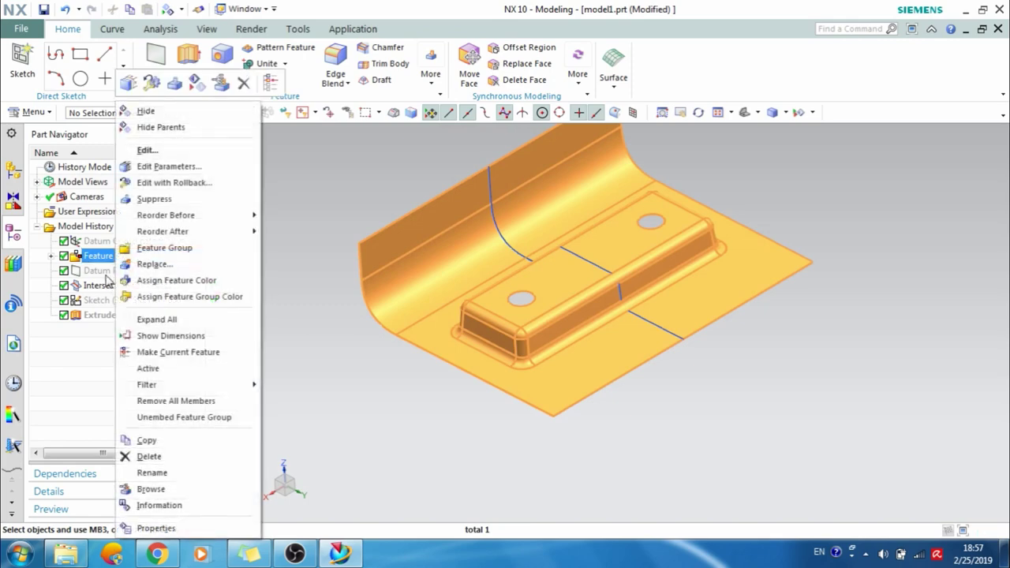
left_click(107, 271)
right_click(107, 271)
left_click(154, 122)
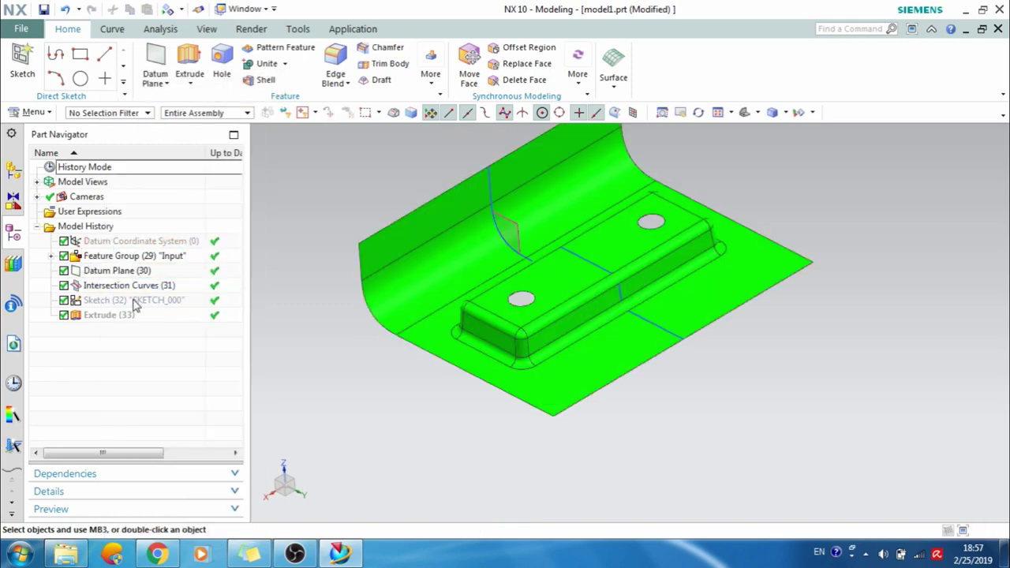
Create a sketch on Datum Plane (30) with horizontal reference orientation.
left_click(133, 274)
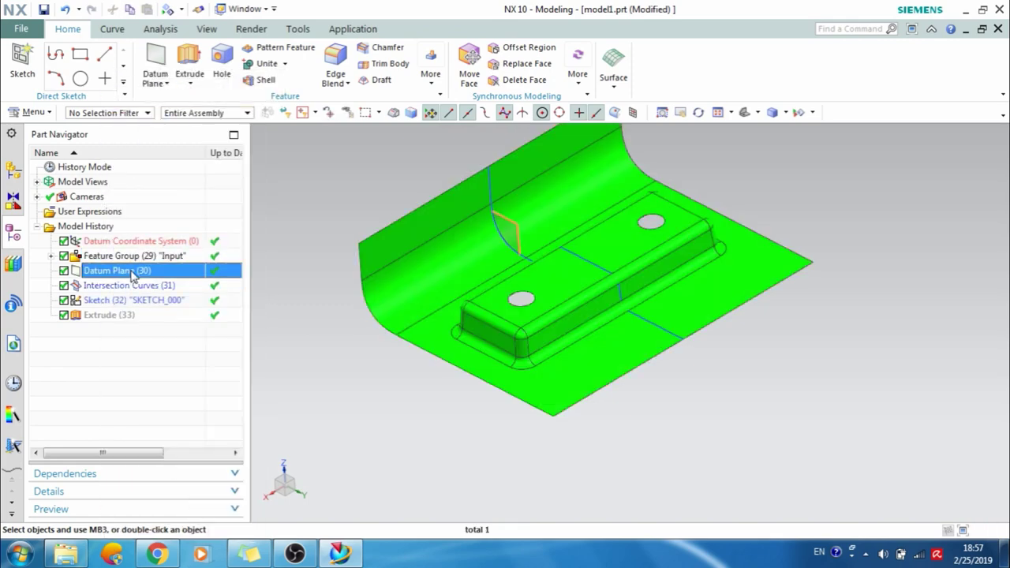
key("Escape")
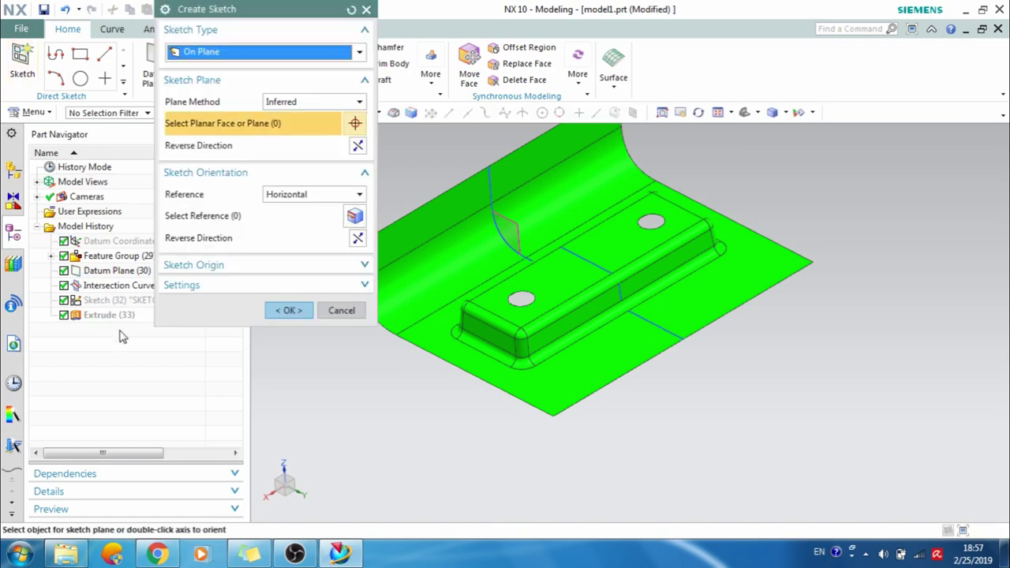
left_click(101, 274)
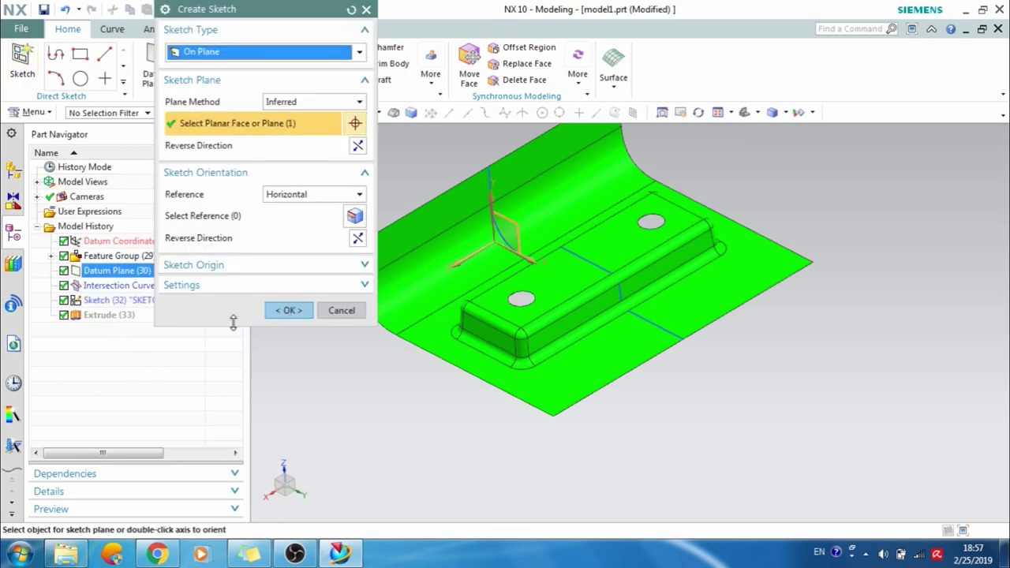
left_click(289, 310)
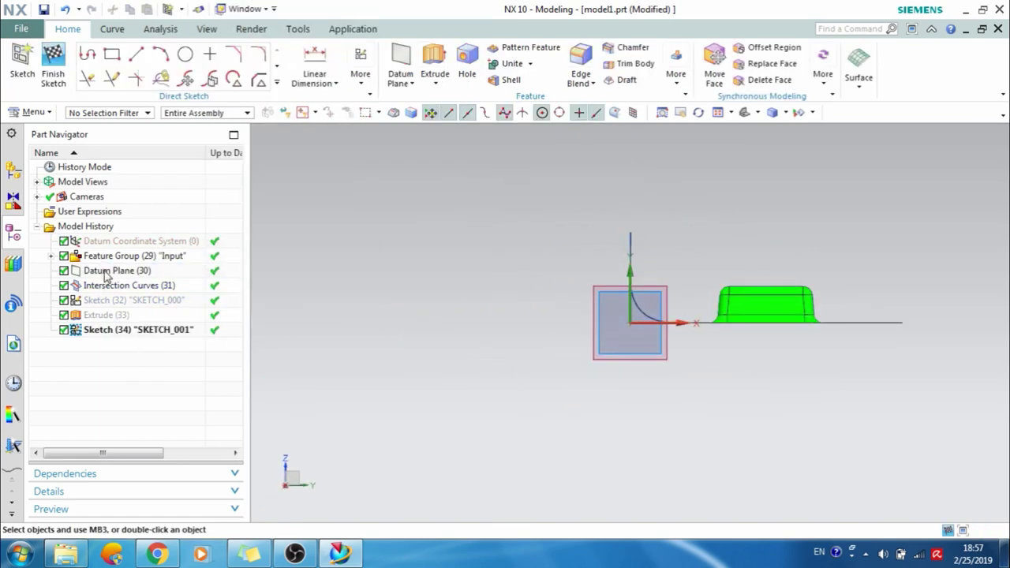
Hide the Input feature group so only the intersection curves and the datum plane remain around the sketch.
left_click(110, 256)
right_click(109, 255)
left_click(138, 108)
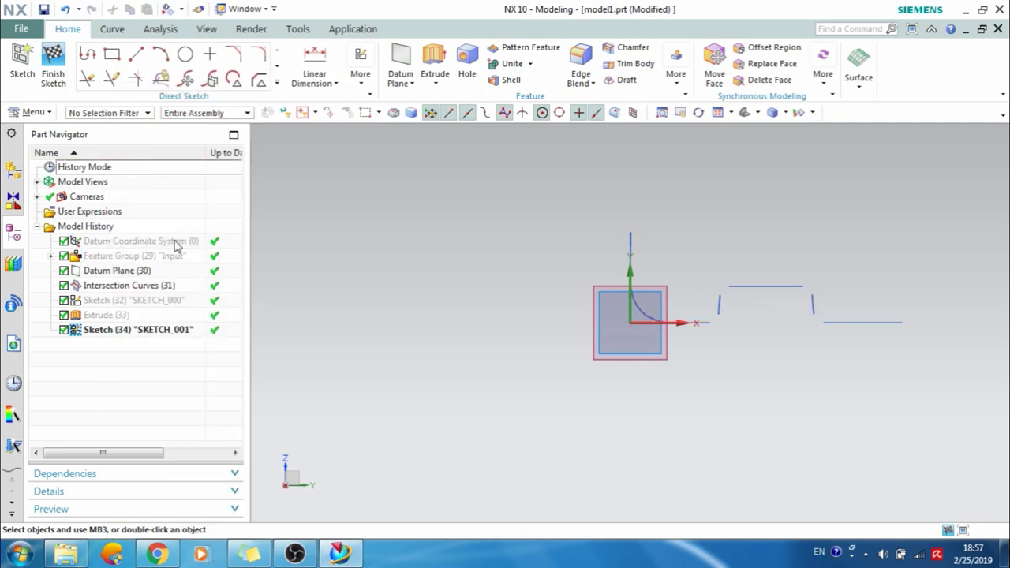
scroll(798, 317, "down", 5)
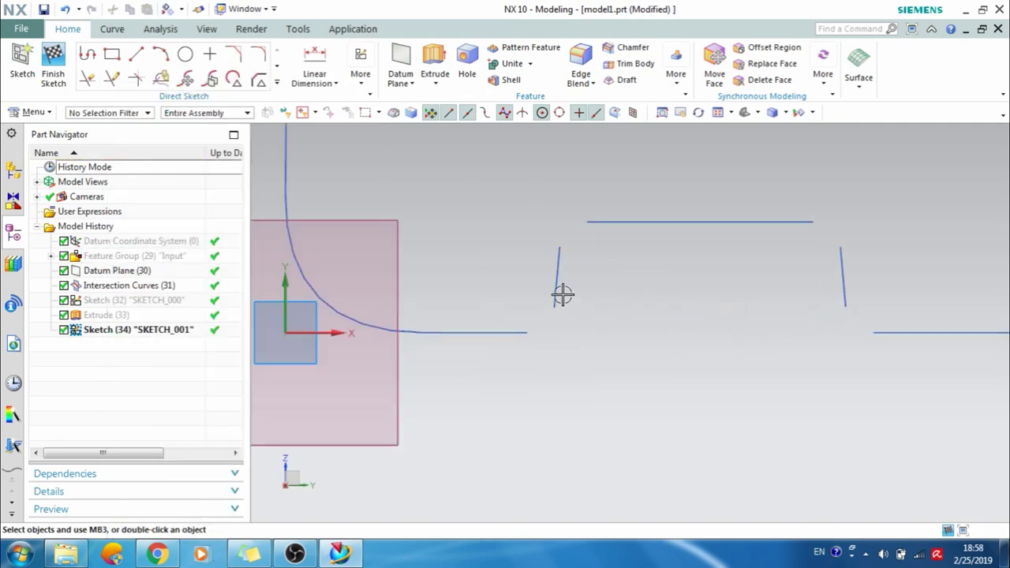
scroll(593, 298, "up", 2)
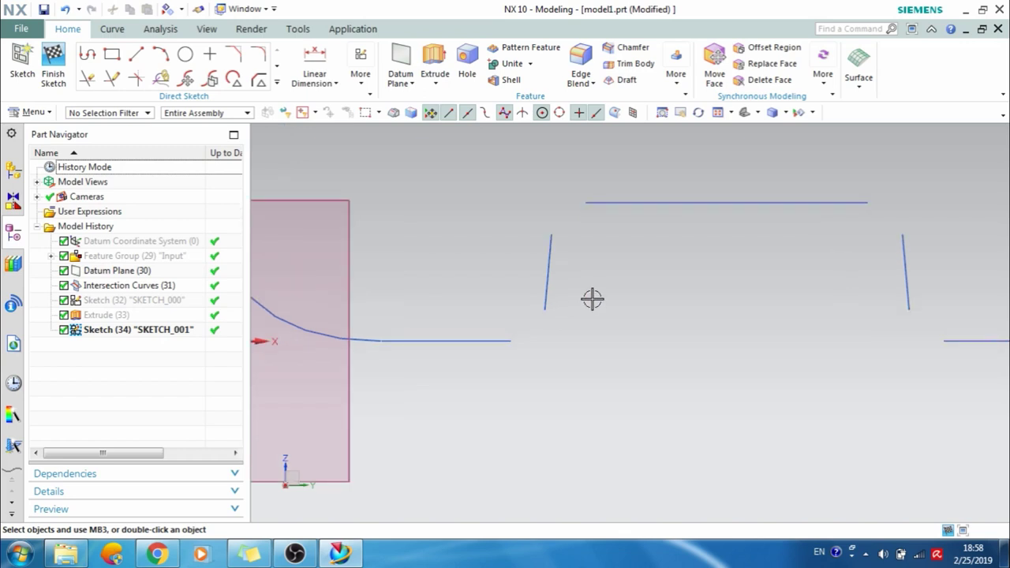
middle_click_drag(625, 320, 519, 289, "shift")
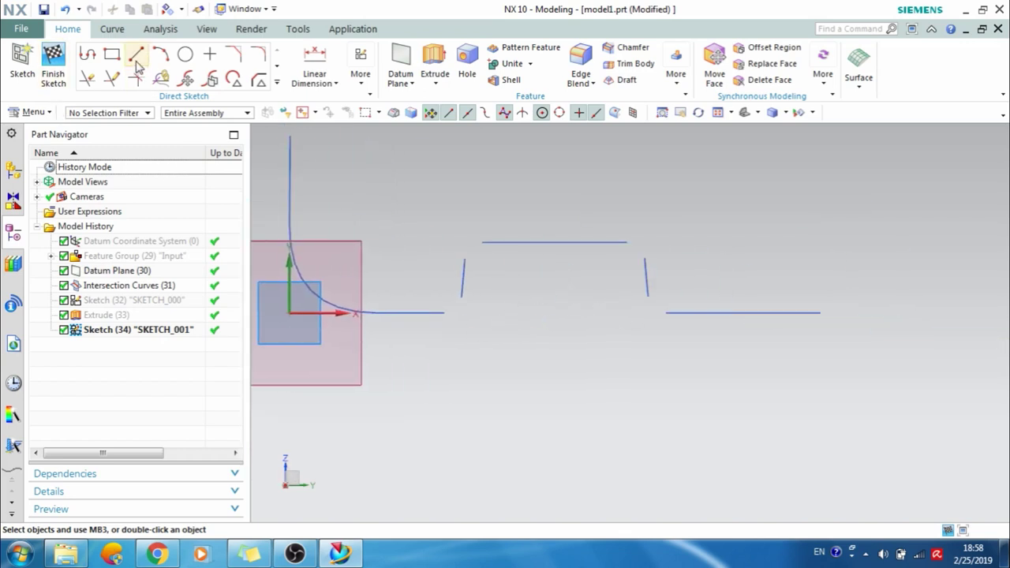
Project the boss's two side wall lines and its top line into the sketch as non-associative original curves.
left_click(277, 84)
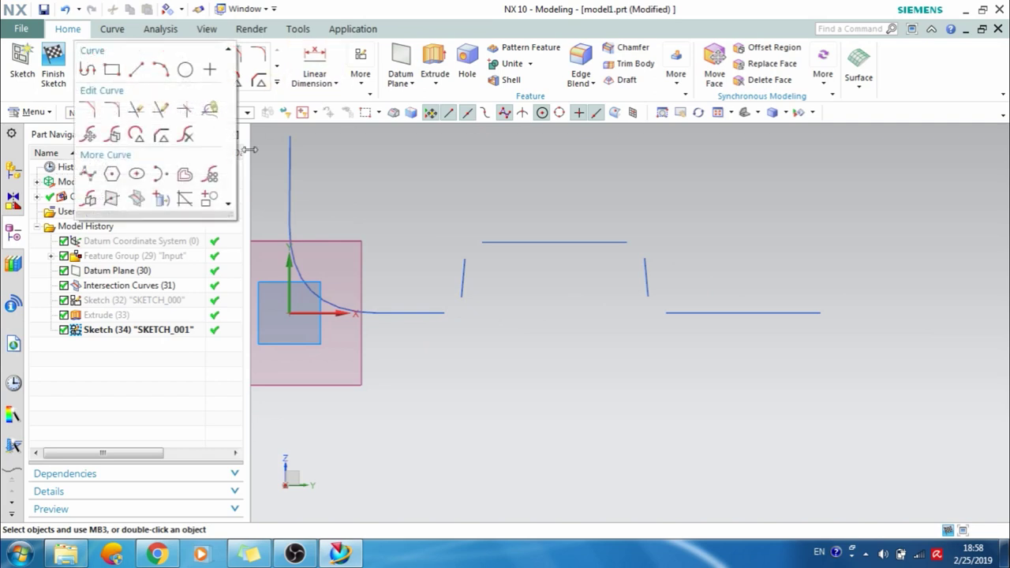
left_click(162, 199)
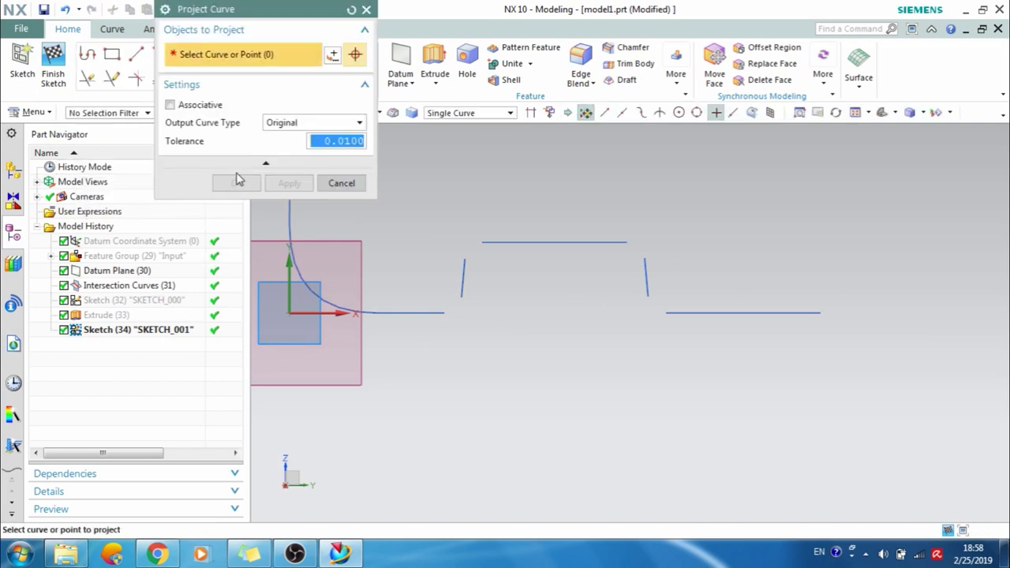
left_click(465, 278)
left_click(543, 243)
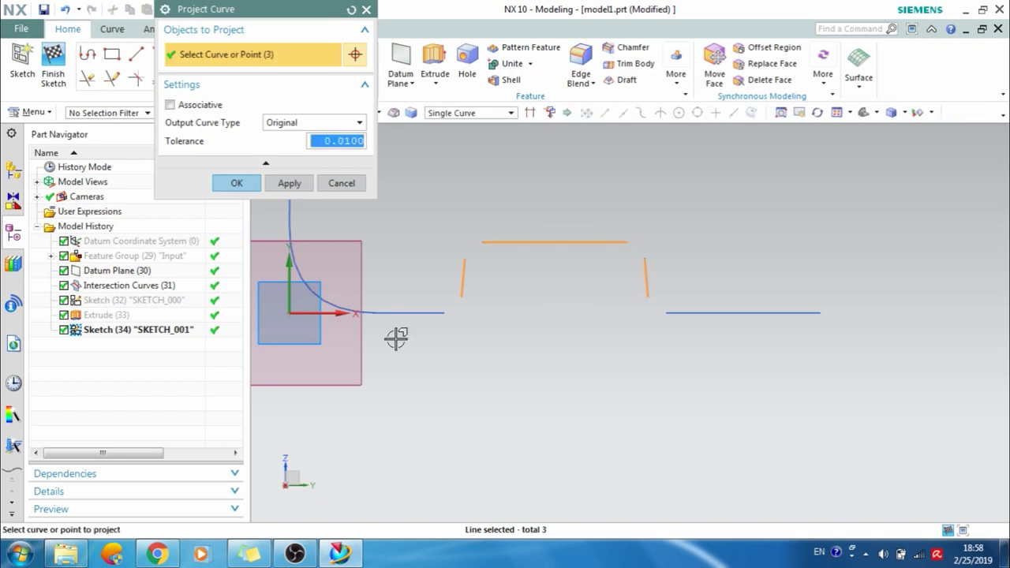
left_click(237, 183)
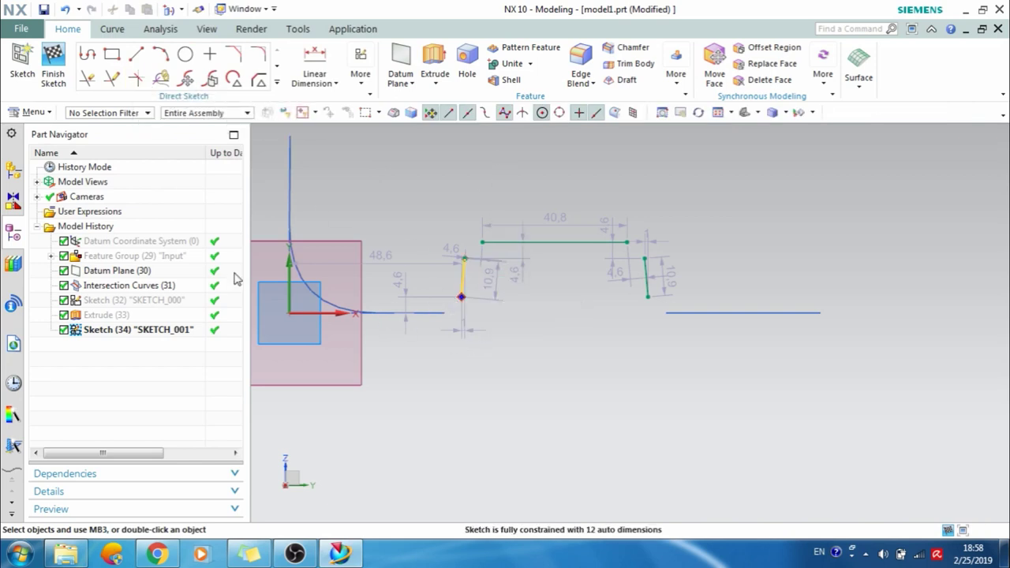
Turn off Continuous Auto Dimensioning in the preferences for new sketches and suppress the active-sketch settings message.
left_click(30, 32)
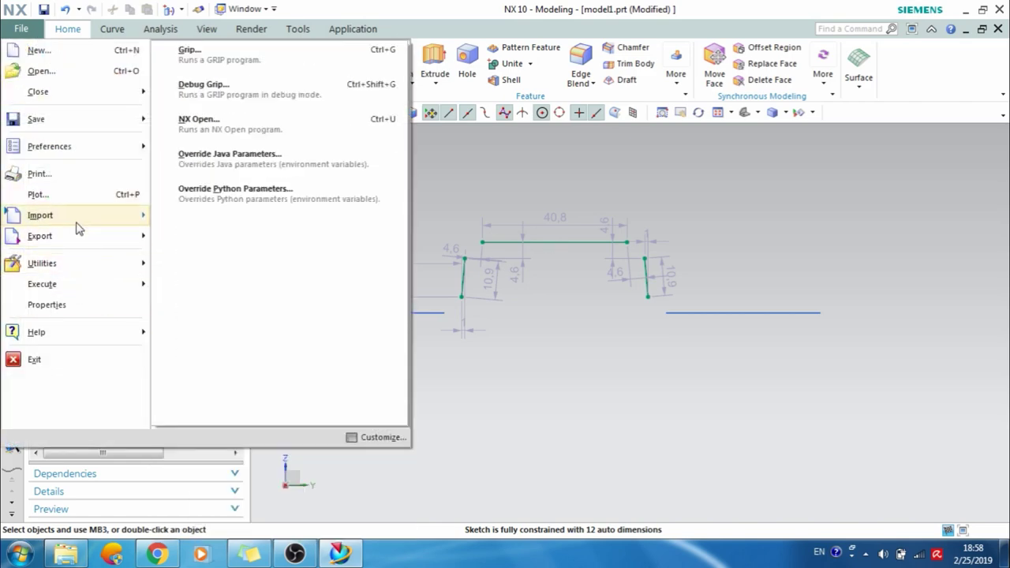
mouse_move(81, 148)
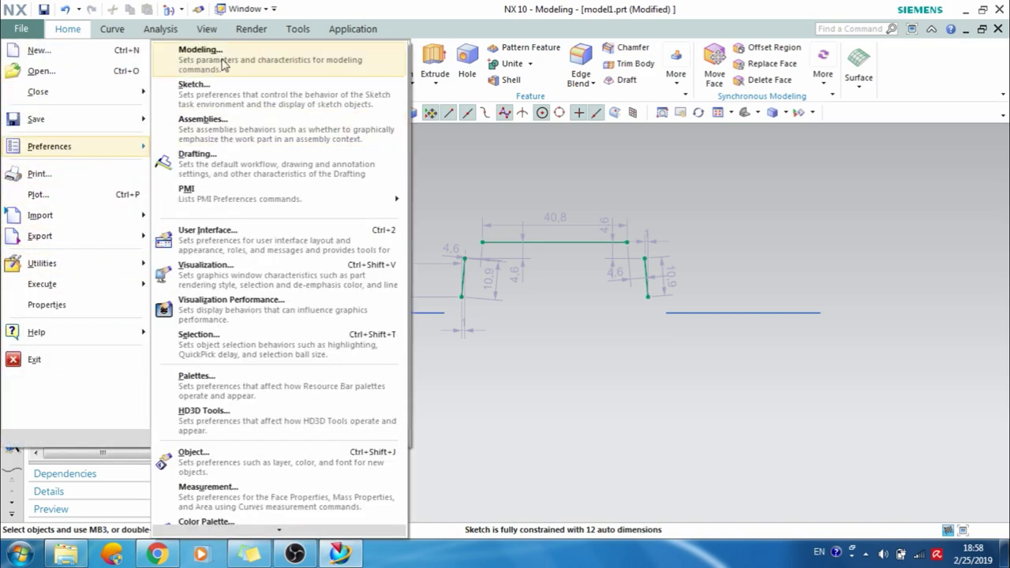
left_click(216, 89)
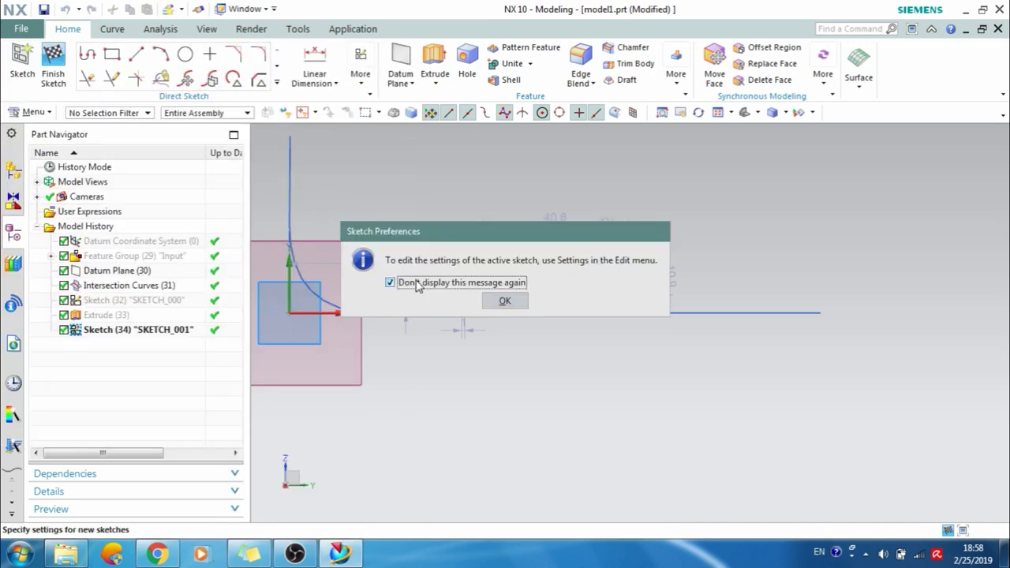
left_click(504, 301)
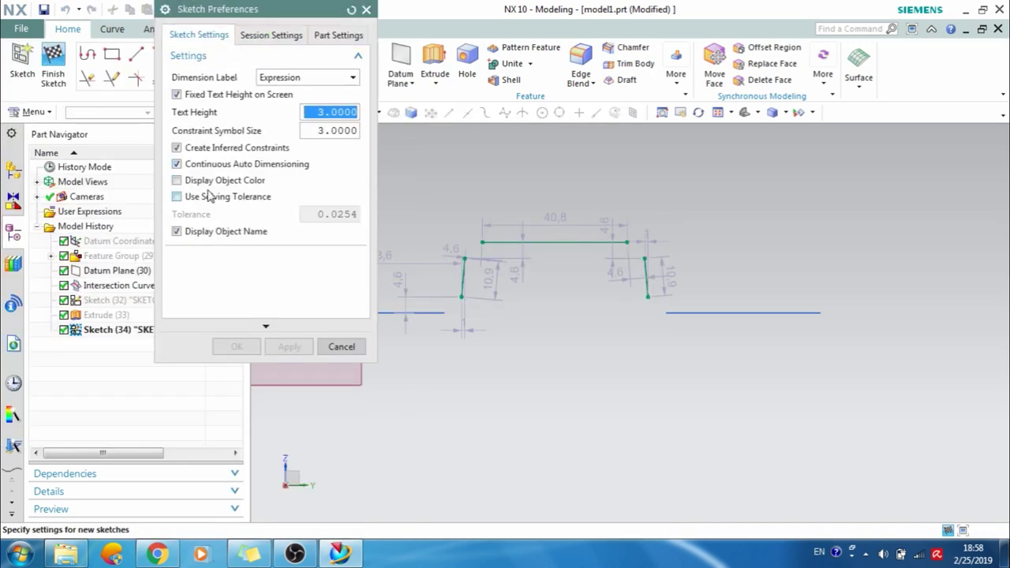
left_click(235, 348)
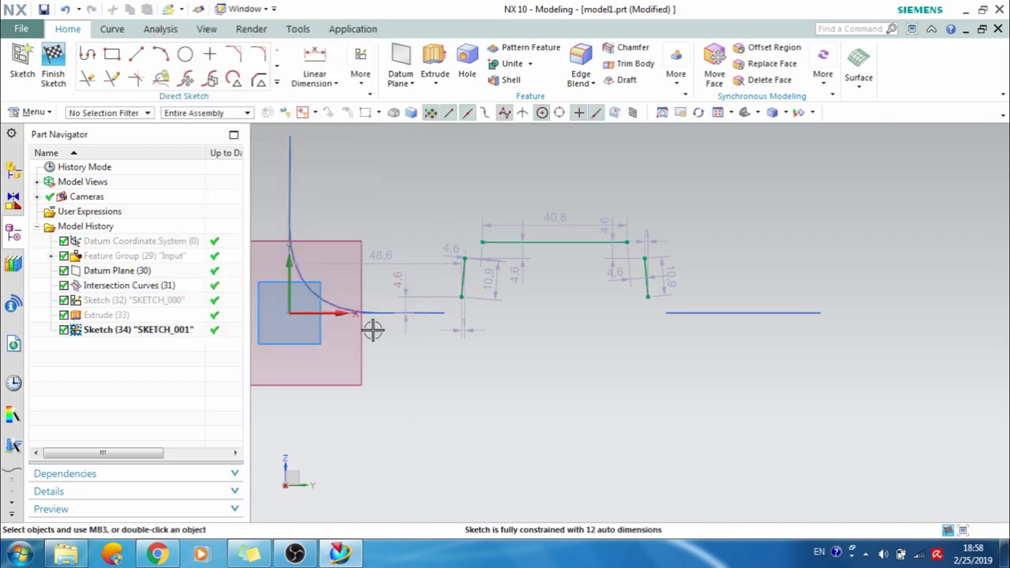
Finish the sketch of projected boss curves and delete it.
left_click(53, 79)
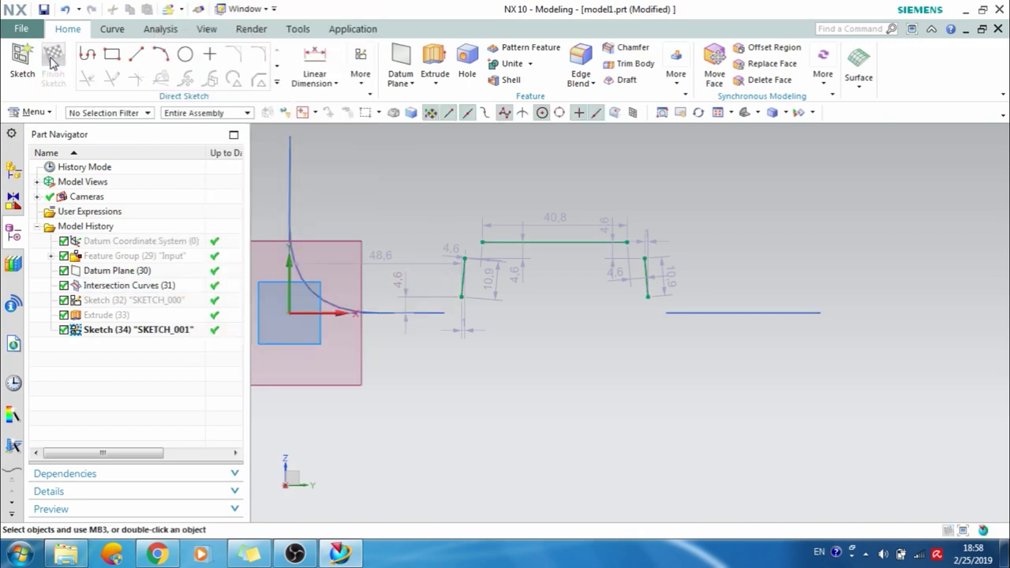
right_click(140, 332)
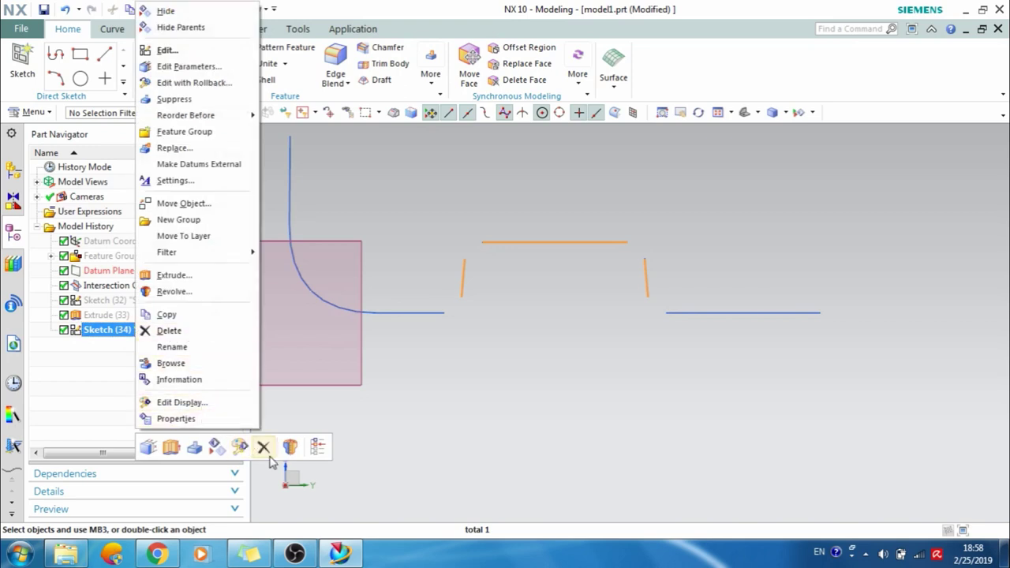
left_click(267, 453)
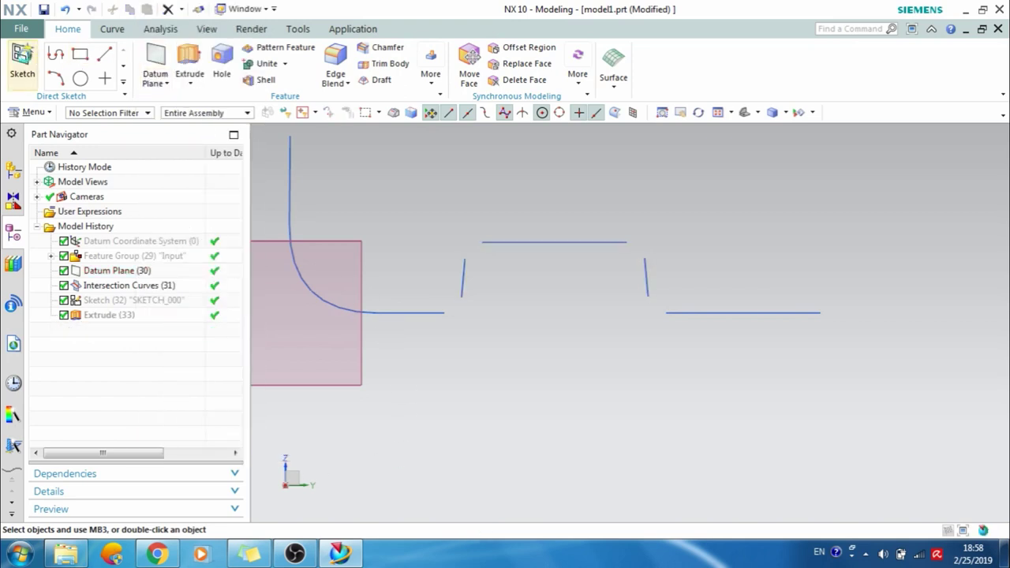
Create a new sketch on Datum Plane (30) and project the boss's two side wall lines and top line non-associatively.
left_click(22, 59)
left_click(116, 271)
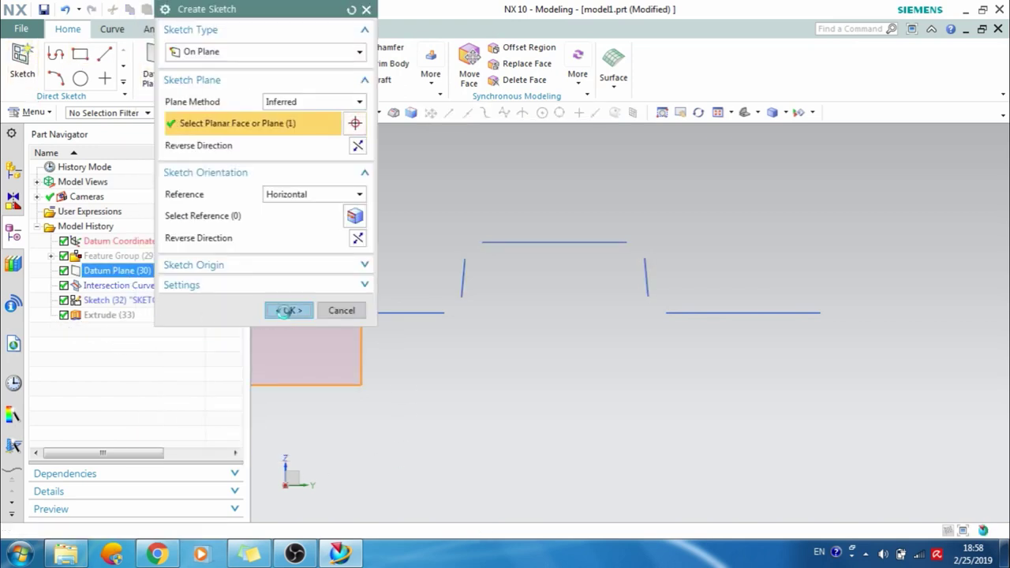
left_click(288, 311)
left_click(275, 84)
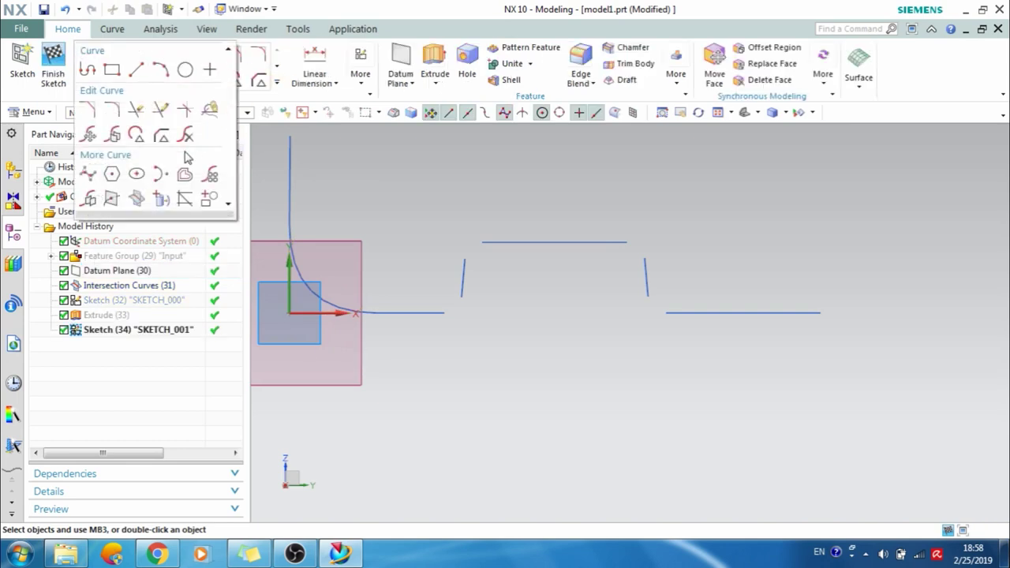
left_click(162, 199)
left_click(463, 278)
left_click(545, 243)
left_click(644, 288)
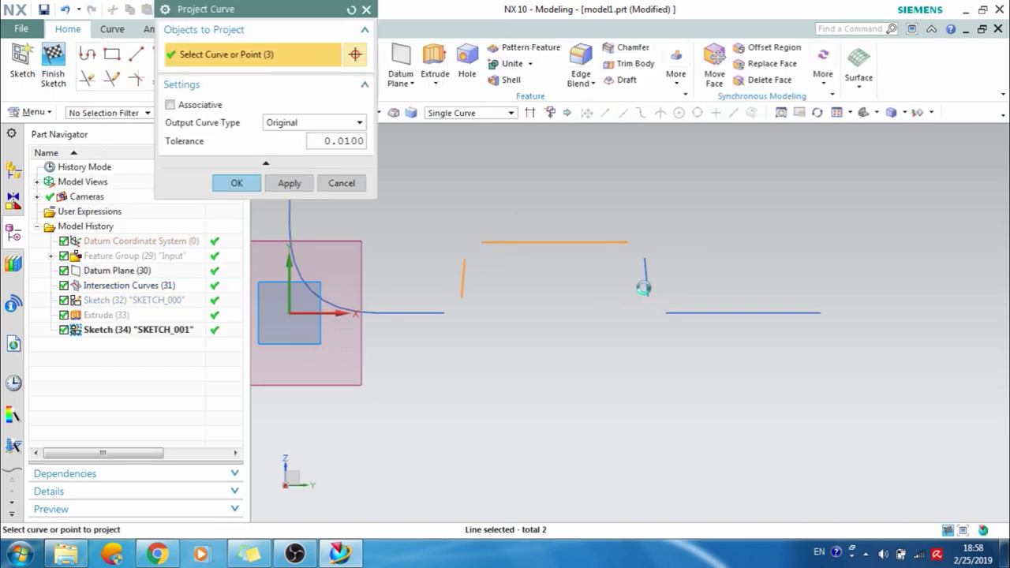
left_click(237, 183)
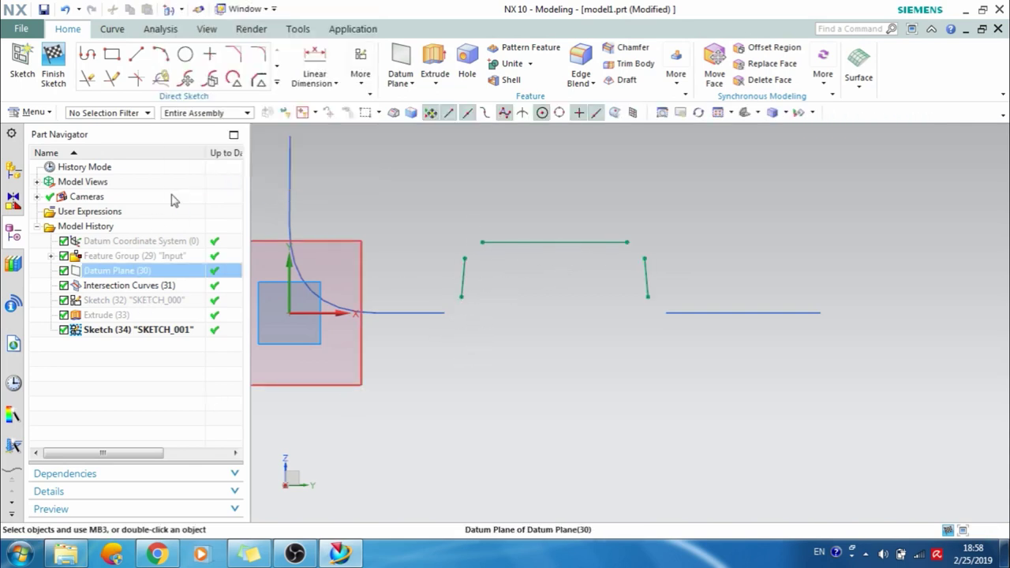
Draw two separate boundary lines below the projected boss profile, one beneath each side wall line.
left_click(136, 53)
left_click(428, 391)
left_click(504, 401)
left_click(625, 391)
left_click(721, 369)
key("Escape")
Extend both boss side wall lines down to the boundary lines beneath them, then delete the boundary lines.
key("e")
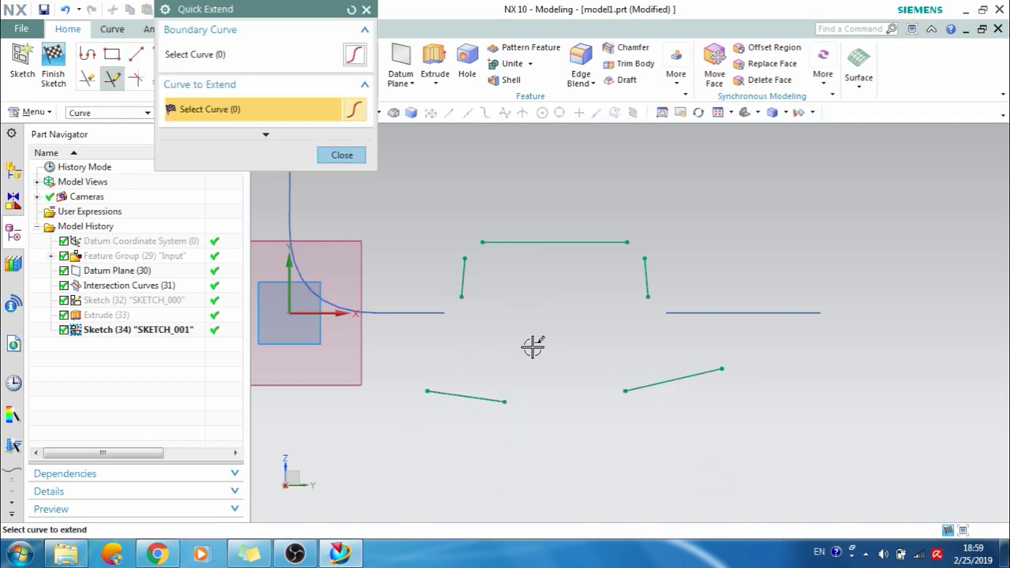
left_click(463, 274)
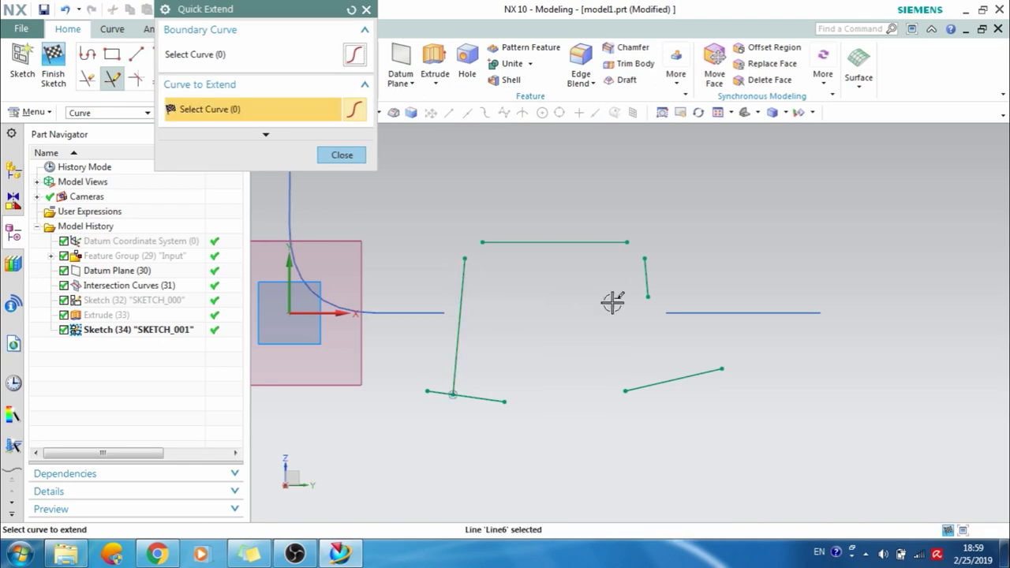
left_click(645, 288)
key("Escape")
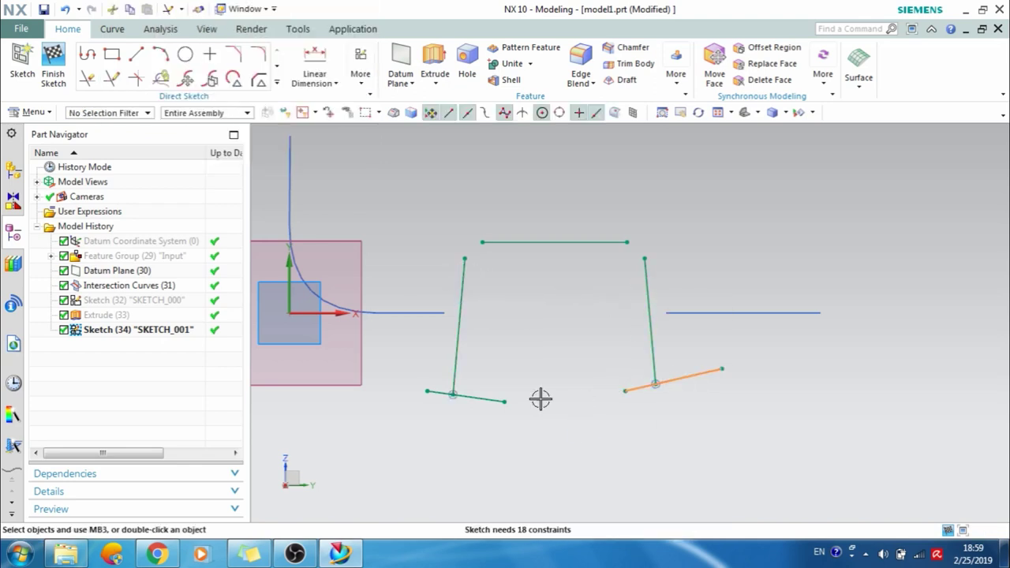
left_click(482, 400)
key("Delete")
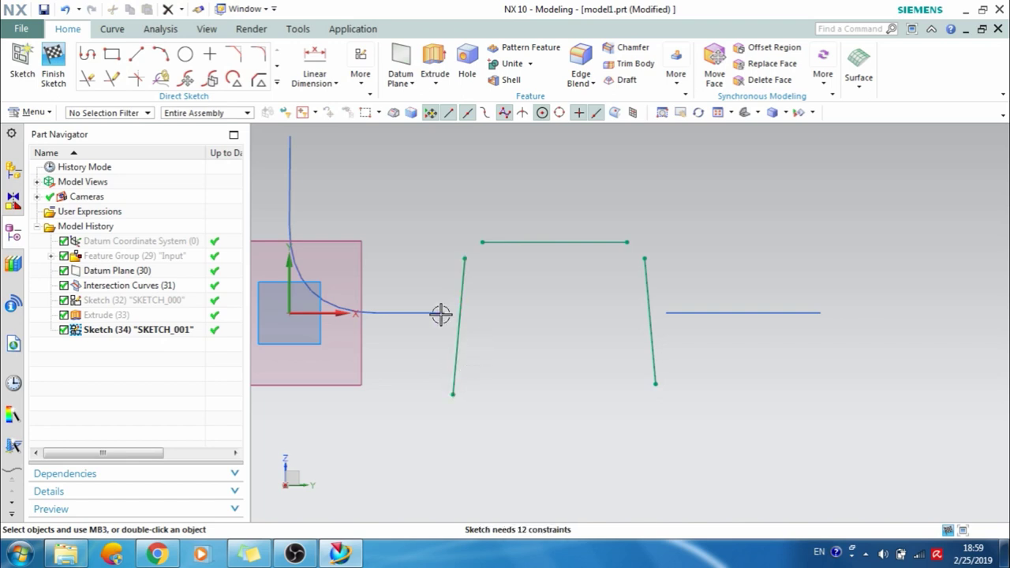
Make sharp corners between the top line and each side wall line of the boss profile, and finish the sketch.
left_click(279, 82)
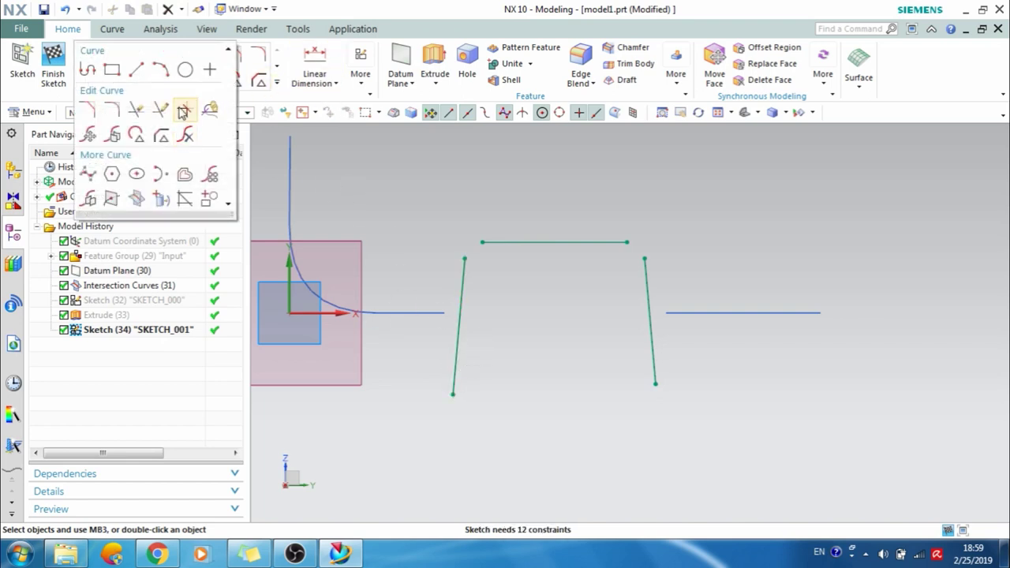
left_click(183, 111)
left_click(467, 271)
left_click(505, 242)
left_click(591, 243)
left_click(646, 275)
key("Escape")
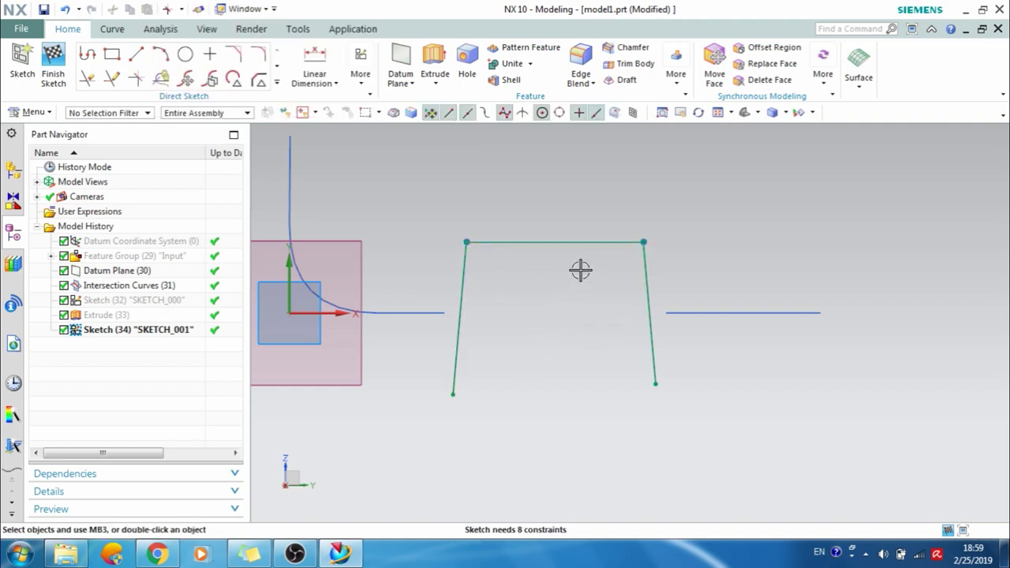
left_click(53, 63)
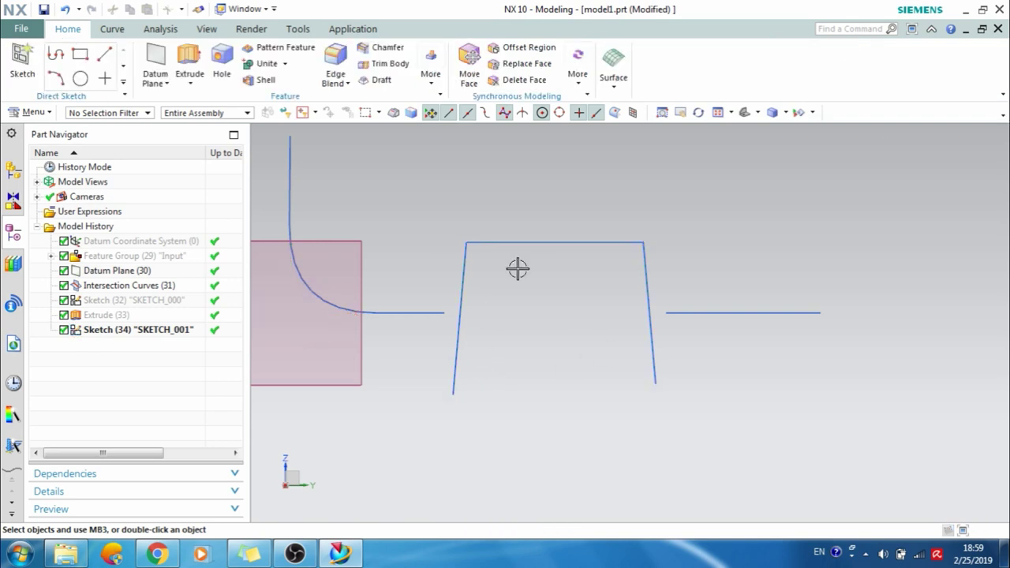
Show the original imported surfaces in the "Input" feature group.
scroll(530, 271, "down", 2)
middle_click_drag(530, 270, 474, 312)
left_click(126, 256)
right_click(126, 256)
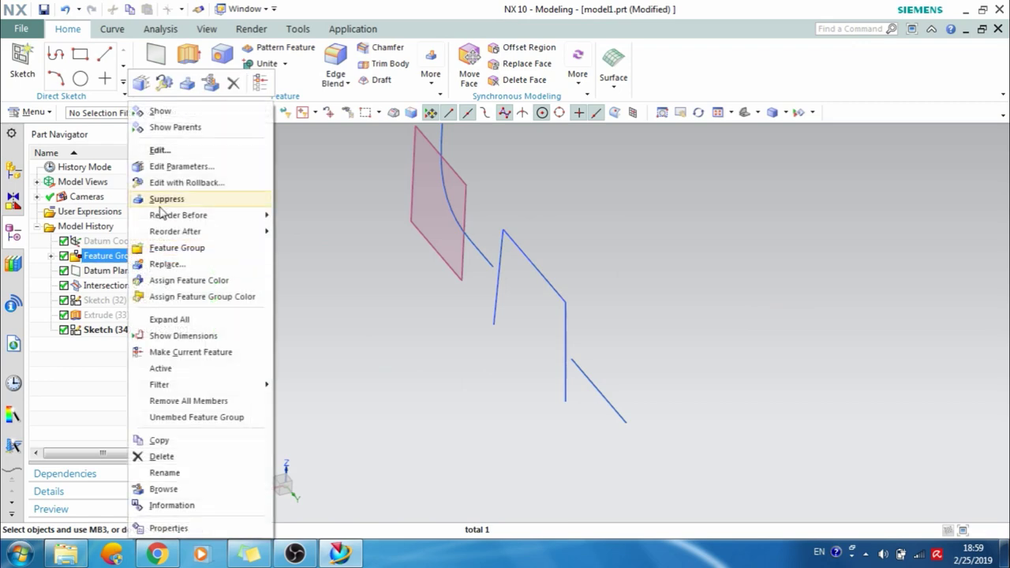
left_click(166, 110)
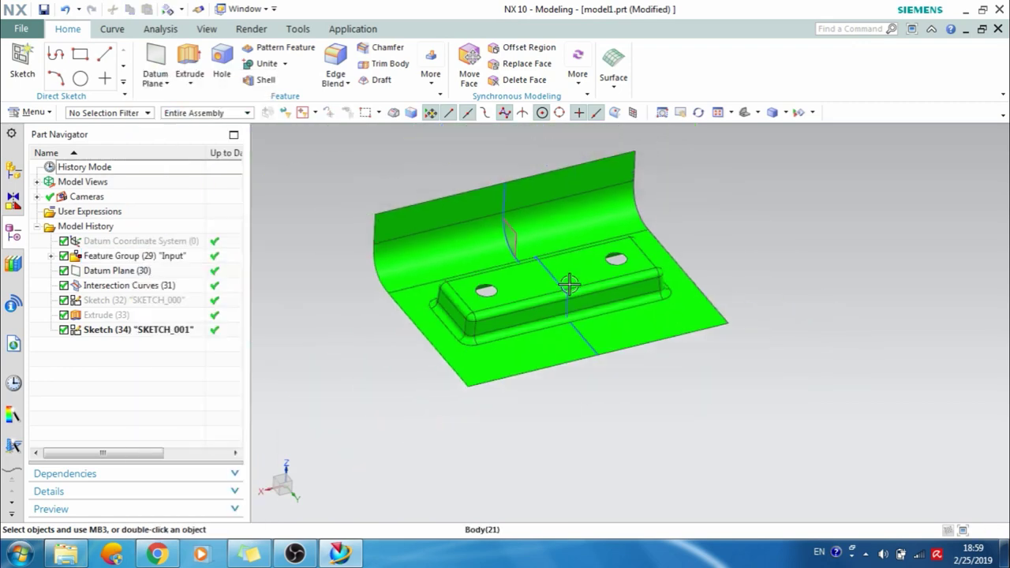
Start extruding the three-line boss profile with its end limit set to Symmetric Value.
scroll(576, 290, "up", 1)
scroll(553, 292, "down", 3)
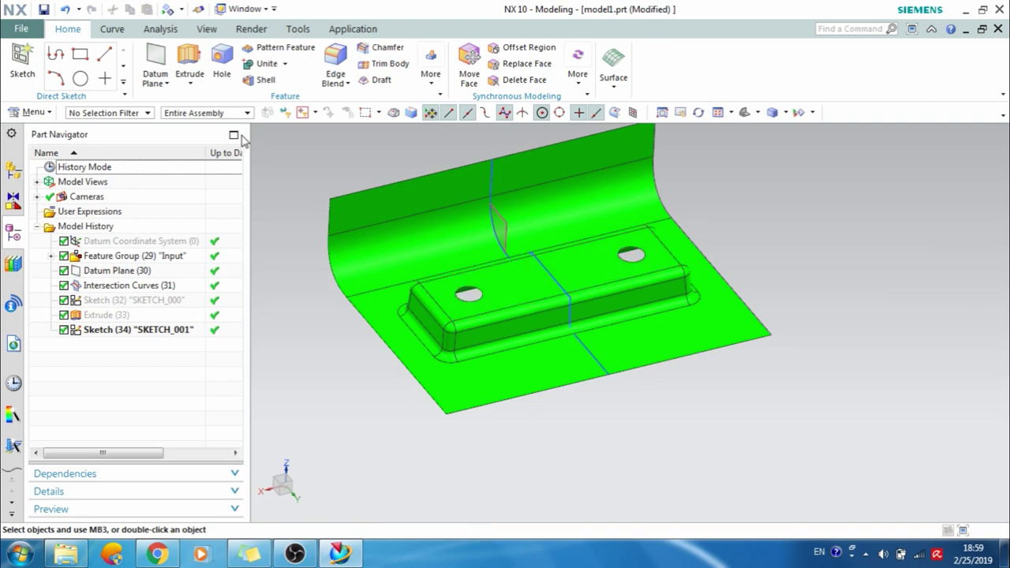
left_click(189, 59)
left_click(498, 324)
middle_click_drag(766, 307, 767, 302)
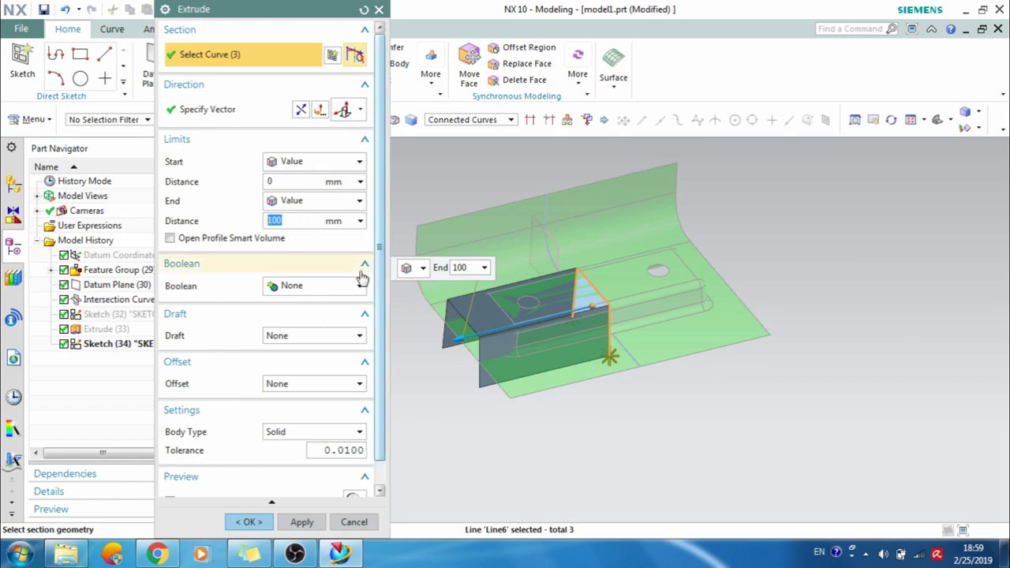
scroll(513, 344, "down", 5)
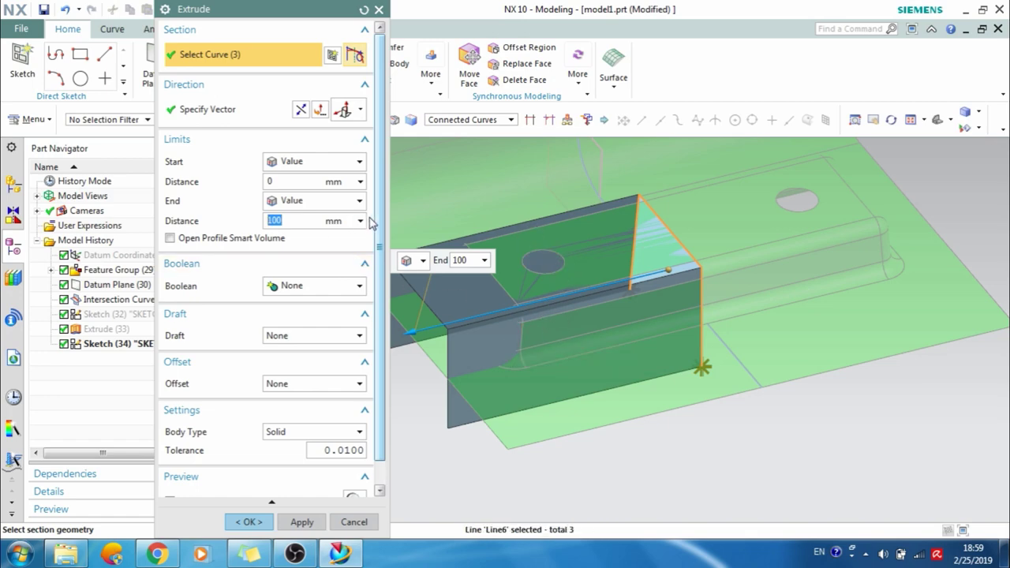
left_click(357, 162)
left_click(350, 193)
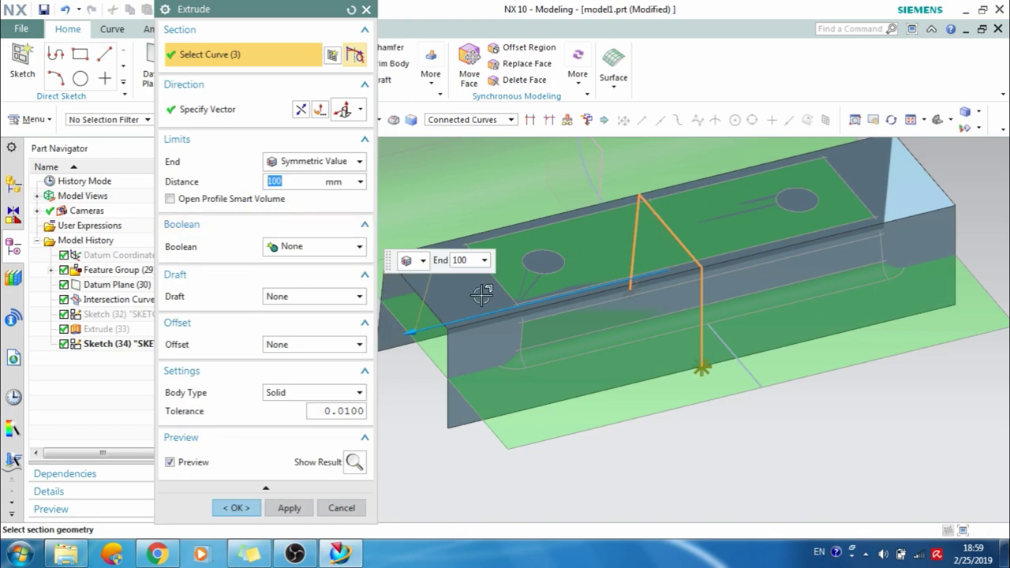
Take the extrude distance from a projected measurement along the boss's length, from Datum Plane (30) to the end wall's lower edge midpoint.
left_click(360, 182)
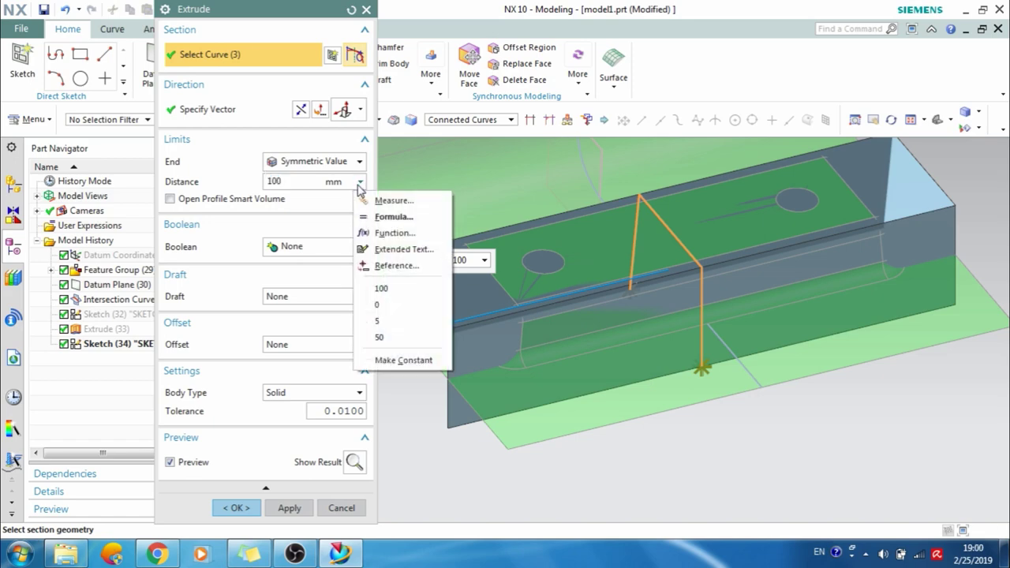
left_click(401, 360)
left_click(360, 183)
left_click(394, 199)
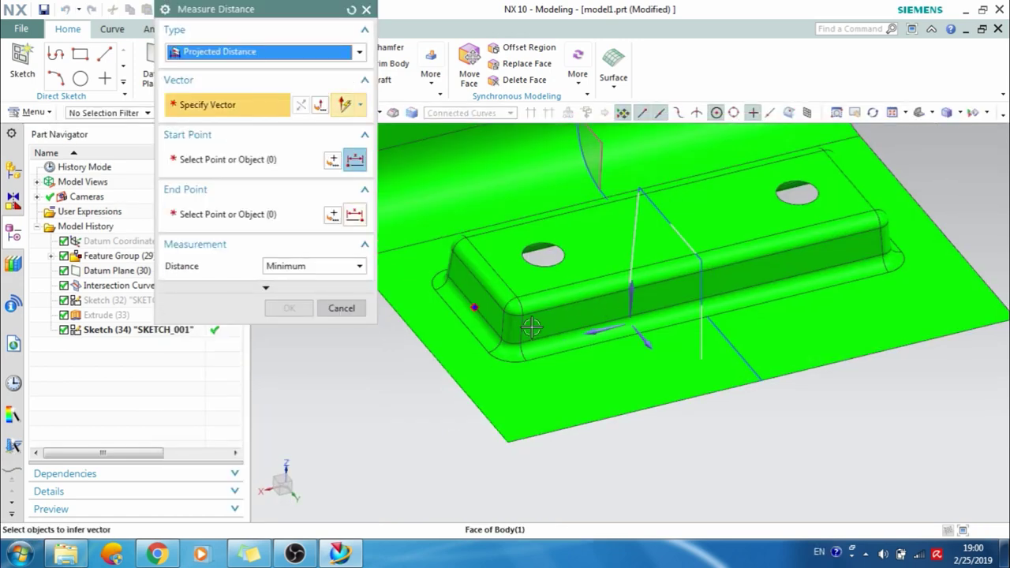
left_click(592, 334)
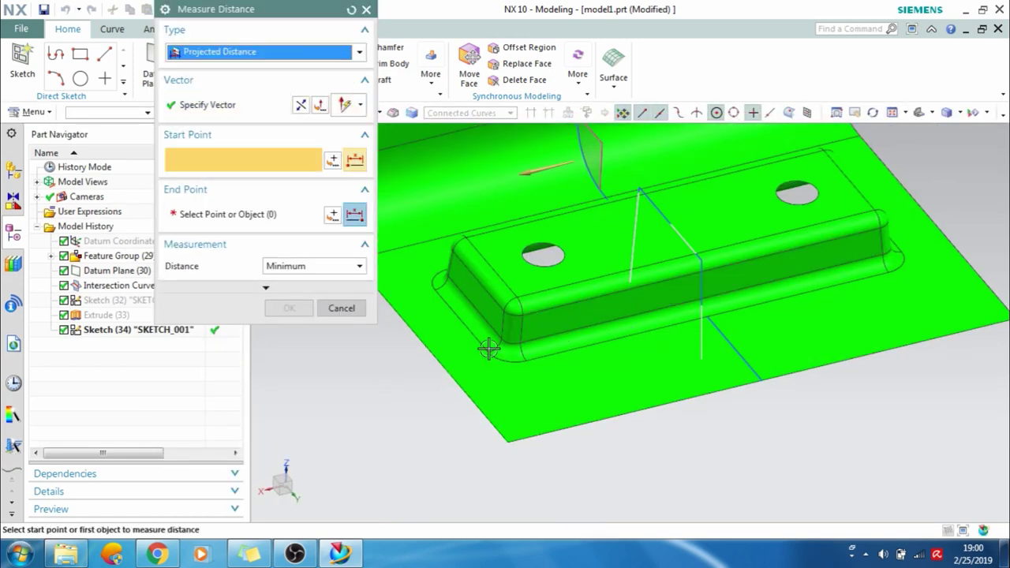
left_click(604, 150)
scroll(485, 300, "up", 4)
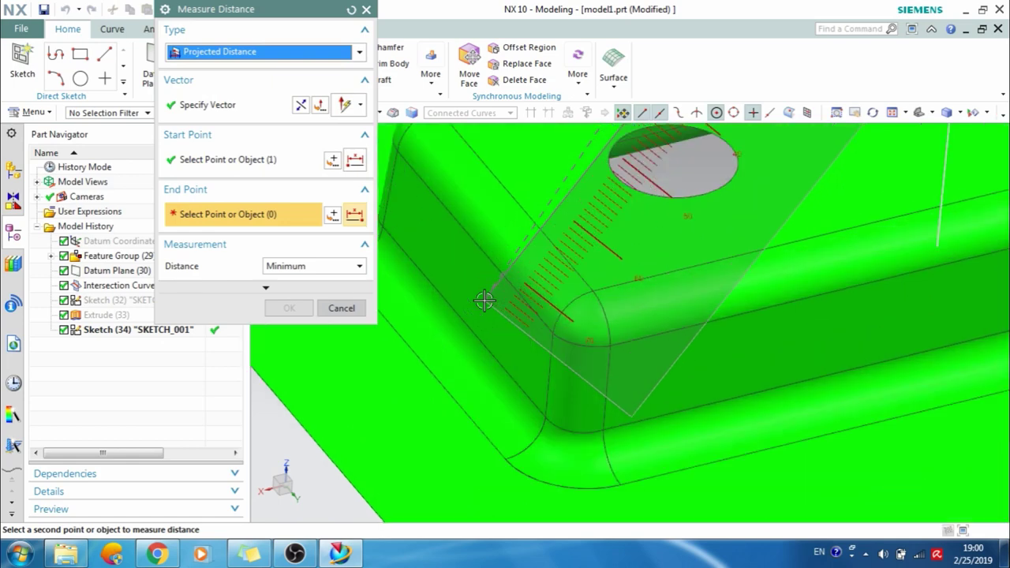
left_click(464, 323)
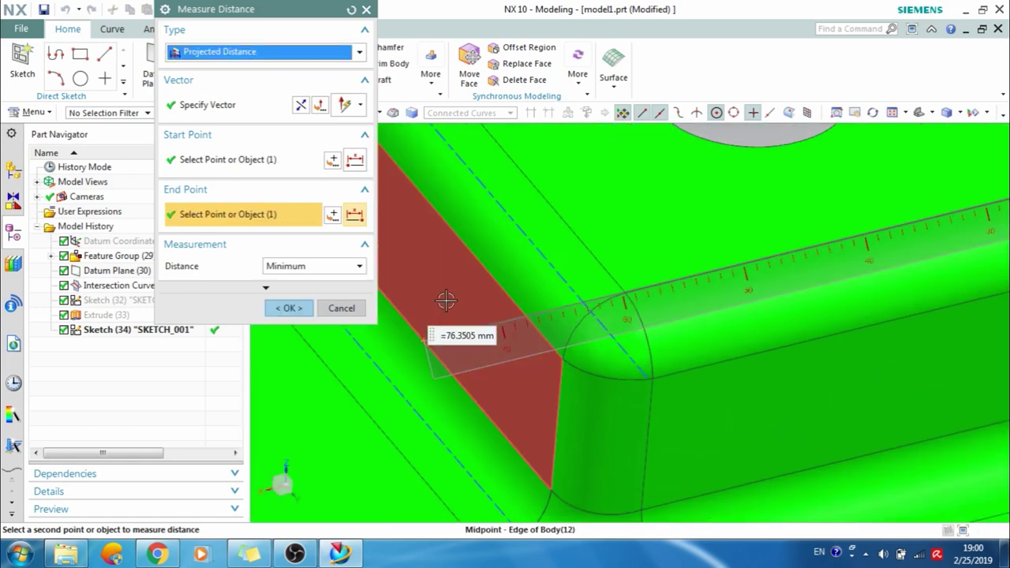
scroll(458, 308, "down", 4)
left_click(287, 308)
Make the measured extrude distance a constant and create the symmetric boss extrusion.
left_click(359, 181)
left_click(403, 360)
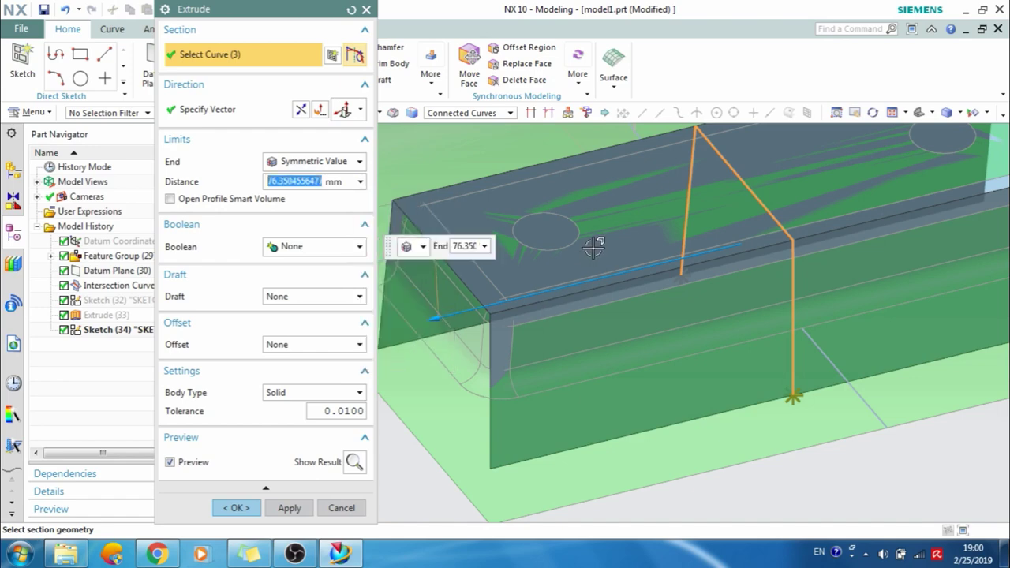
scroll(592, 243, "down", 4)
mouse_move(590, 244)
middle_mouse_down()
mouse_move(541, 228)
mouse_move(591, 244)
mouse_move(584, 260)
middle_mouse_up()
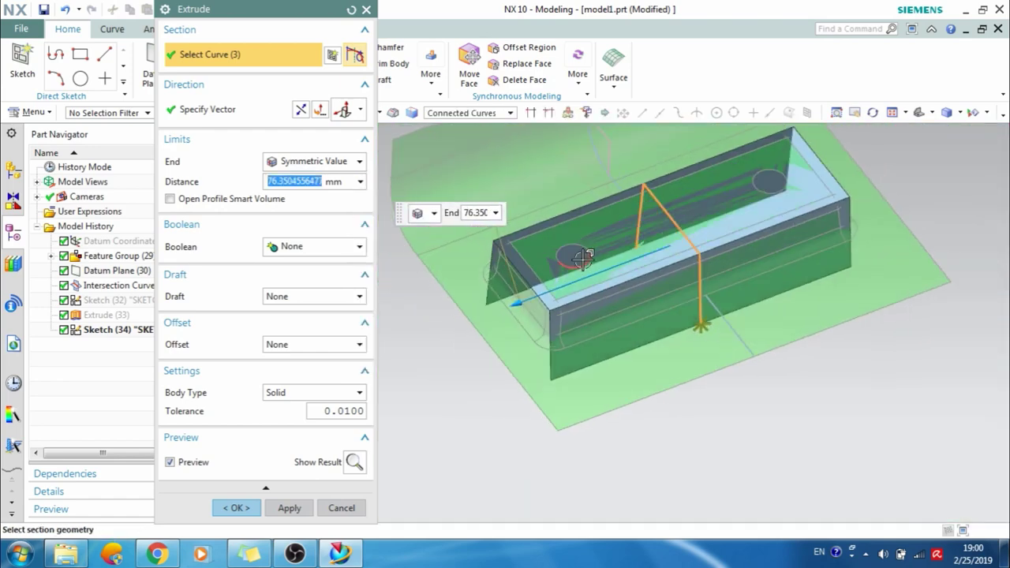
left_click(236, 508)
Examine how the new extruded sheet fits the original boss, especially at the sloped end wall.
scroll(557, 284, "up", 2)
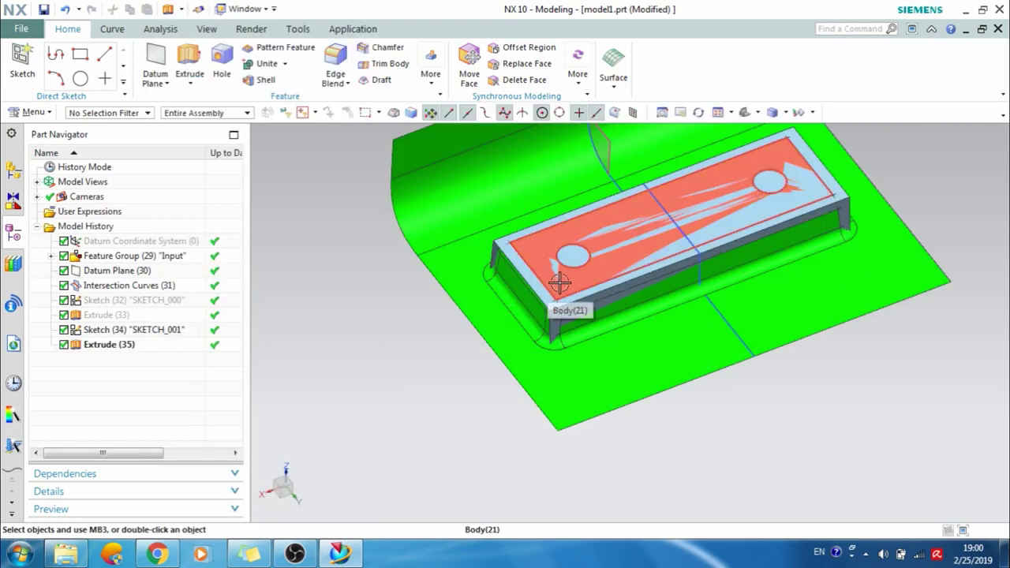
scroll(560, 280, "up", 2)
mouse_move(559, 280)
middle_mouse_down()
mouse_move(564, 252)
mouse_move(565, 267)
mouse_move(555, 264)
middle_mouse_up()
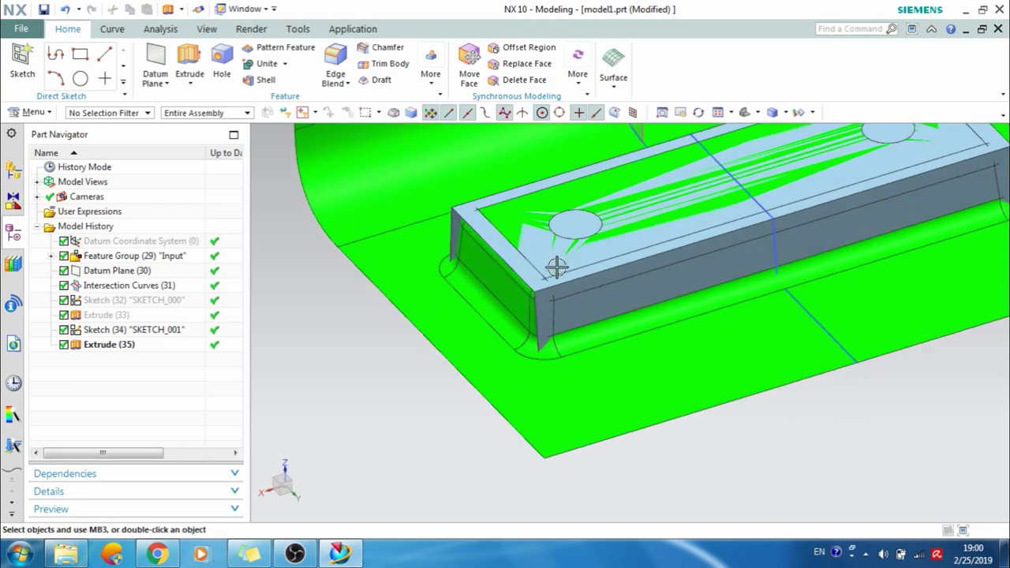
left_click(538, 253)
middle_click_drag(512, 239, 510, 237)
left_click(487, 306)
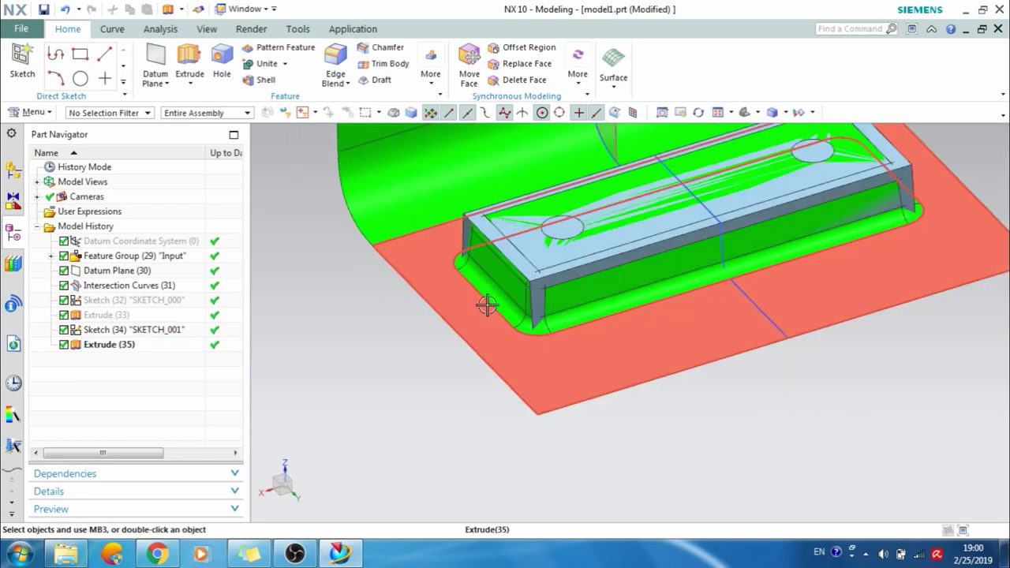
left_click(503, 309)
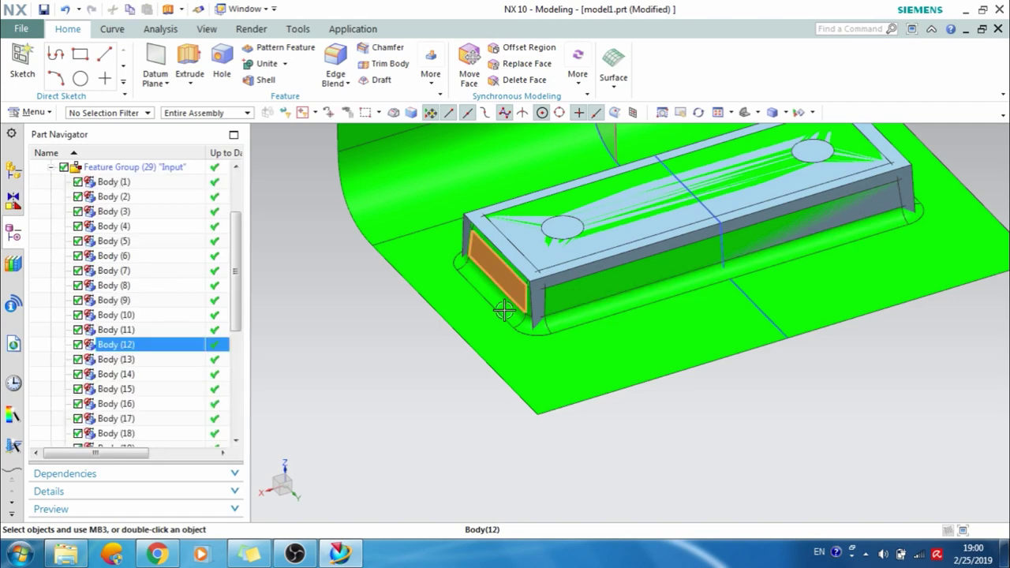
left_click(503, 308)
middle_click_drag(591, 293, 533, 309)
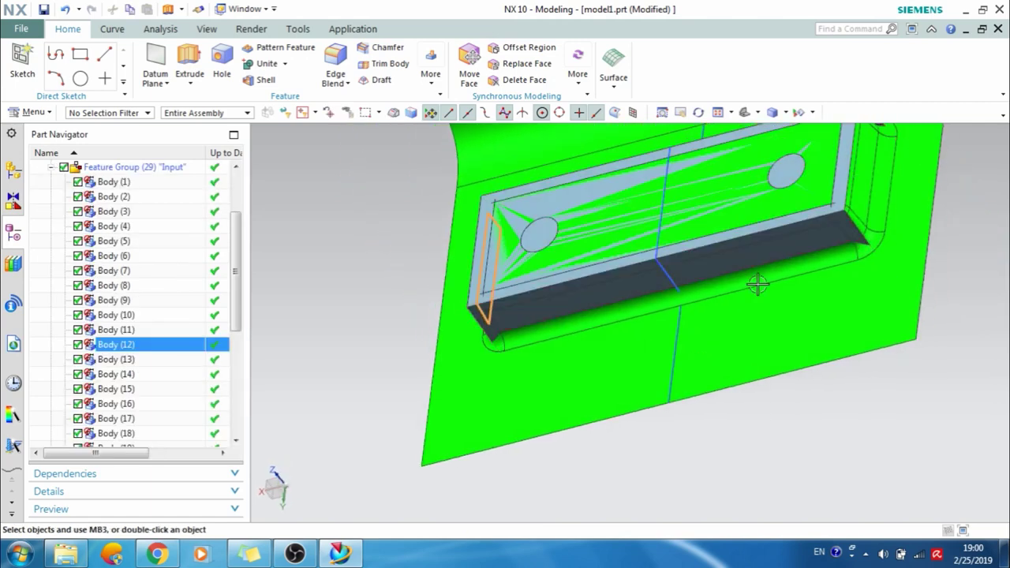
key("Escape")
middle_click_drag(795, 332, 800, 284)
Show the Datum Coordinate System and start a new datum plane.
left_click(132, 242)
right_click(133, 242)
left_click(353, 284)
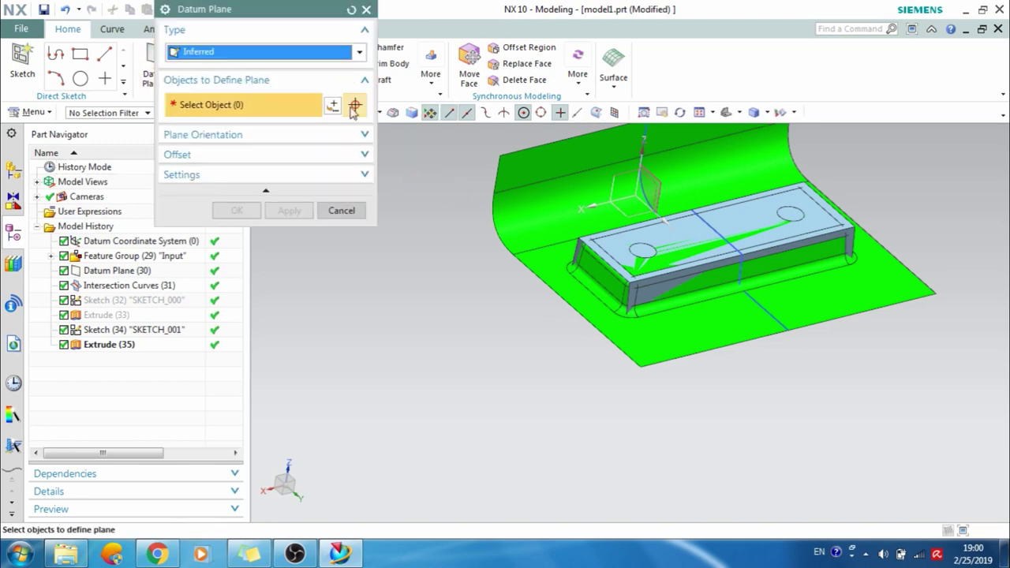
Create a datum plane 68 mm from the coordinate system's XZ plane, resized to run lengthwise through the boss.
left_click(312, 54)
left_click(311, 84)
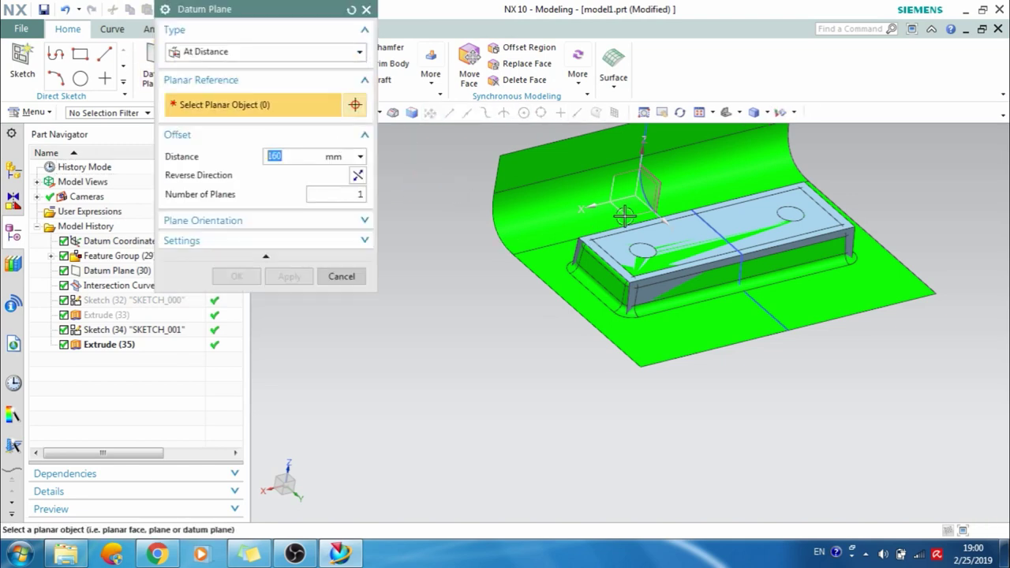
left_click(630, 176)
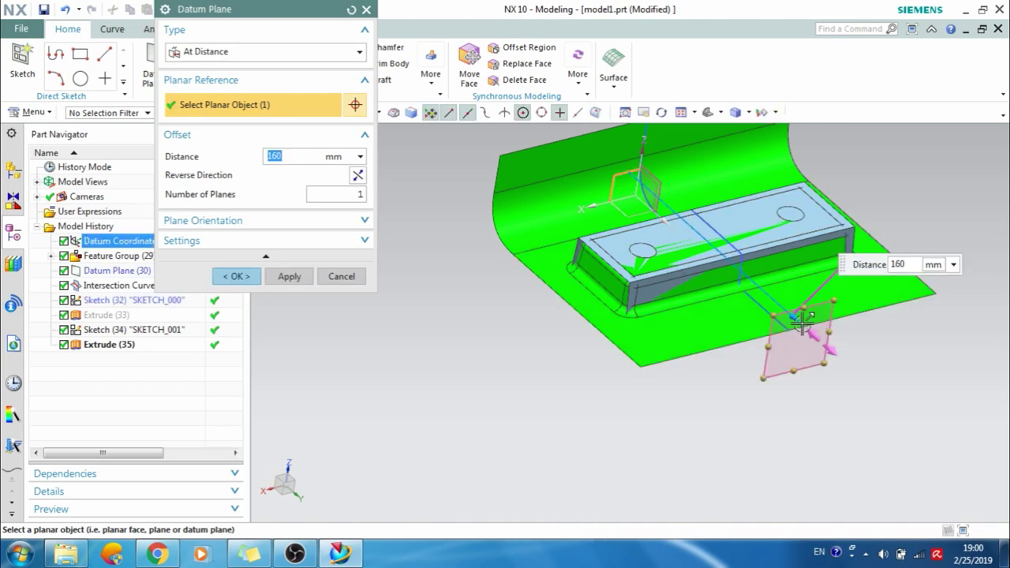
left_click_drag(810, 328, 688, 228)
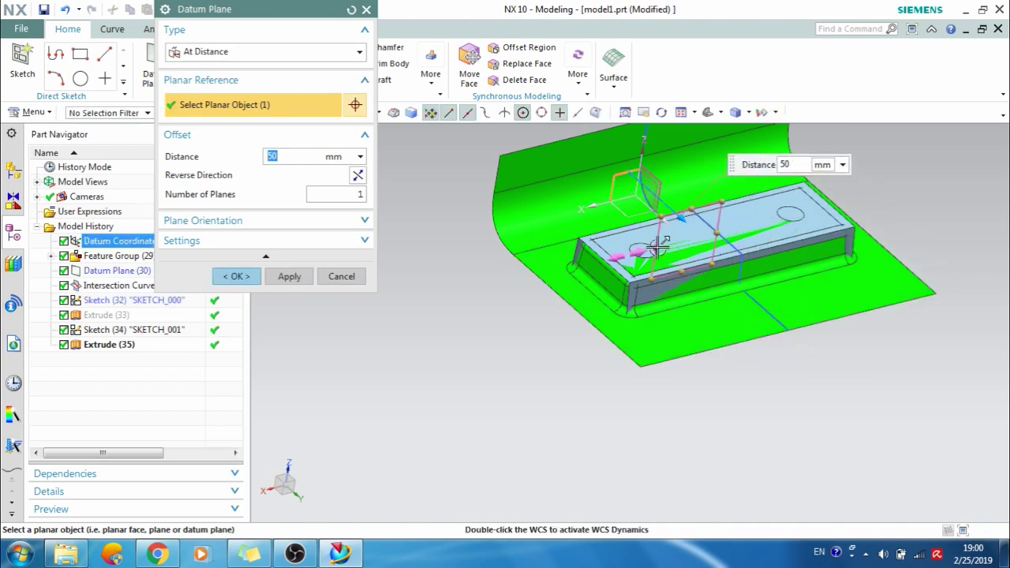
left_click_drag(669, 268, 529, 269)
middle_click_drag(616, 290, 671, 251)
left_click_drag(699, 237, 720, 243)
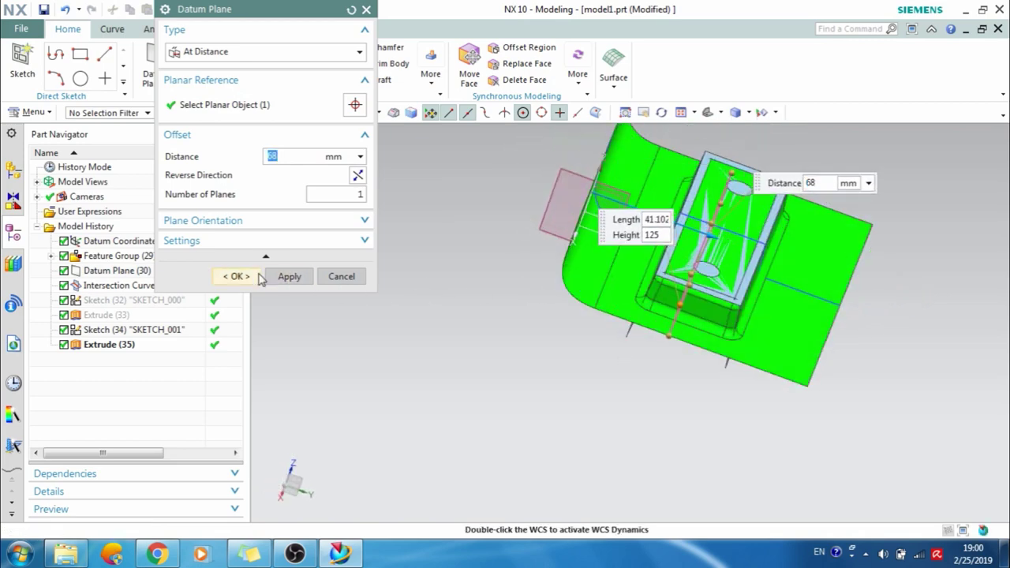
left_click(254, 278)
Examine the boss's end walls relative to the lengthwise datum plane.
scroll(742, 280, "up", 3)
middle_click_drag(742, 280, 655, 216)
left_click(605, 222)
key("Escape")
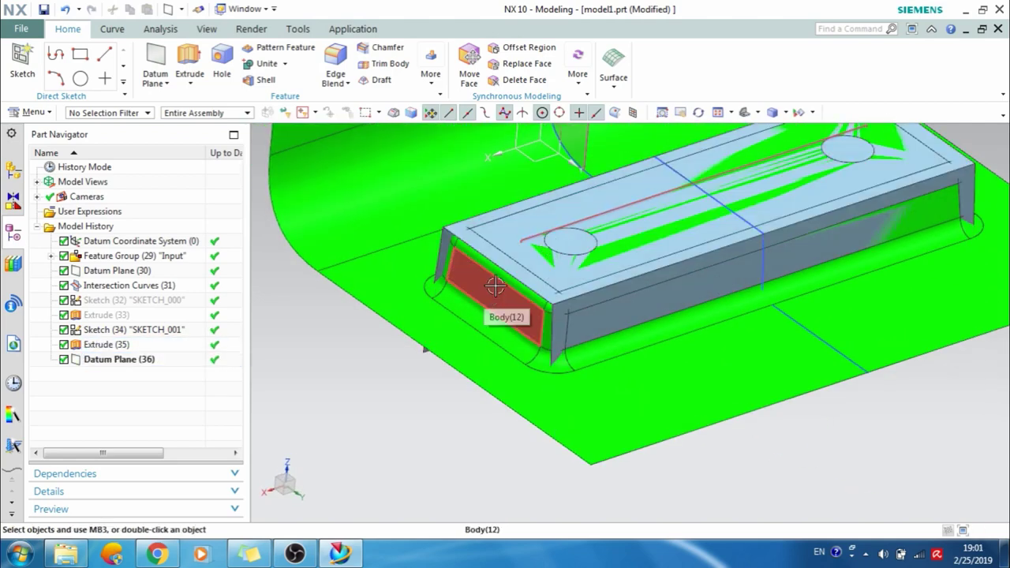
left_click(497, 299)
key("Escape")
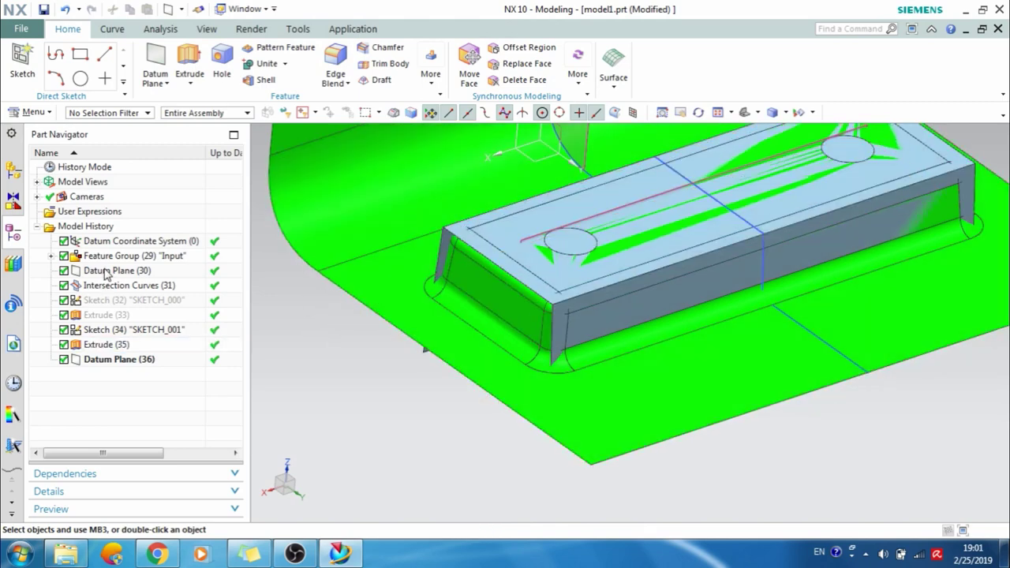
Create associative intersection curves between the lengthwise datum plane and the flat end-wall faces at both ends of the boss.
left_click(112, 29)
left_click(472, 65)
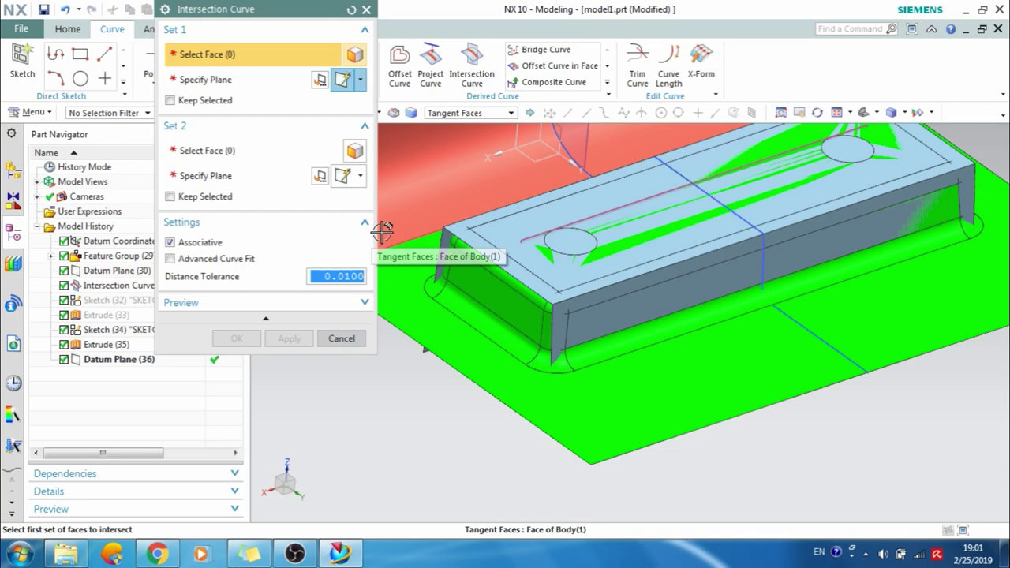
left_click(113, 360)
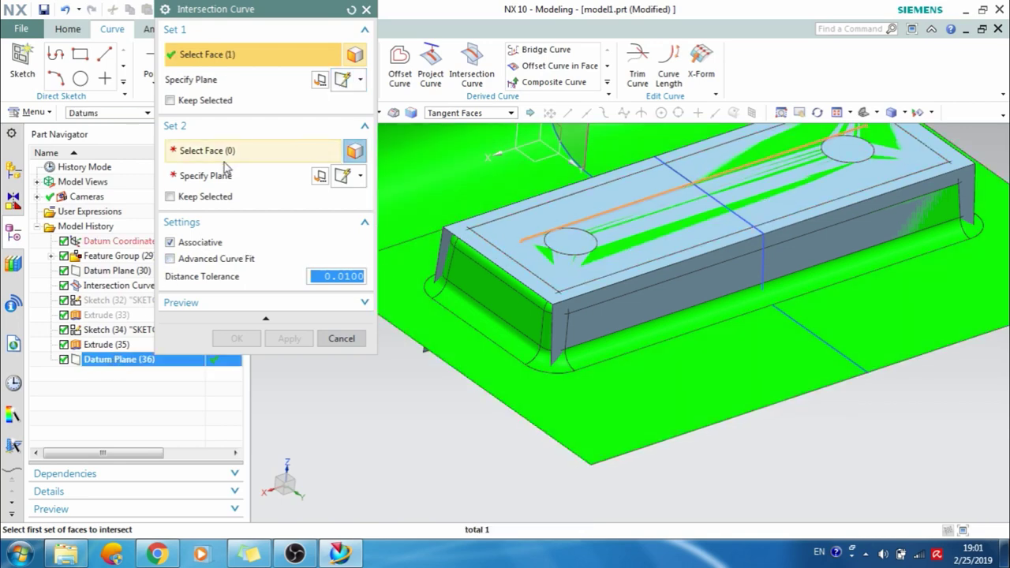
left_click(228, 155)
left_click(468, 320)
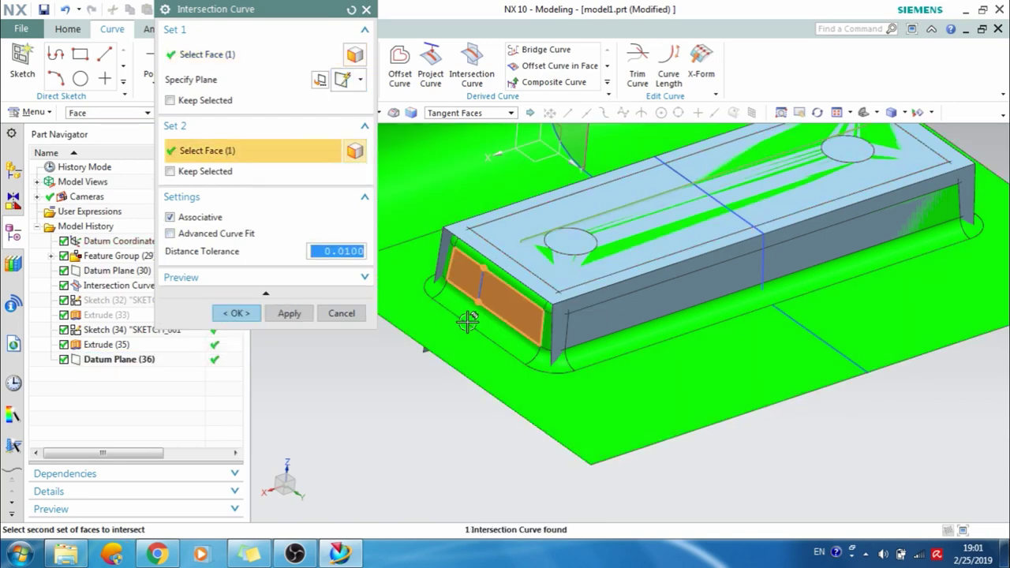
scroll(468, 320, "up", 1)
scroll(467, 320, "down", 3)
middle_click_drag(466, 320, 413, 300)
scroll(711, 320, "down", 1)
scroll(723, 304, "up", 1)
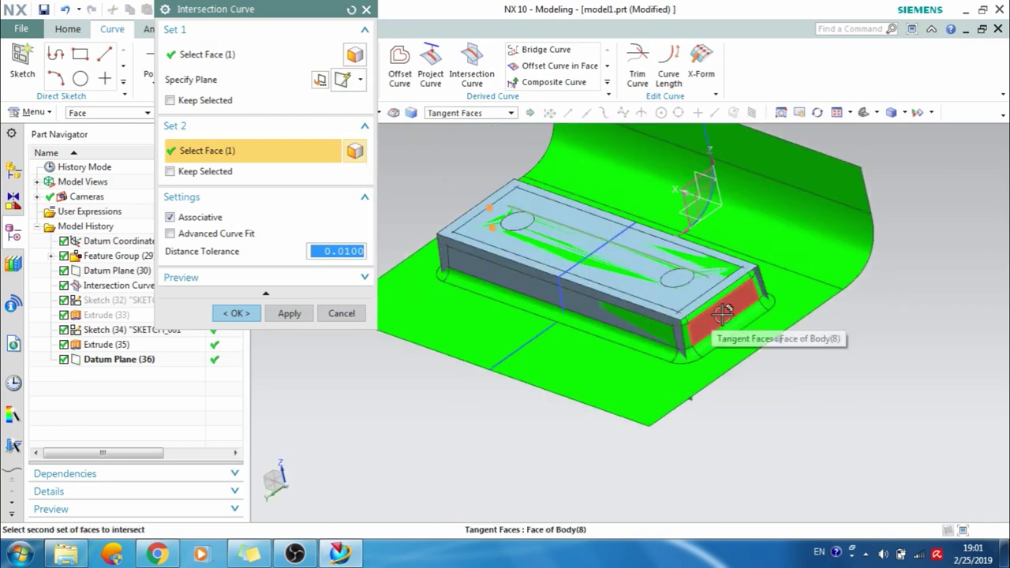
middle_click_drag(723, 314, 587, 383)
left_click(236, 314)
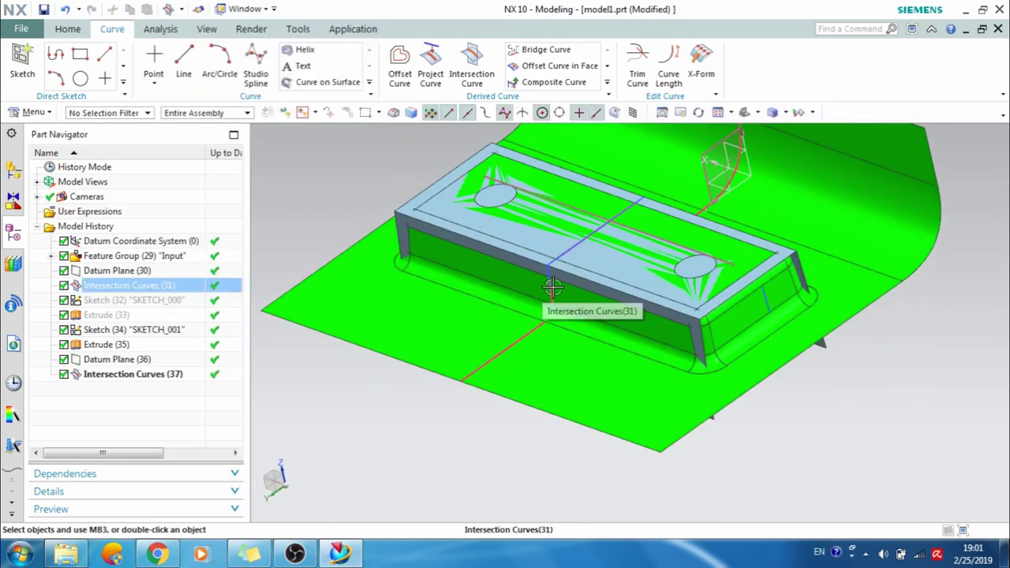
Hide the features from Datum Plane (30) through Extrude (35), along with the Datum Coordinate System.
left_click(129, 361)
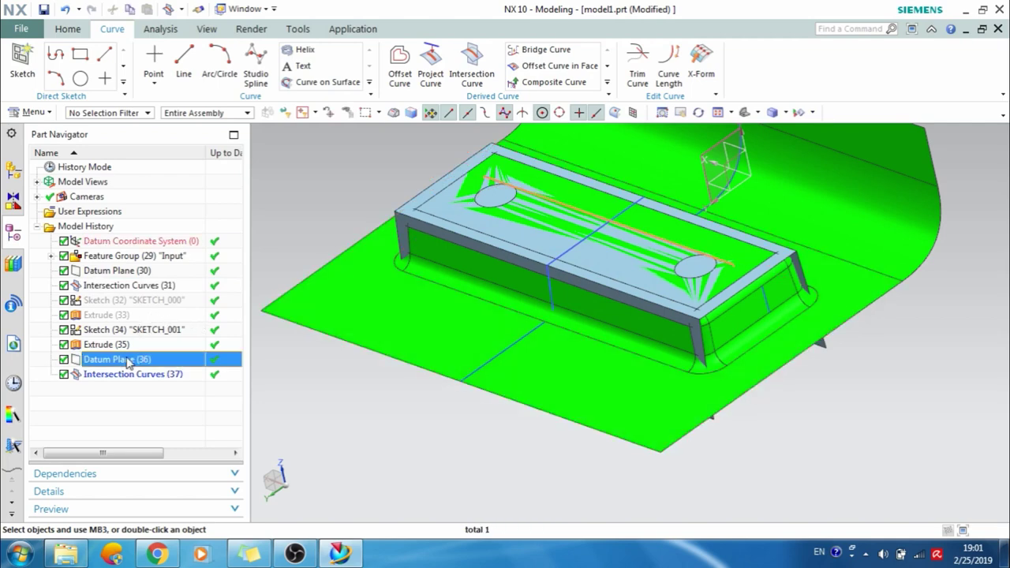
left_click(127, 346)
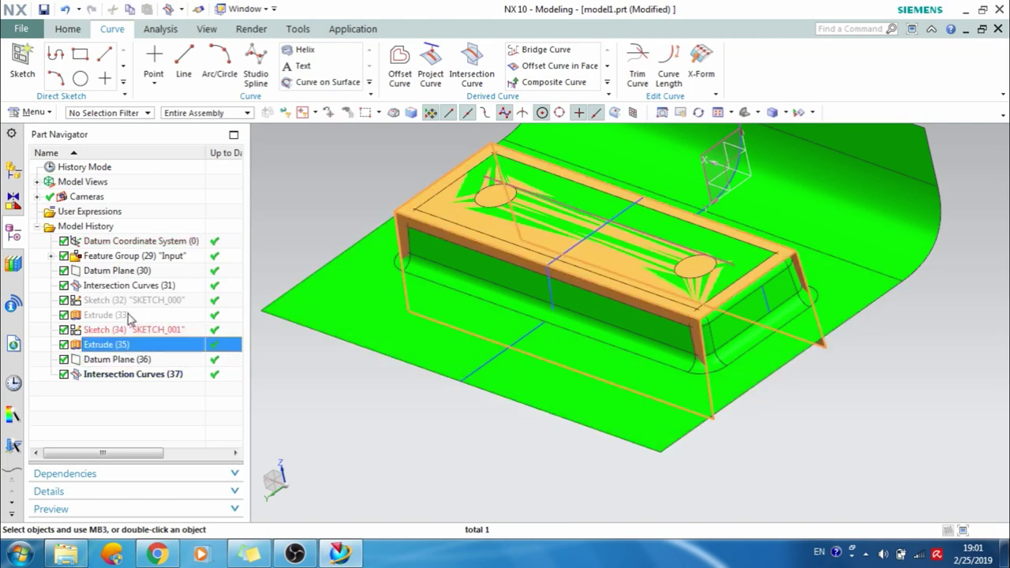
left_click(129, 272, "shift")
right_click(128, 272)
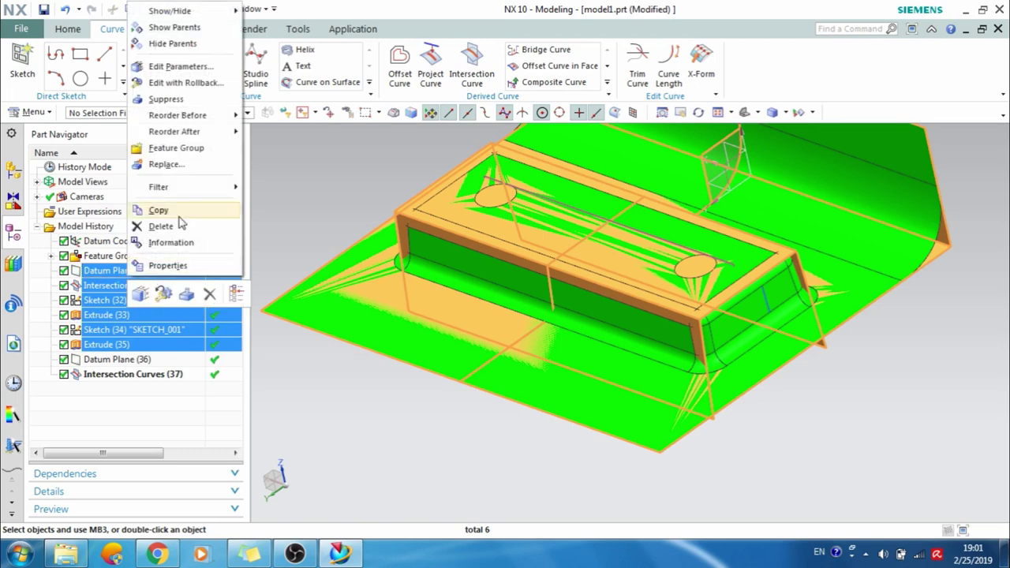
mouse_move(221, 13)
left_click(260, 32)
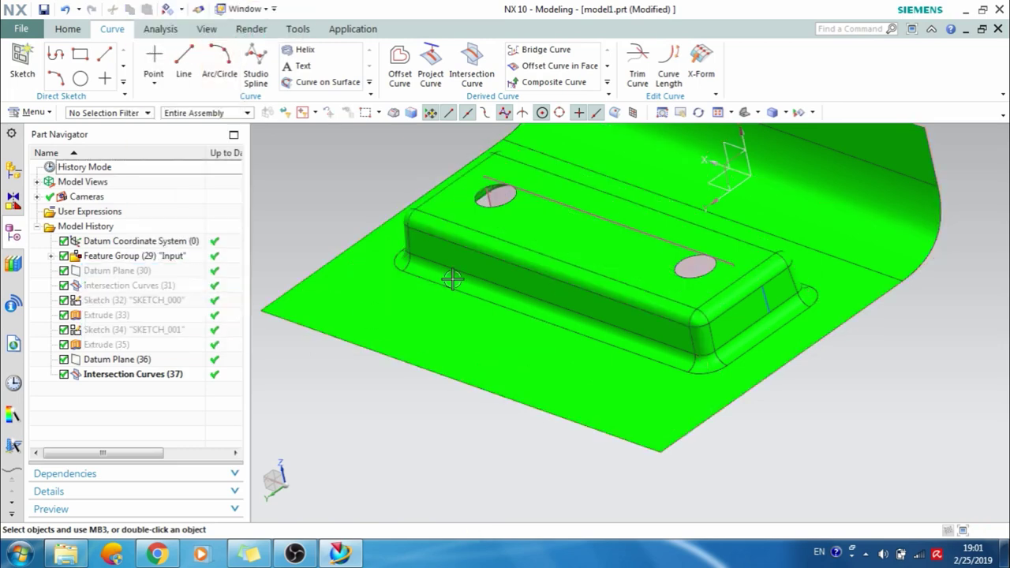
middle_click_drag(479, 271, 506, 250)
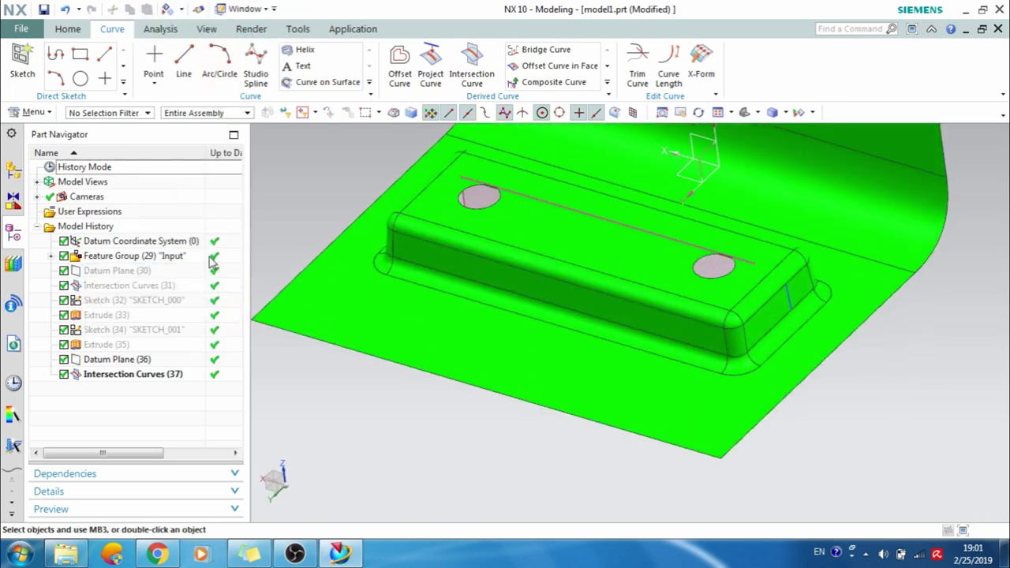
right_click(158, 247)
left_click(213, 225)
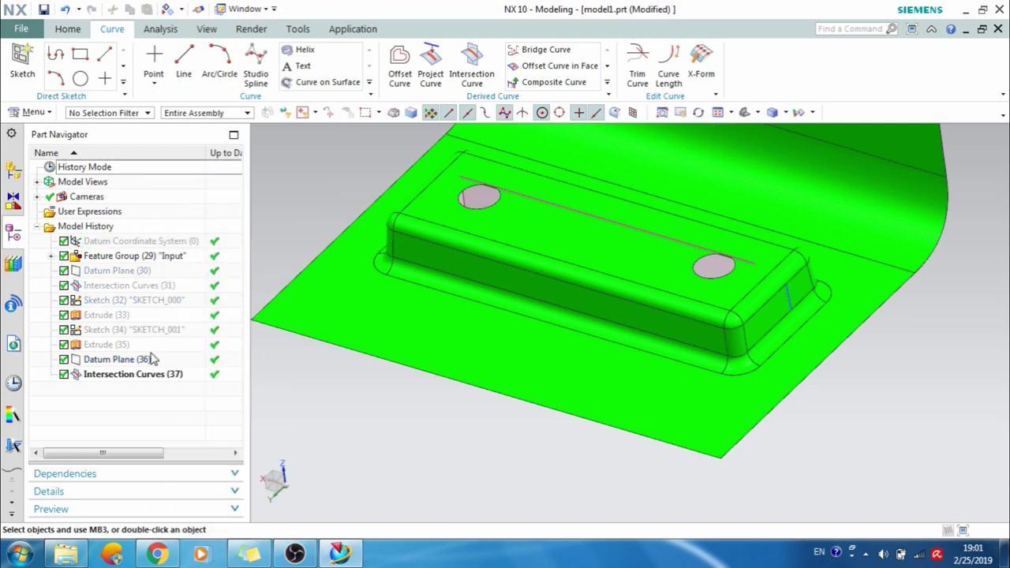
Try to create a sketch from the end-wall intersection curves and exit it without drawing anything.
left_click(24, 65)
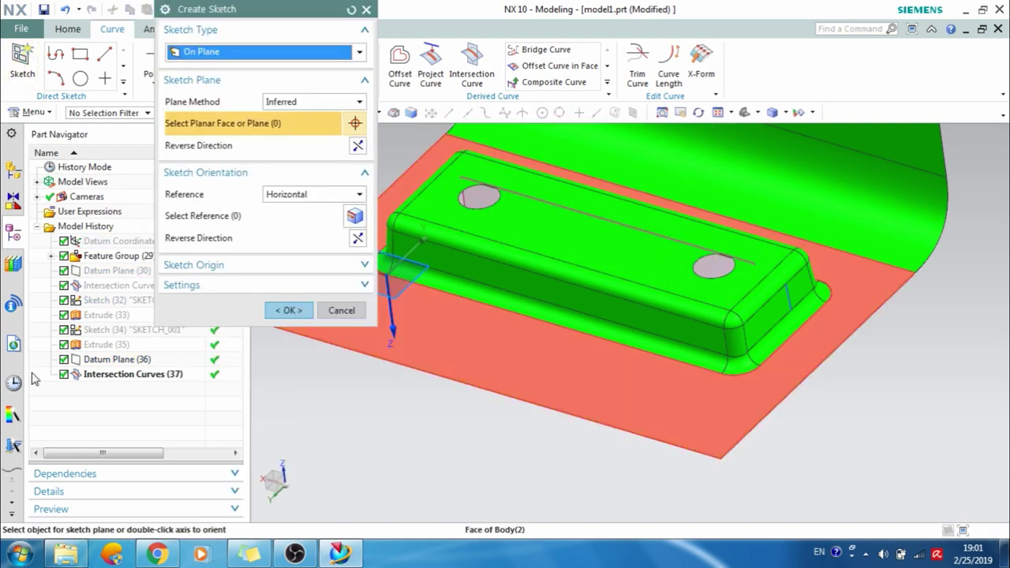
left_click(105, 378)
left_click(288, 311)
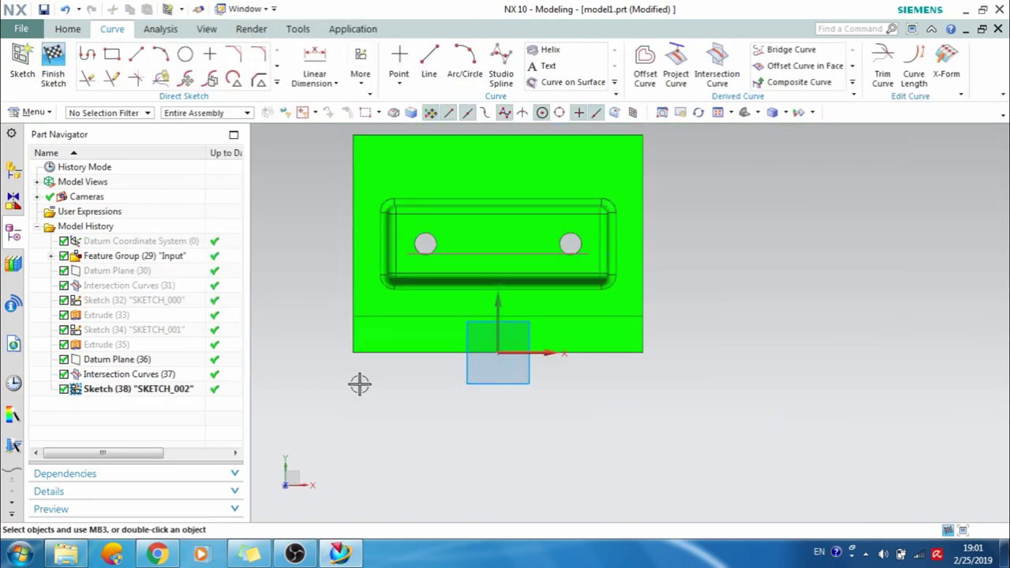
left_click(59, 76)
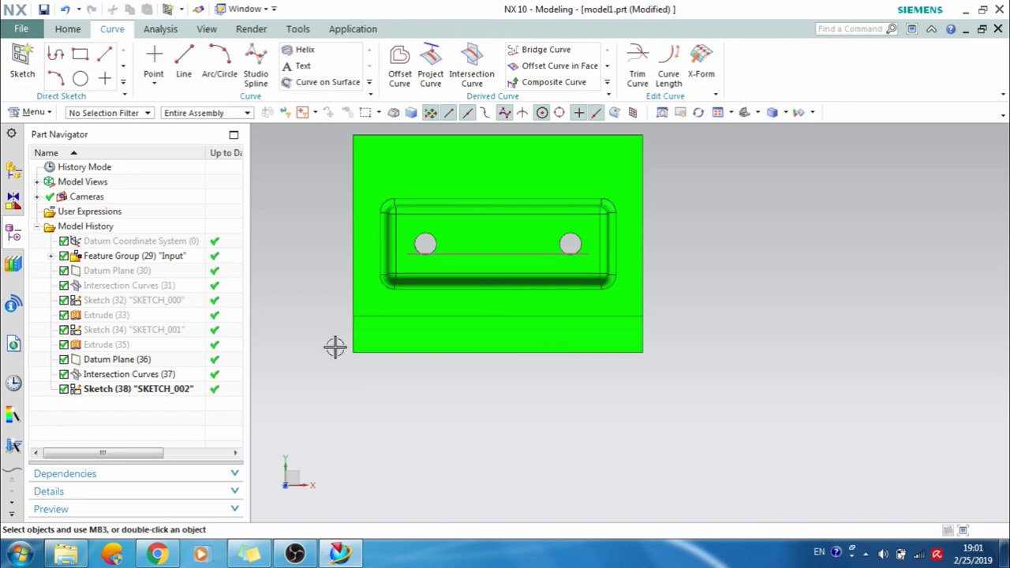
mouse_move(429, 359)
middle_mouse_down()
mouse_move(451, 271)
mouse_move(532, 298)
mouse_move(542, 284)
middle_mouse_up()
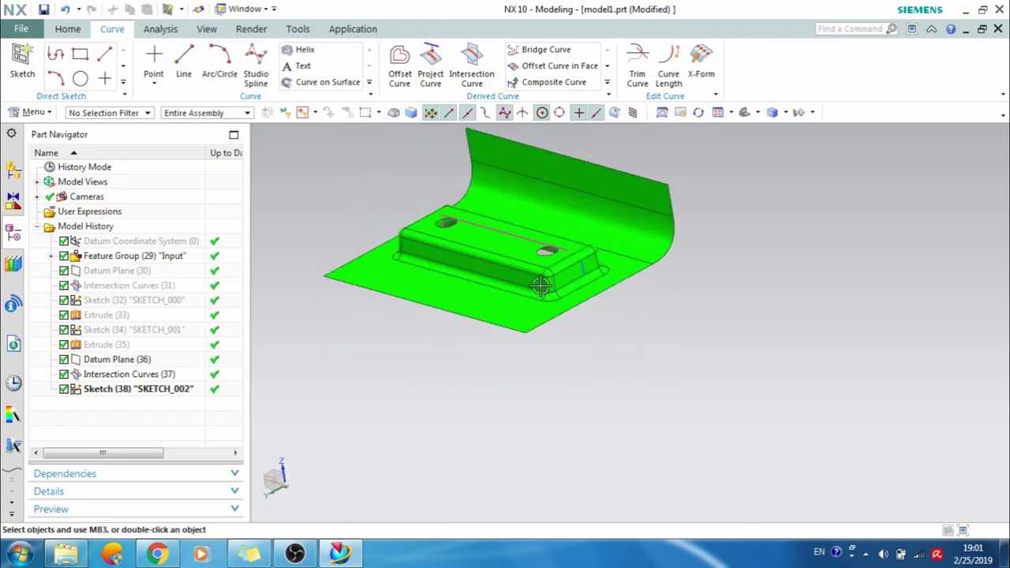
Start a sketch on the lengthwise Datum Plane (36) and hide the "Input" feature group.
left_click(23, 63)
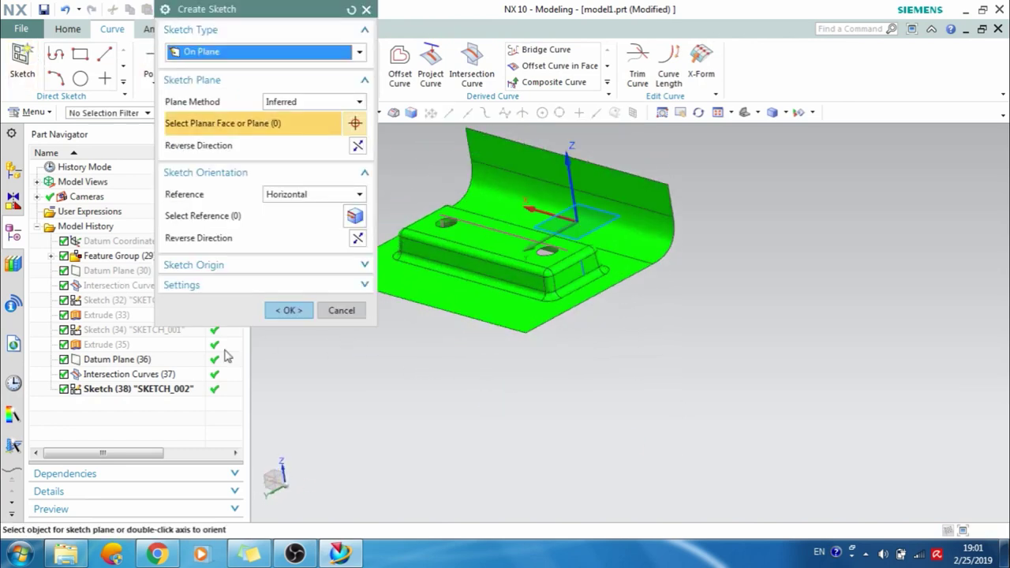
left_click(117, 360)
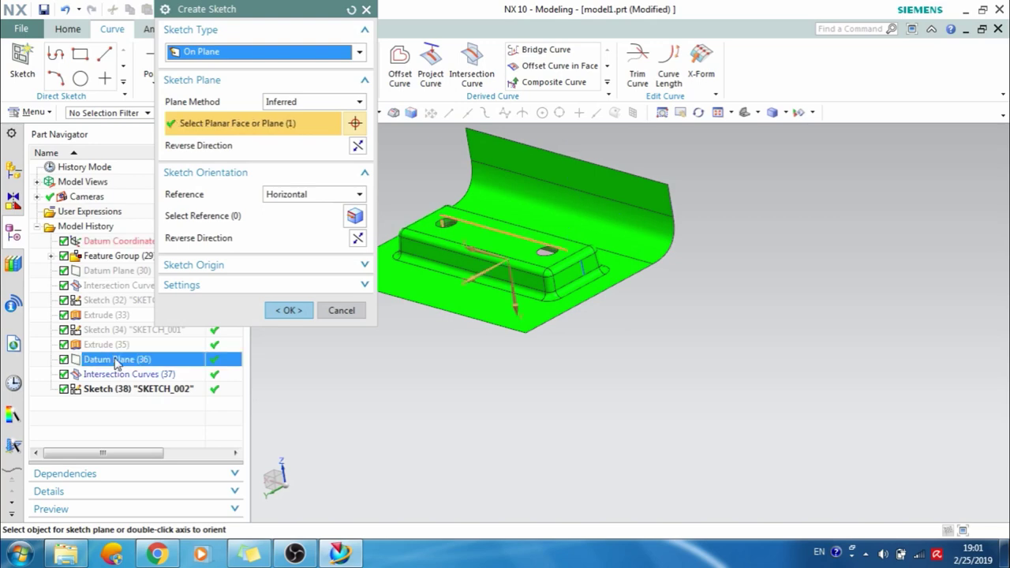
left_click(297, 313)
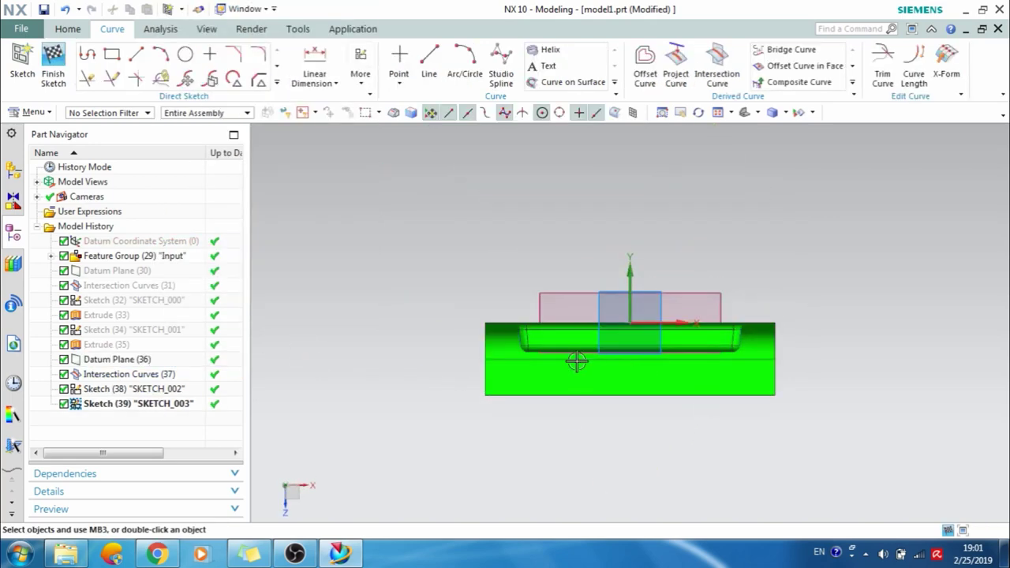
scroll(576, 360, "down", 4)
right_click(130, 259)
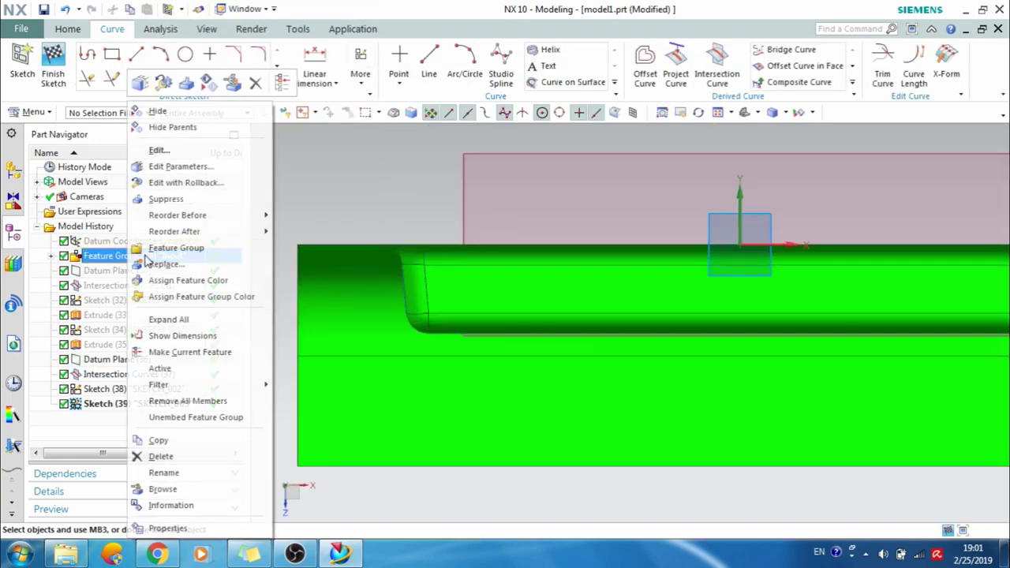
left_click(162, 106)
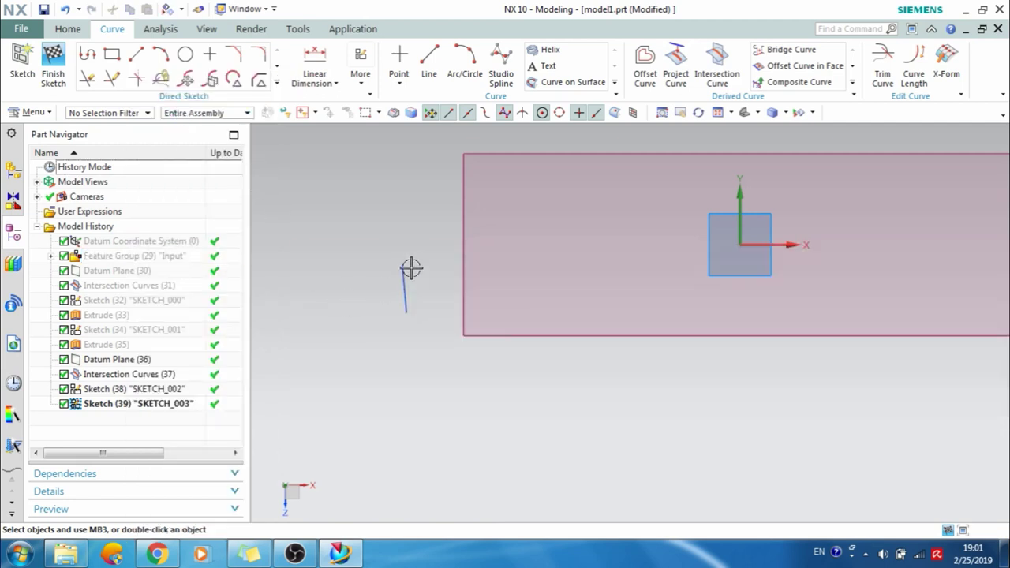
scroll(405, 268, "up", 2)
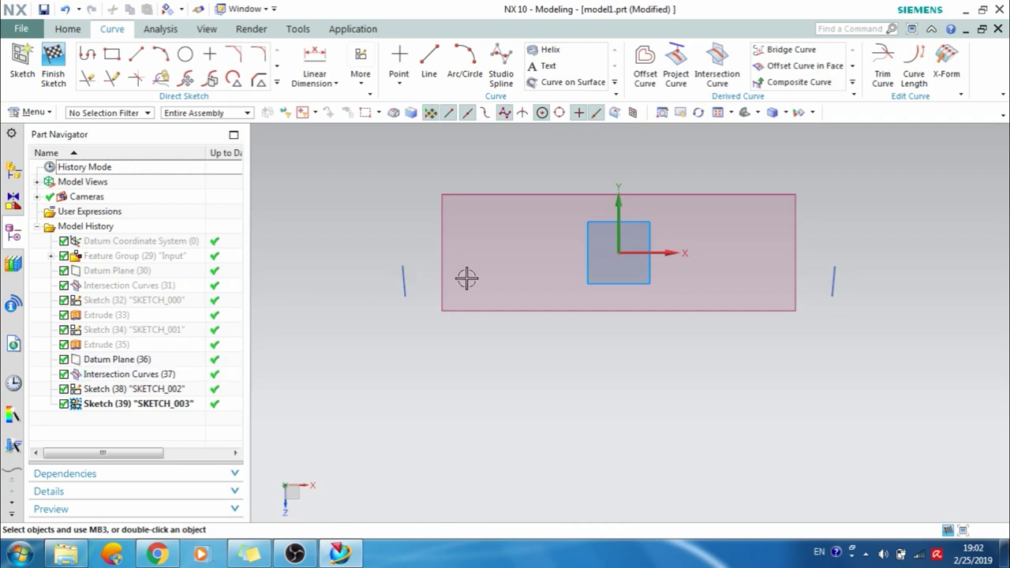
Project both end-wall intersection curves into the sketch as non-associative lines with a 0.01 tolerance.
left_click(276, 84)
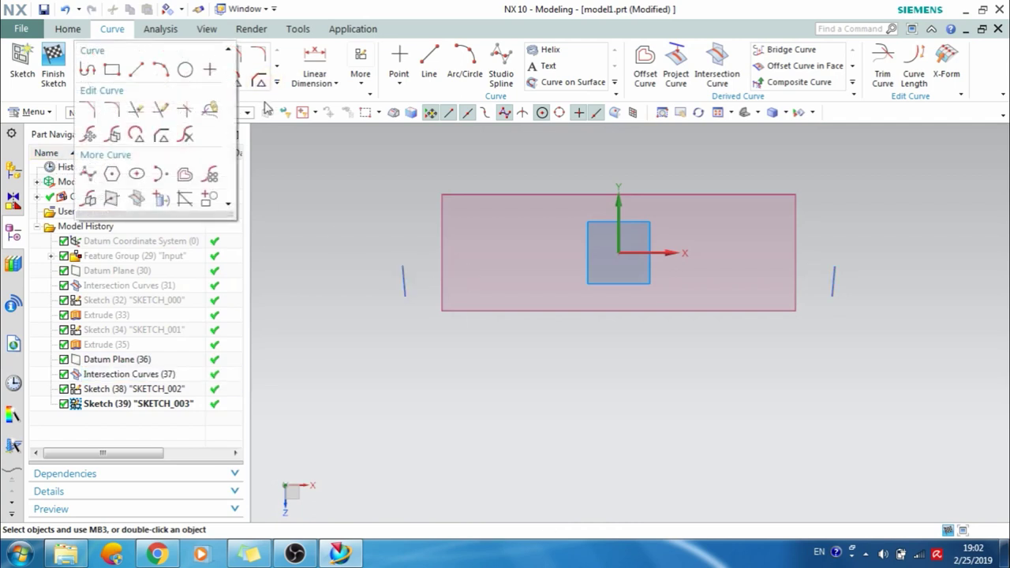
left_click(162, 198)
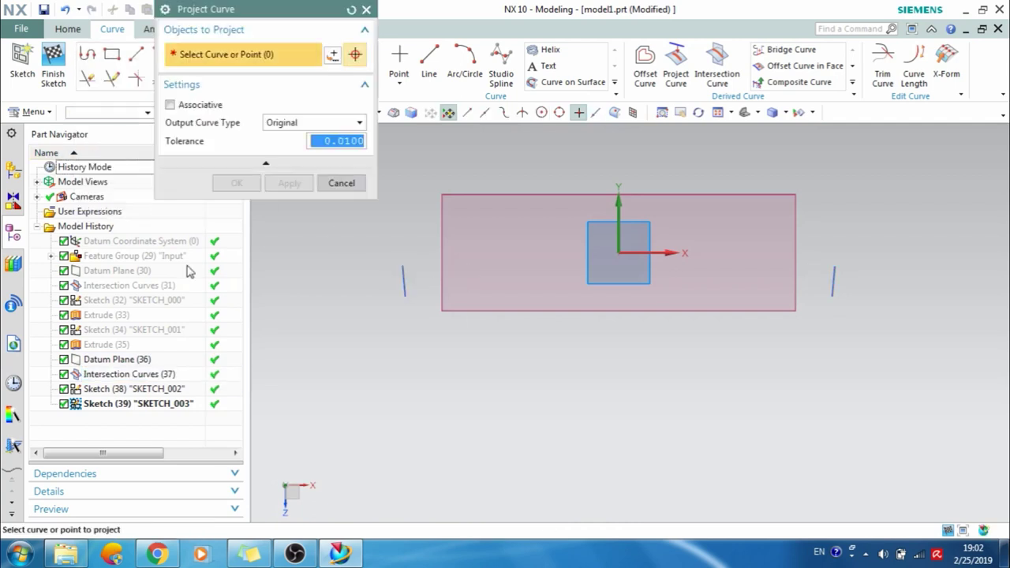
left_click(400, 281)
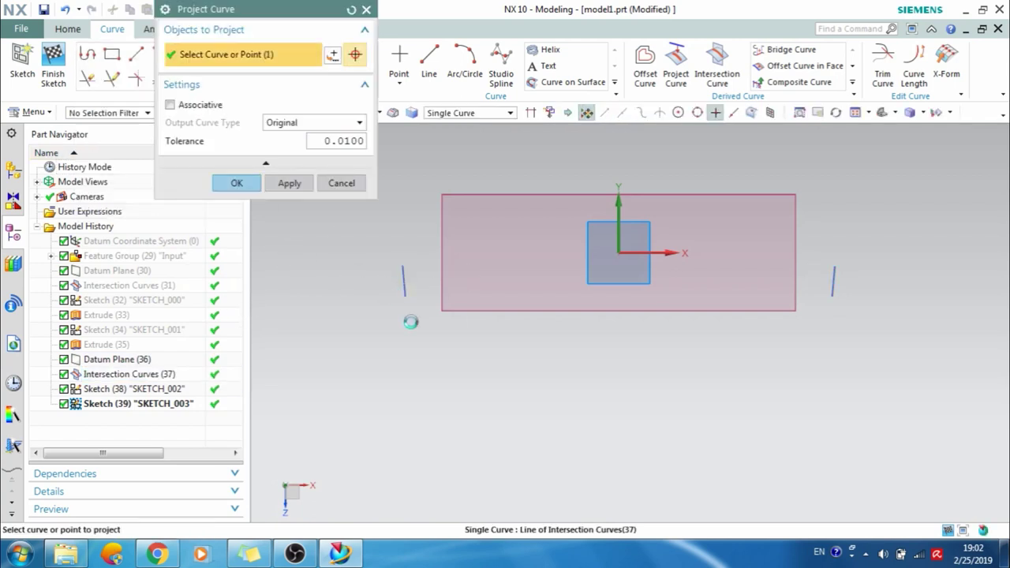
left_click(237, 183)
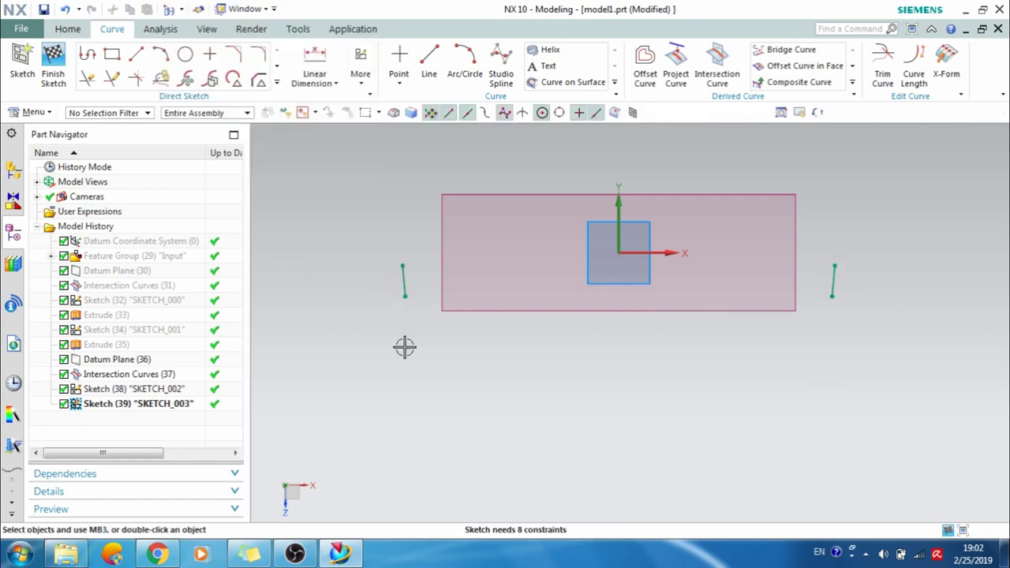
Draw two long horizontal lines as extension boundaries, above and below the projected lines, at about YC 15 and YC -32.
left_click(135, 57)
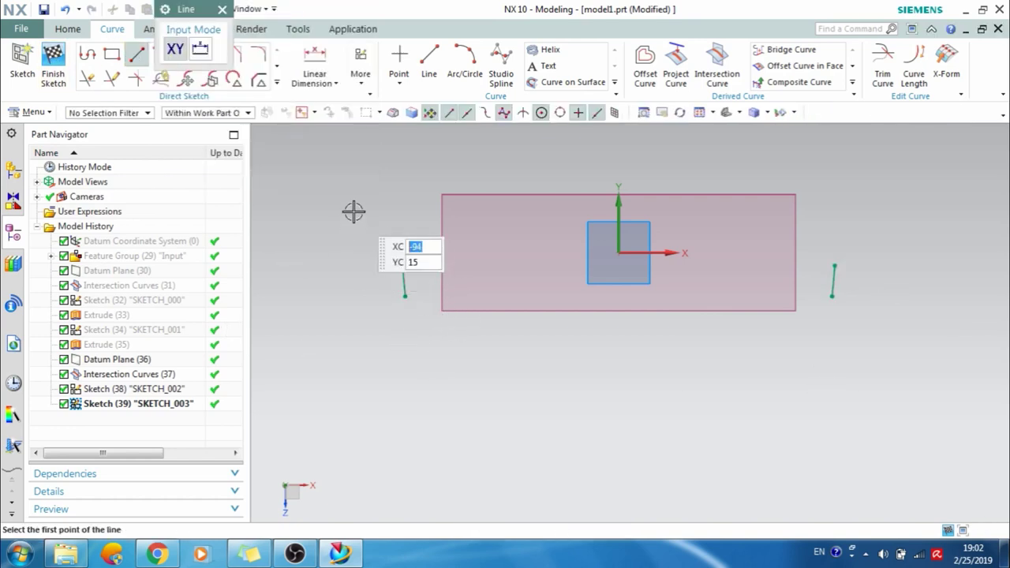
left_click(352, 208)
left_click(1004, 207)
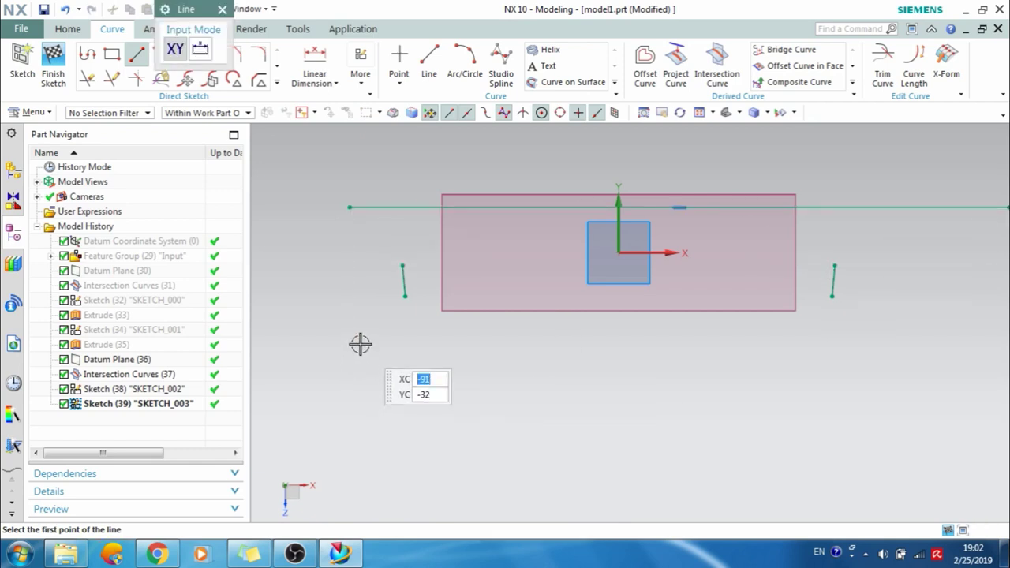
left_click(361, 343)
left_click(911, 344)
key("Escape")
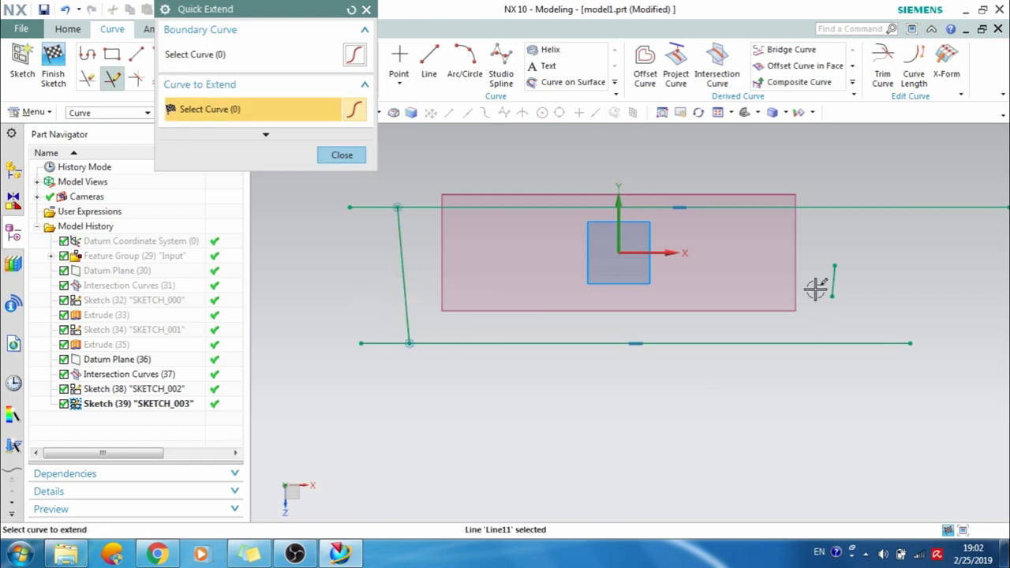
Extend the projected end-wall lines to the horizontal boundary lines and delete both horizontal lines.
left_click(834, 274)
left_click(836, 287)
key("Escape")
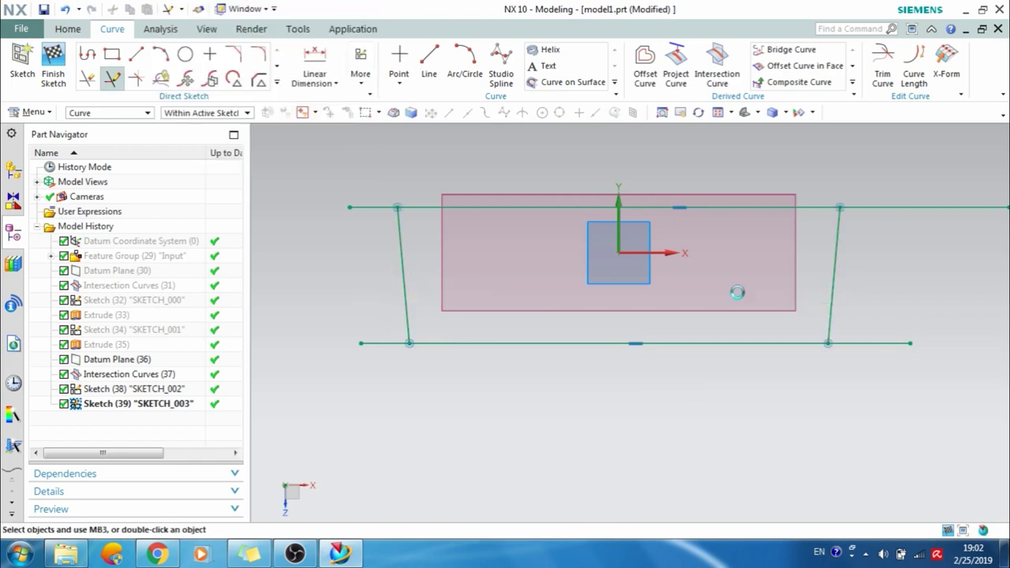
key("Delete")
left_click(783, 207)
key("Delete")
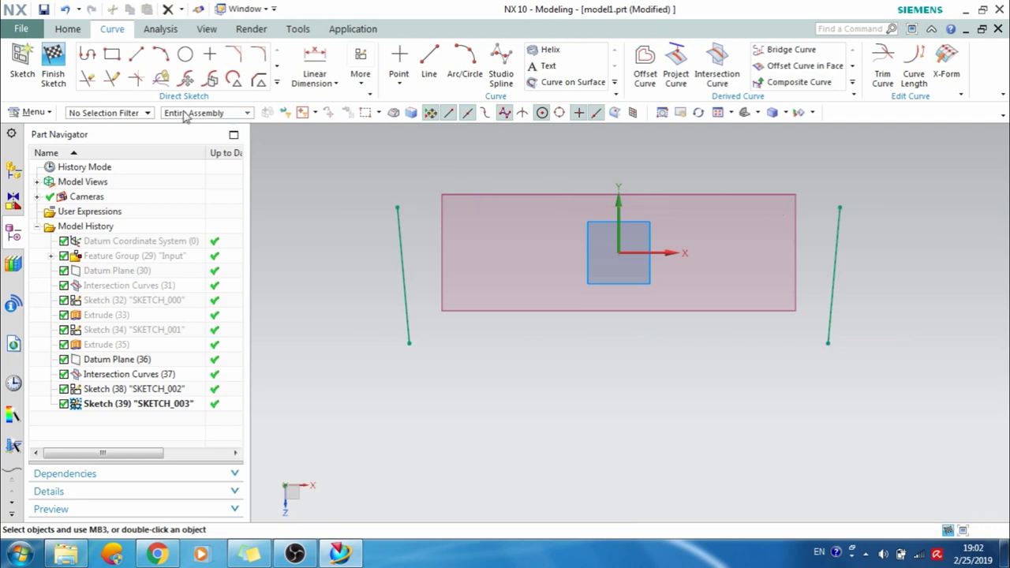
Finish the end-wall sketch and delete the empty sketch SKETCH_002.
left_click(69, 63)
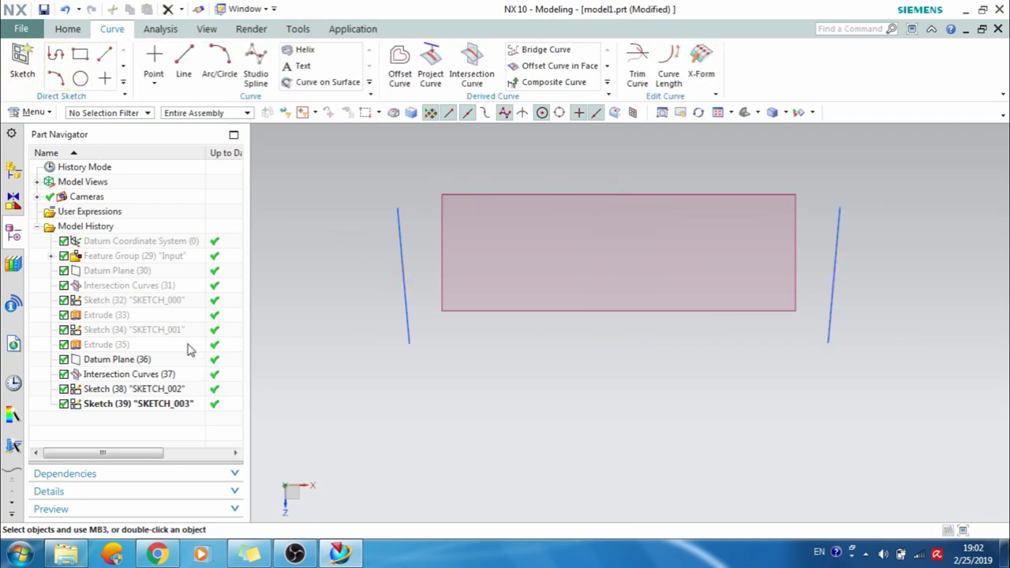
middle_click_drag(435, 339, 446, 210)
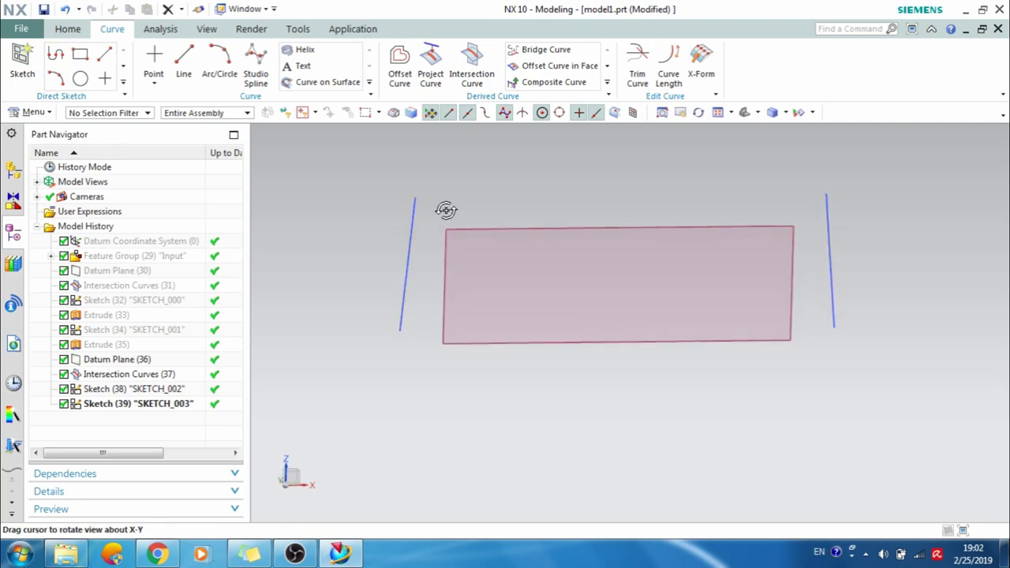
right_click(127, 392)
left_click(231, 441)
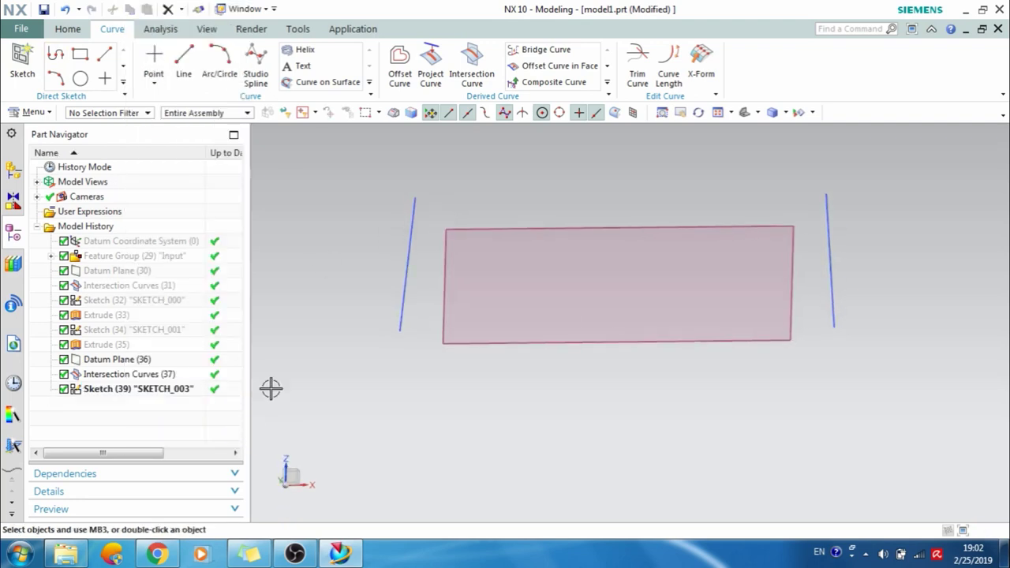
Show the hidden base extrusion, the boss profile sketch and the boss extrusion again.
left_click(113, 346)
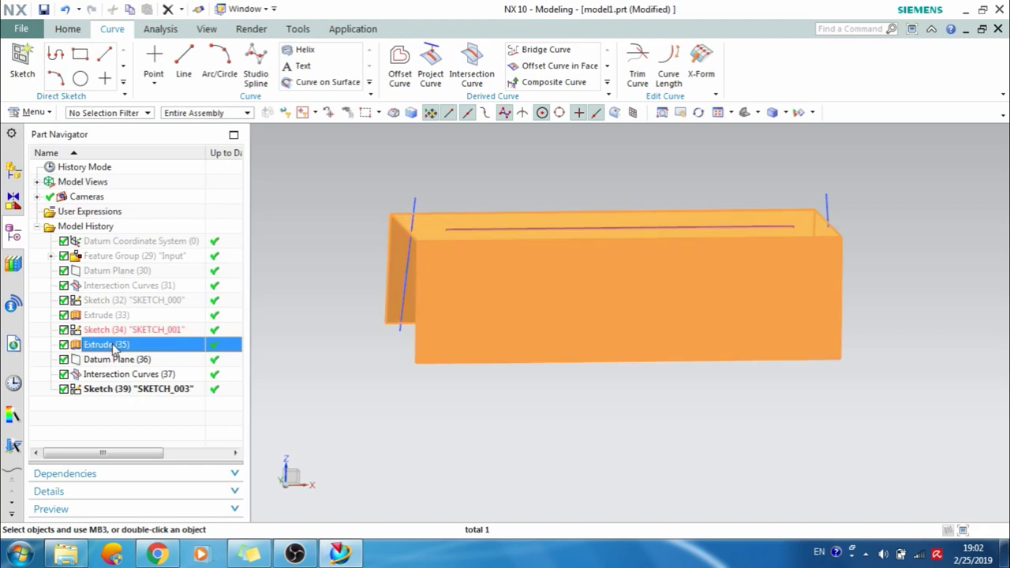
left_click(115, 316, "shift")
right_click(117, 319)
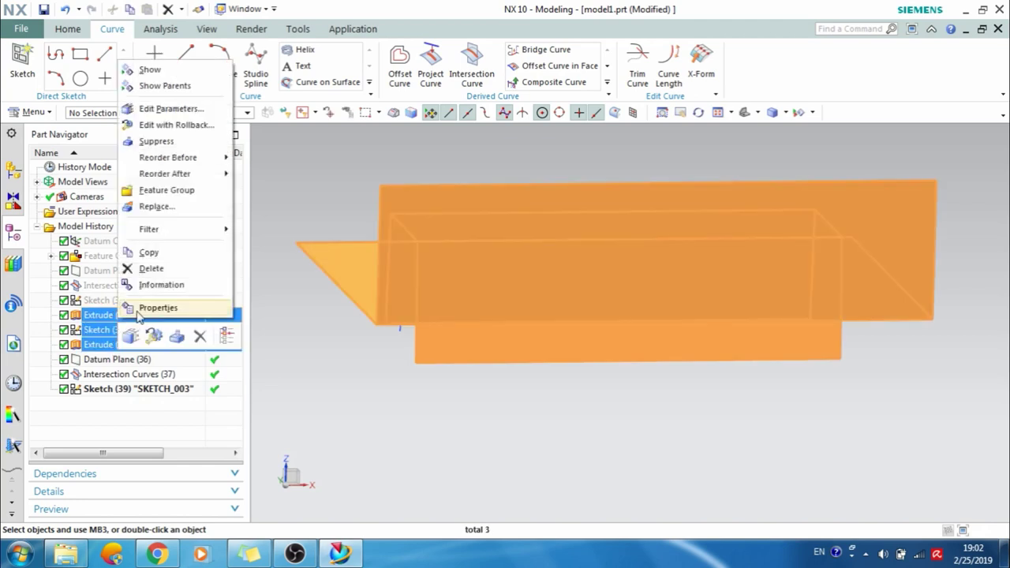
left_click(166, 69)
middle_click_drag(514, 253, 617, 274)
scroll(616, 278, "up", 2)
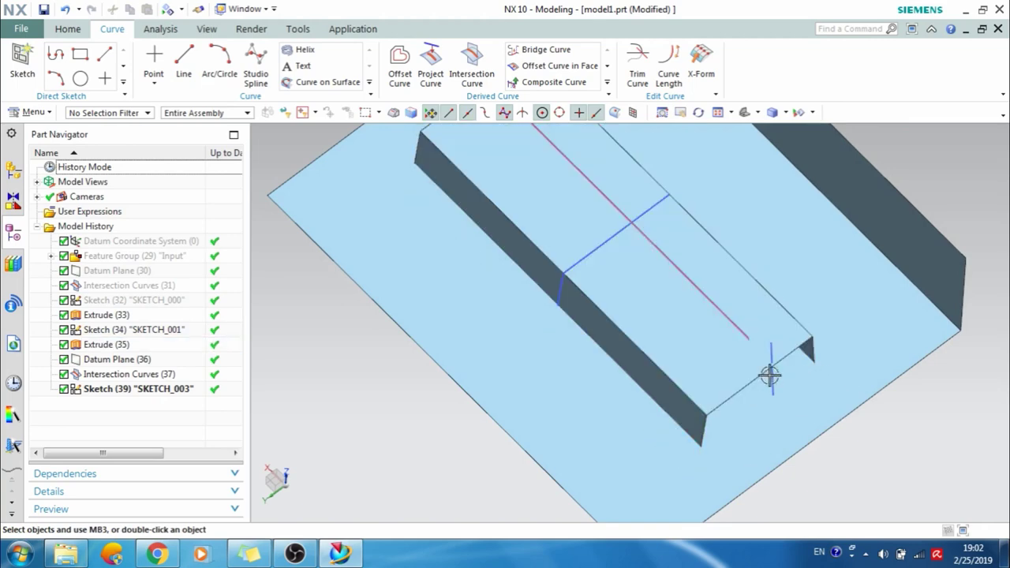
scroll(771, 373, "up", 3)
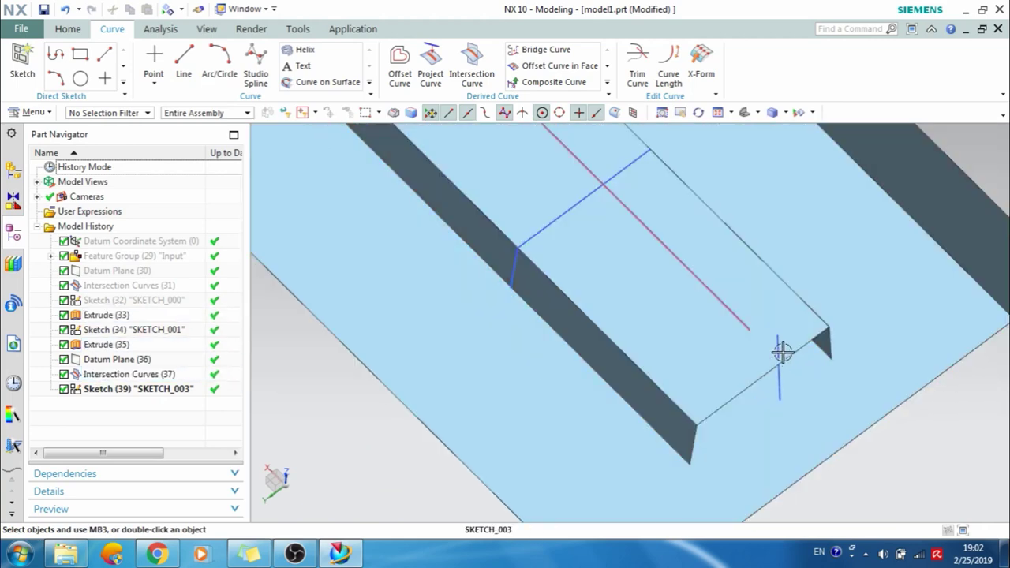
middle_click_drag(783, 354, 783, 343)
scroll(753, 343, "down", 3)
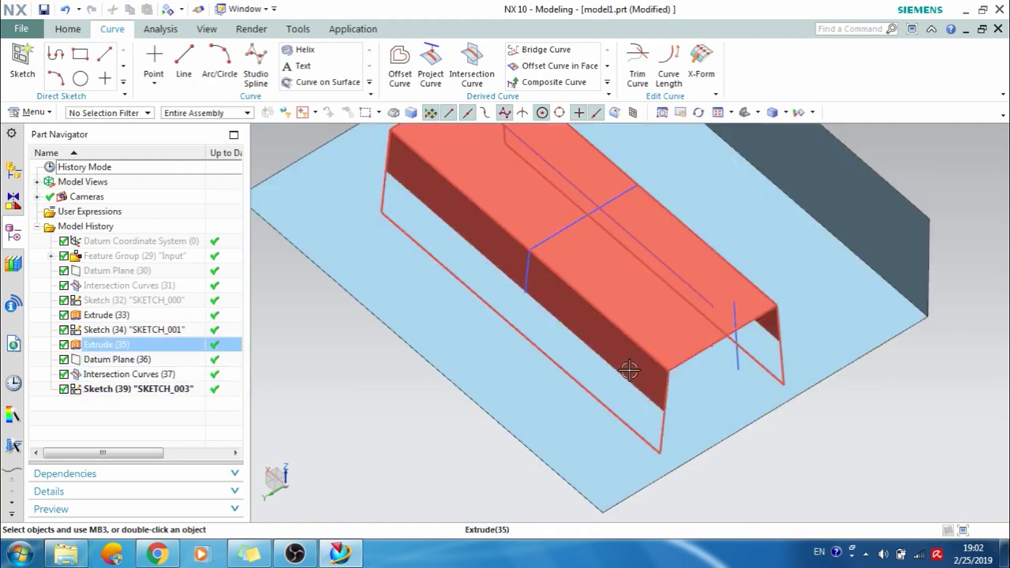
scroll(633, 369, "up", 2)
scroll(633, 369, "down", 2)
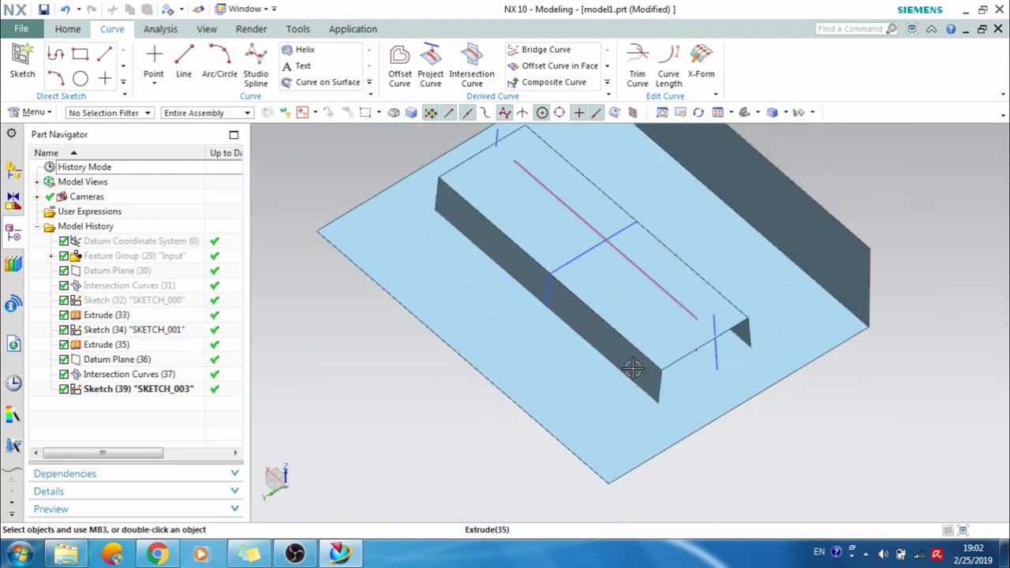
Extrude both end-wall sketch lines as sheets with a symmetric distance of 45 mm.
left_click(68, 30)
left_click(189, 61)
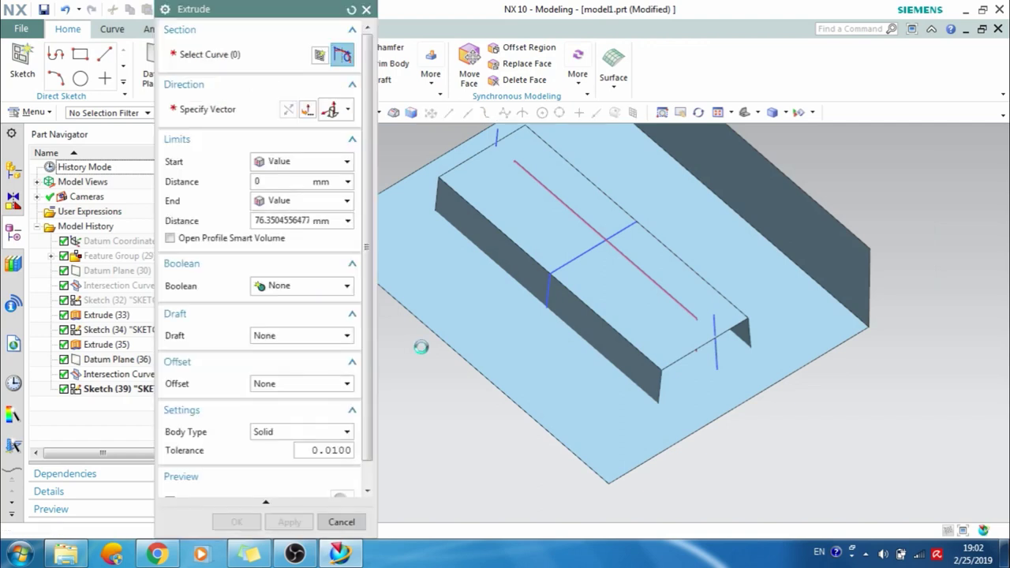
left_click(714, 360)
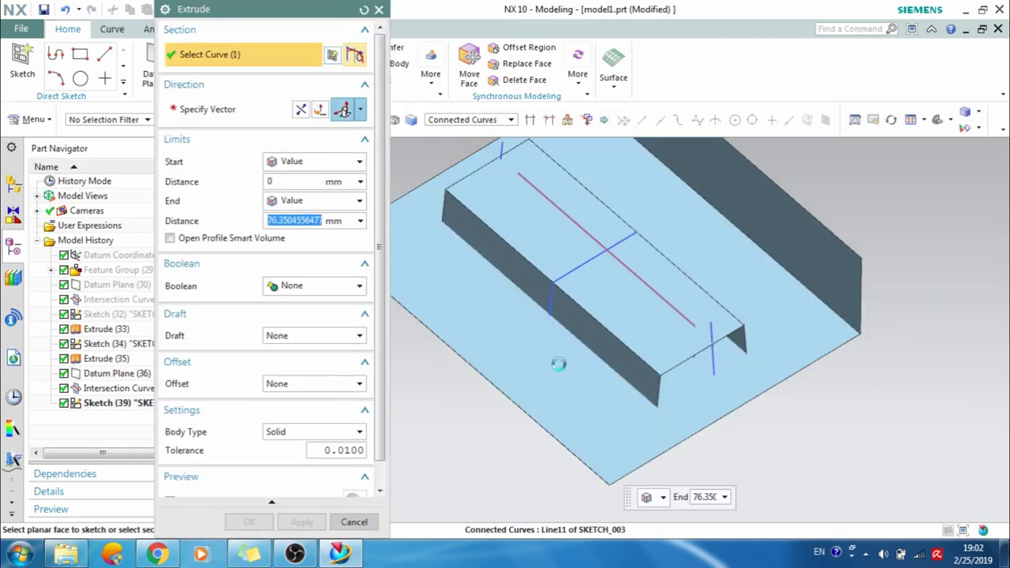
left_click(501, 157)
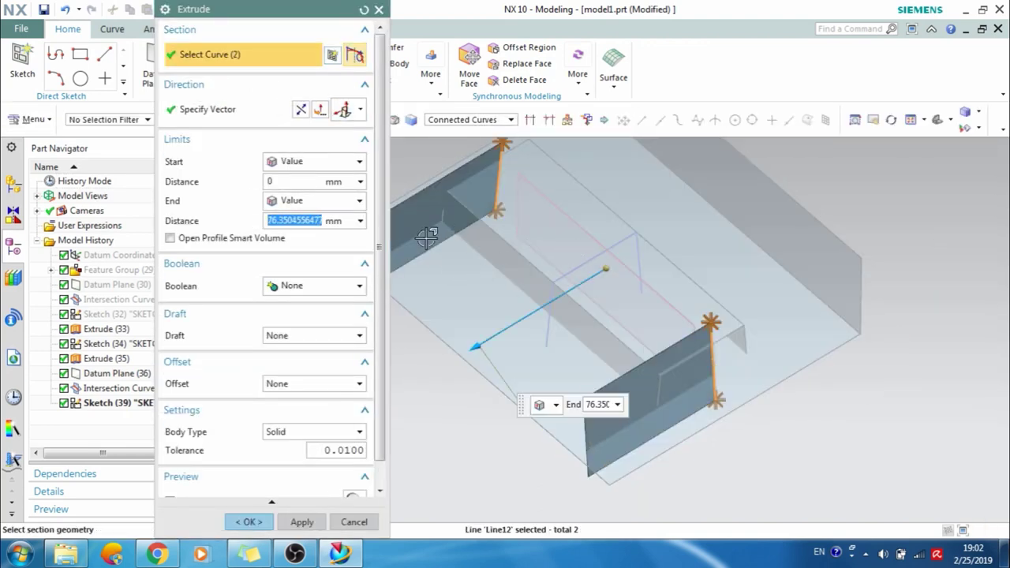
left_click(315, 162)
left_click(316, 194)
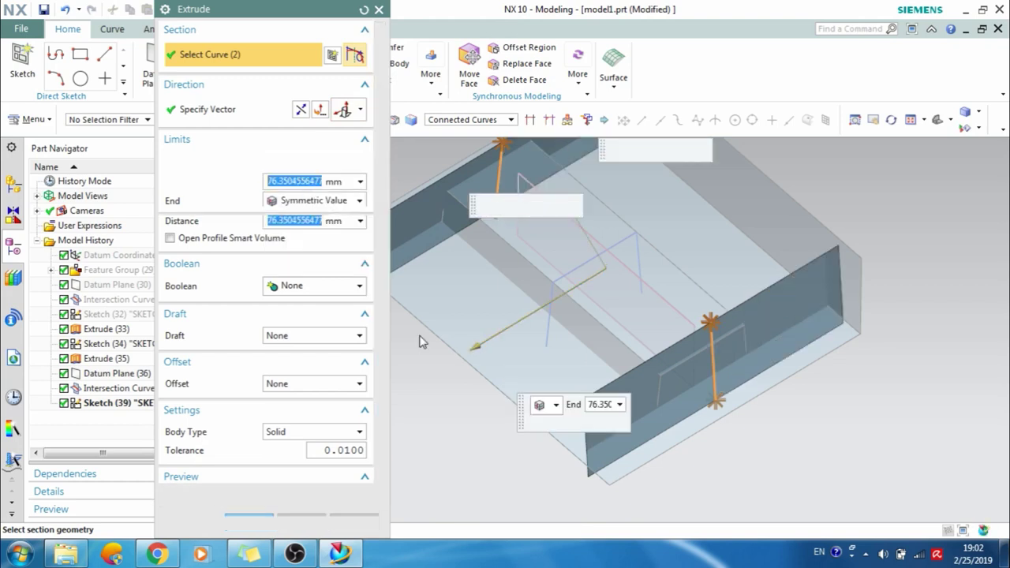
left_click_drag(478, 353, 529, 322)
scroll(701, 416, "up", 4)
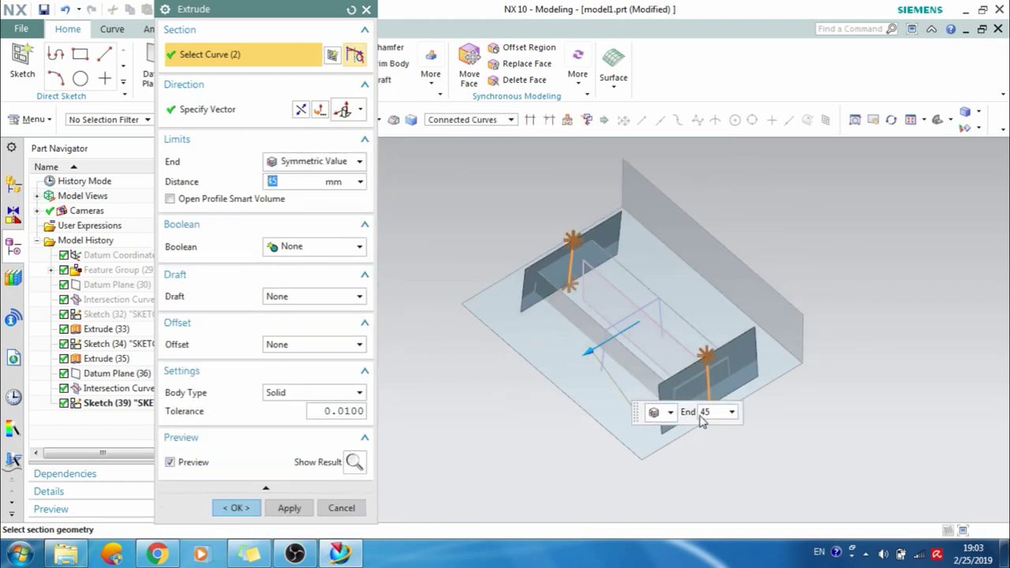
middle_click_drag(685, 373, 701, 354)
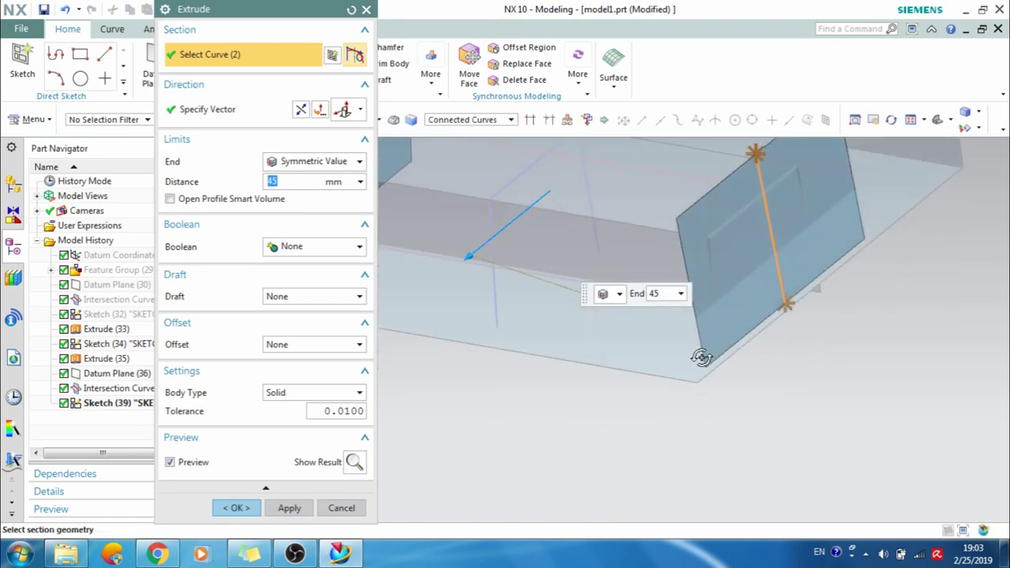
left_click(238, 509)
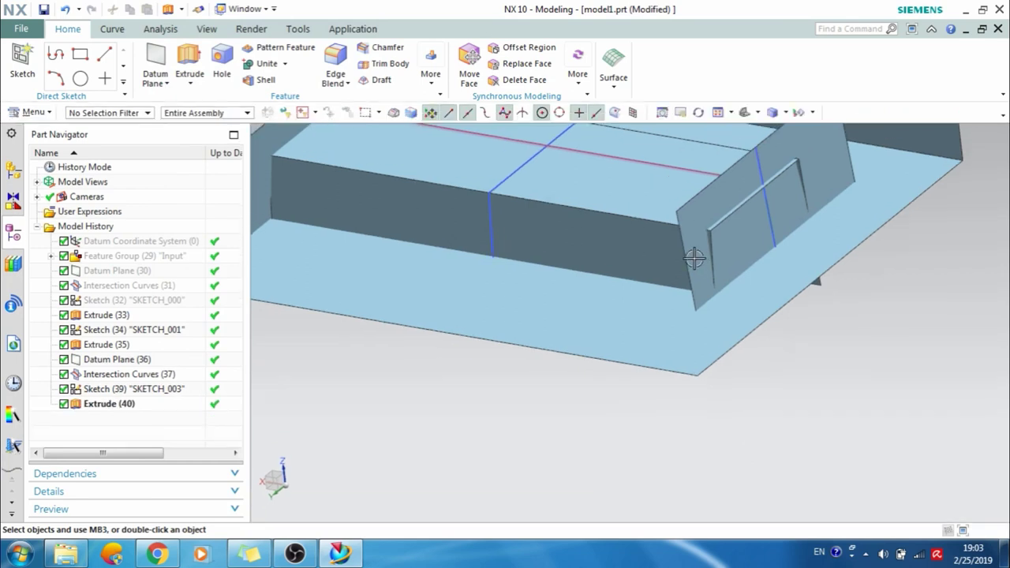
Lengthen the boss profile extrusion to a symmetric distance of 82 mm so it passes through both end walls.
scroll(705, 281, "down", 2)
scroll(705, 281, "up", 4)
scroll(692, 208, "up", 2)
scroll(694, 253, "down", 2)
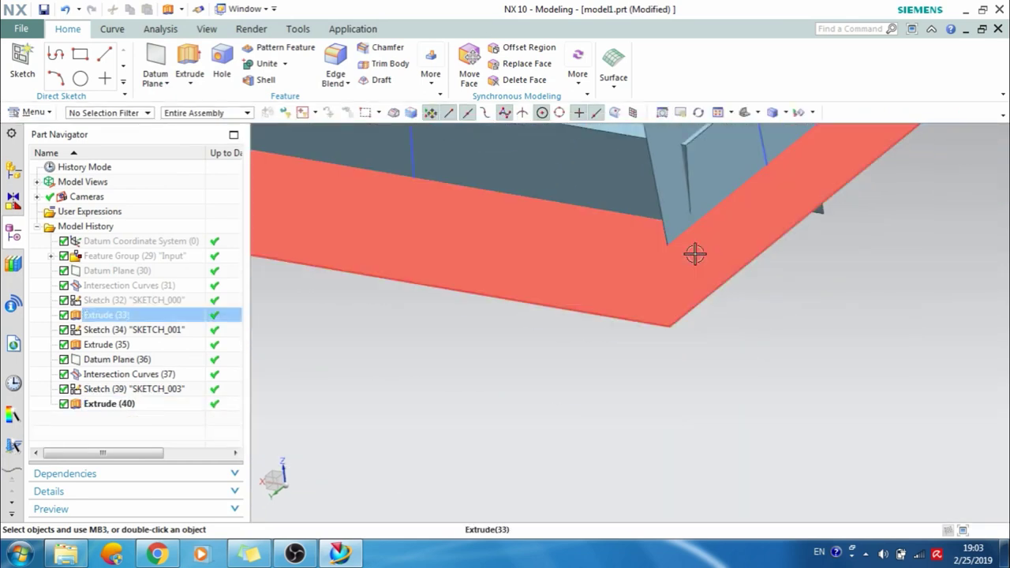
middle_click_drag(677, 239, 729, 236)
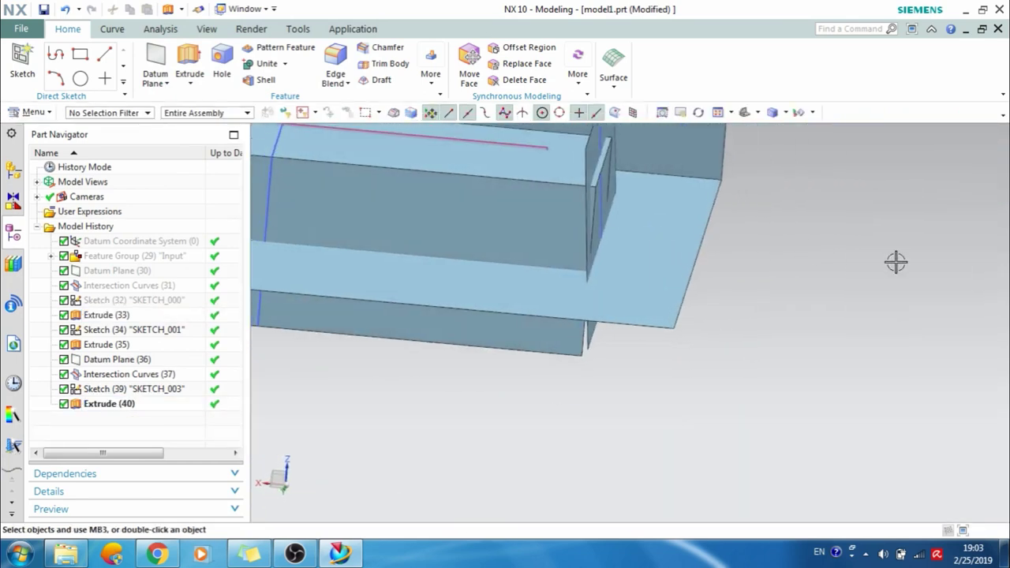
scroll(588, 289, "up", 4)
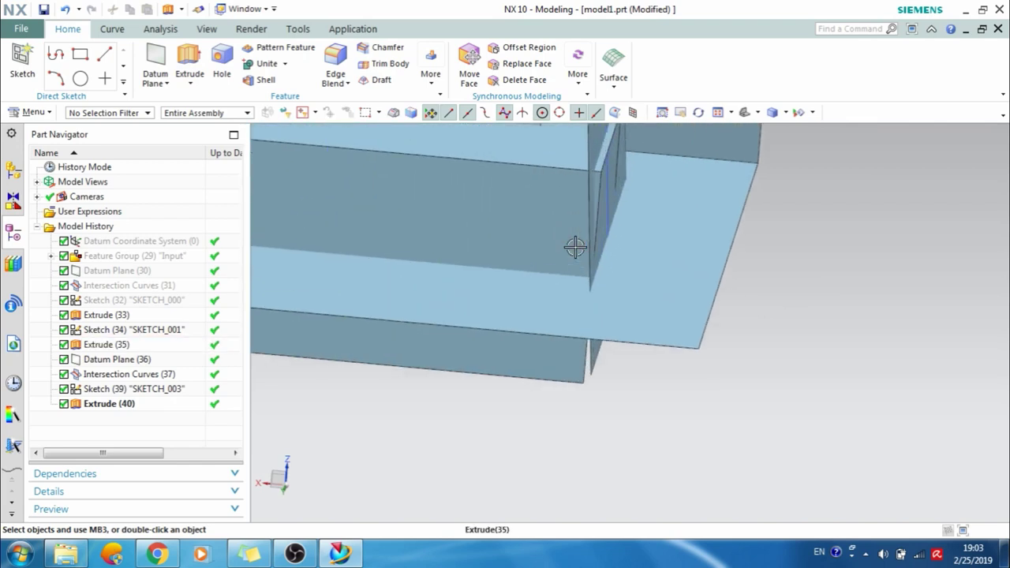
middle_click_drag(613, 283, 602, 250)
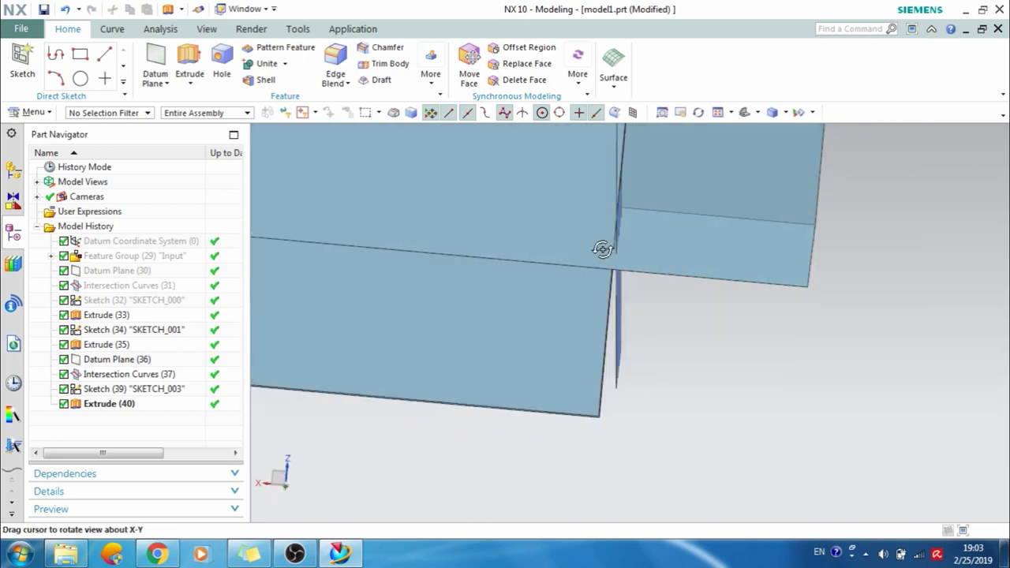
middle_click_drag(709, 291, 683, 309)
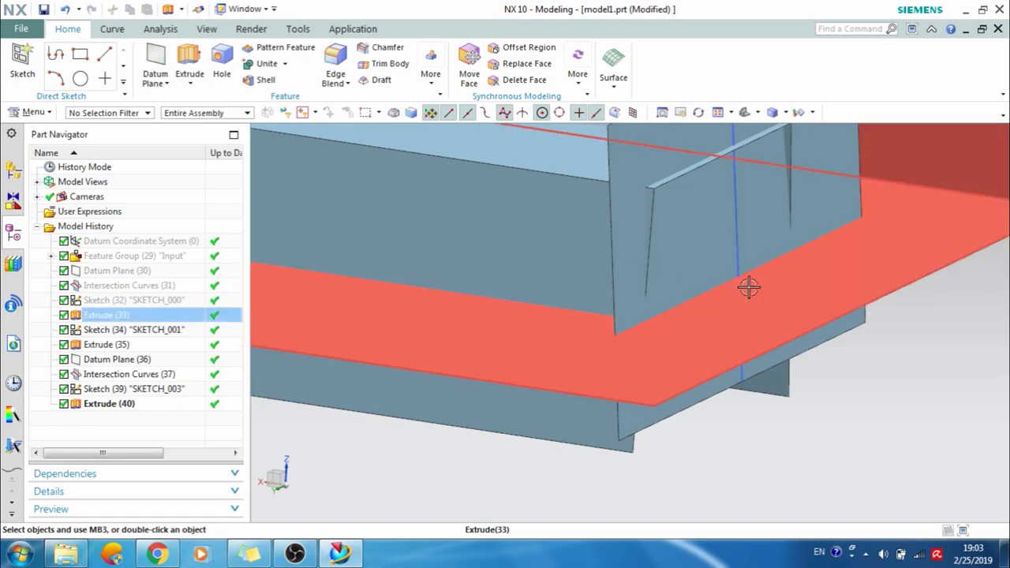
double_click(556, 221)
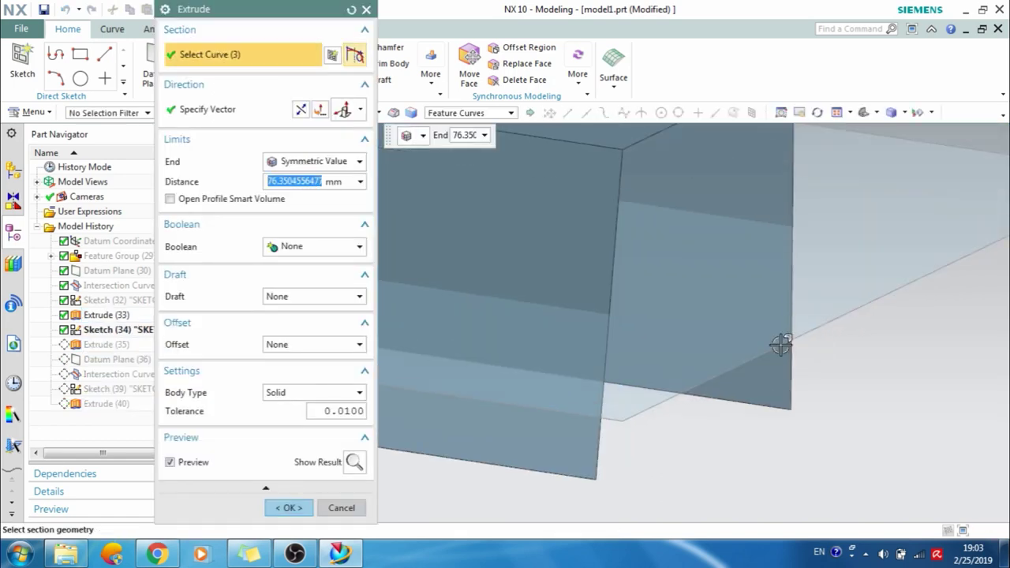
scroll(781, 344, "down", 3)
middle_click_drag(715, 337, 521, 316)
left_click_drag(442, 270, 429, 273)
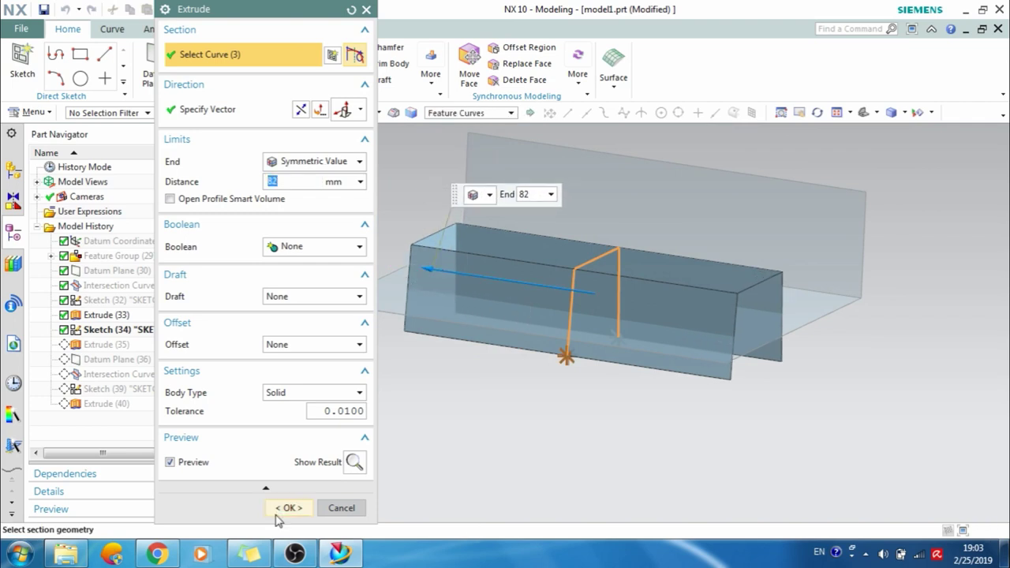
left_click(288, 509)
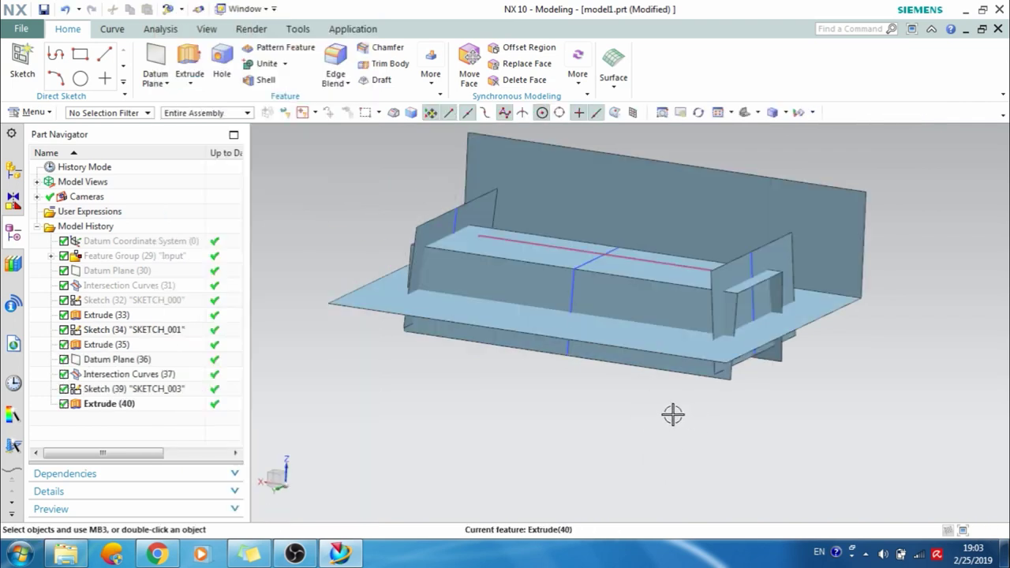
Hide the base extrusion, leaving the boss and the two end walls displayed.
right_click(108, 316)
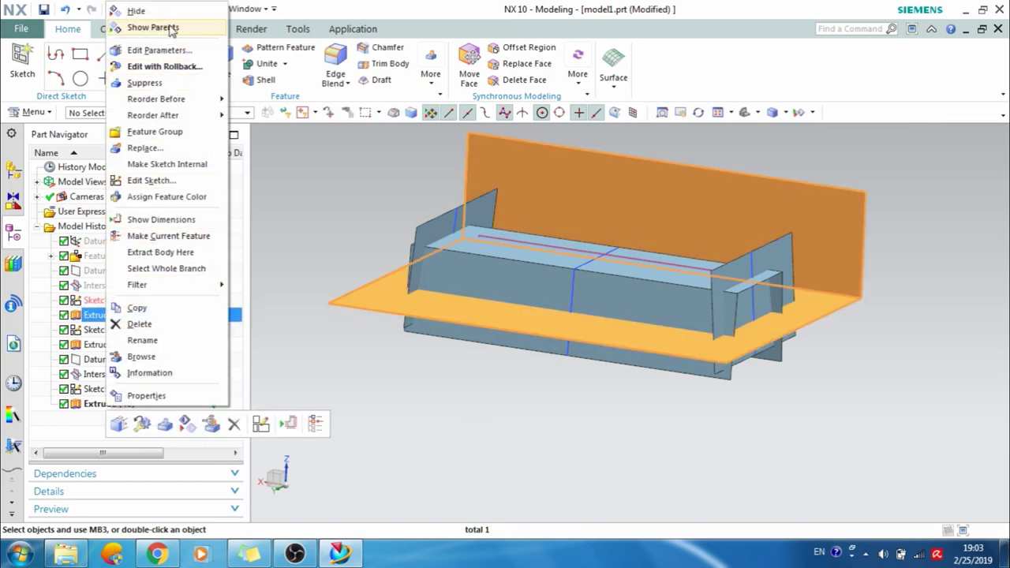
left_click(136, 11)
scroll(705, 312, "down", 2)
scroll(704, 313, "up", 3)
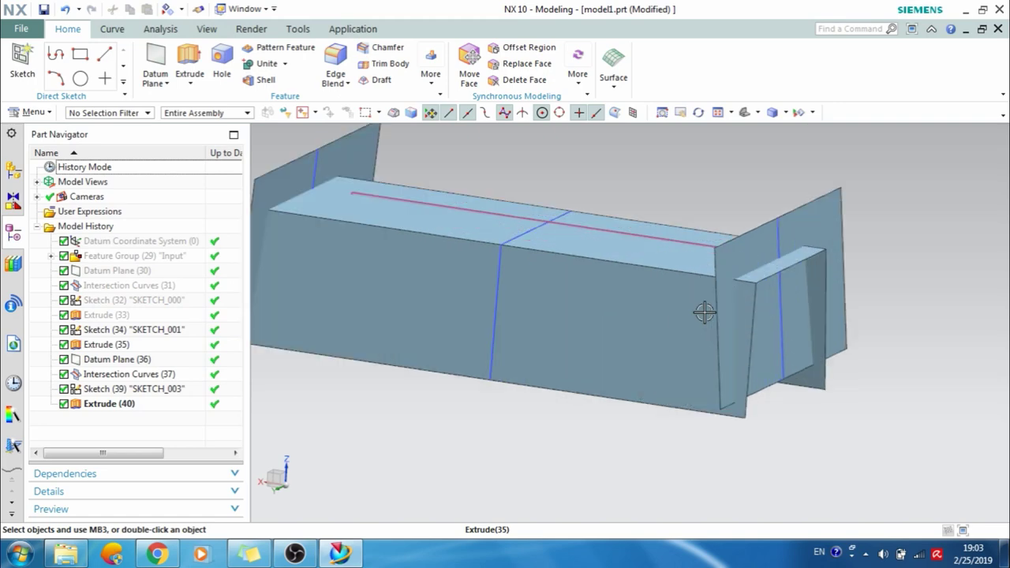
middle_click_drag(715, 316, 777, 334)
left_click(732, 326)
scroll(741, 328, "up", 2)
scroll(740, 326, "down", 2)
key("Escape")
left_click(473, 314)
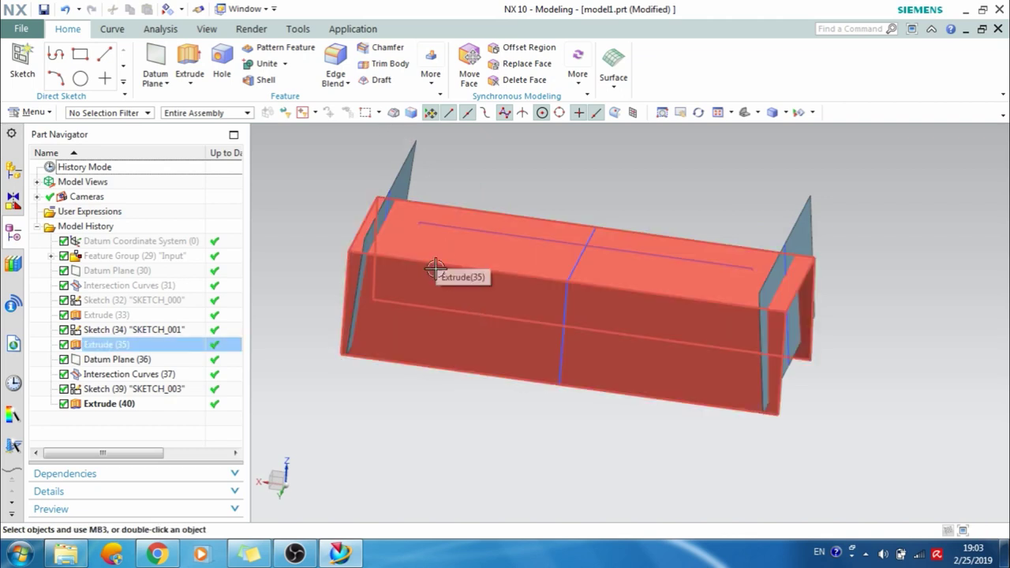
key("Escape")
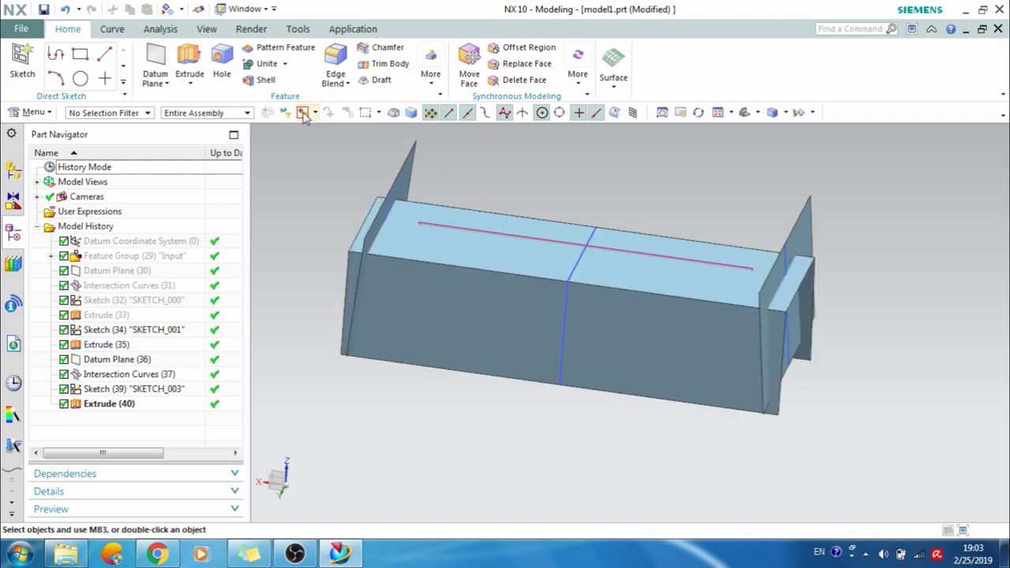
Trim the boss sheet body with the end wall on its +X side, removing the overhang beyond the wall.
left_click(390, 64)
left_click(411, 249)
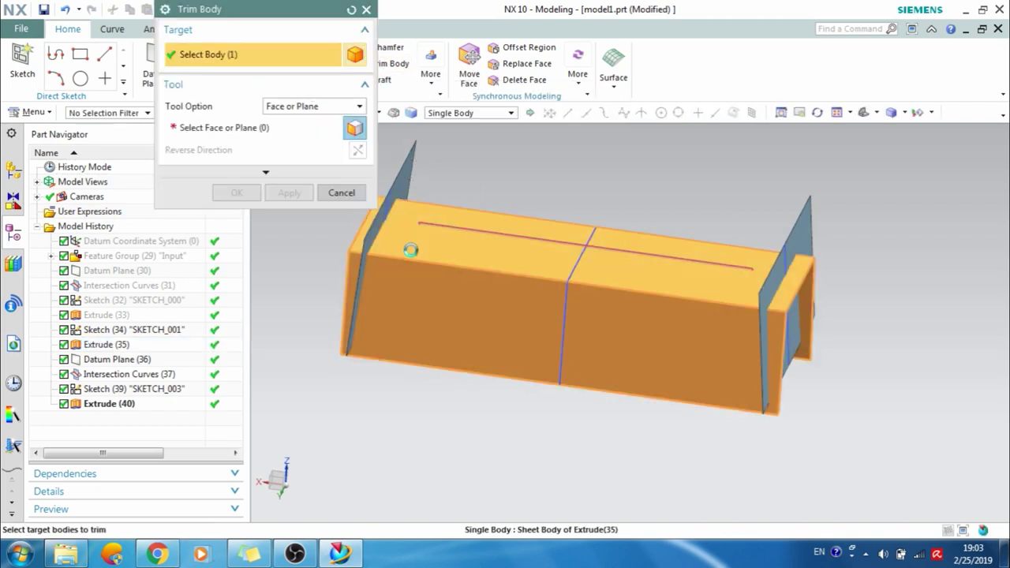
left_click(261, 130)
left_click(383, 260)
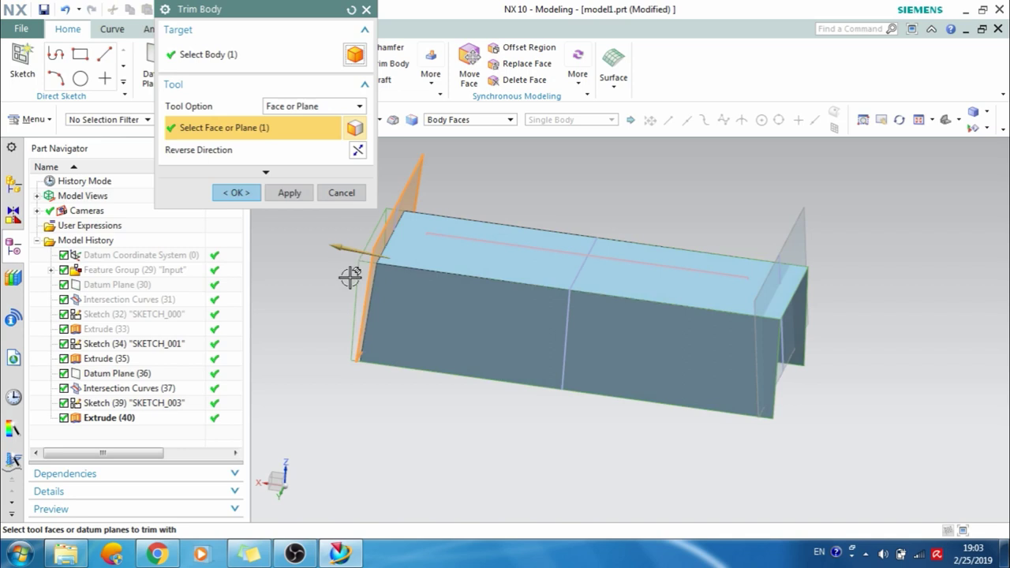
scroll(354, 267, "up", 2)
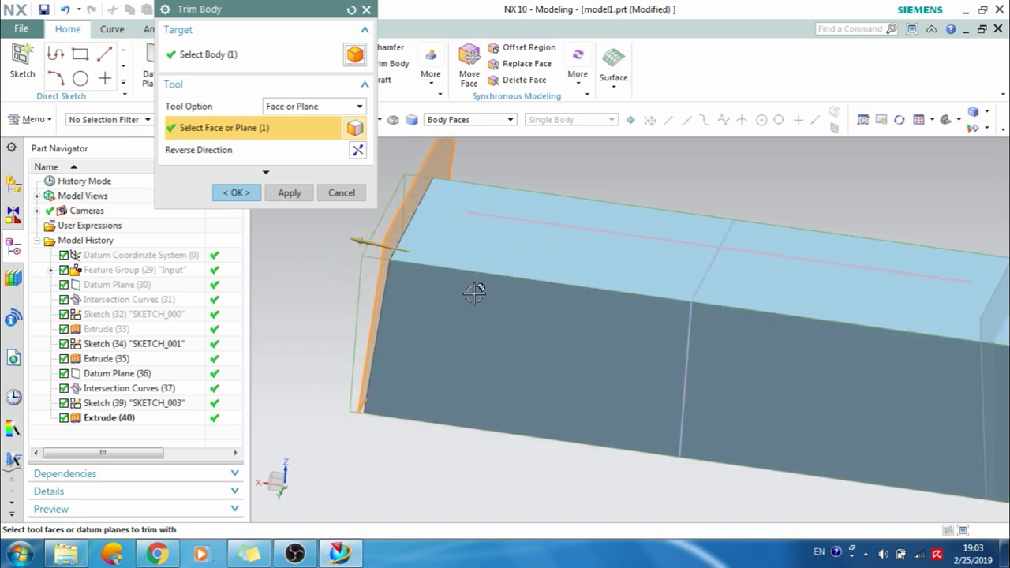
left_click(290, 173)
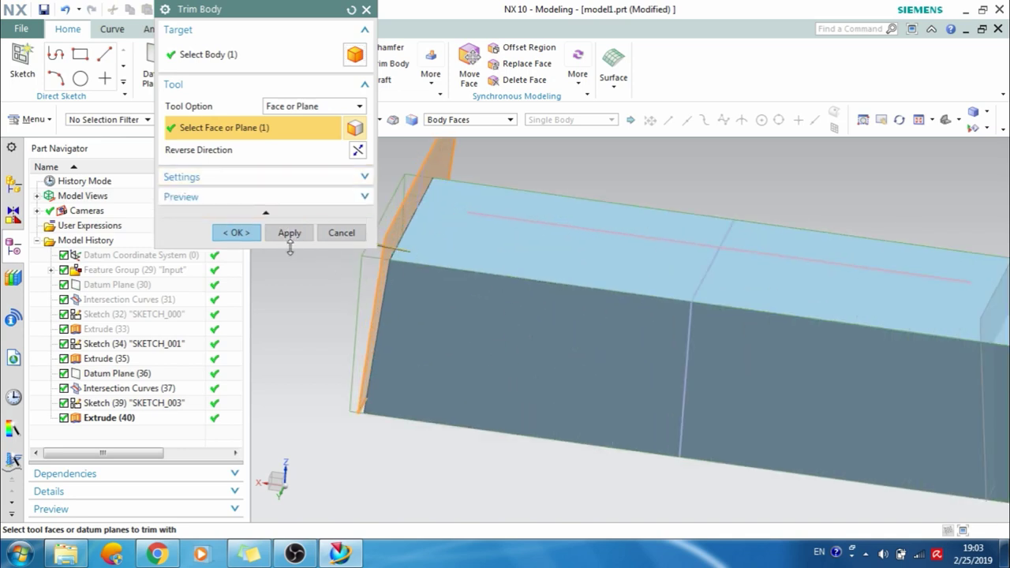
left_click(289, 232)
Trim the boss sheet body with the opposite end wall on the -X side, removing the overhang beyond it.
scroll(381, 274, "up", 2)
scroll(380, 273, "down", 3)
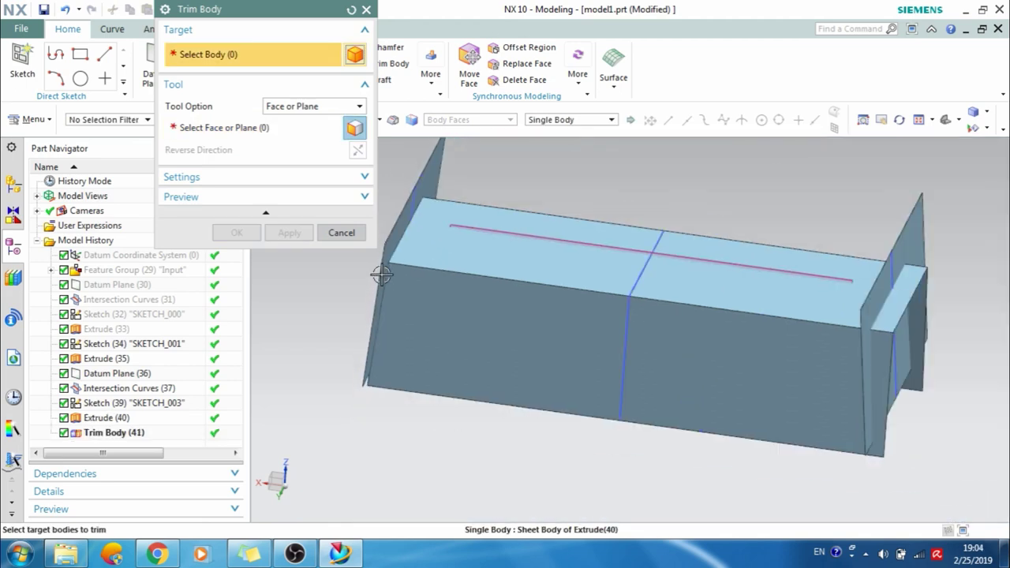
left_click(467, 275)
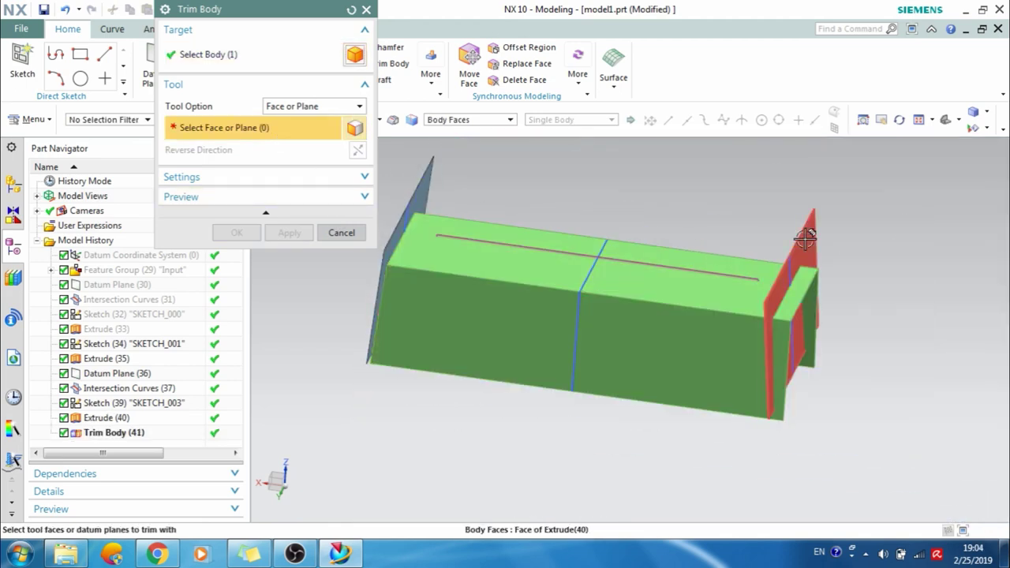
left_click(790, 307)
left_click(288, 232)
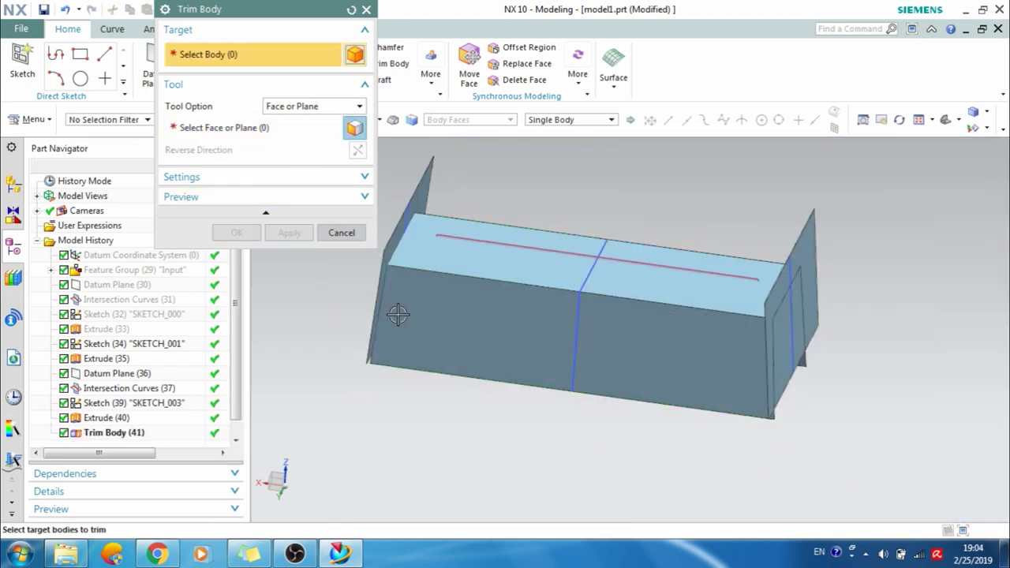
Trim the -X end wall with the boss sheet's faces, reversing the direction to keep only the area within the boss profile.
middle_click_drag(508, 319, 478, 300)
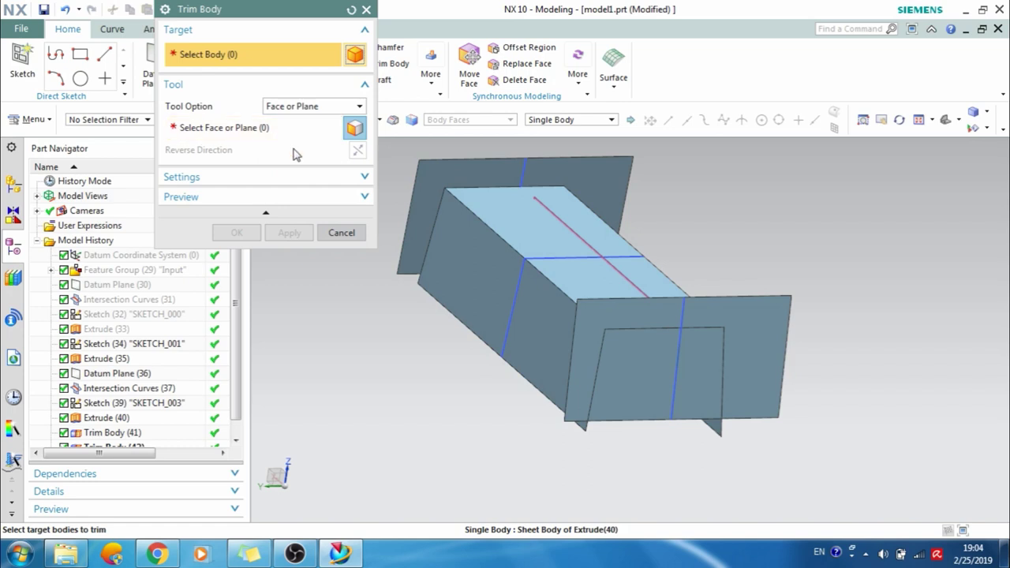
left_click(769, 330)
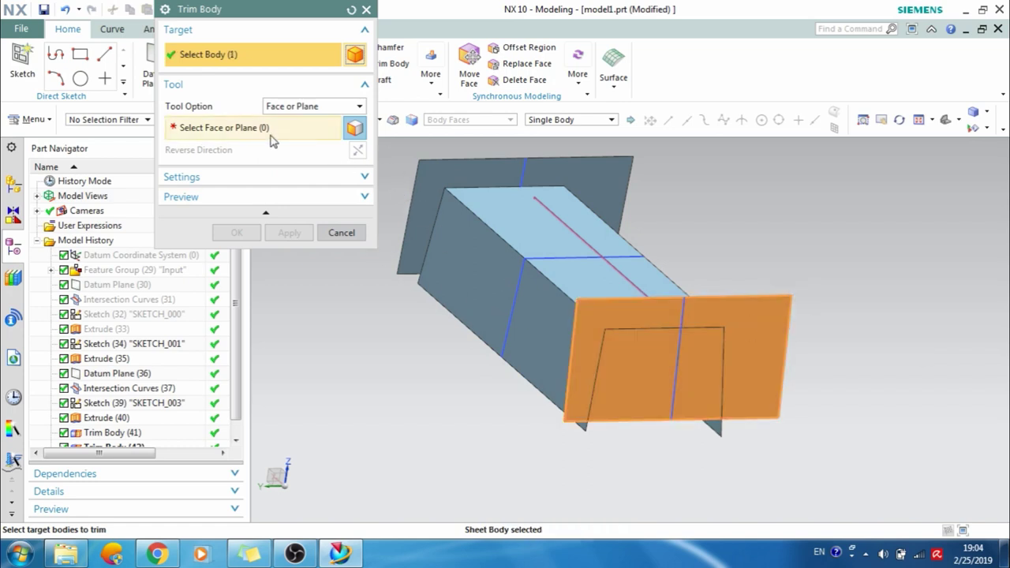
left_click(527, 352)
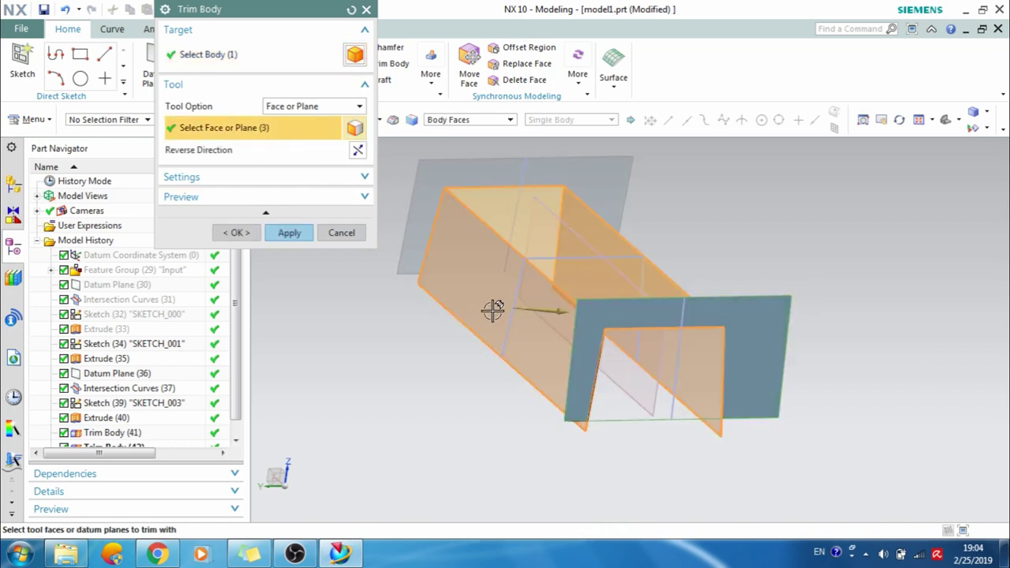
left_click(360, 151)
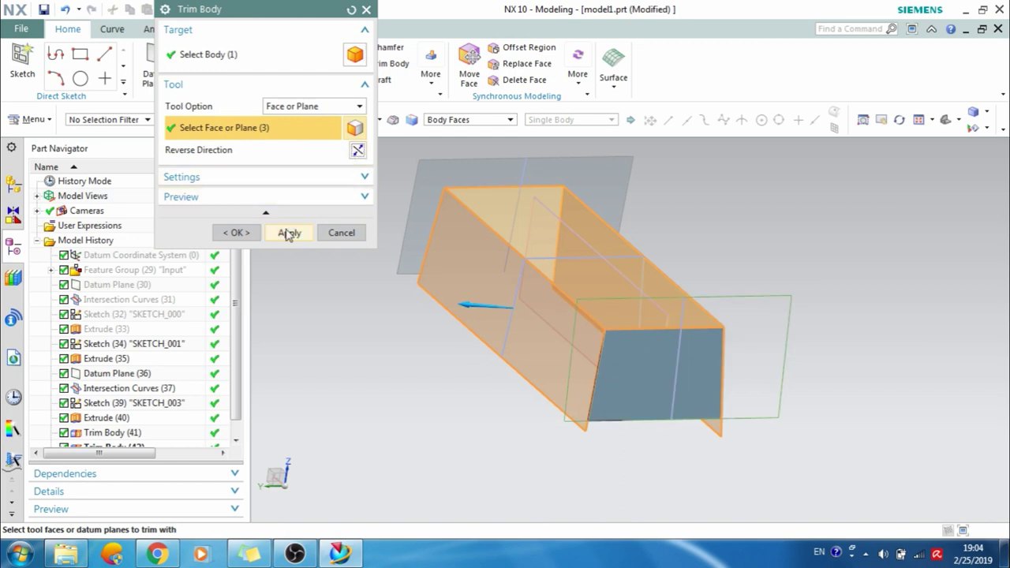
left_click(289, 233)
Trim the +X end wall with the boss sheet's faces, removing the wall area outside the boss profile.
left_click(445, 175)
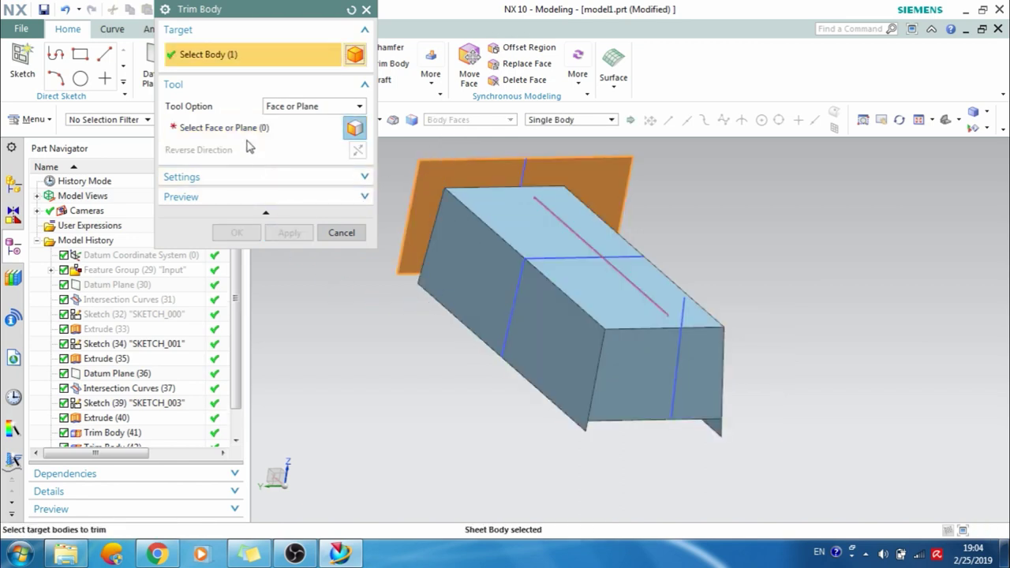
left_click(491, 207)
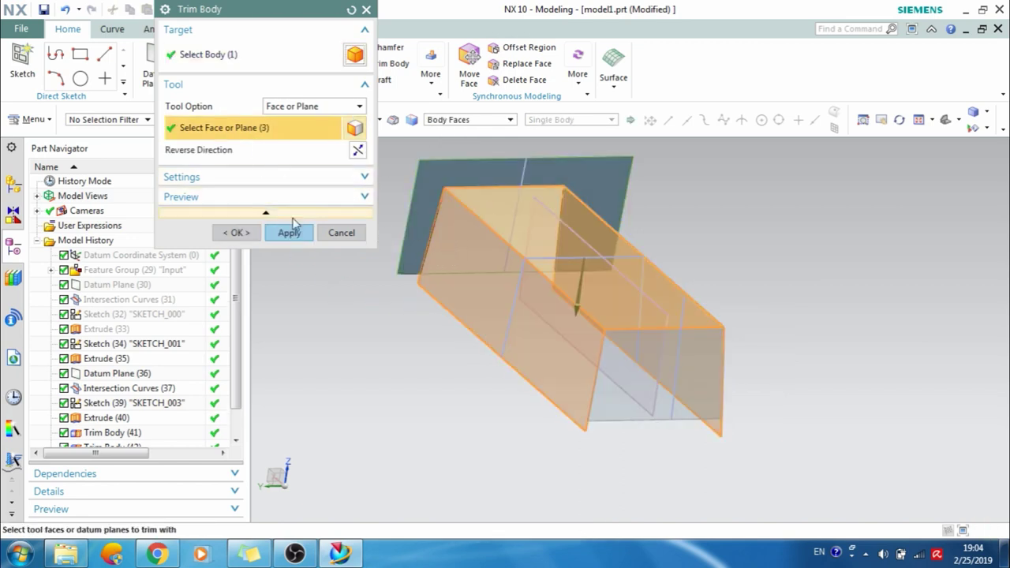
left_click(236, 233)
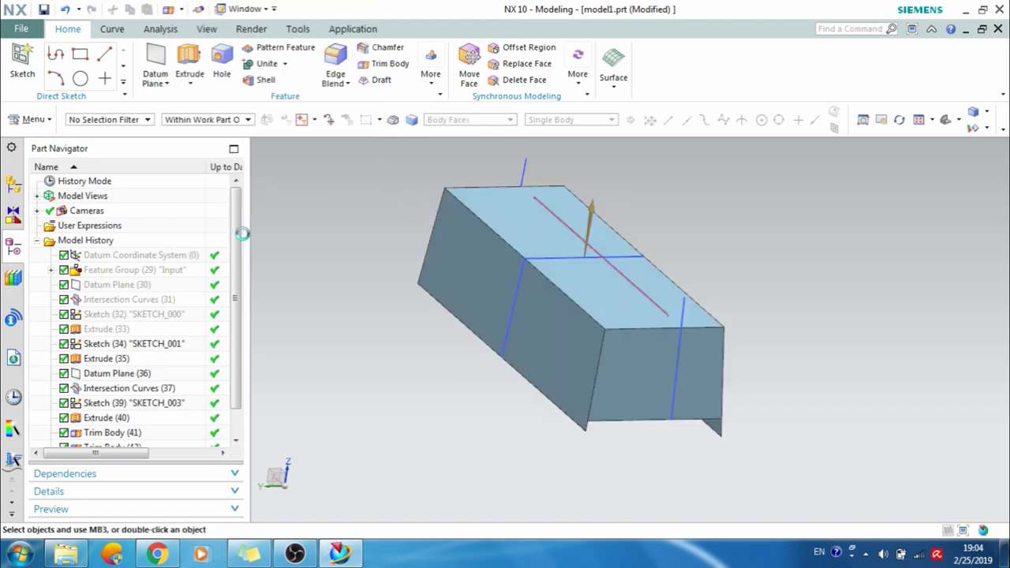
Redisplay the hidden base extrusion so that it crosses the trimmed boss and end walls.
scroll(473, 252, "up", 2)
scroll(474, 253, "down", 3)
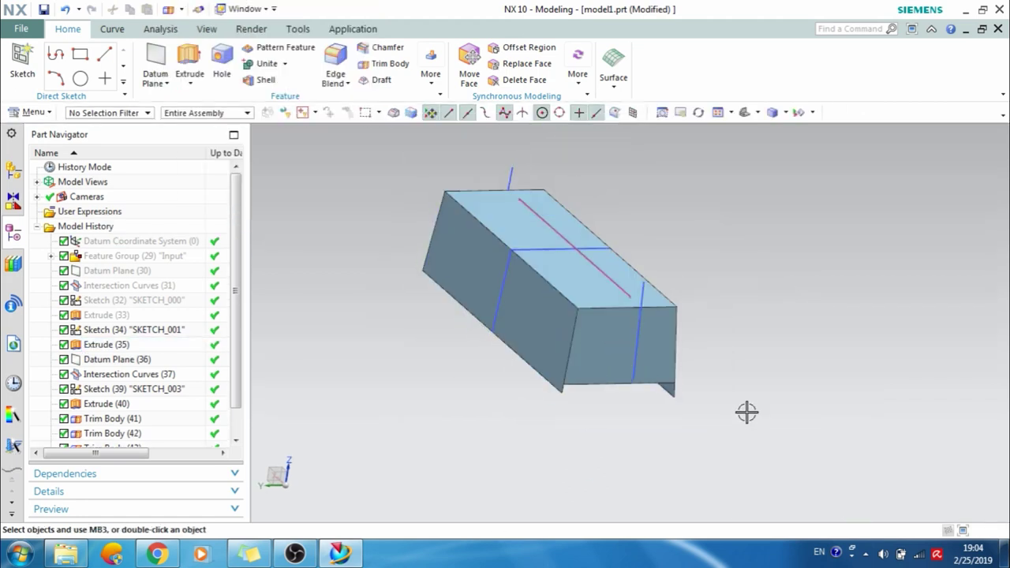
scroll(747, 416, "down", 3)
scroll(632, 363, "up", 6)
middle_click_drag(647, 388, 568, 255)
scroll(568, 255, "down", 3)
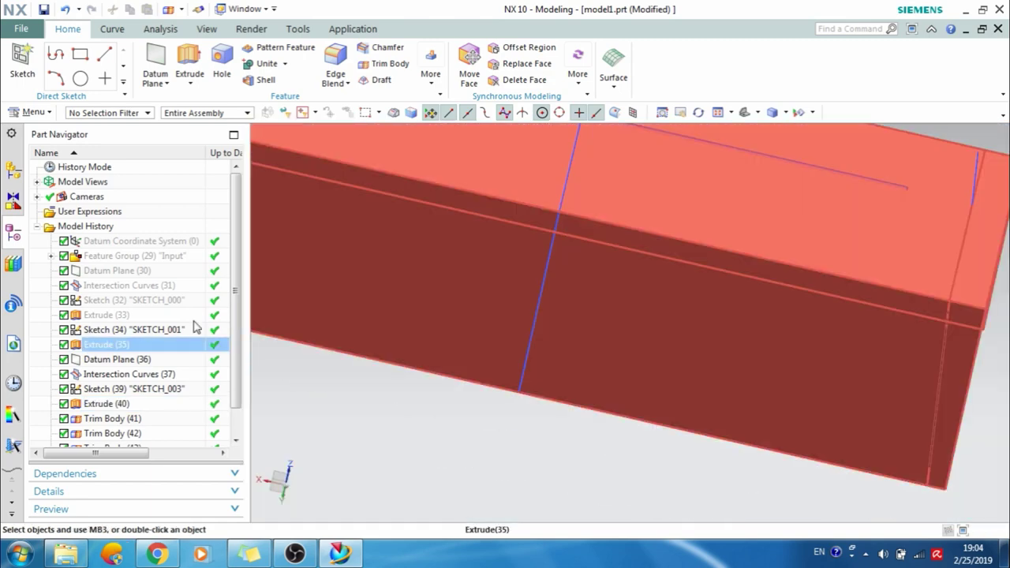
left_click(133, 317)
right_click(132, 317)
left_click(782, 258)
scroll(783, 256, "up", 2)
scroll(783, 257, "down", 3)
middle_click_drag(781, 255, 720, 248)
Display the imported Input feature group over the rebuilt surfaces and examine how the boss passes through the base from below.
left_click(96, 270)
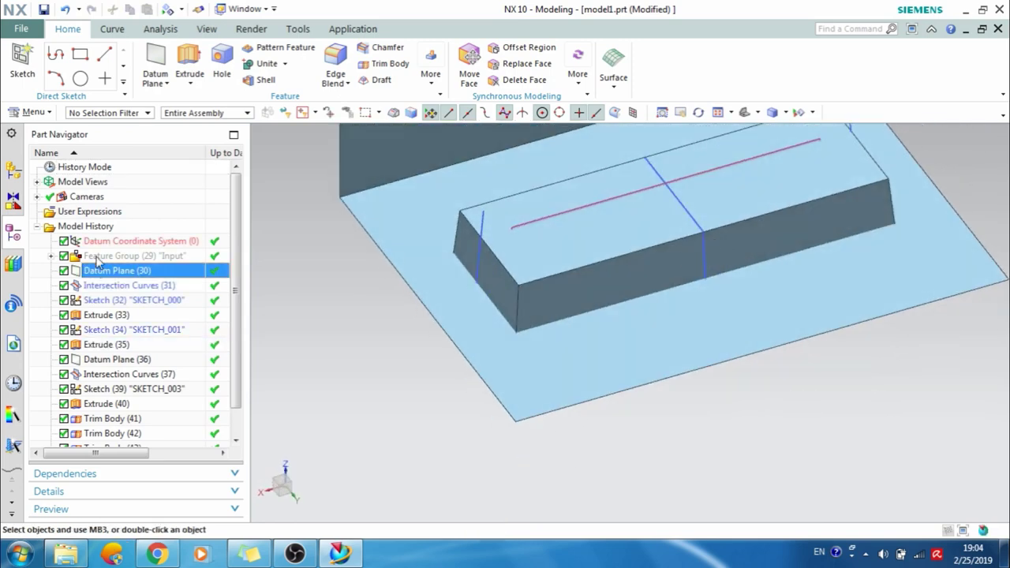
right_click(96, 256)
left_click(158, 110)
scroll(603, 287, "down", 2)
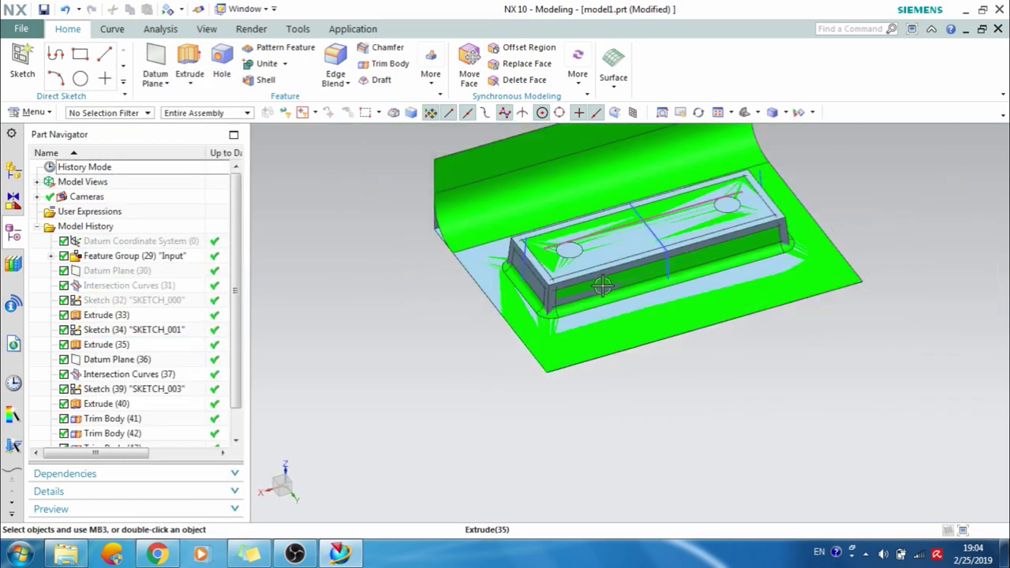
middle_click_drag(603, 285, 581, 273)
scroll(592, 319, "up", 5)
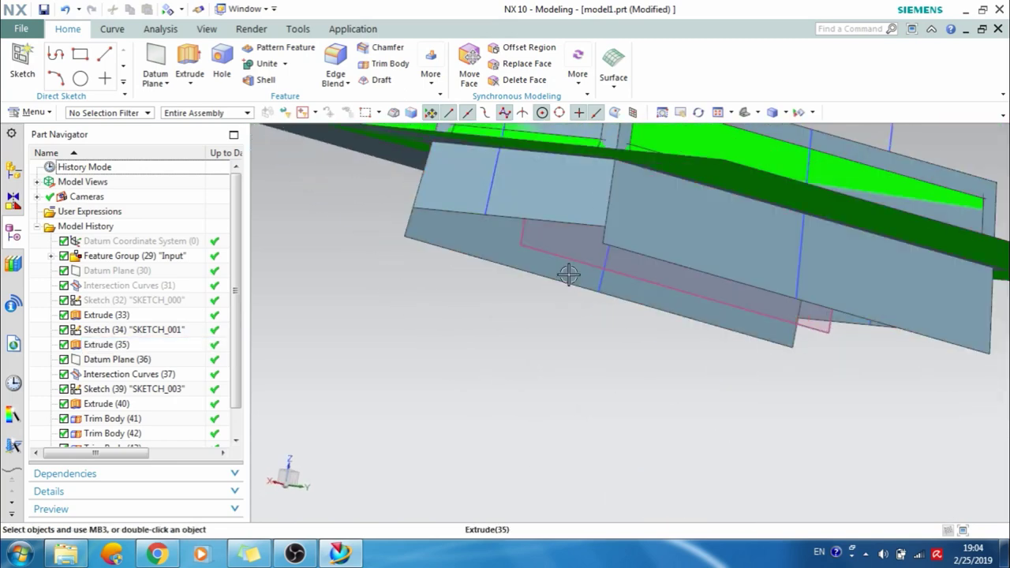
middle_click_drag(625, 307, 624, 305)
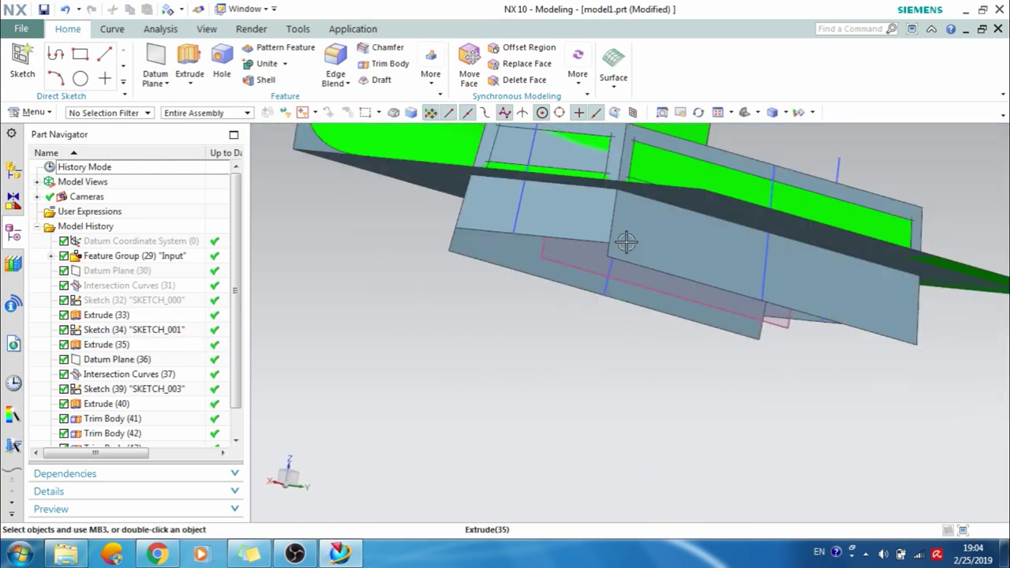
middle_click_drag(625, 239, 626, 257)
Hide the imported Input feature group, leaving only the rebuilt surfaces displayed.
left_click(131, 256)
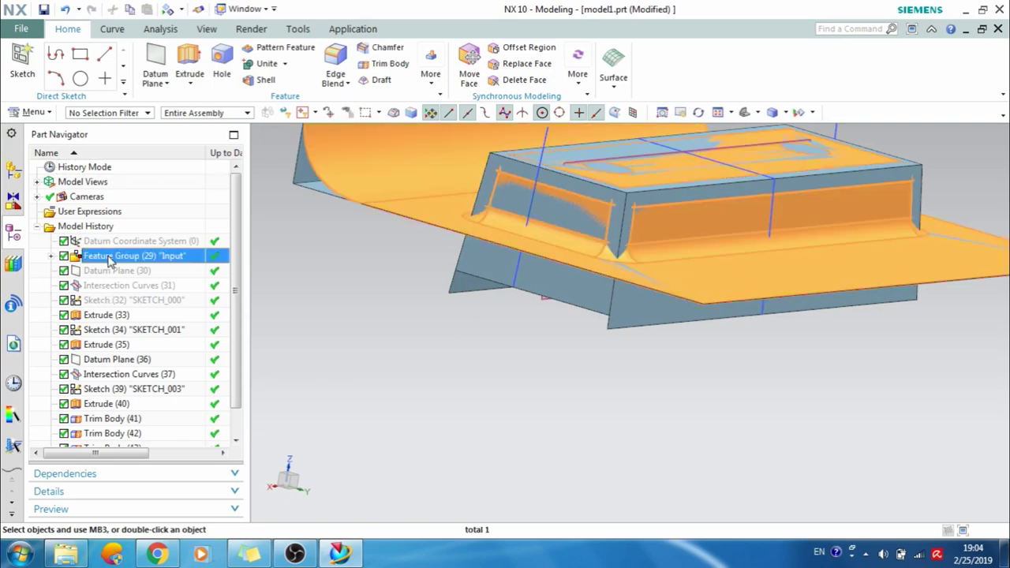
right_click(130, 256)
left_click(207, 115)
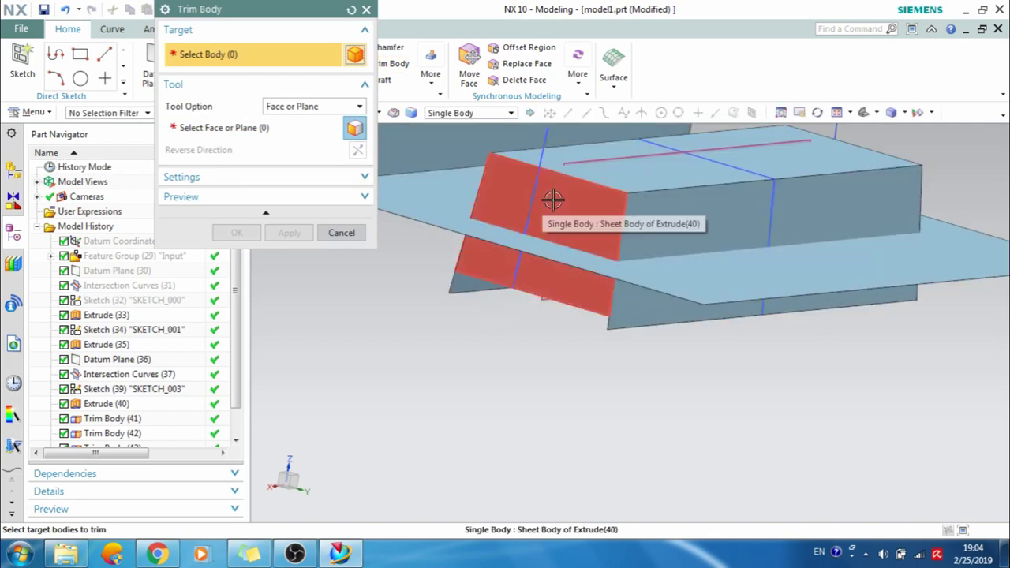
mouse_move(555, 226)
middle_mouse_down()
mouse_move(507, 230)
mouse_move(532, 206)
mouse_move(528, 228)
mouse_move(537, 234)
middle_mouse_up()
left_click(341, 232)
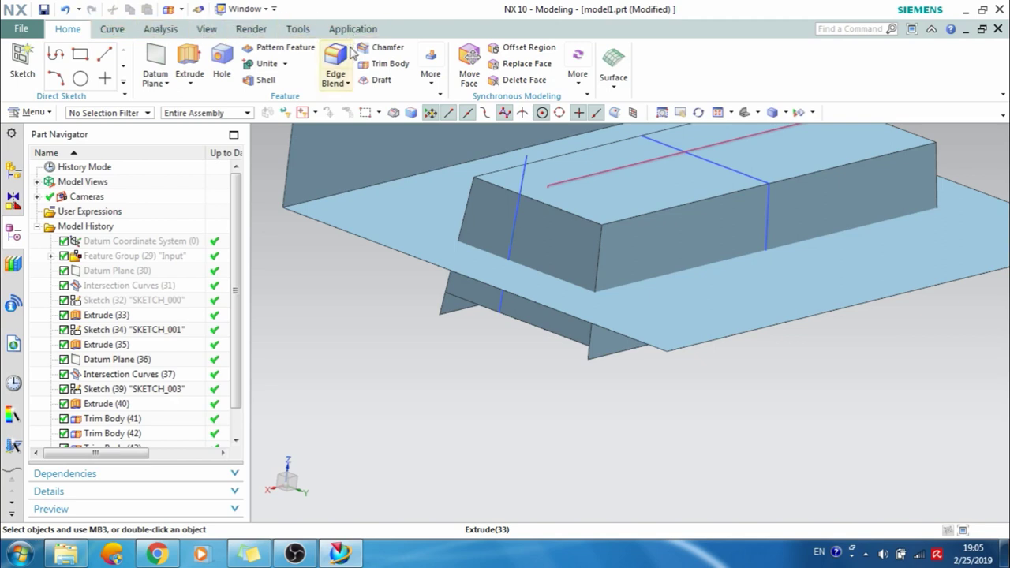
Enable the Surface commands and sew the two end walls and the boss extrusion into one sheet body.
right_click(720, 79)
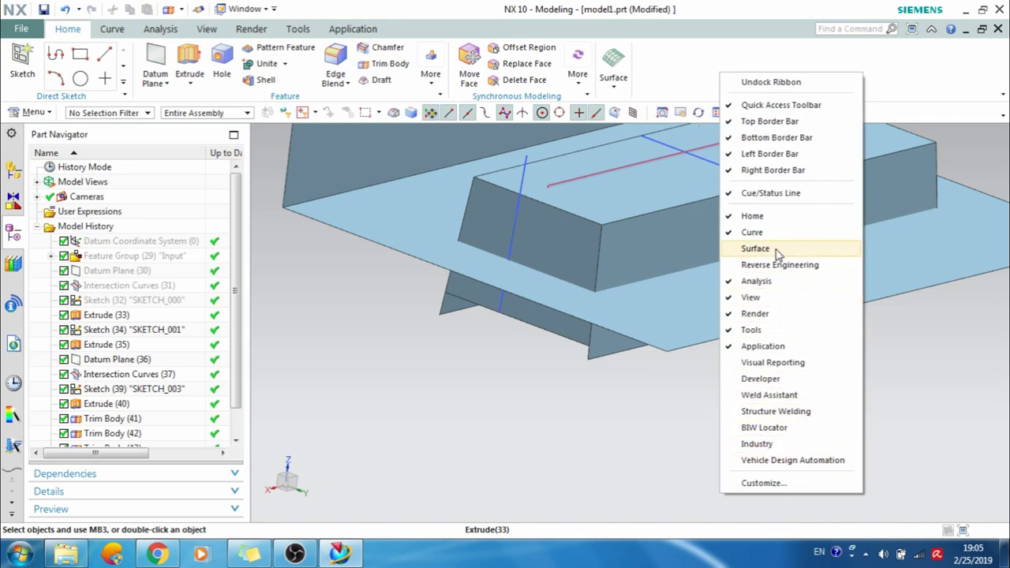
left_click(742, 249)
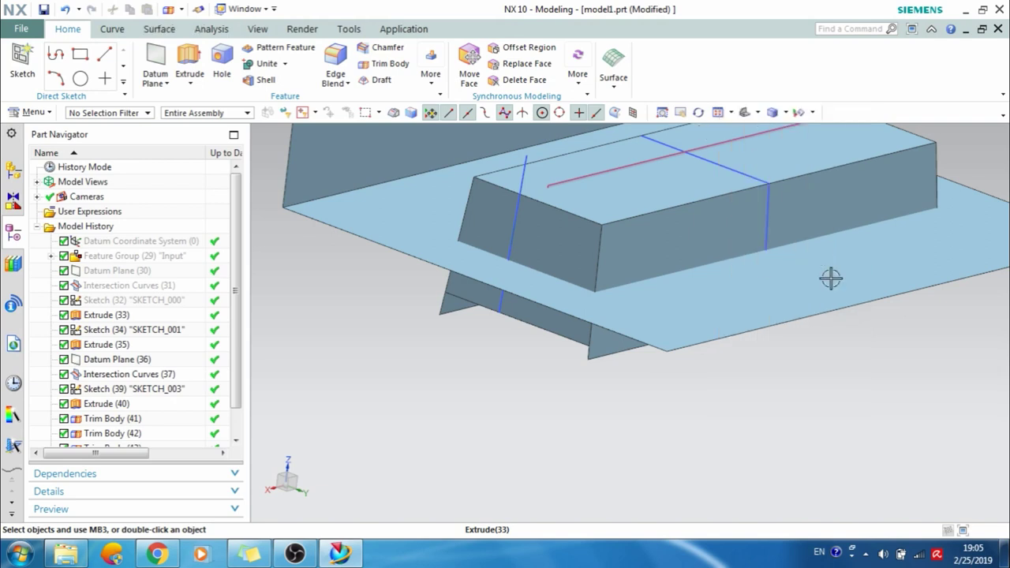
left_click(173, 30)
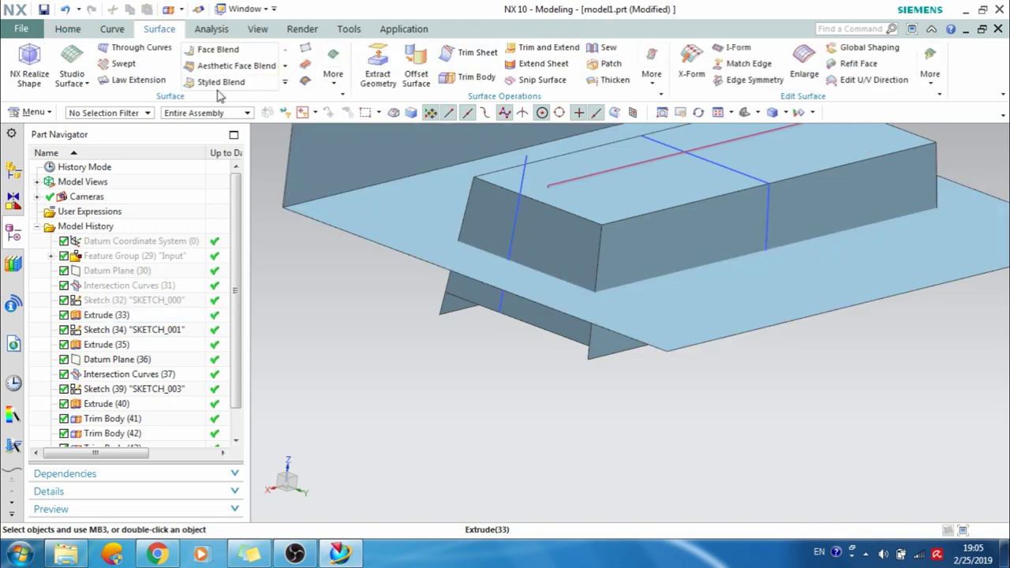
left_click(602, 49)
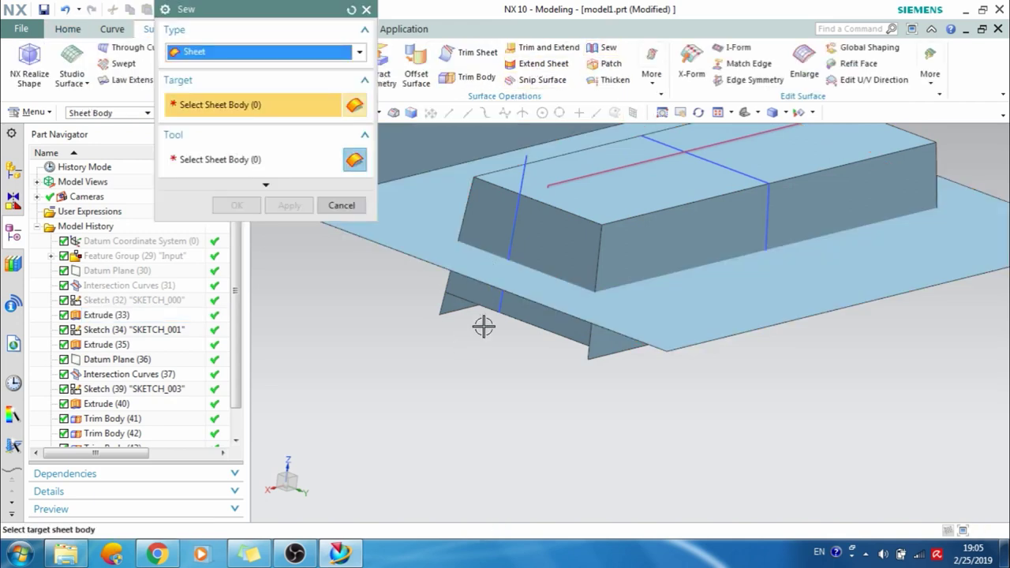
left_click(588, 228)
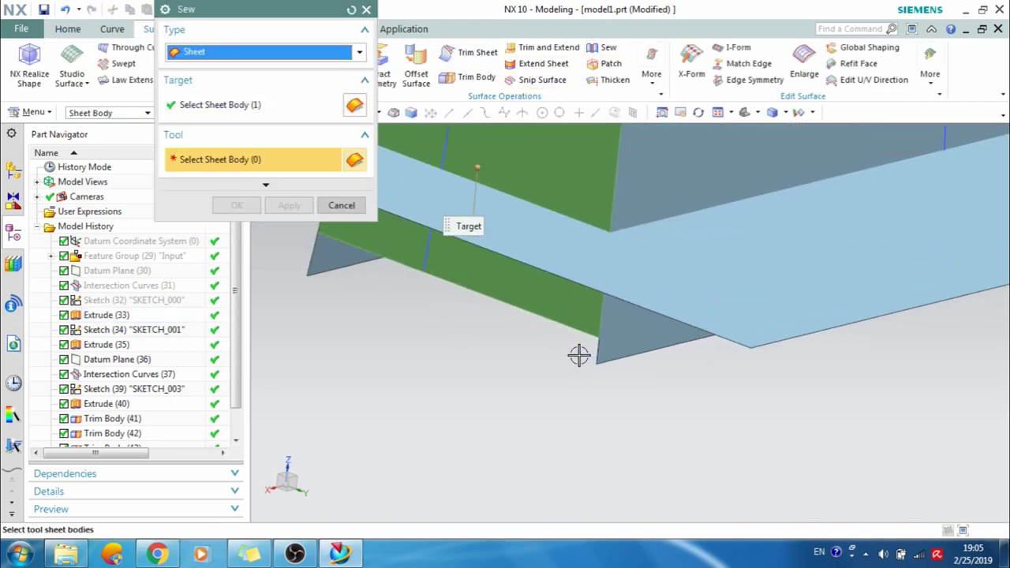
left_click(639, 244)
middle_click_drag(784, 217, 737, 198)
left_click(767, 195)
left_click(237, 206)
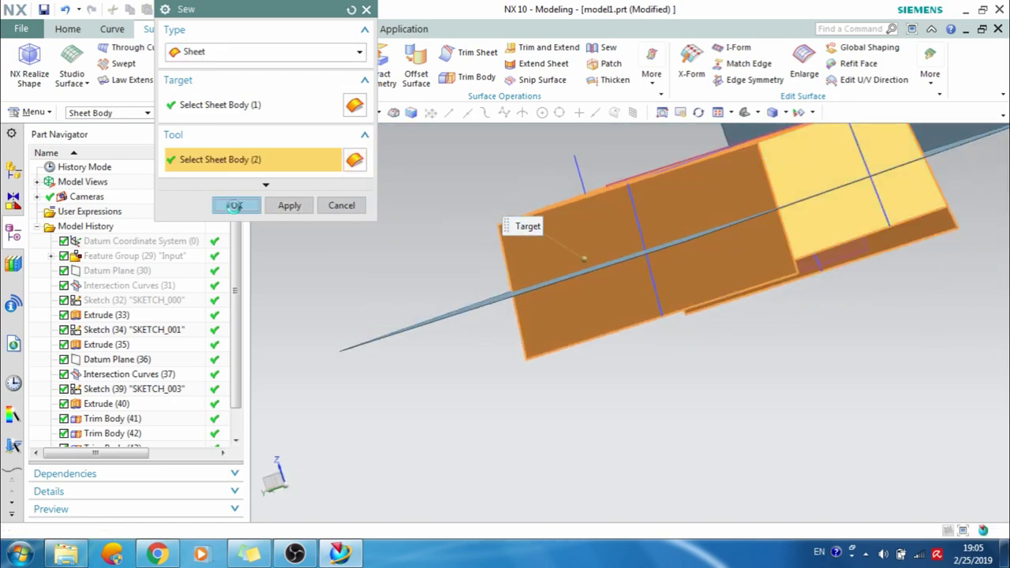
Trim the sewn boss body with the base extrusion's faces, removing the portion below the base.
middle_click_drag(745, 250, 787, 247)
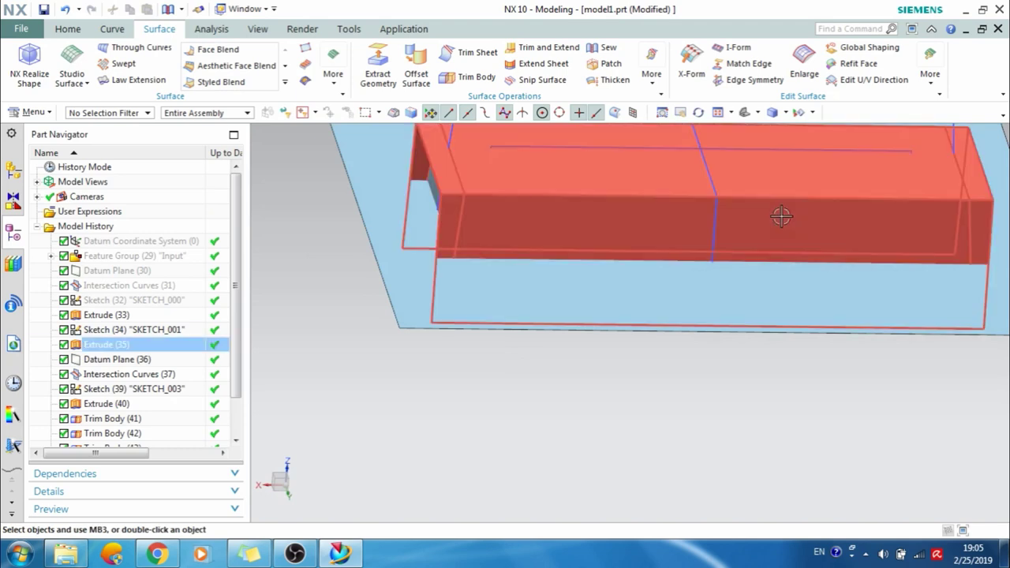
scroll(487, 229, "up", 2)
scroll(483, 229, "down", 4)
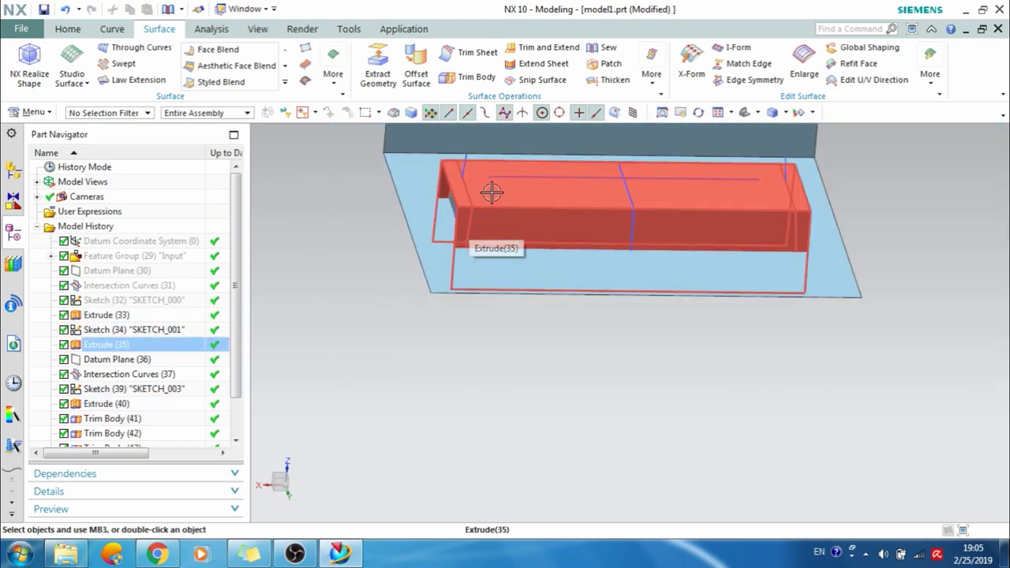
left_click(458, 77)
left_click(483, 222)
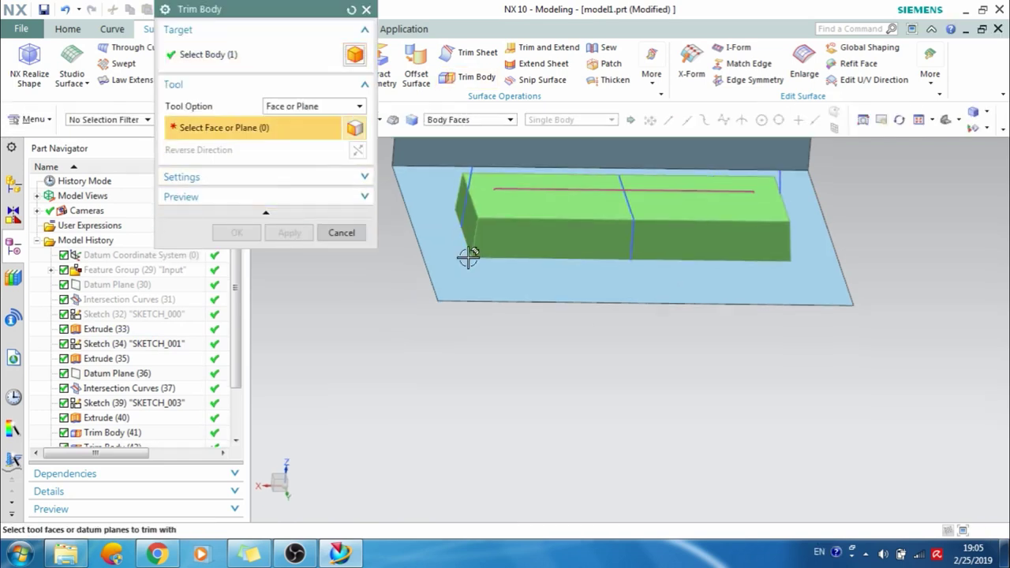
left_click(505, 273)
middle_click_drag(478, 314, 476, 261)
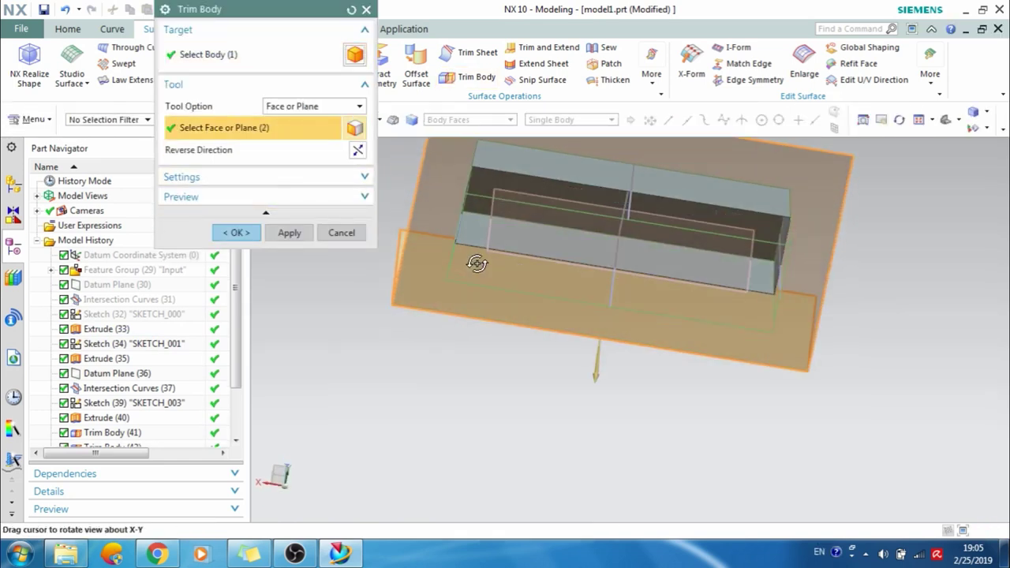
left_click(272, 233)
Trim the base body with the sewn boss's five faces, reversing the direction to remove the patch enclosed by the boss.
scroll(464, 221, "up", 5)
middle_click_drag(466, 222, 481, 235)
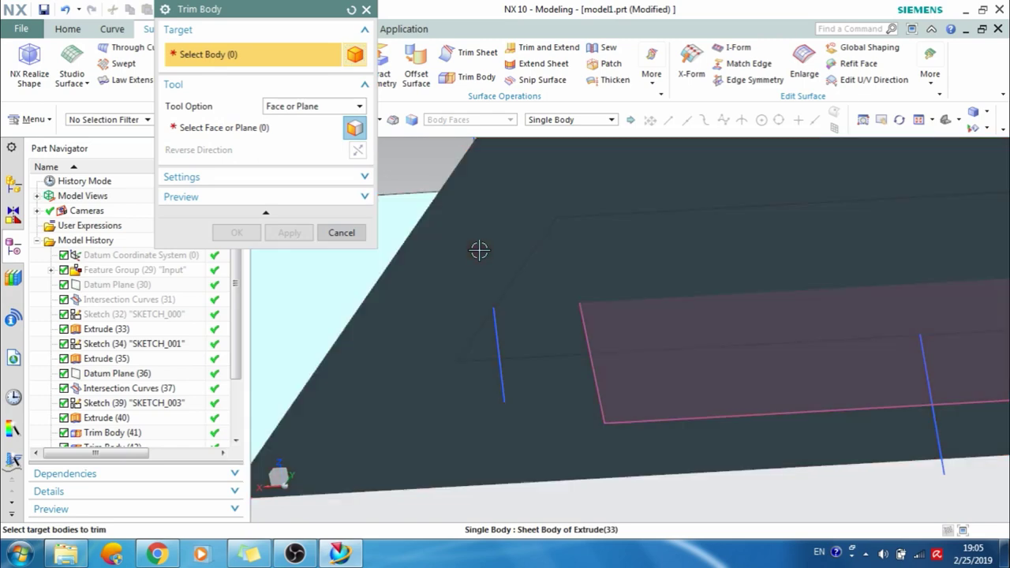
left_click(480, 250)
scroll(481, 273, "down", 2)
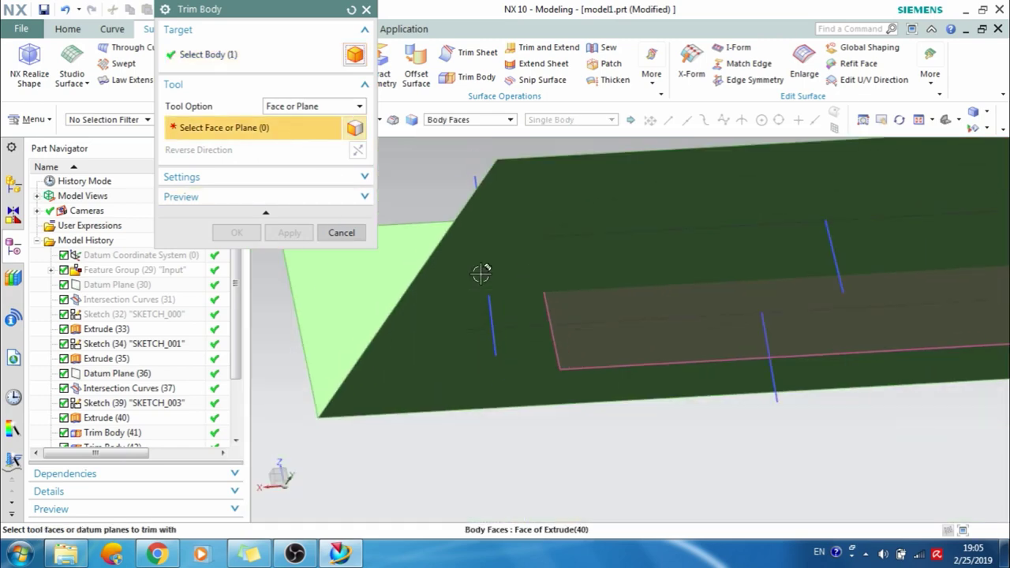
scroll(471, 303, "down", 2)
left_click(551, 345)
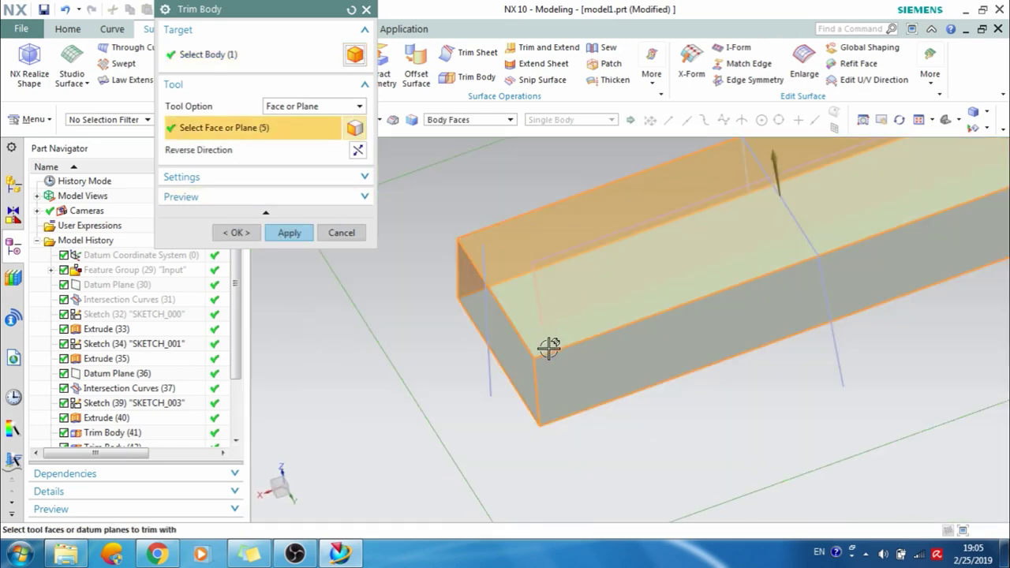
scroll(548, 259, "down", 2)
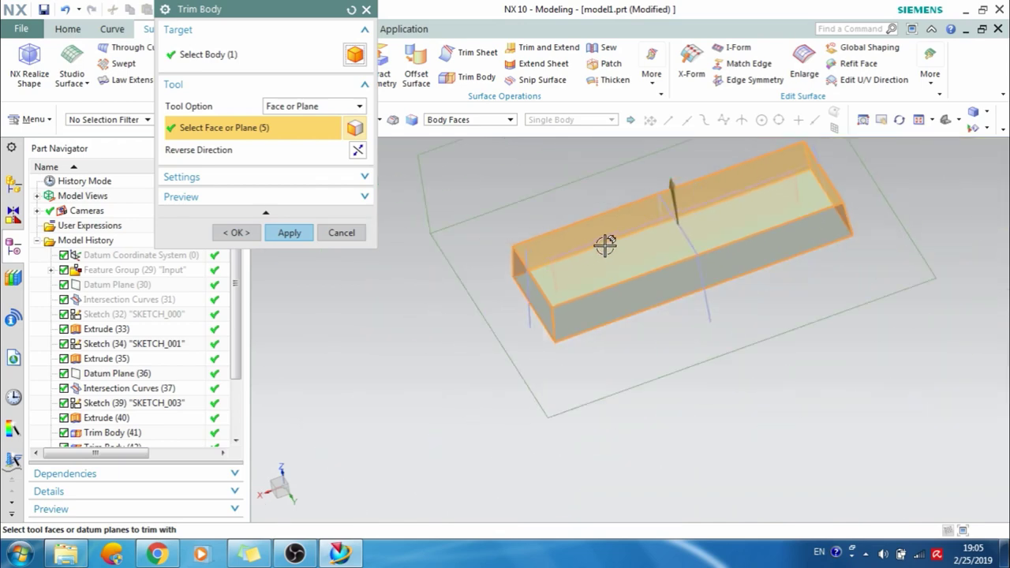
left_click(358, 150)
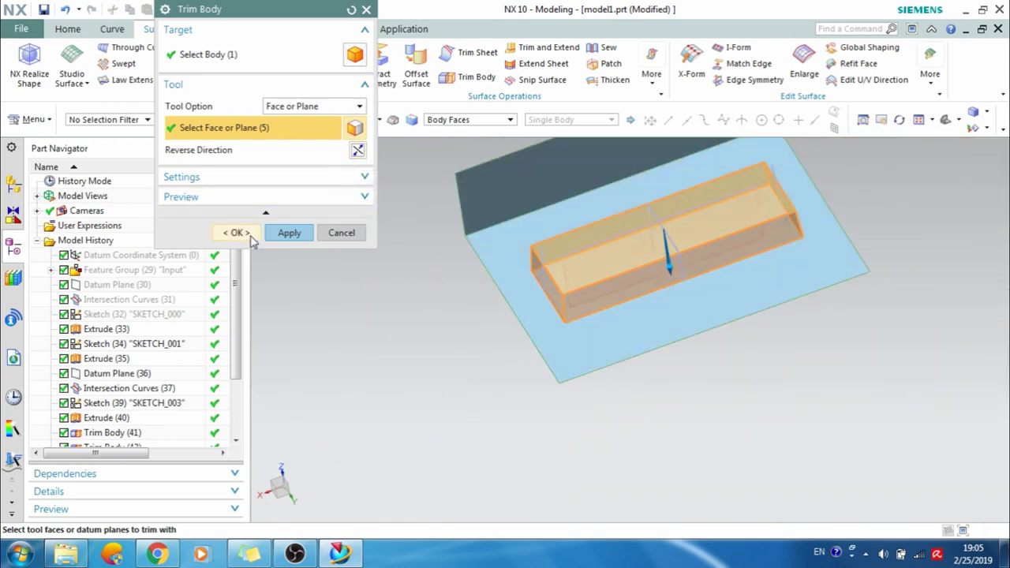
left_click(251, 234)
Display the imported Input feature group over the trimmed surfaces and compare the rebuilt boss and base with it.
left_click(123, 257)
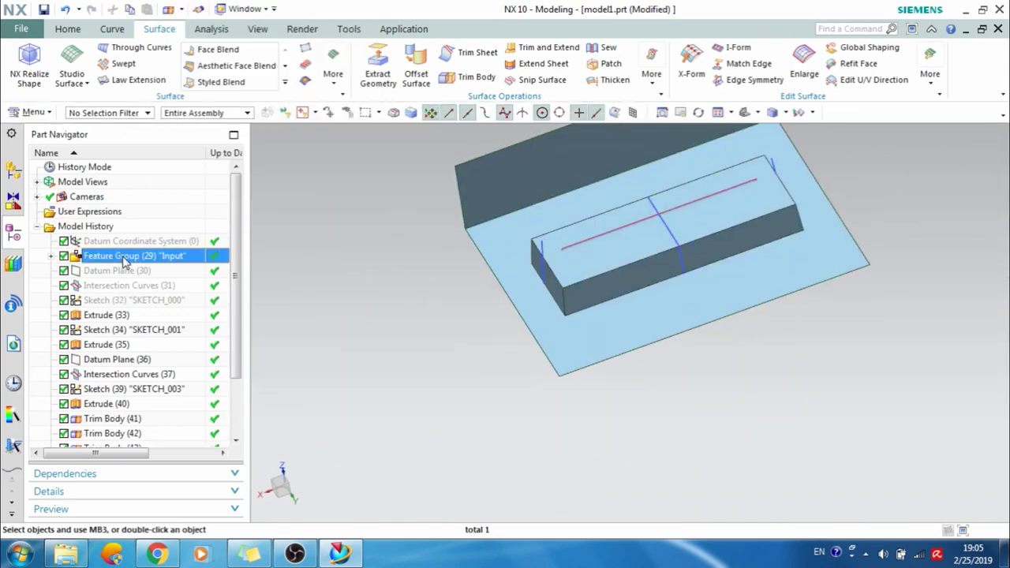
right_click(123, 261)
left_click(155, 110)
middle_click_drag(592, 268, 634, 278)
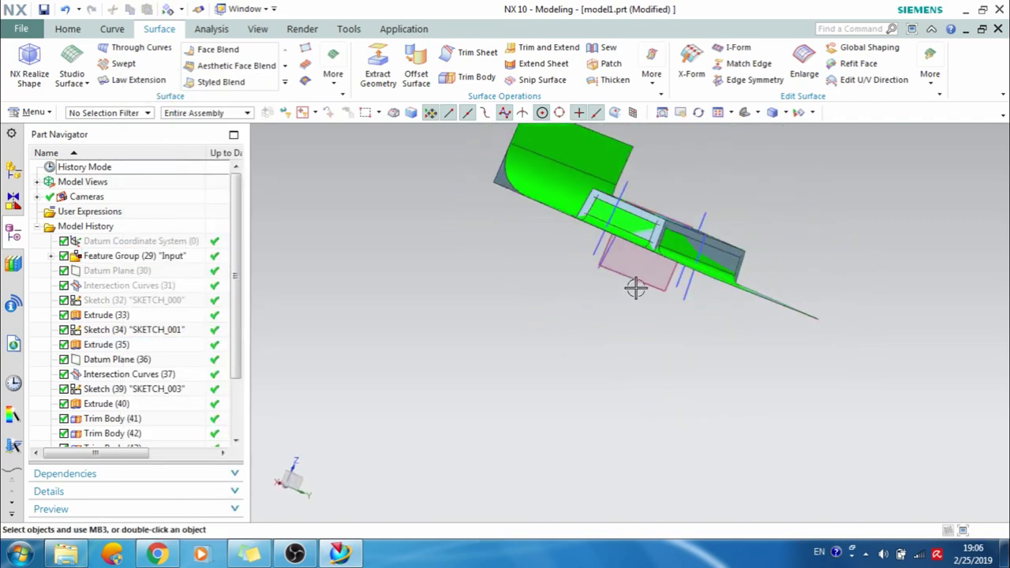
middle_click_drag(596, 420, 540, 271)
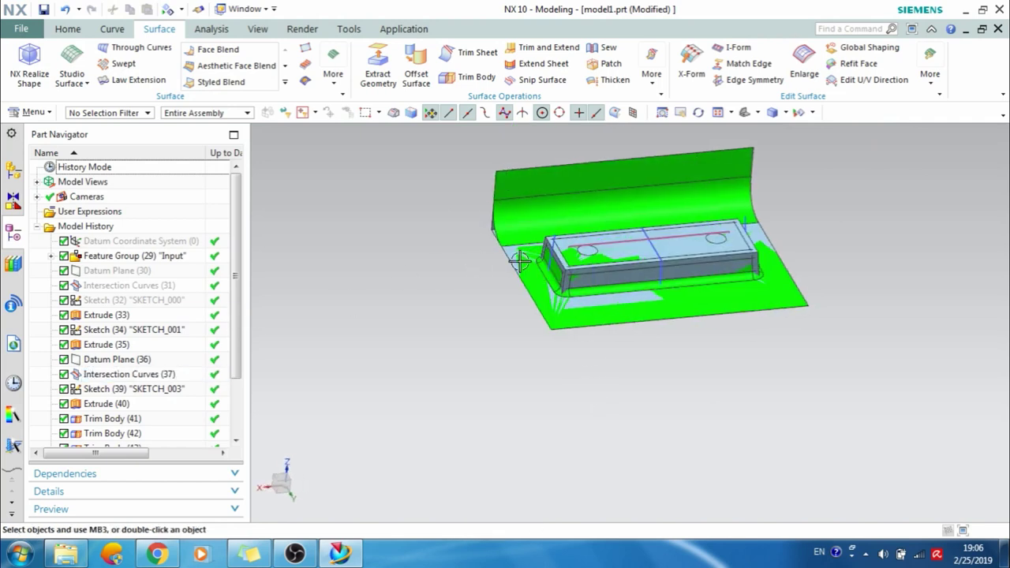
Suppress the two intersection curve features, Intersection Curves (31) and (37), in the model history.
left_click(173, 376)
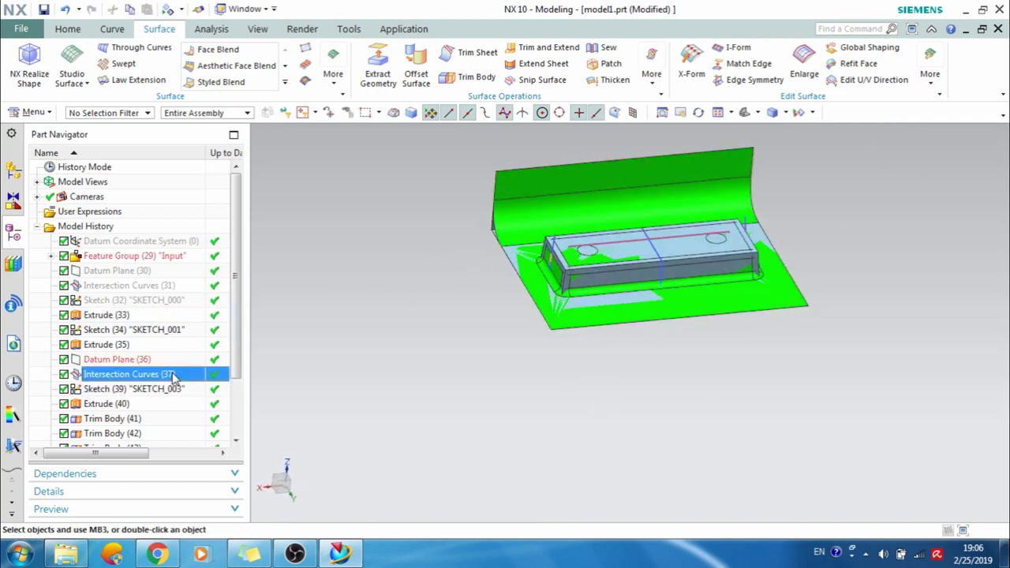
scroll(174, 377, "down", 2)
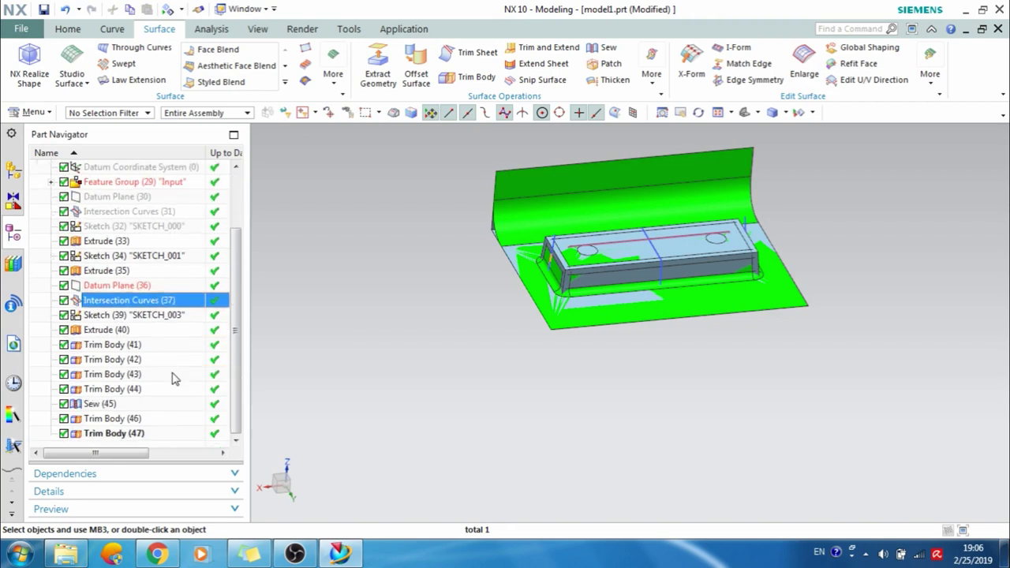
scroll(174, 367, "up", 2)
left_click(175, 286, "ctrl")
right_click(175, 286)
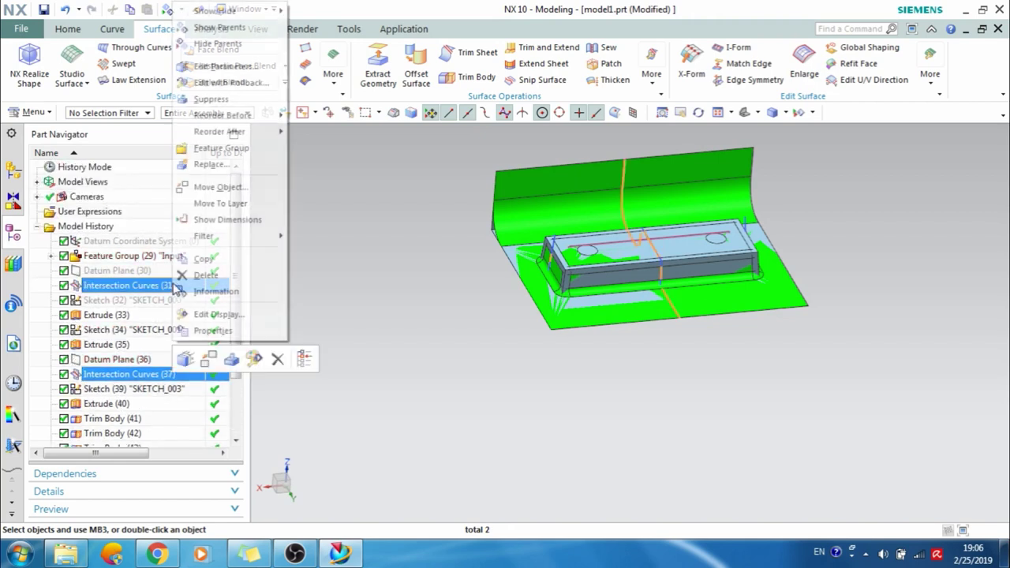
left_click(210, 276)
key("ctrl+z")
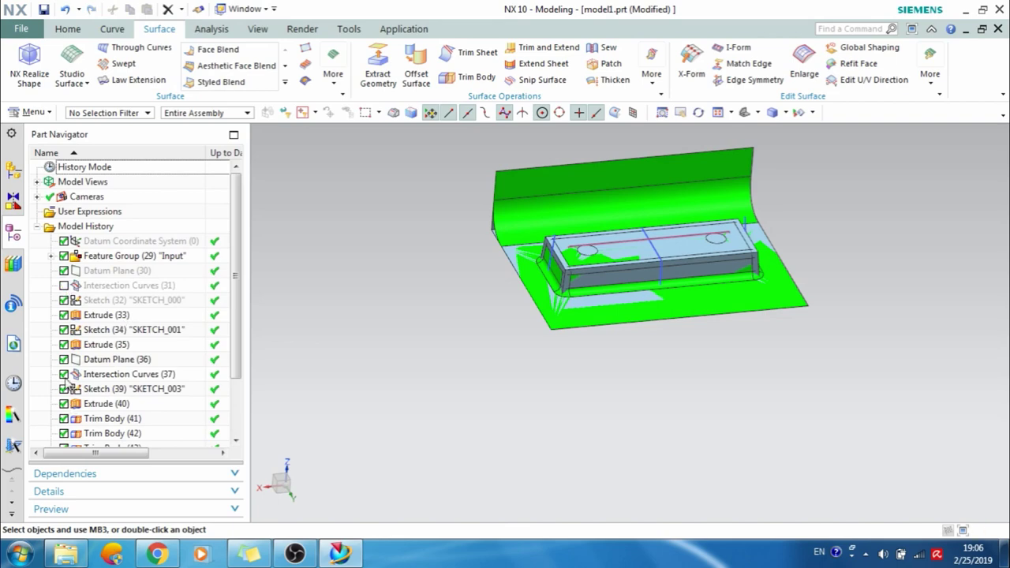
mouse_move(525, 266)
middle_mouse_down()
mouse_move(539, 234)
mouse_move(581, 302)
middle_mouse_up()
scroll(539, 234, "up", 2)
scroll(540, 234, "down", 2)
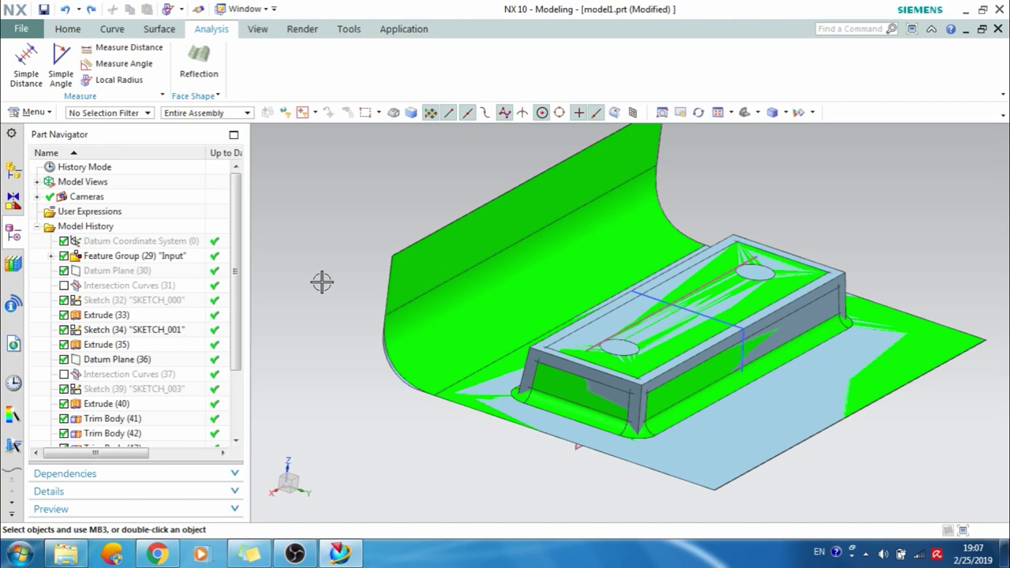
Examine the boss's walls, edges and corners against the overlaid imported surfaces from several angles.
left_click(68, 30)
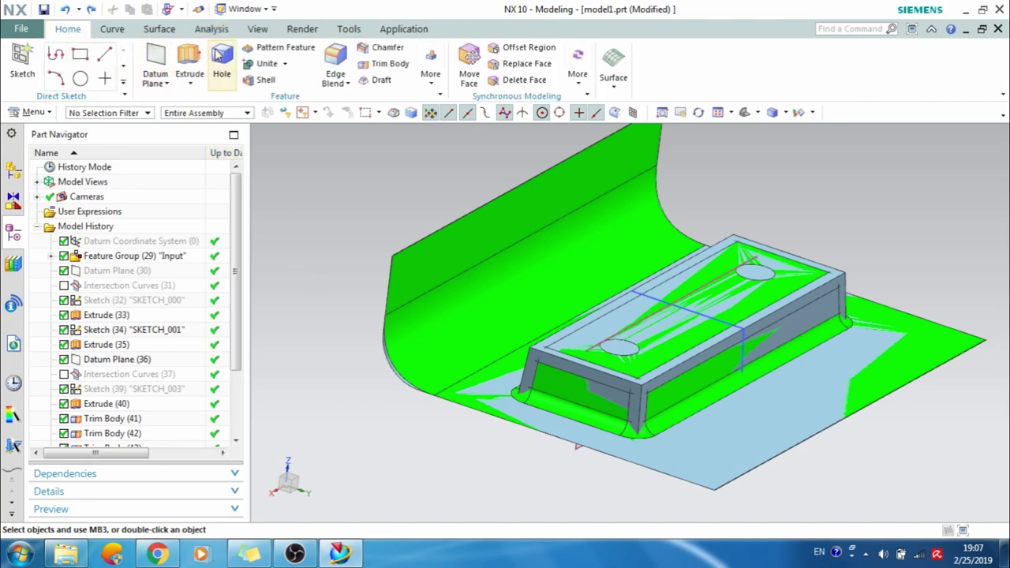
scroll(390, 248, "down", 3)
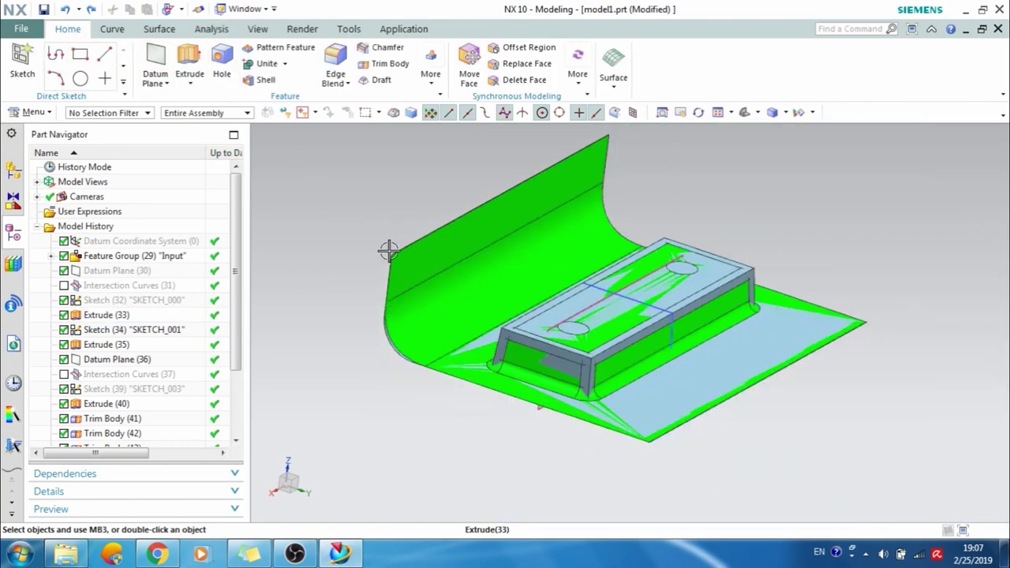
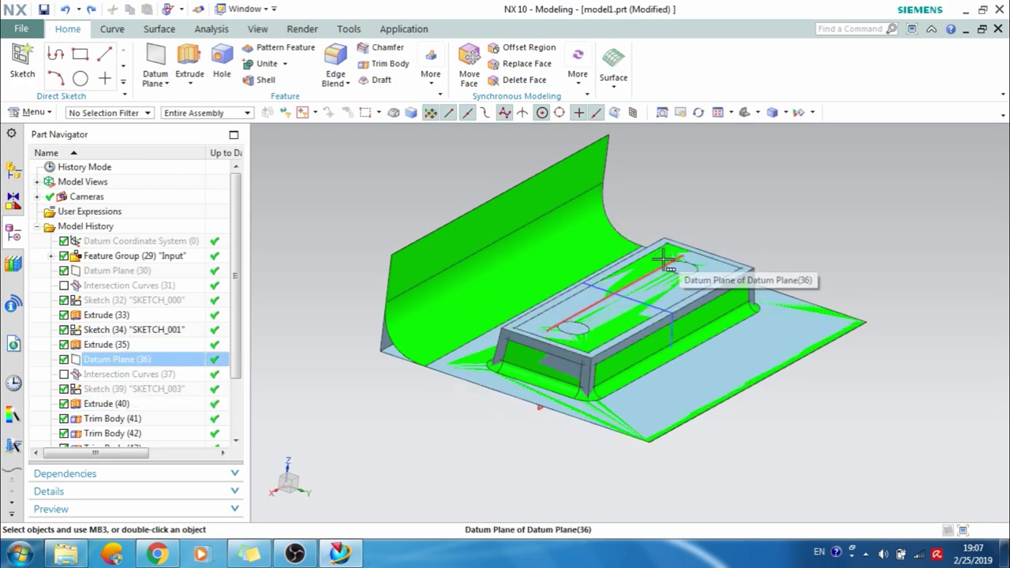
middle_click_drag(604, 328, 638, 357)
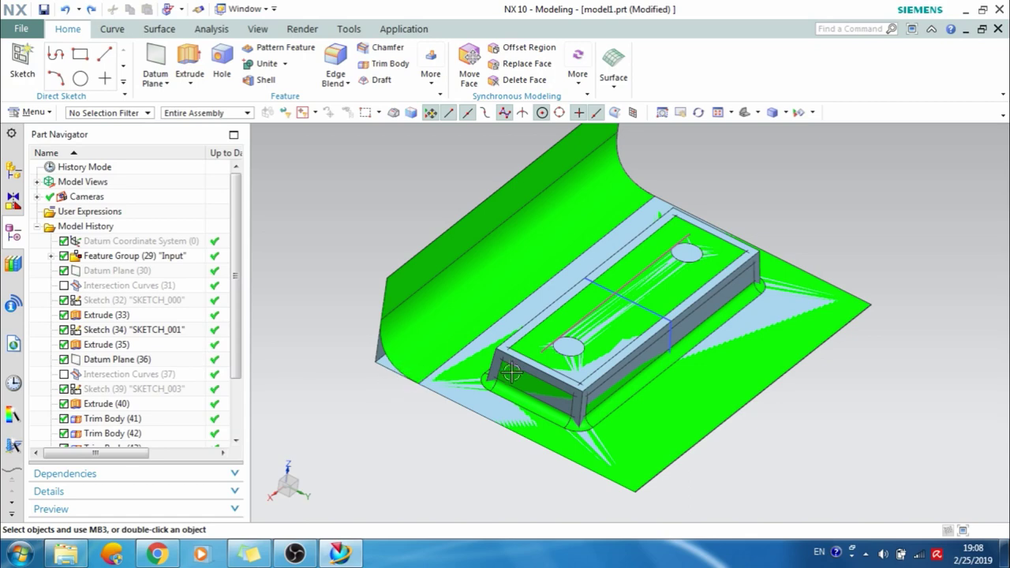
scroll(514, 369, "up", 5)
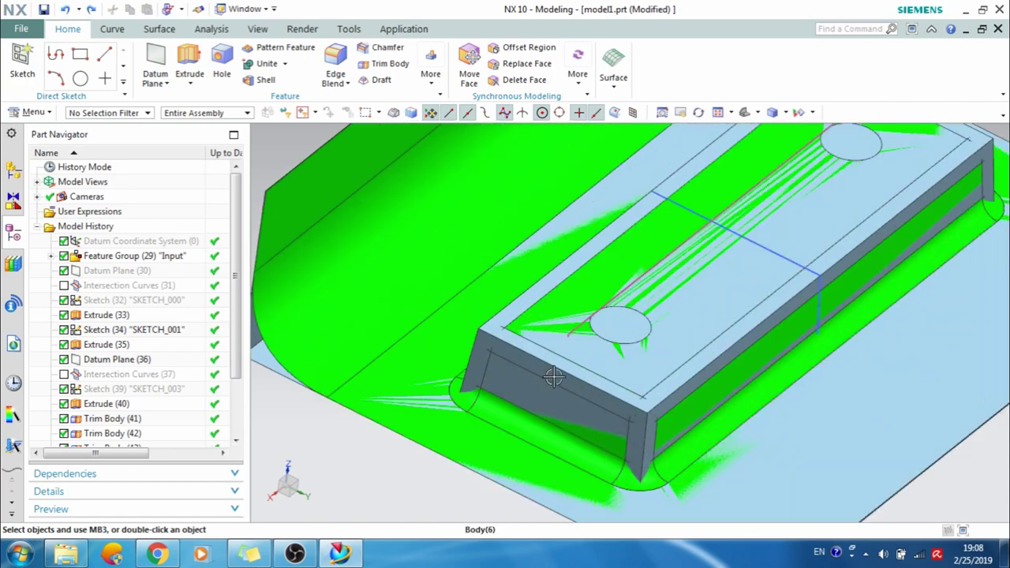
scroll(553, 347, "up", 4)
scroll(553, 348, "down", 5)
middle_click_drag(553, 347, 525, 273)
scroll(525, 274, "down", 2)
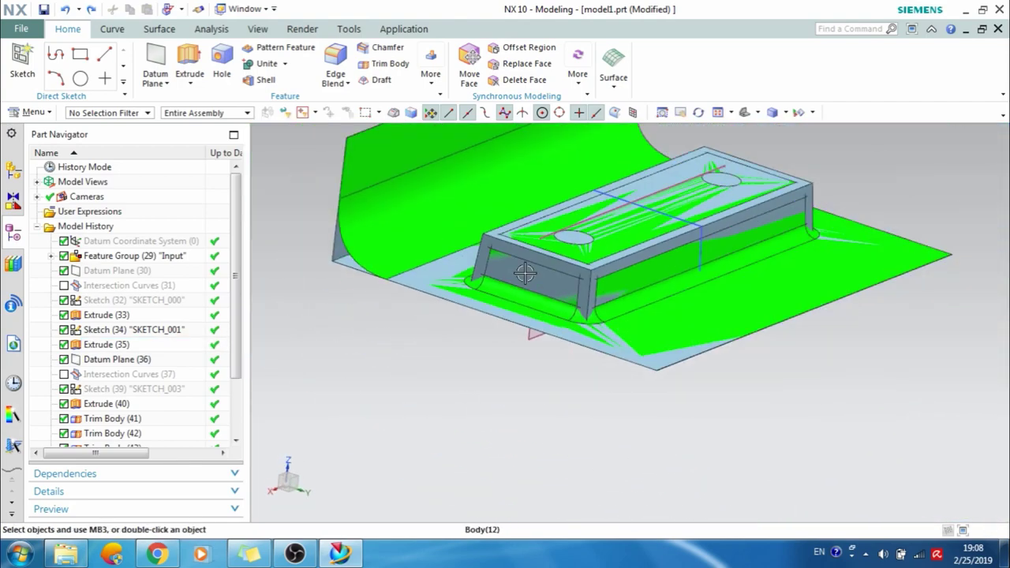
Hide Datum Plane (36), keeping the imported Input feature group displayed.
left_click(93, 361)
right_click(93, 361)
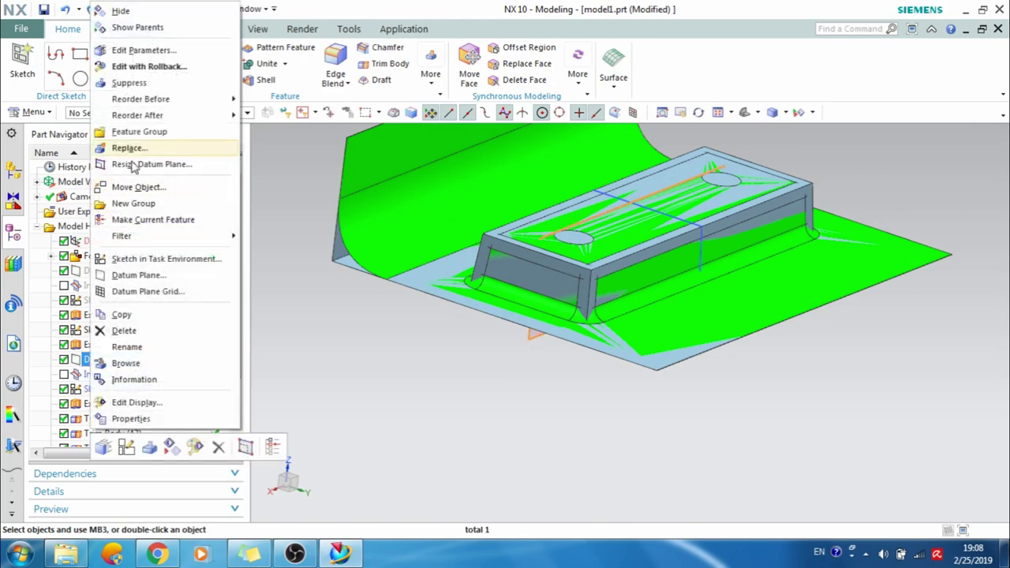
left_click(140, 12)
left_click(111, 258)
right_click(112, 258)
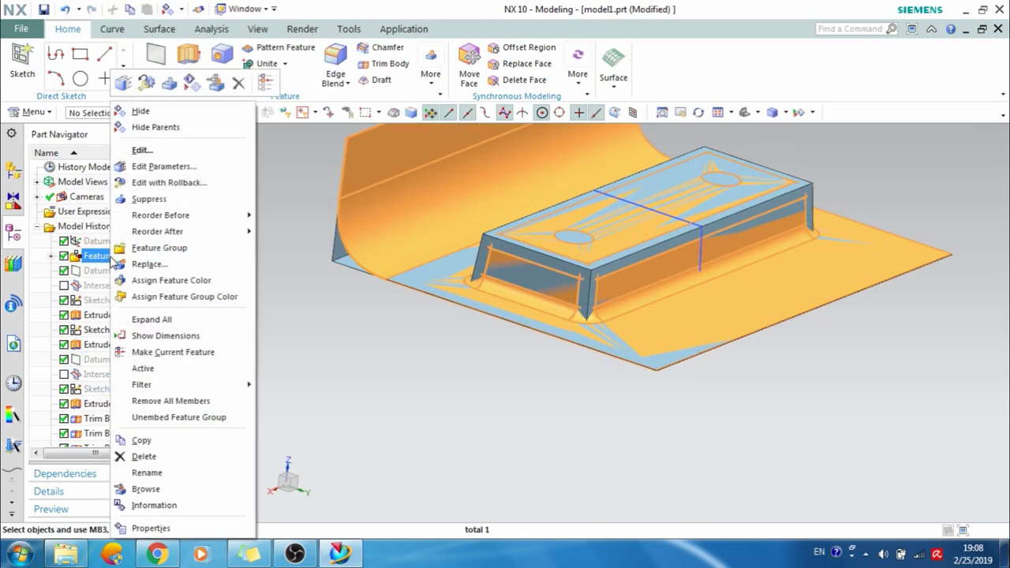
left_click(309, 311)
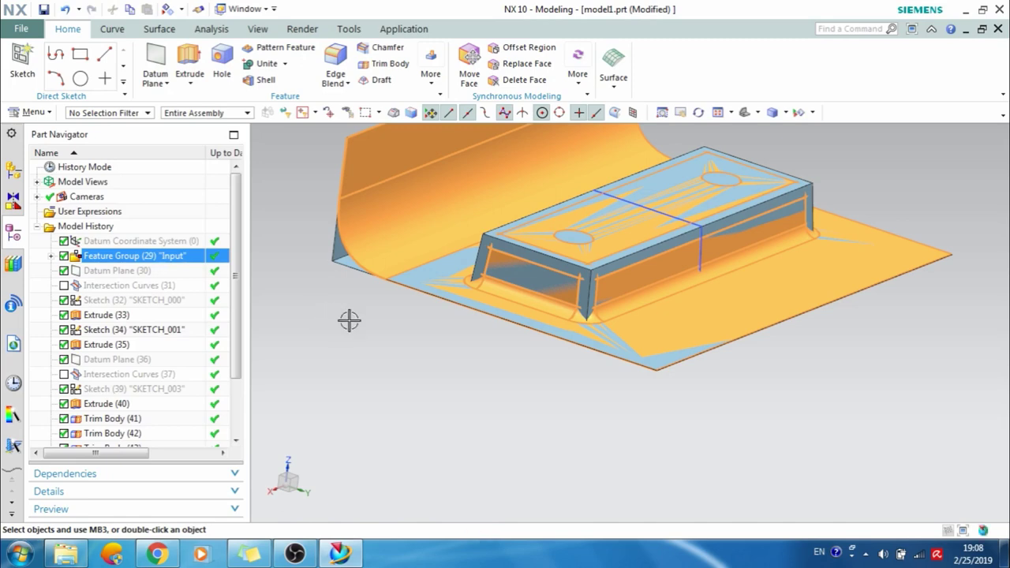
key("Escape")
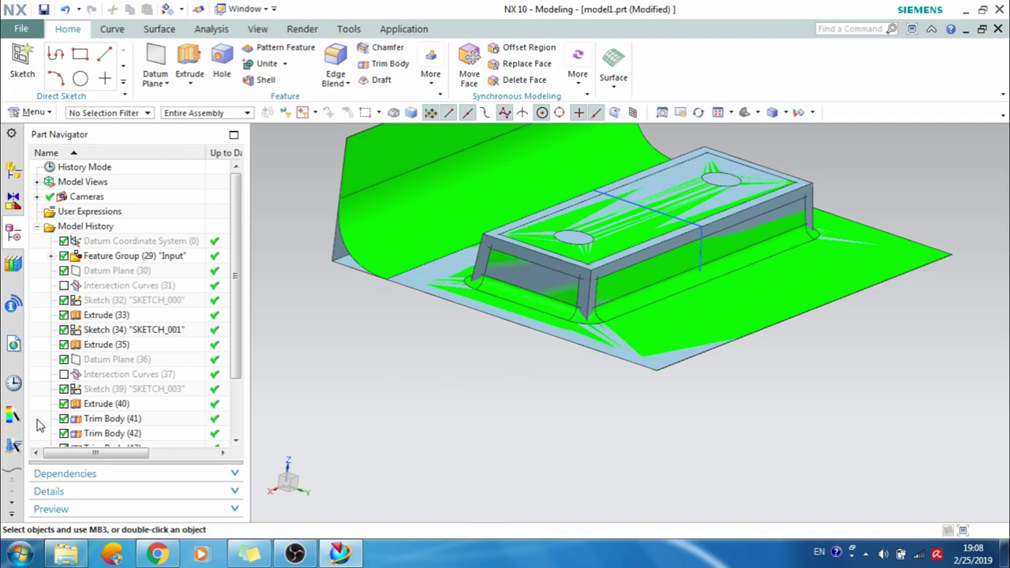
Hide the rebuilt base and sewn boss bodies so that only the imported surfaces are displayed.
scroll(103, 391, "down", 2)
scroll(103, 395, "up", 3)
scroll(116, 350, "down", 2)
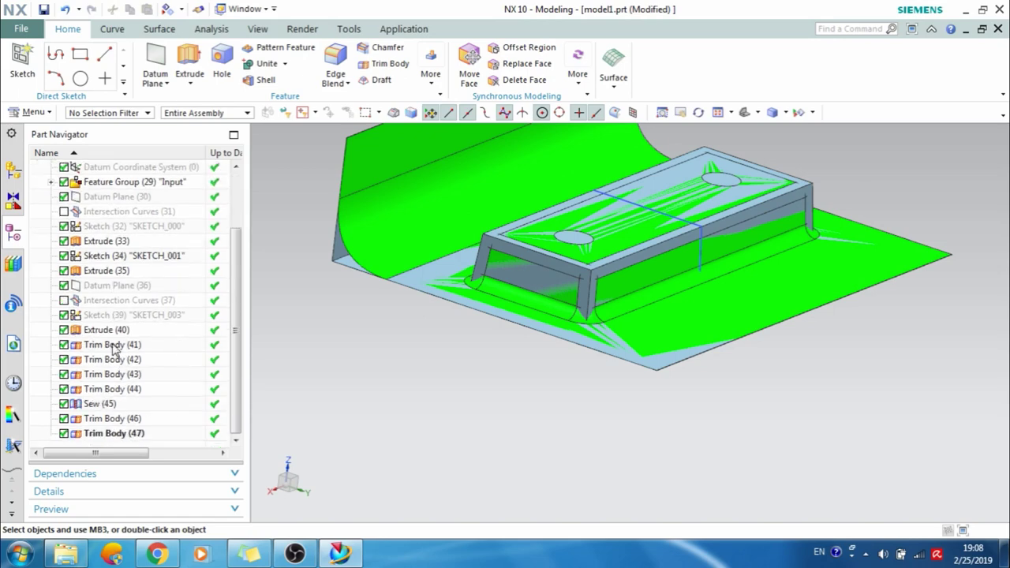
right_click(122, 444)
left_click(207, 109)
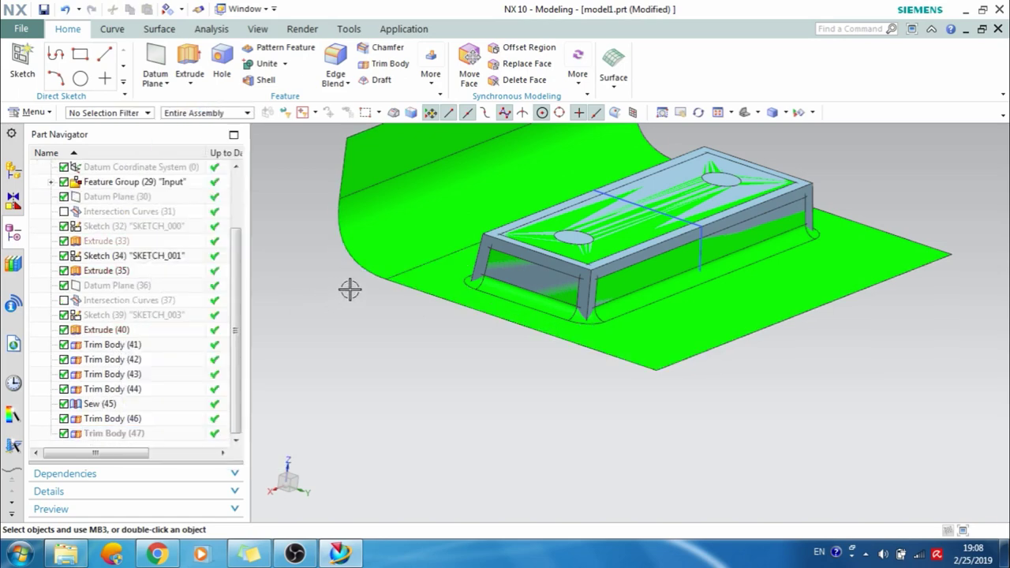
right_click(155, 405)
left_click(183, 9)
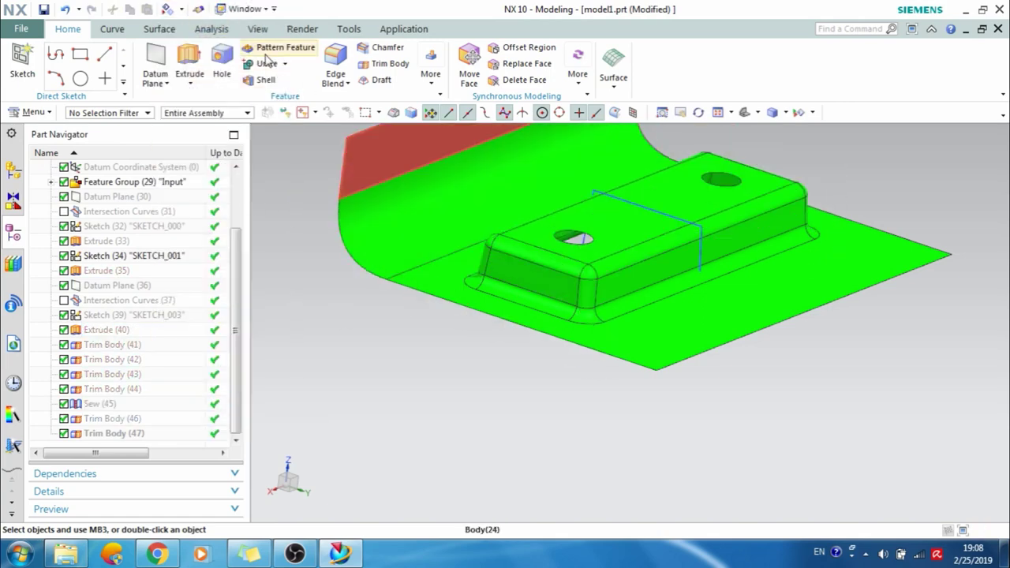
Measure the local radius at several points on the blends and corner of the imported boss.
left_click(209, 30)
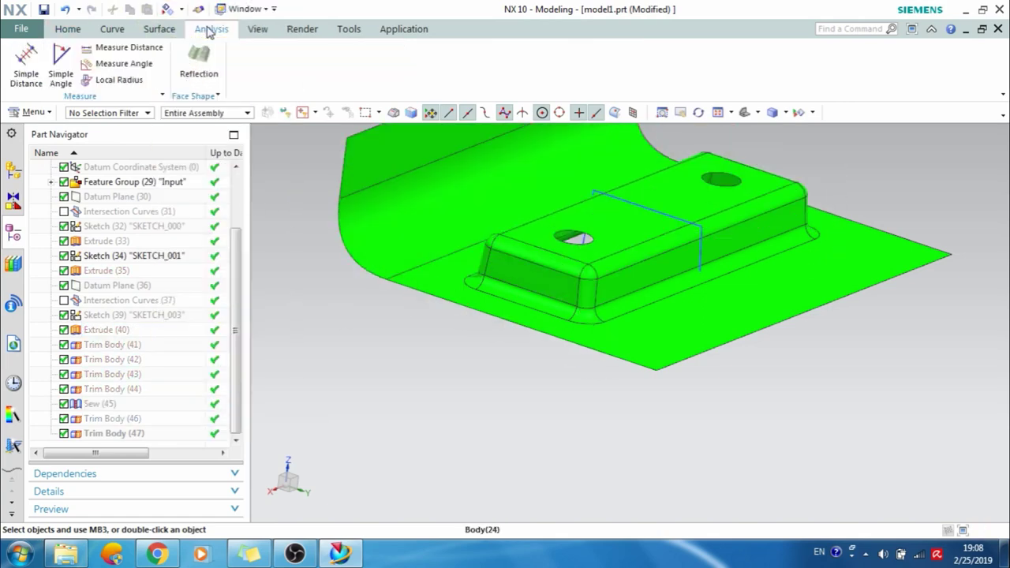
left_click(139, 82)
scroll(571, 295, "down", 3)
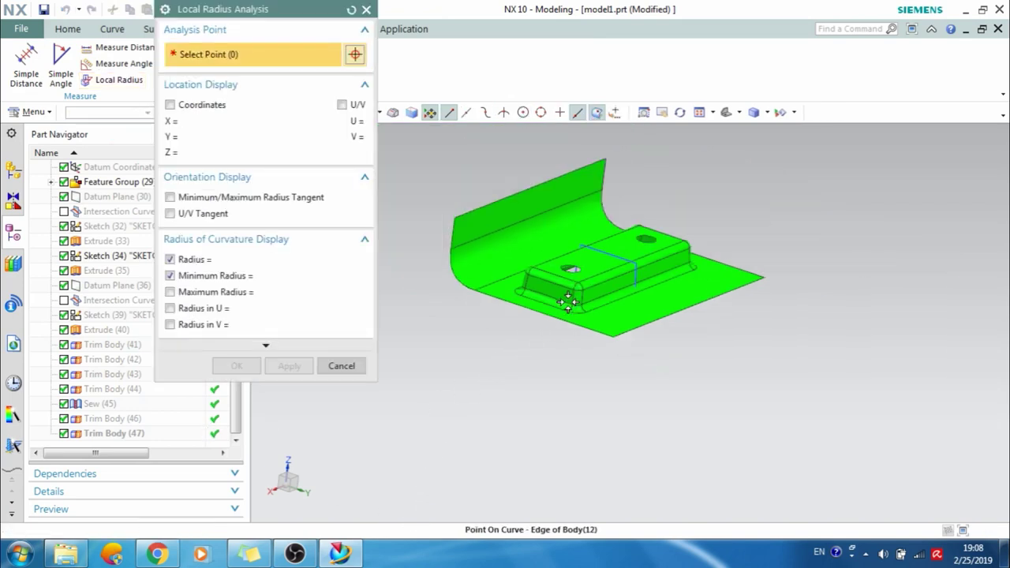
scroll(566, 311, "up", 6)
left_click(569, 247)
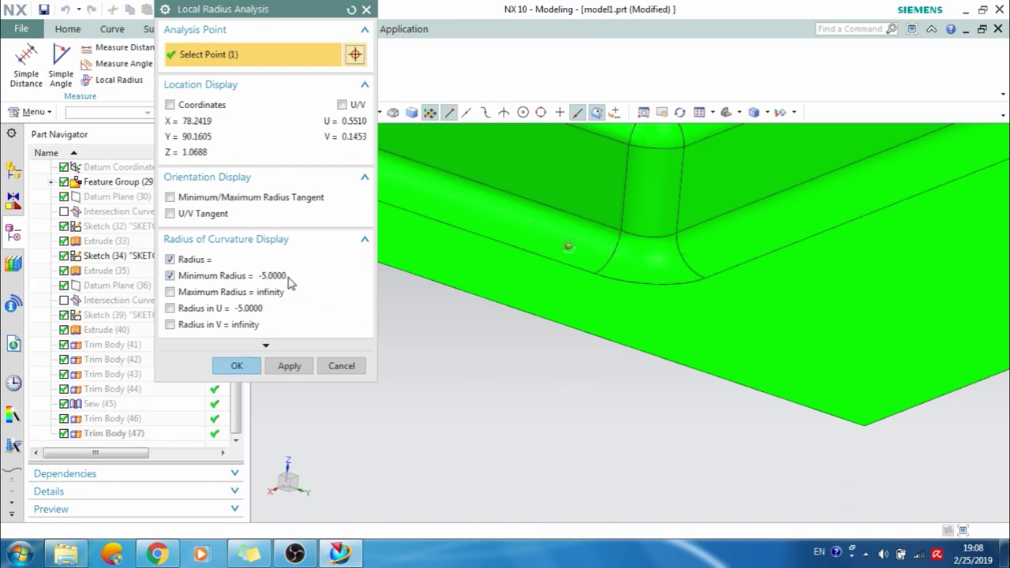
scroll(530, 382, "down", 3)
left_click(610, 223)
left_click(605, 262)
left_click(541, 206)
left_click(672, 190)
key("Escape")
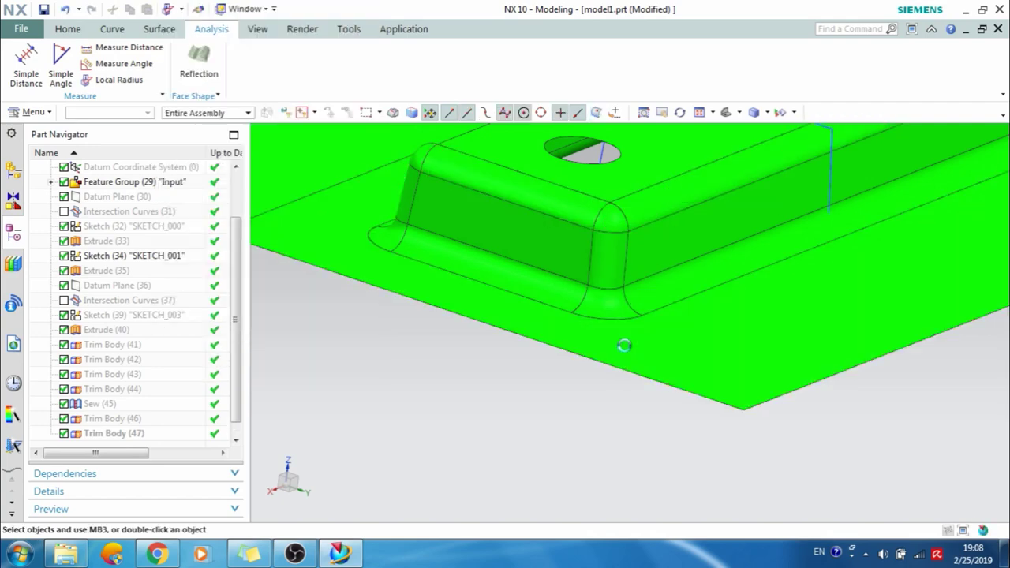
Hide the imported Input feature group and display the rebuilt boss and base bodies.
scroll(600, 330, "up", 3)
scroll(607, 325, "down", 3)
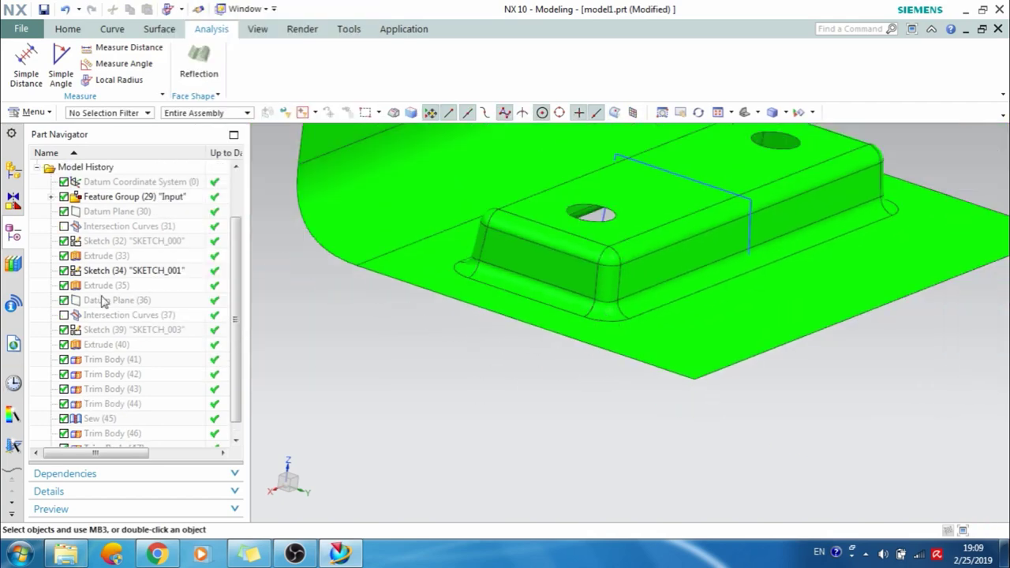
right_click(150, 196)
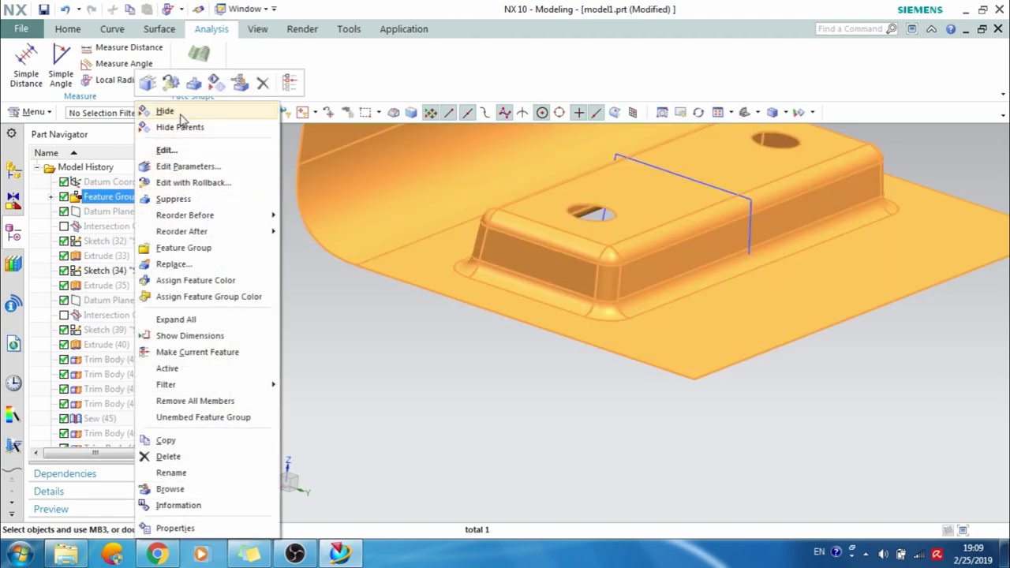
left_click(166, 109)
left_click(96, 403)
right_click(99, 404)
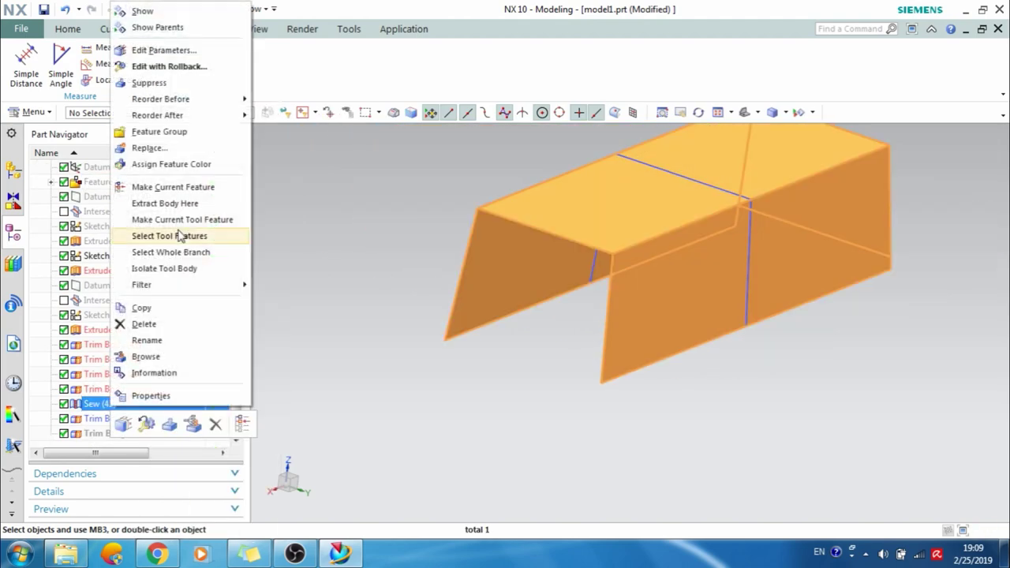
left_click(186, 14)
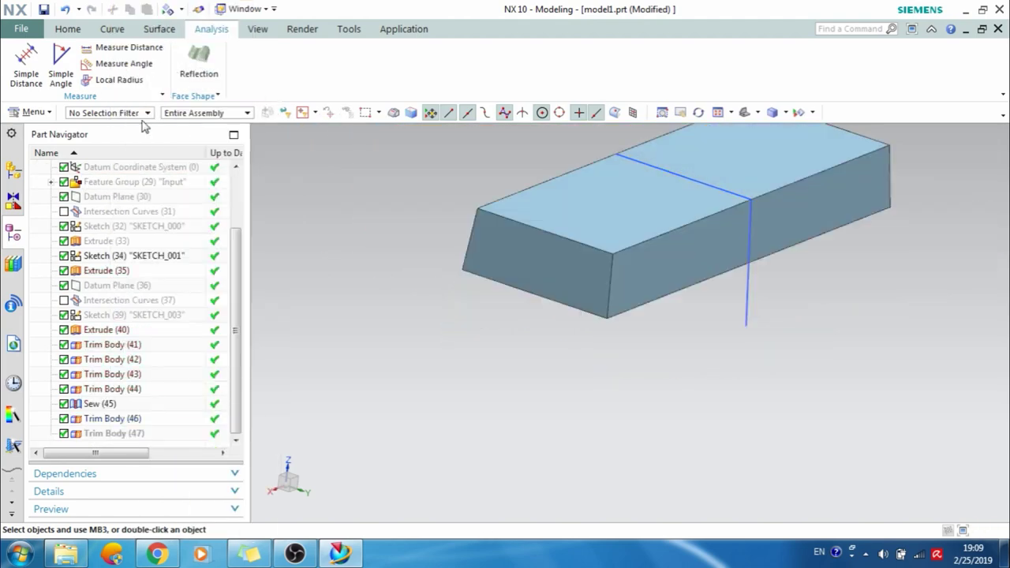
left_click(135, 434)
right_click(131, 433)
left_click(161, 81)
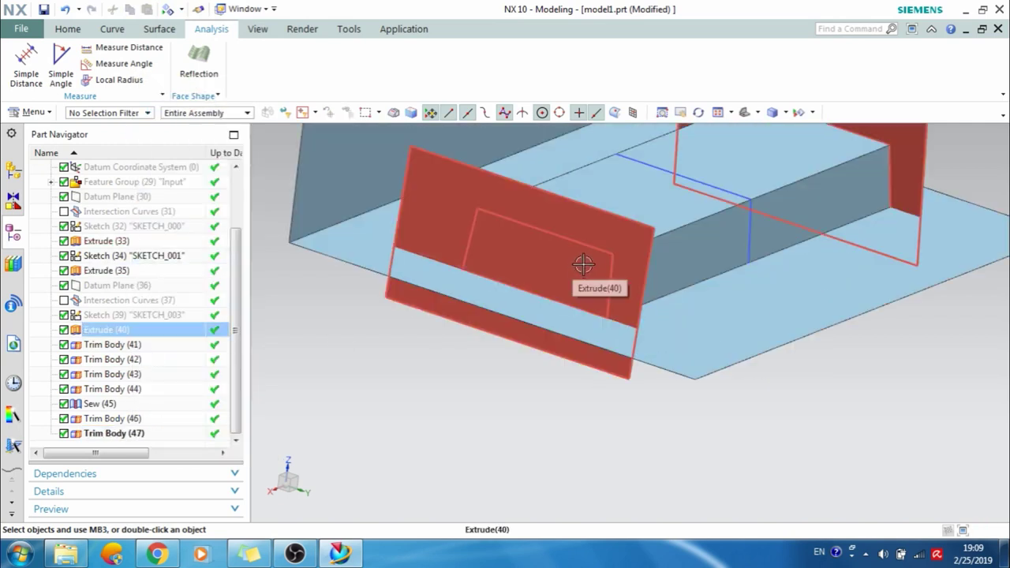
Sew the trimmed base and boss sheet bodies into one sheet body.
scroll(631, 371, "down", 2)
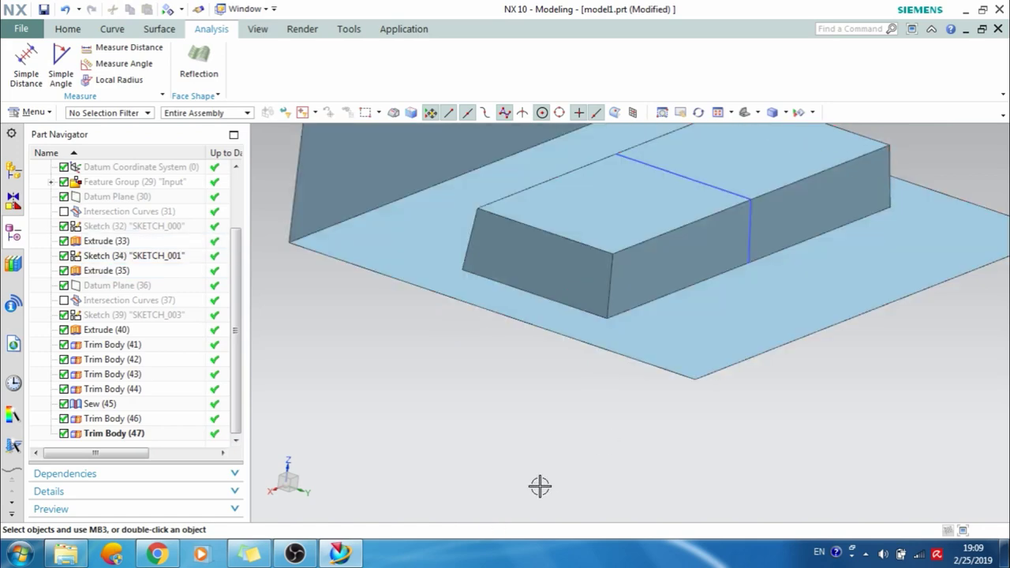
left_click(68, 29)
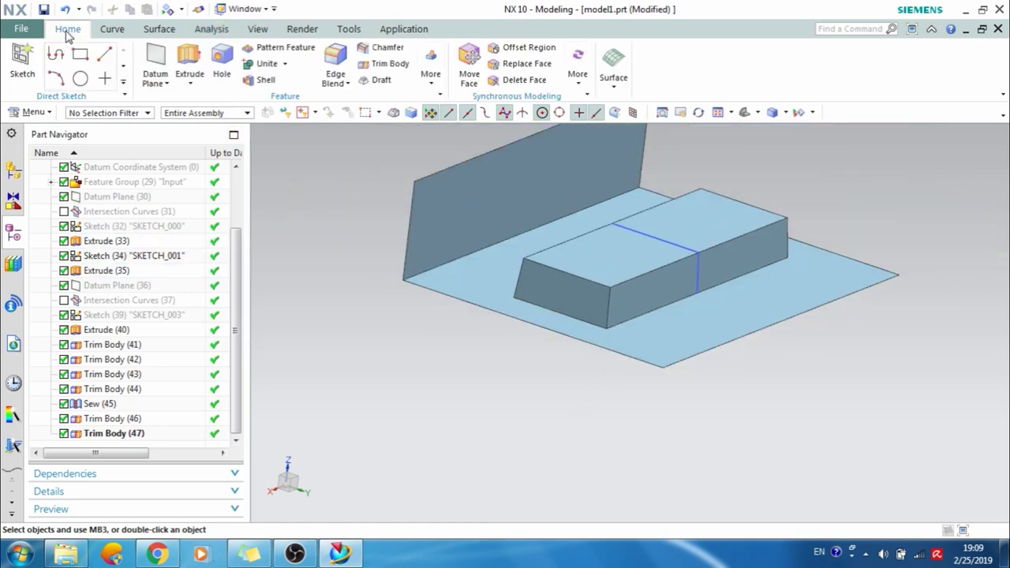
left_click(159, 29)
left_click(605, 48)
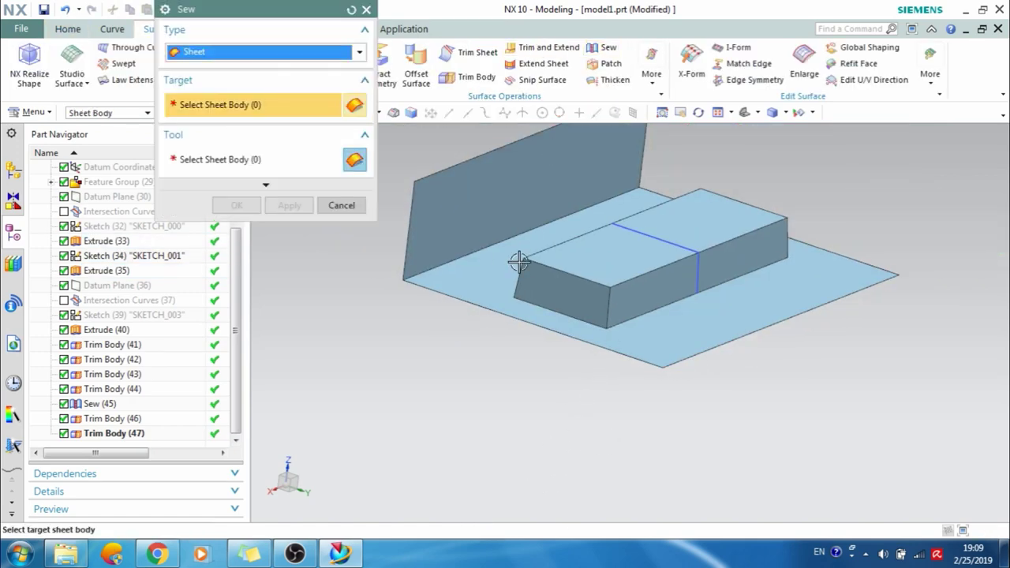
left_click(510, 244)
left_click(576, 266)
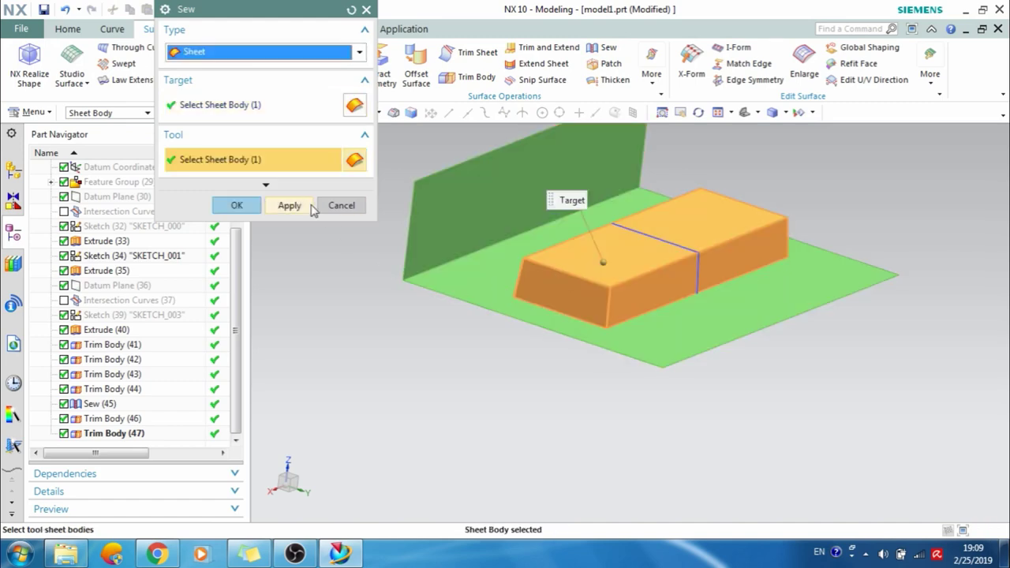
left_click(236, 205)
Hide and redisplay the sewn body to check that the base and boss are joined.
scroll(498, 305, "up", 4)
scroll(497, 305, "down", 5)
right_click(497, 305)
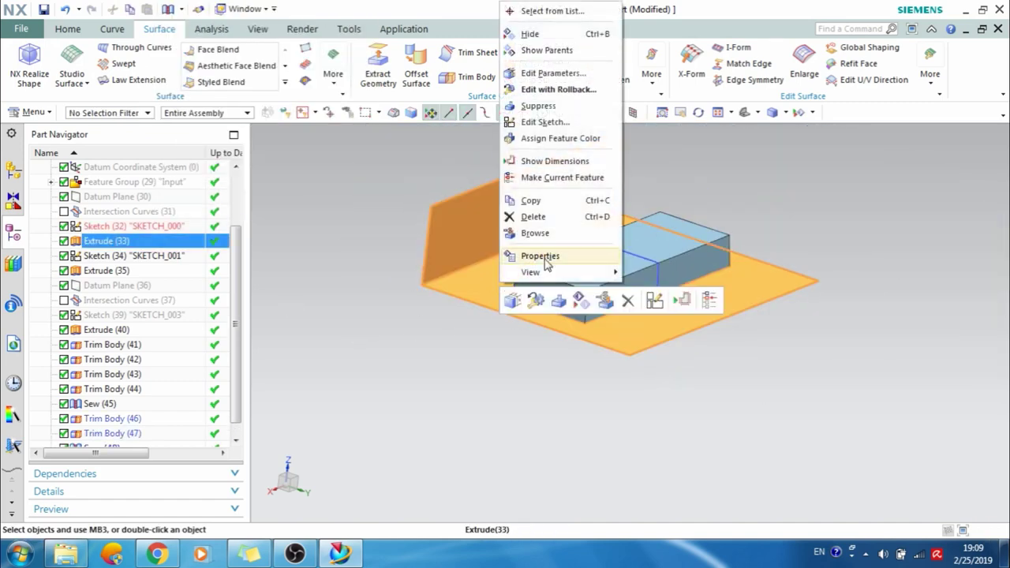
left_click(542, 35)
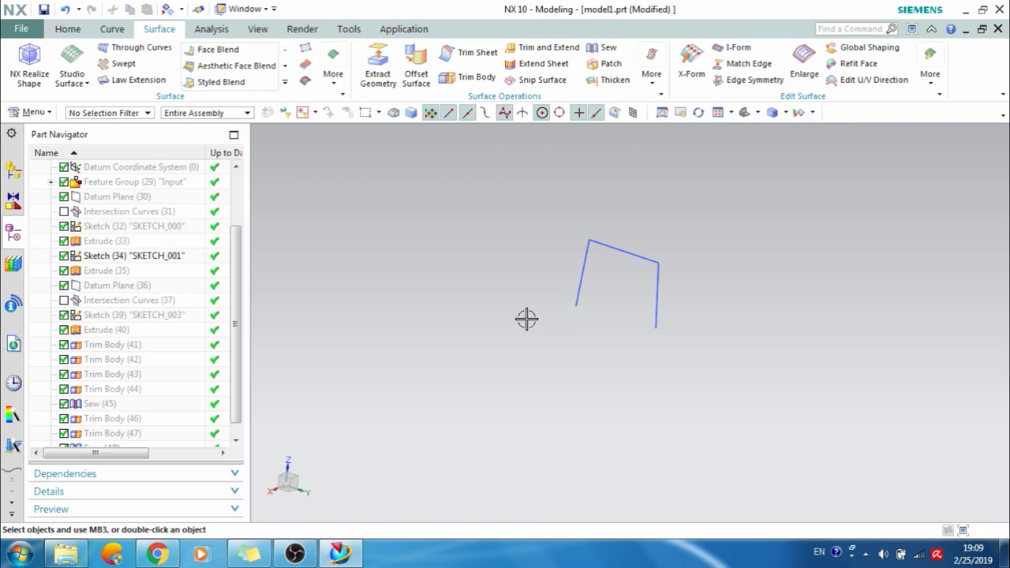
scroll(190, 397, "down", 1)
right_click(135, 416)
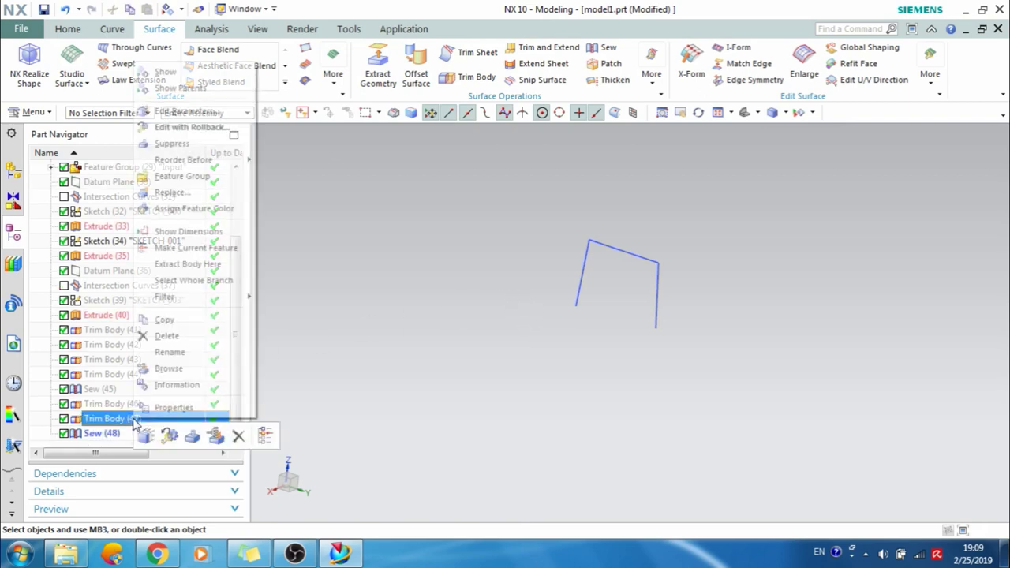
left_click(198, 85)
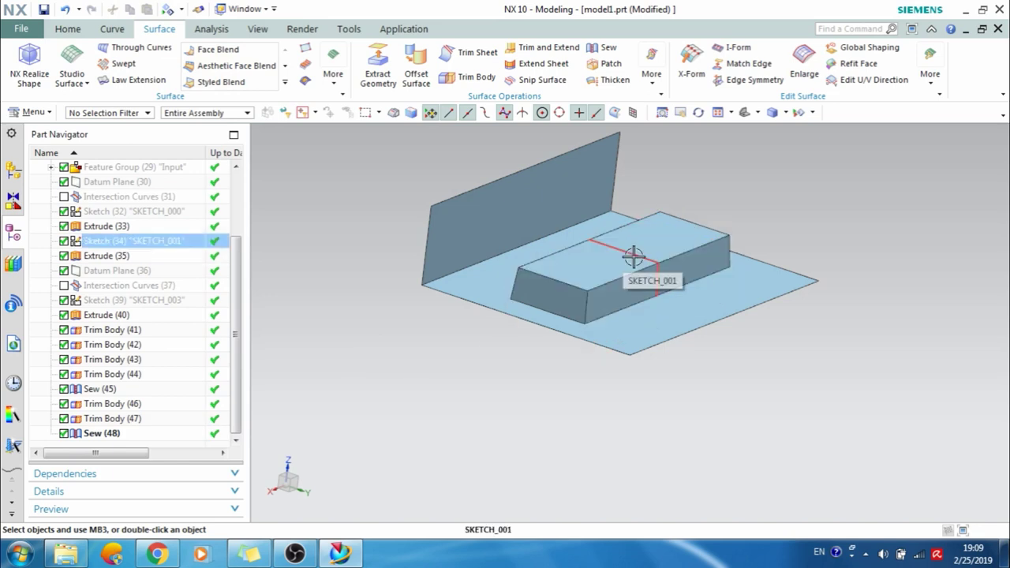
Hide the sketch SKETCH_001 shown across the raised boss.
right_click(154, 245)
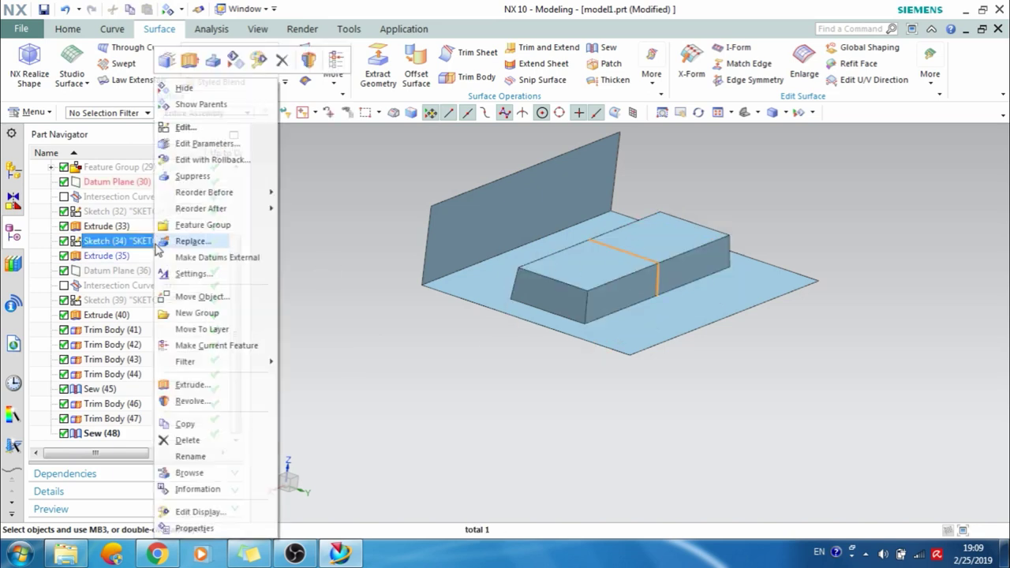
left_click(208, 104)
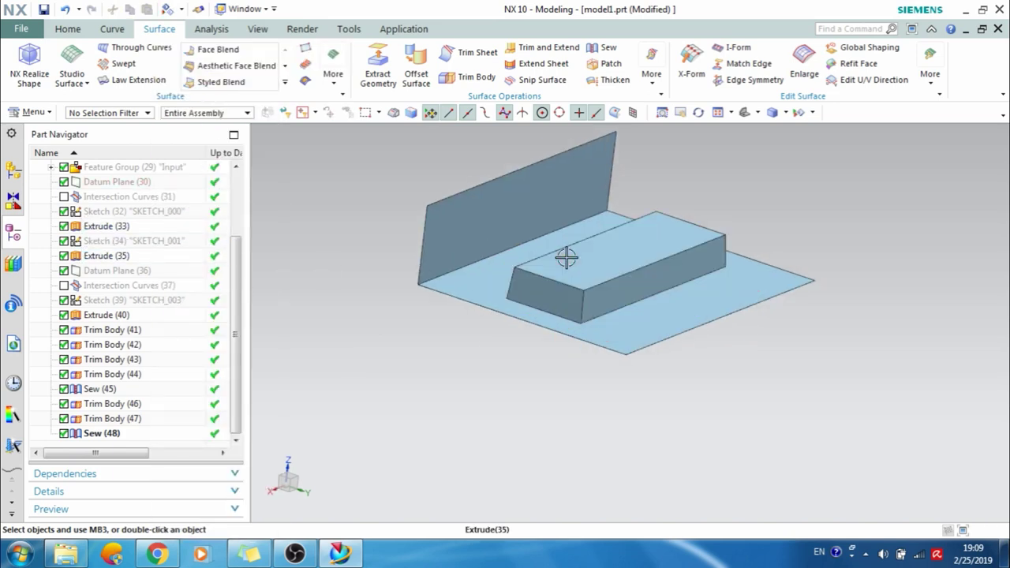
scroll(566, 255, "up", 1)
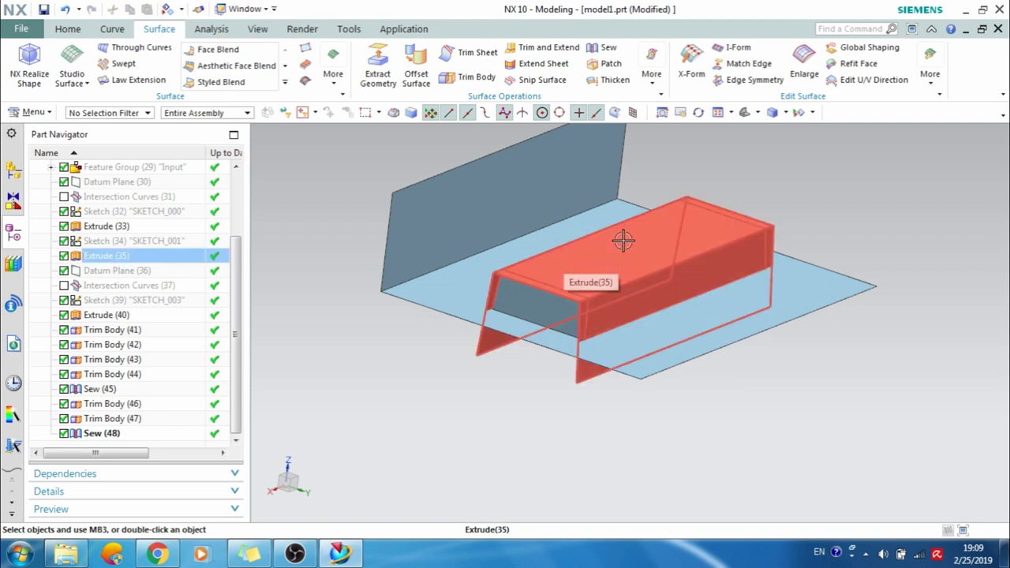
key("Escape")
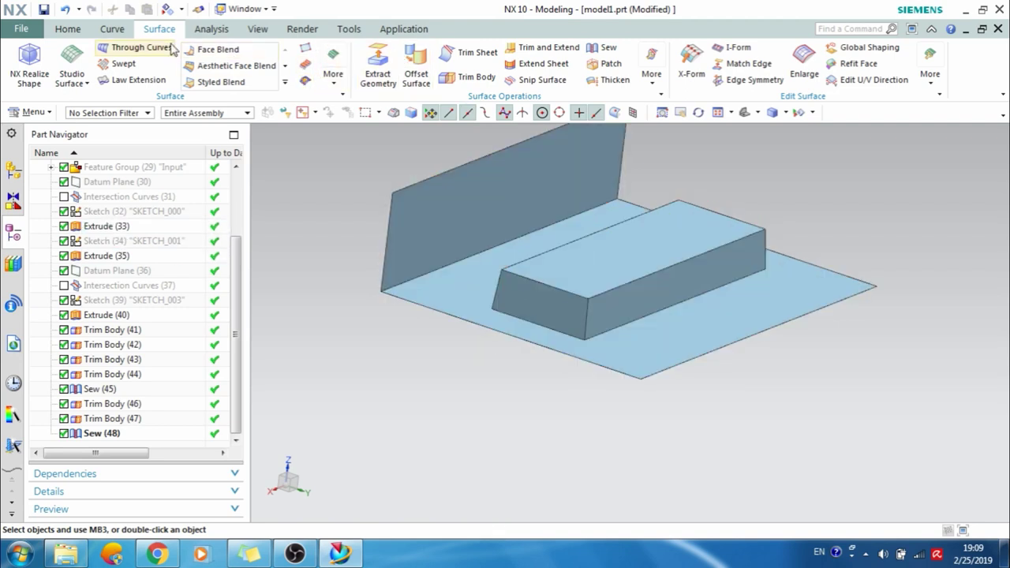
Try to blend the boss's four foot edges and four top edges together with a 5 mm radius.
left_click(87, 31)
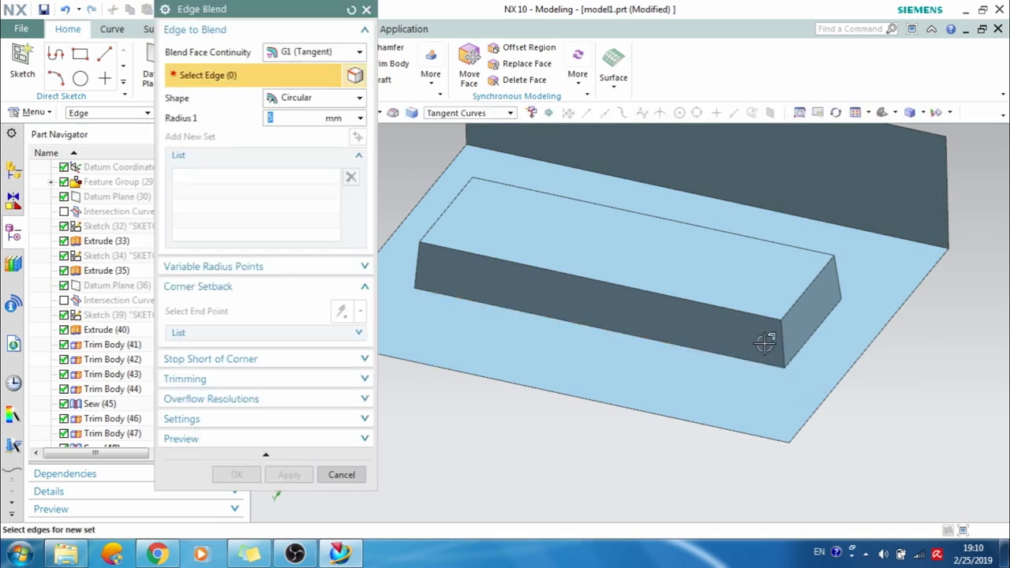
left_click(743, 356)
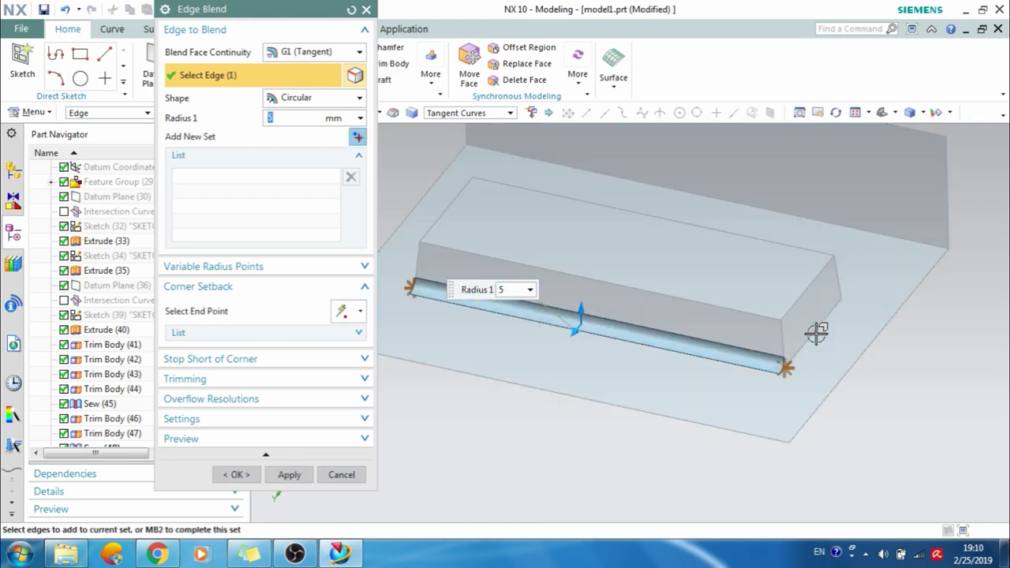
left_click(810, 345)
middle_click_drag(756, 341, 803, 334)
left_click(484, 337)
middle_click_drag(469, 300, 514, 307)
left_click(483, 283)
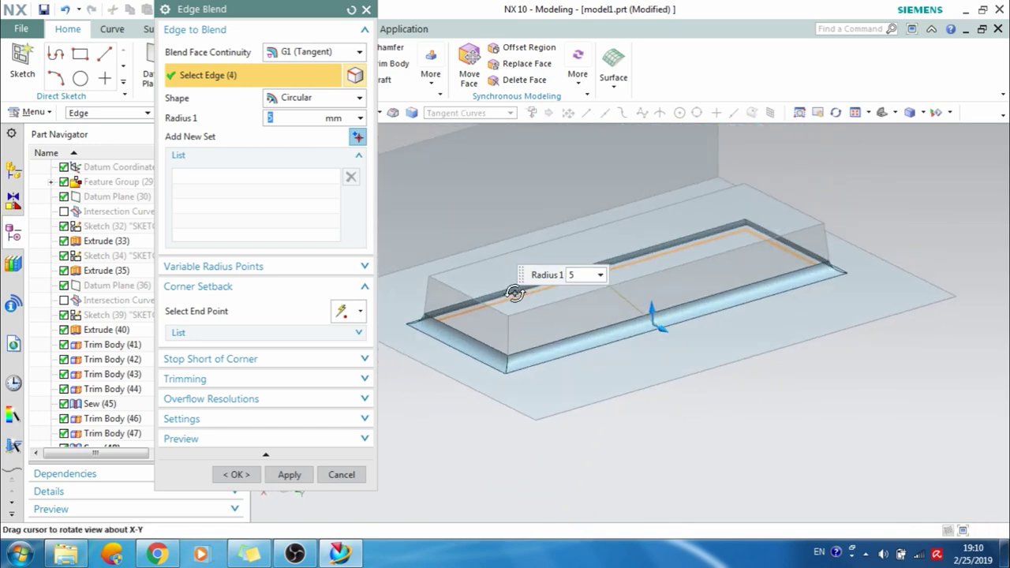
left_click(530, 300)
left_click(477, 296)
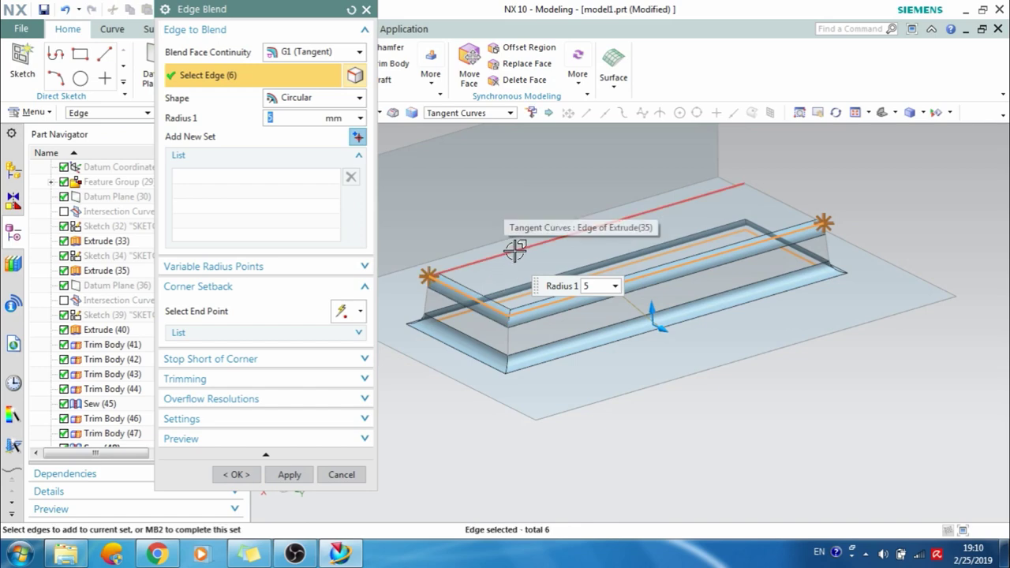
left_click(517, 249)
left_click(778, 197)
mouse_move(642, 314)
middle_mouse_down()
mouse_move(566, 318)
mouse_move(631, 328)
middle_mouse_up()
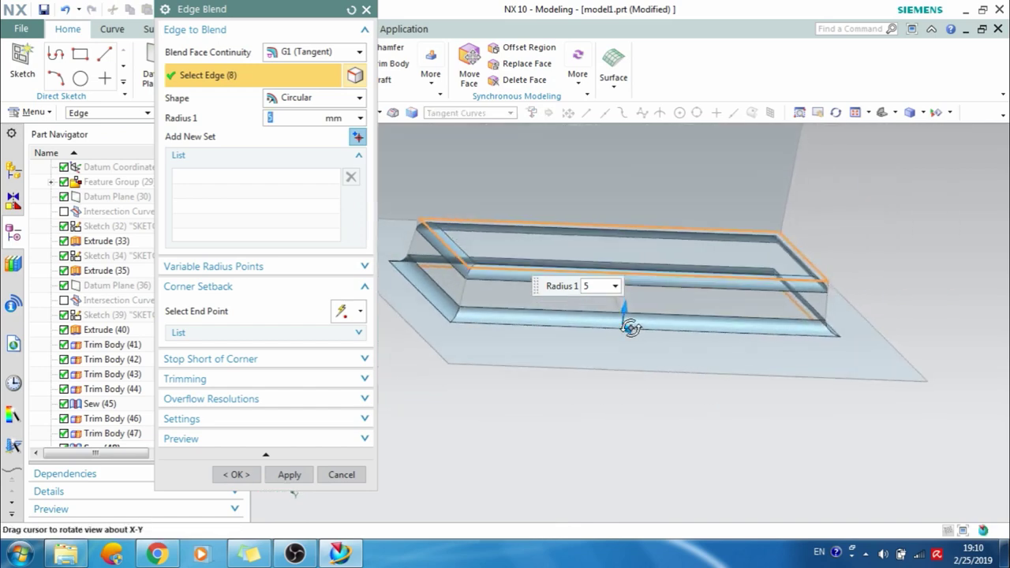
left_click(289, 474)
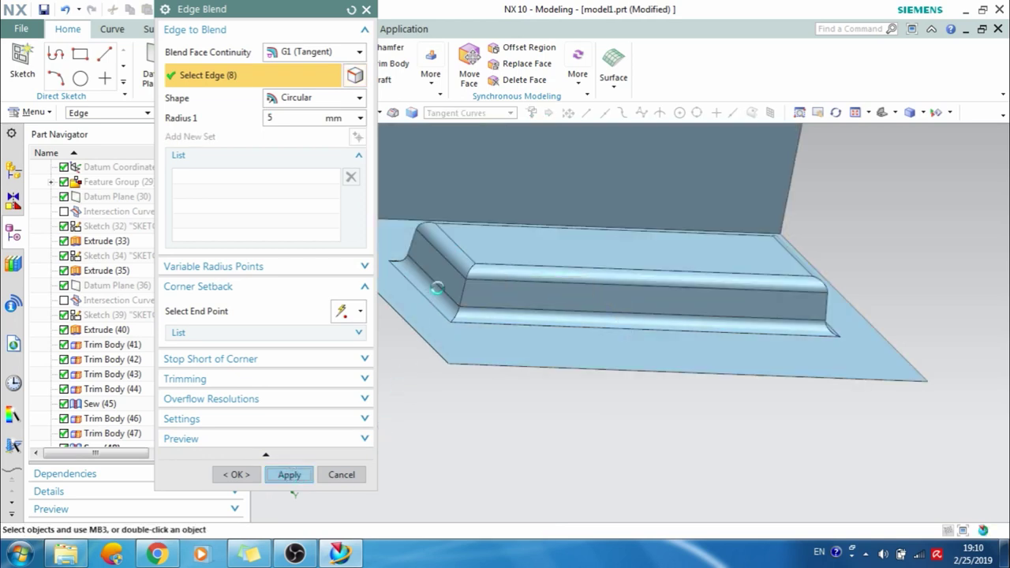
Try to blend the boss's four corner edges, including their tangent continuations, with a 5 mm radius.
scroll(472, 286, "up", 3)
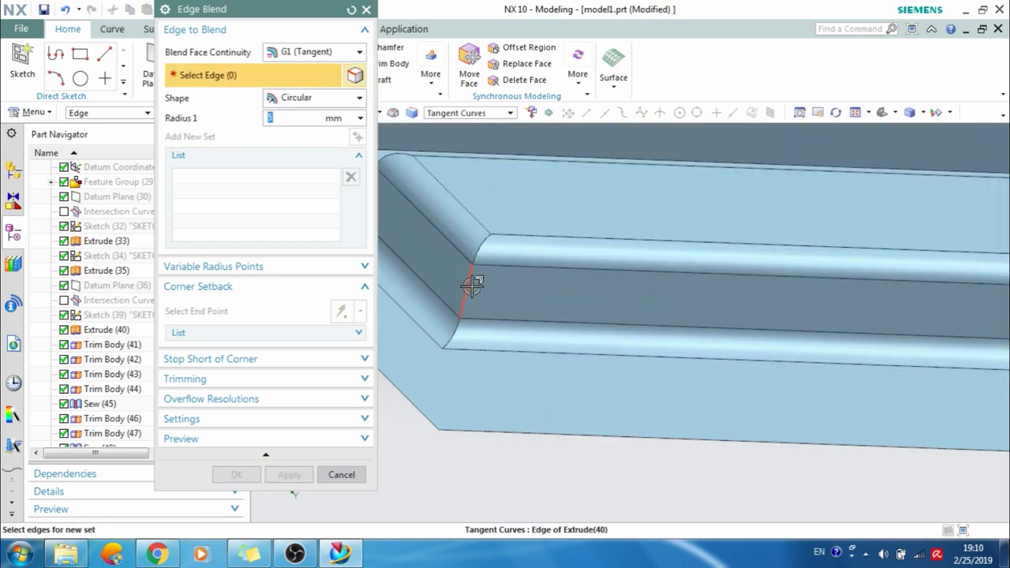
left_click(472, 286)
scroll(598, 305, "down", 2)
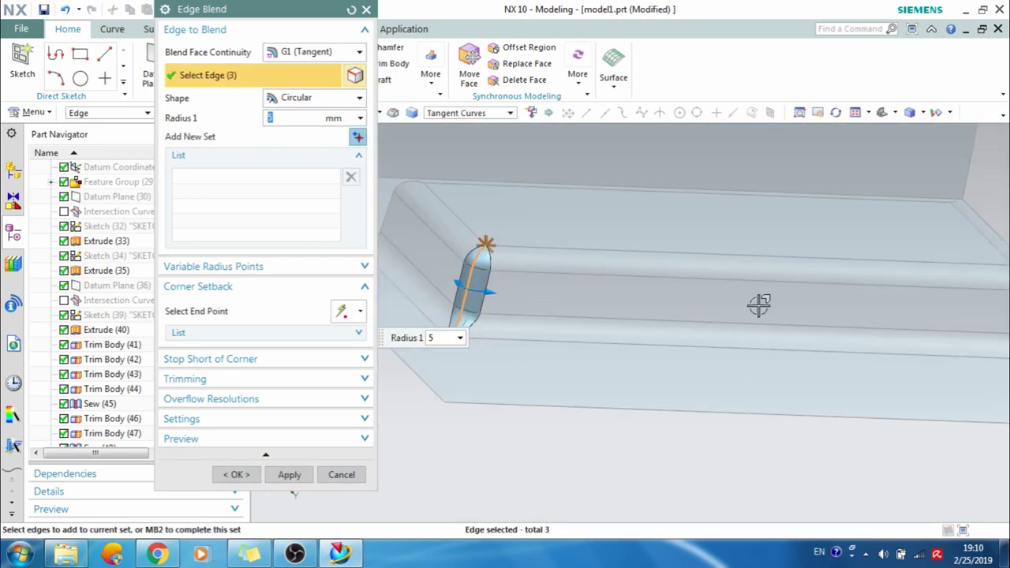
scroll(631, 293, "down", 2)
left_click(885, 294)
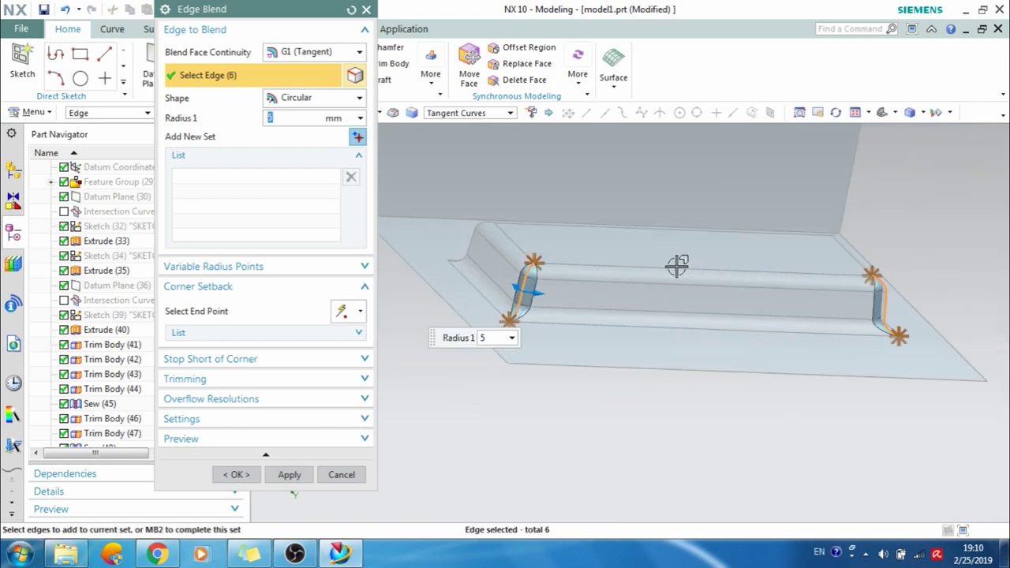
left_click(479, 241)
middle_click_drag(632, 271, 633, 291)
left_click(878, 263)
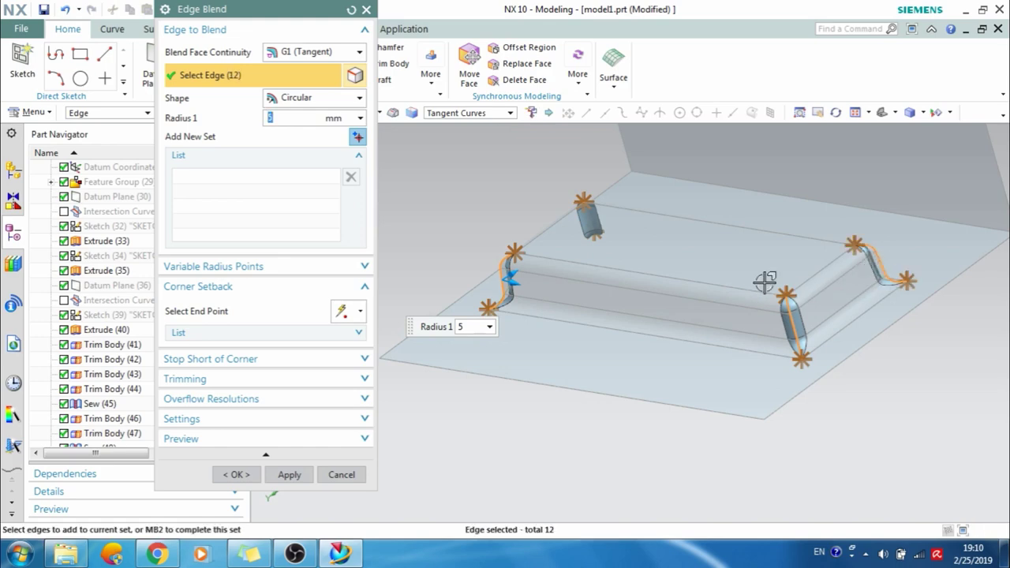
left_click(236, 475)
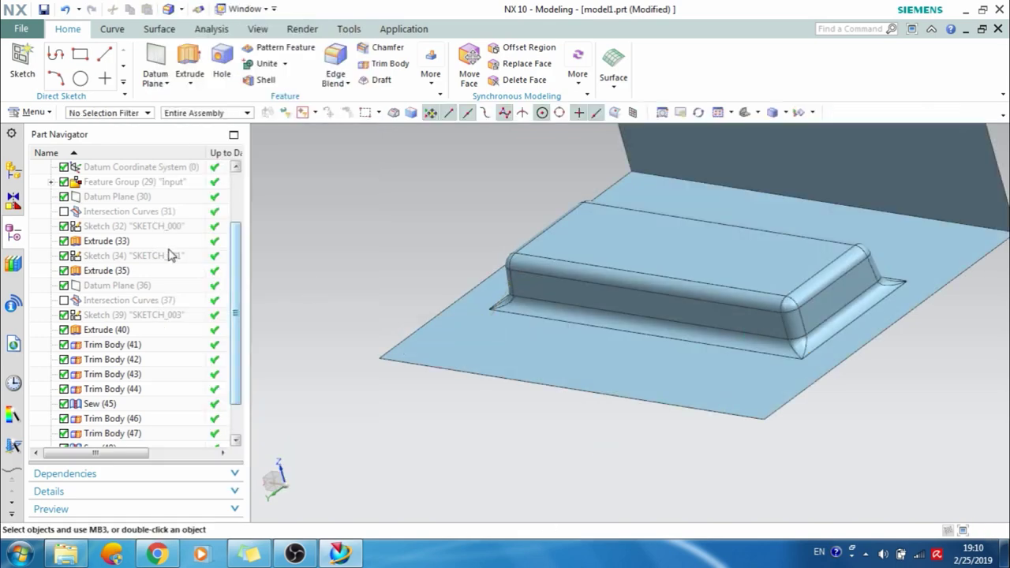
Show the imported Input feature group and compare its boss corner with the blended rebuild.
left_click(103, 182)
right_click(102, 182)
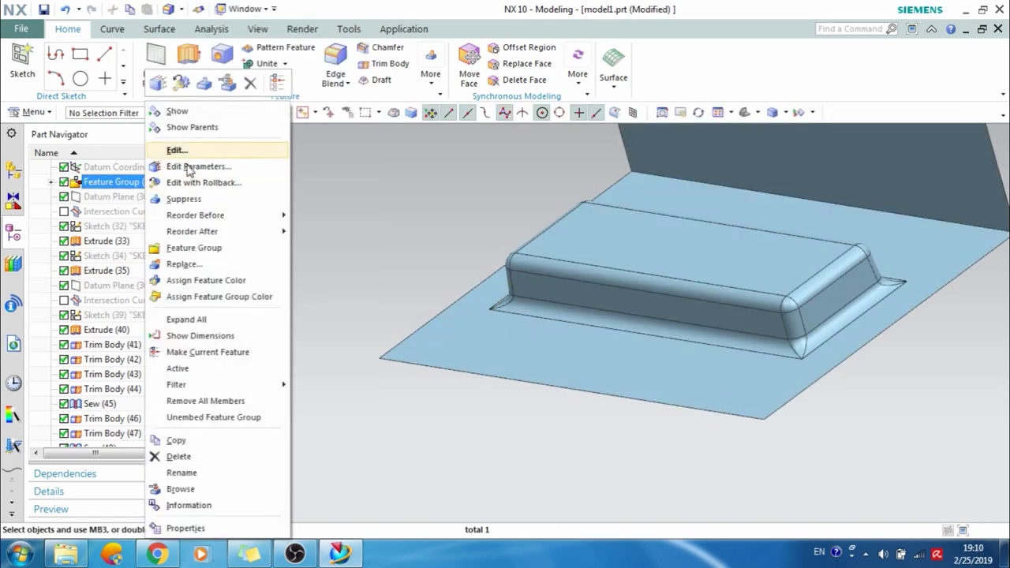
left_click(181, 108)
middle_click_drag(668, 300, 732, 312)
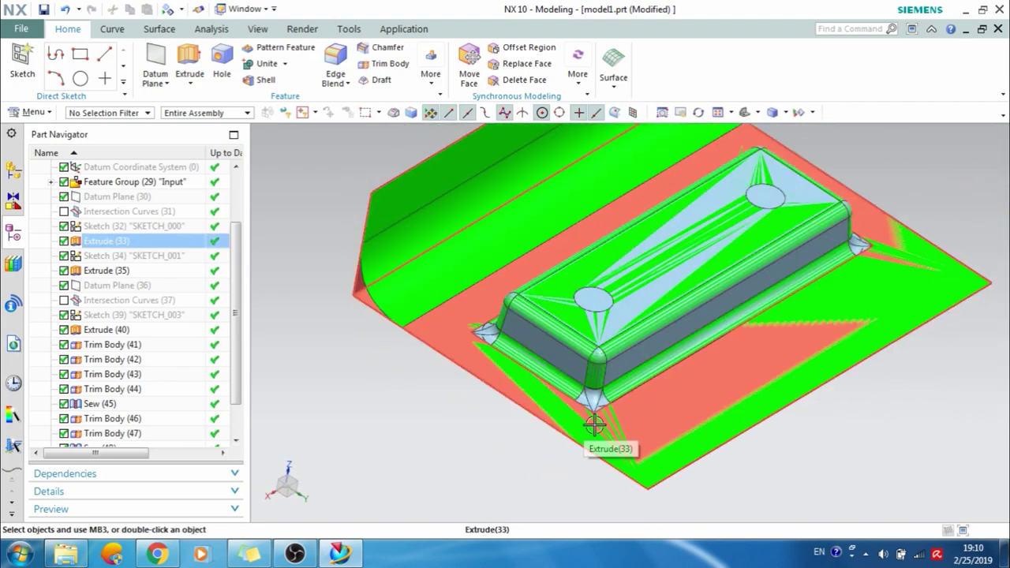
scroll(598, 412, "up", 2)
scroll(598, 412, "up", 4)
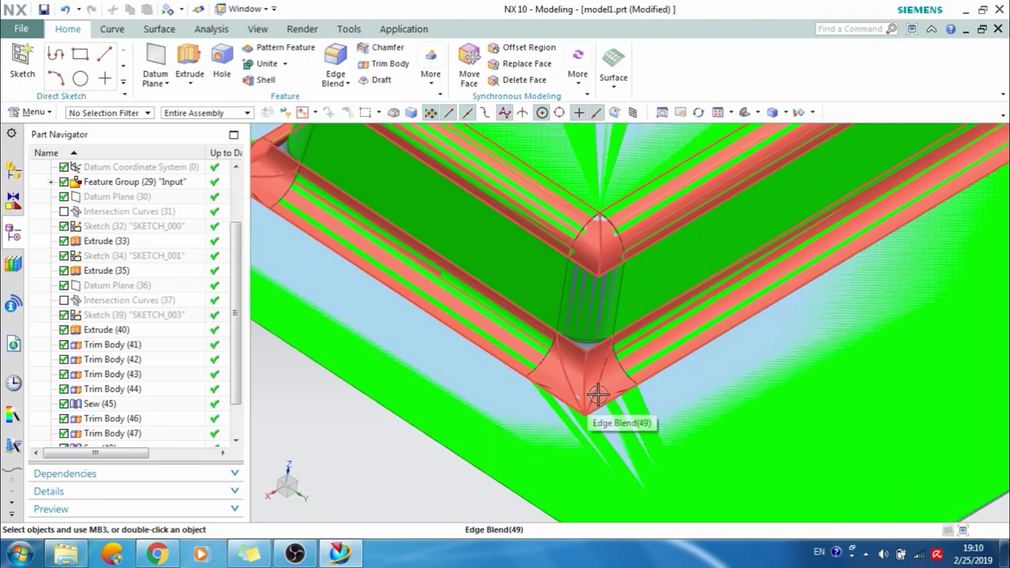
scroll(640, 363, "down", 5)
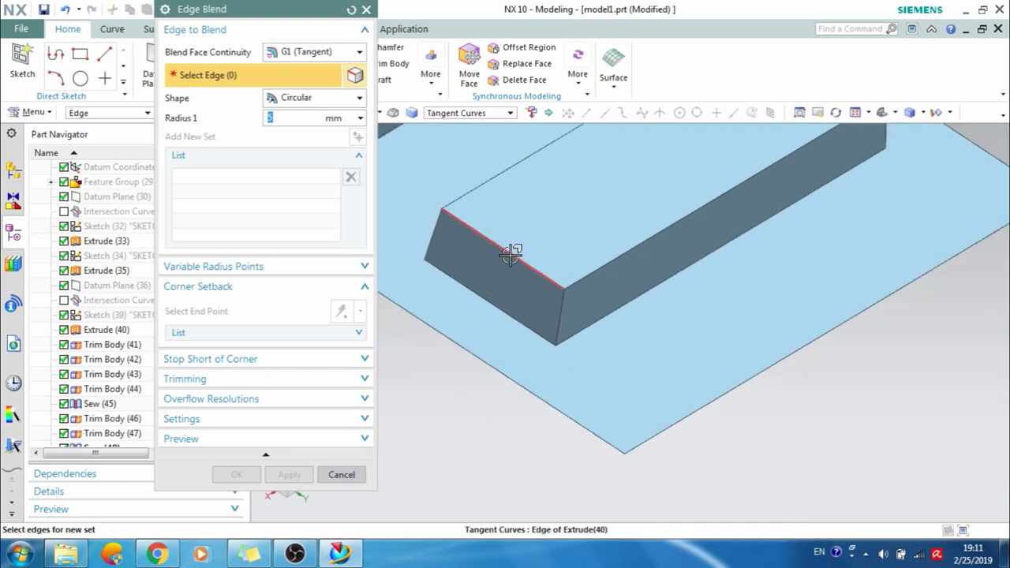
Blend the four top edges of the raised boss with a 5 mm radius.
left_click(514, 254)
left_click(496, 175)
scroll(497, 295, "down", 2)
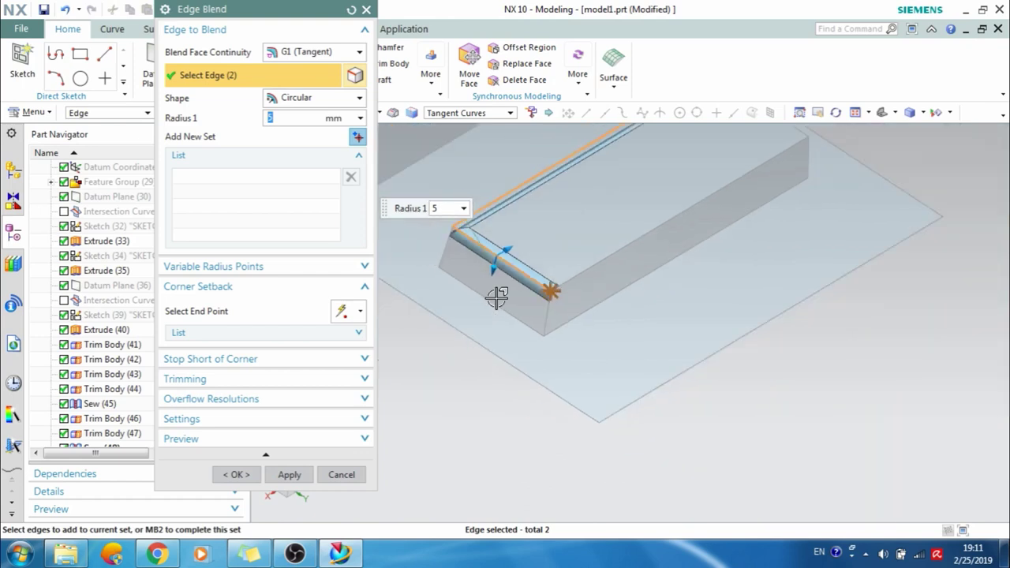
left_click(793, 136)
left_click(762, 160)
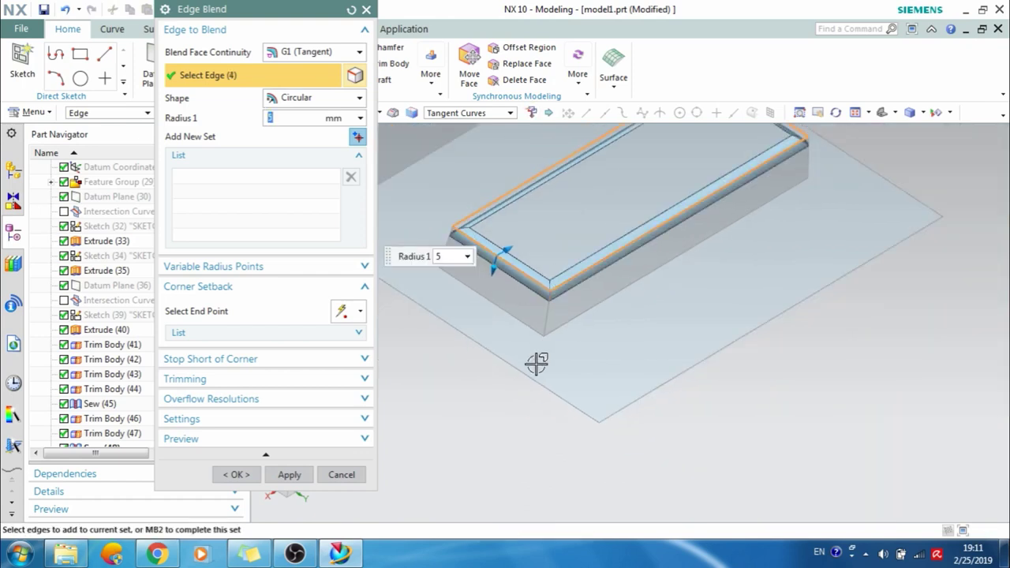
left_click(288, 475)
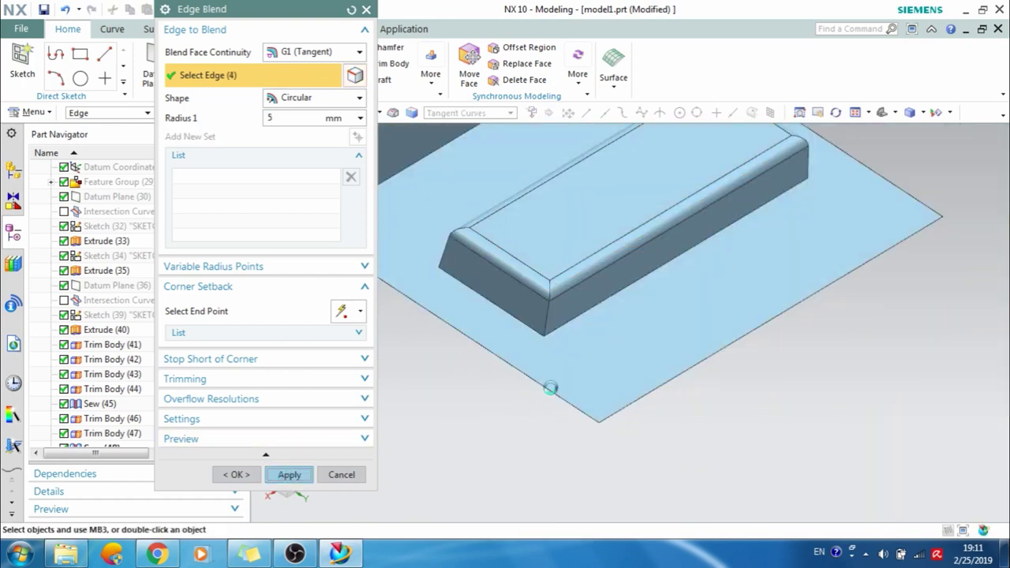
Blend the boss's four side corner edges and the edge loop around its foot with 5 mm radii.
left_click(545, 316)
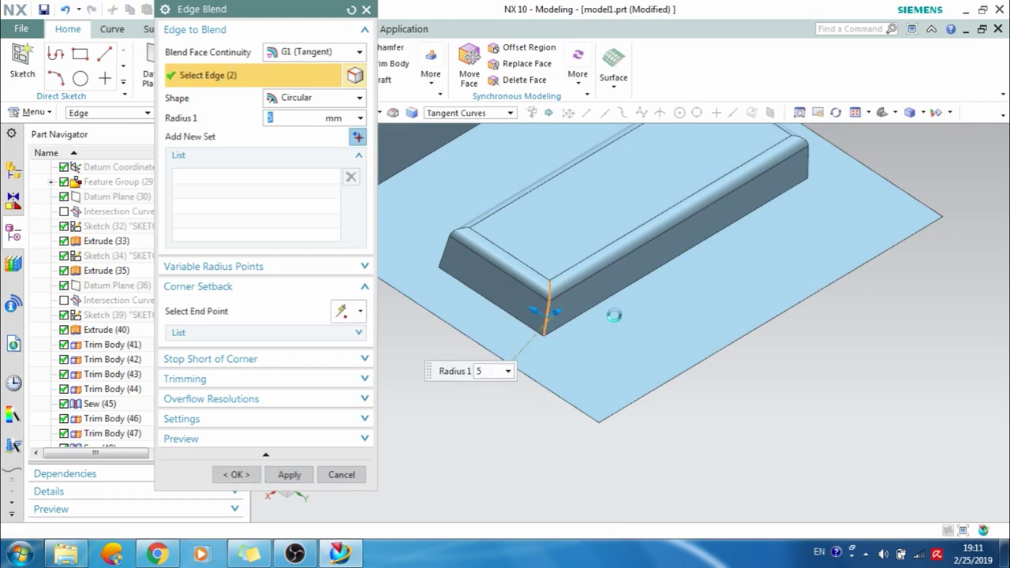
left_click(445, 258)
scroll(580, 281, "down", 2)
middle_click_drag(734, 214, 751, 195)
left_click(751, 194)
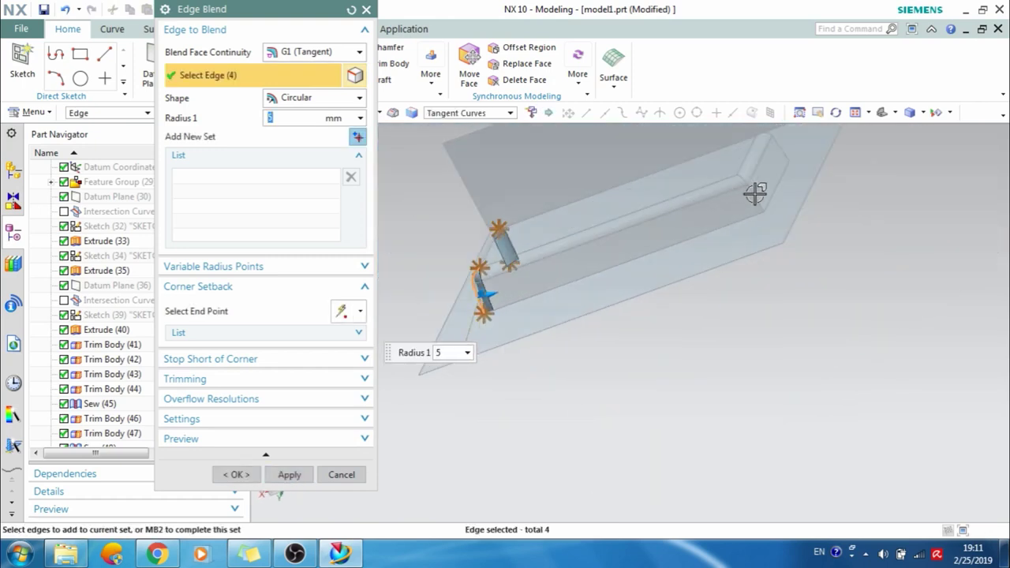
left_click(668, 214)
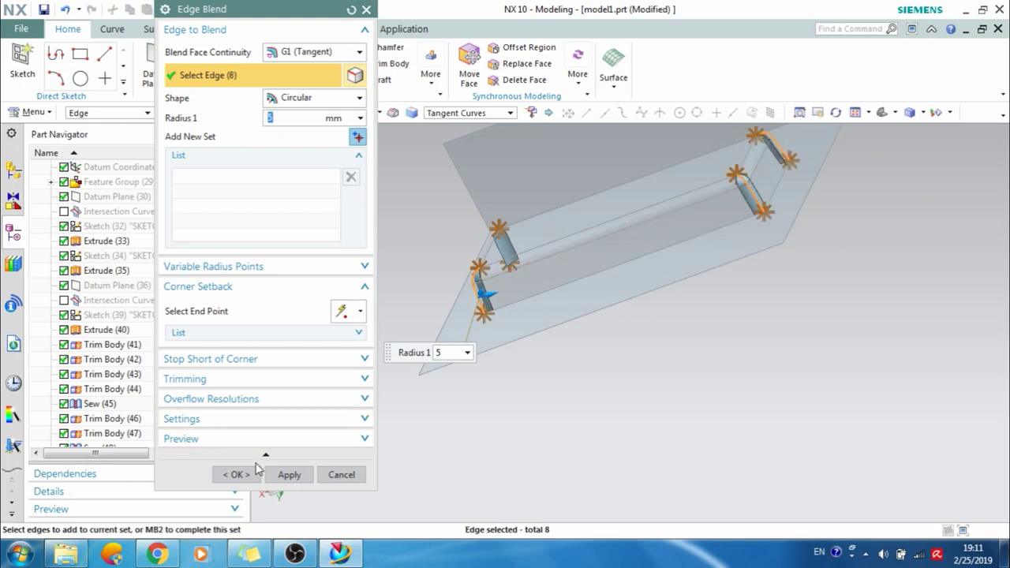
left_click(289, 474)
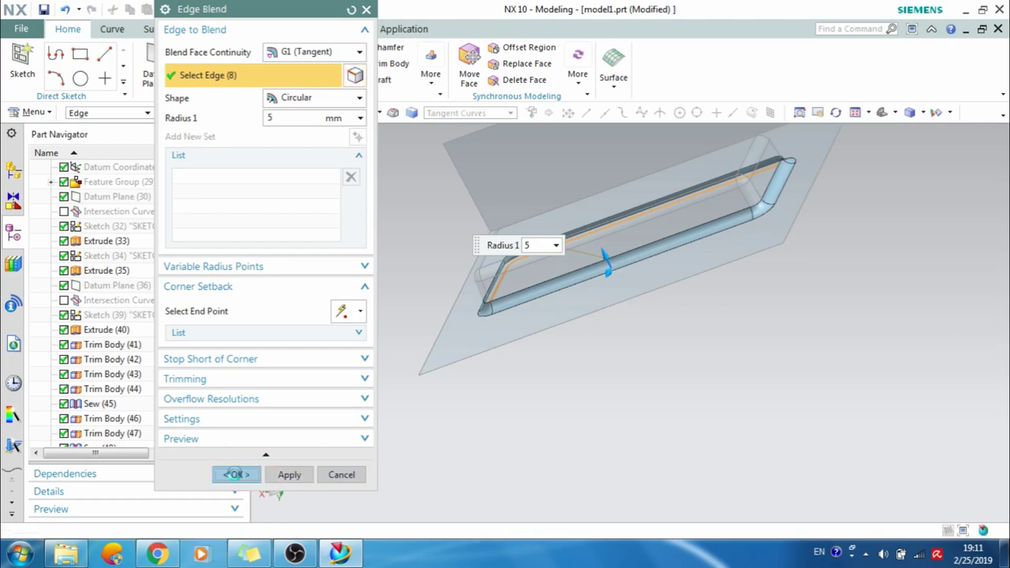
left_click(235, 475)
middle_click_drag(552, 331, 612, 316)
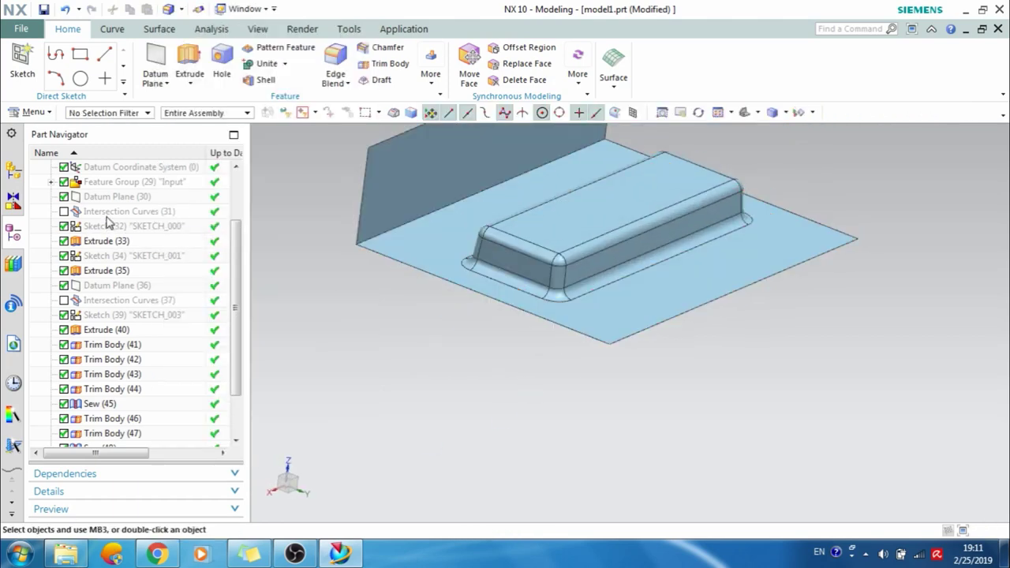
Show the imported Input feature group and compare its blends, holes and curved wall transition with the rebuilt body.
left_click(118, 181)
right_click(118, 182)
left_click(157, 129)
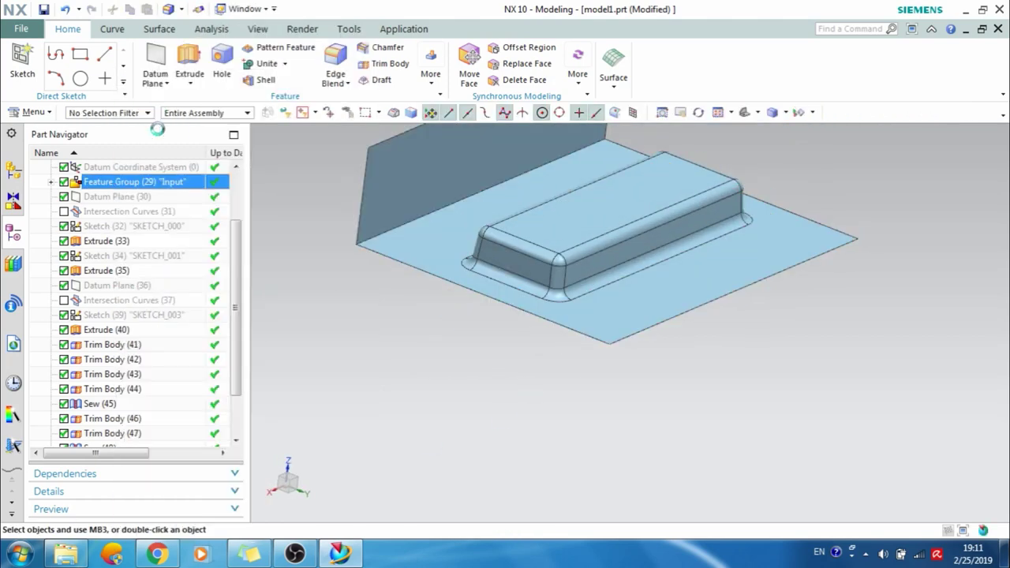
scroll(553, 276, "down", 1)
scroll(560, 288, "up", 3)
middle_click_drag(545, 301, 521, 305)
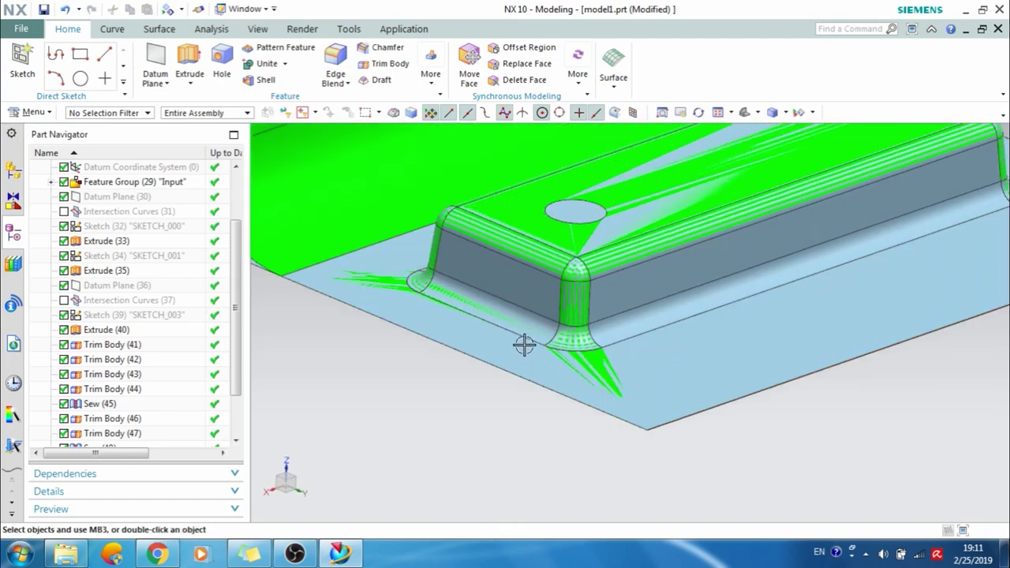
scroll(523, 347, "up", 1)
scroll(523, 339, "down", 3)
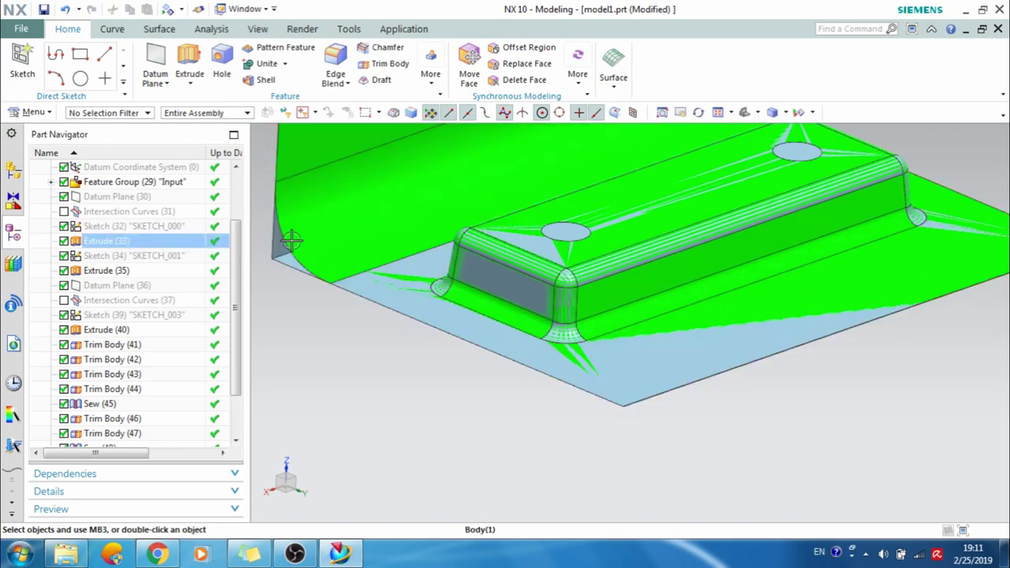
scroll(449, 356, "down", 4)
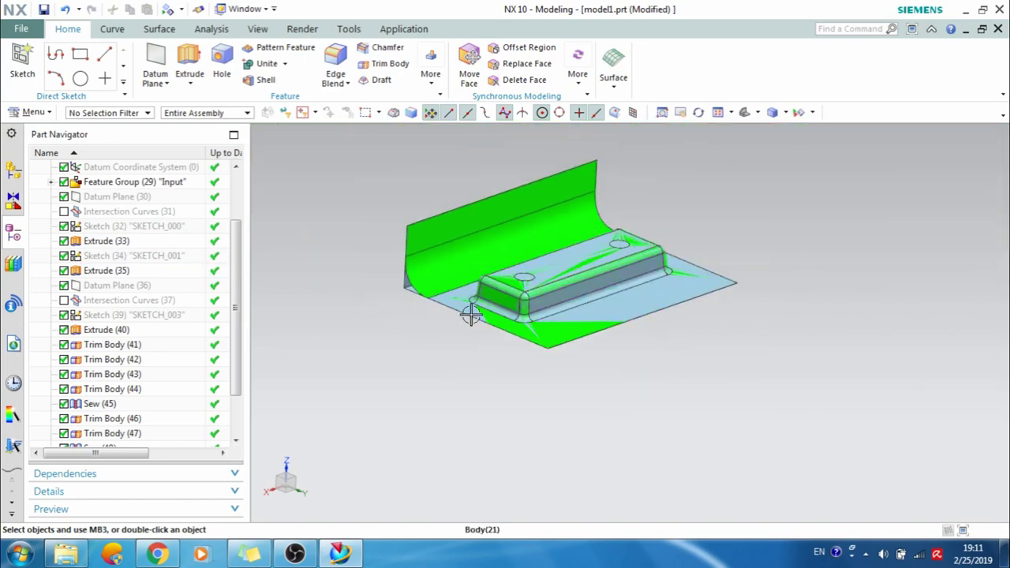
Delete the imported Input feature group together with all its members, accepting the effect on dependent features.
left_click_drag(236, 300, 237, 250)
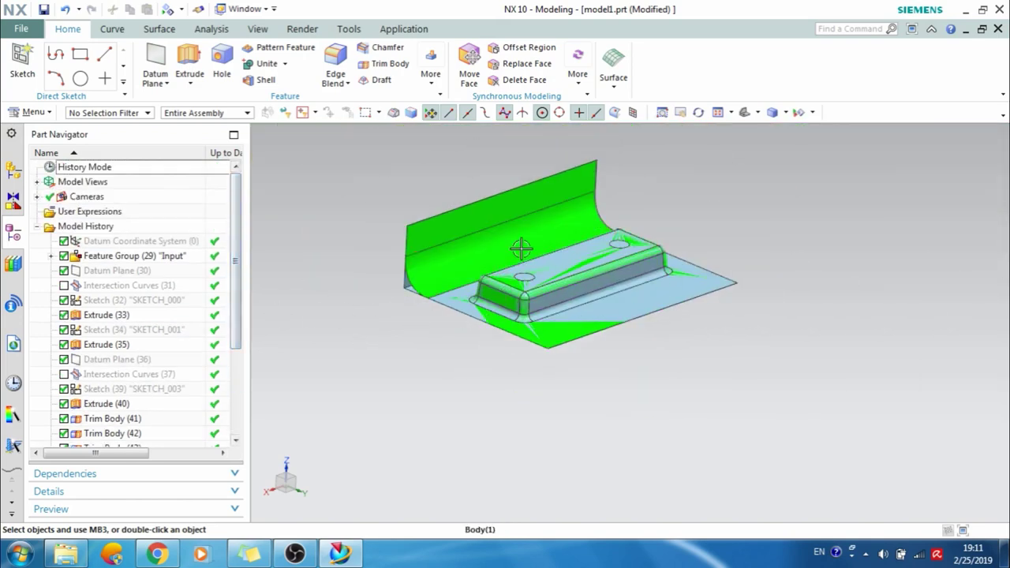
left_click(134, 256)
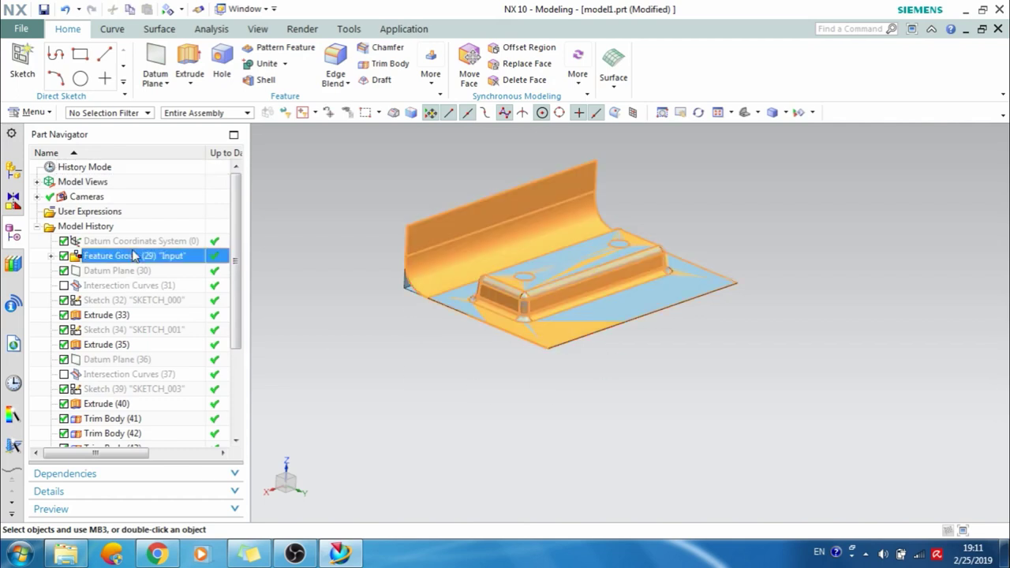
right_click(134, 256)
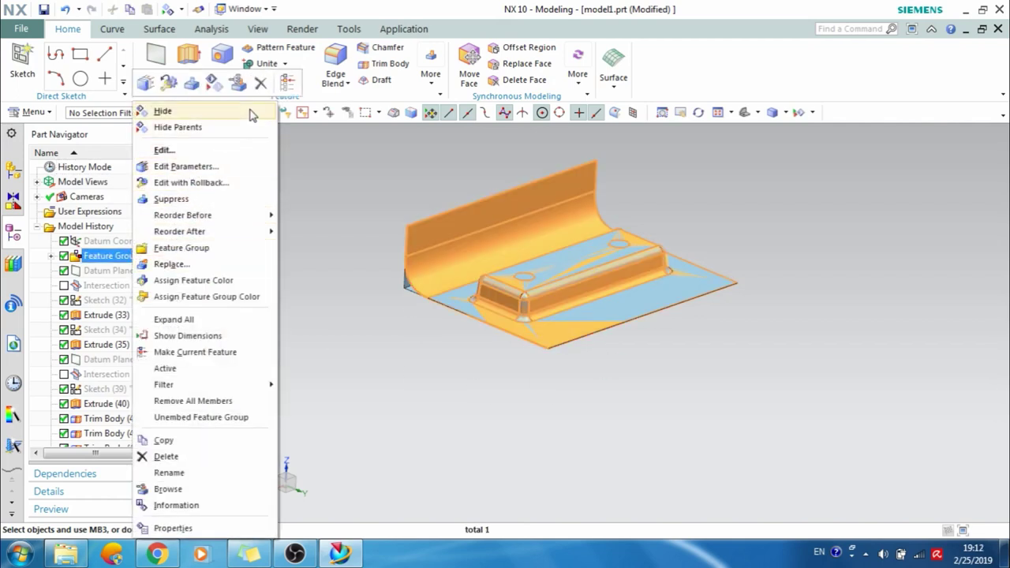
left_click(260, 82)
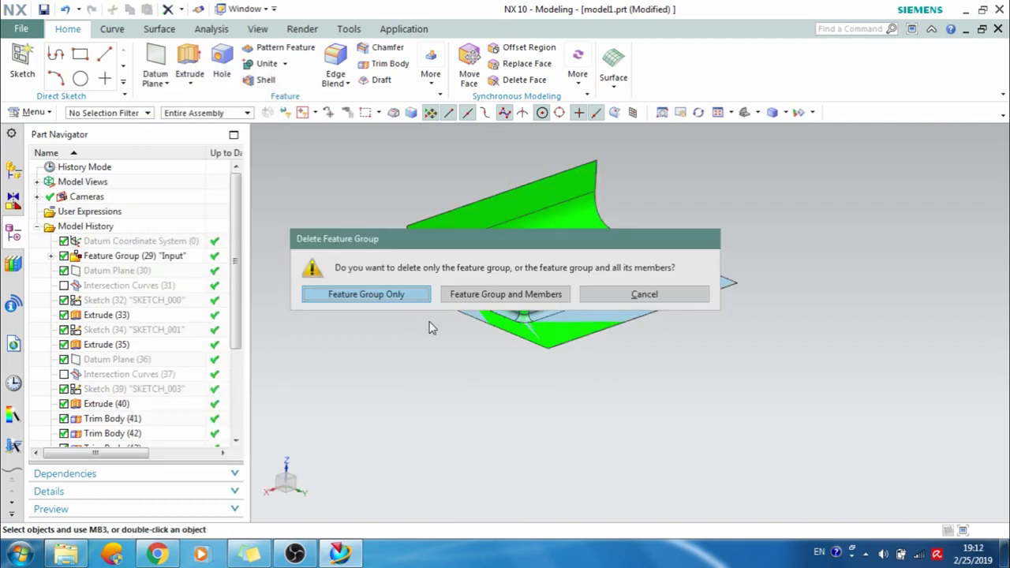
left_click(485, 294)
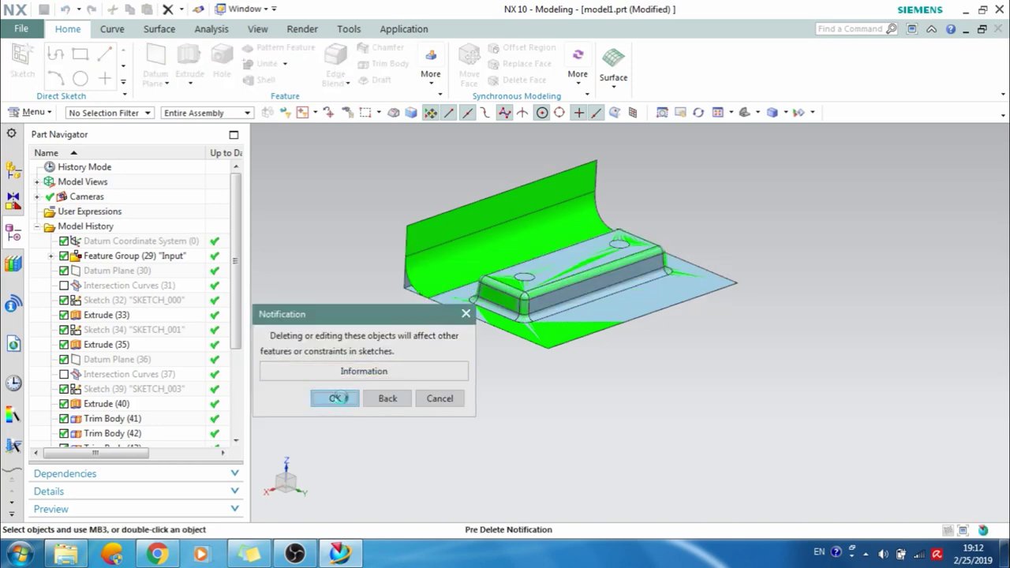
left_click(336, 398)
Inspect the rebuilt body and the features related to the datum coordinate system, and undo the deletion of the Input feature group.
scroll(504, 293, "up", 3)
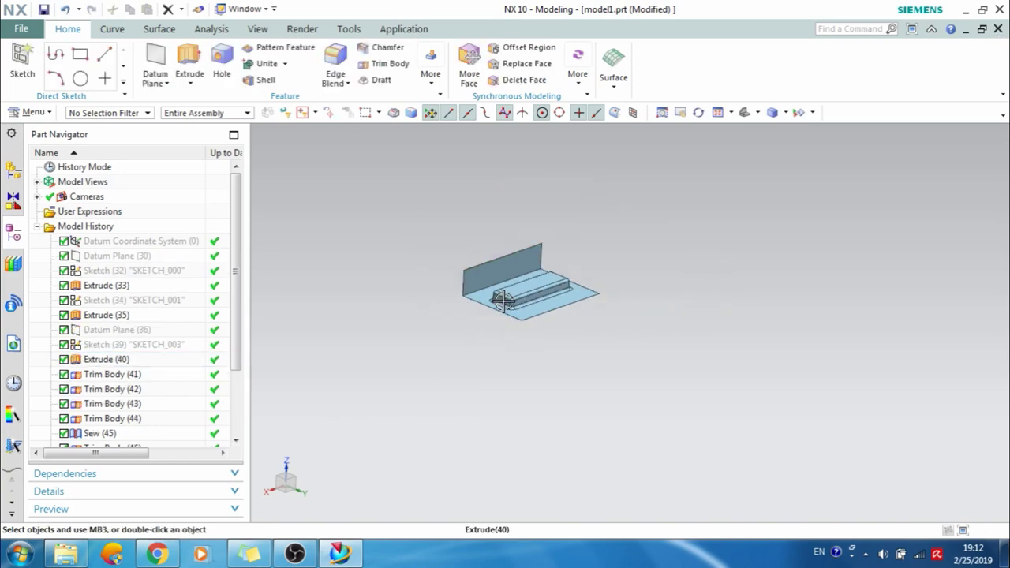
mouse_move(485, 334)
middle_mouse_down()
mouse_move(450, 354)
mouse_move(504, 264)
mouse_move(480, 309)
mouse_move(429, 356)
mouse_move(429, 316)
mouse_move(485, 323)
mouse_move(482, 339)
middle_mouse_up()
scroll(496, 373, "down", 2)
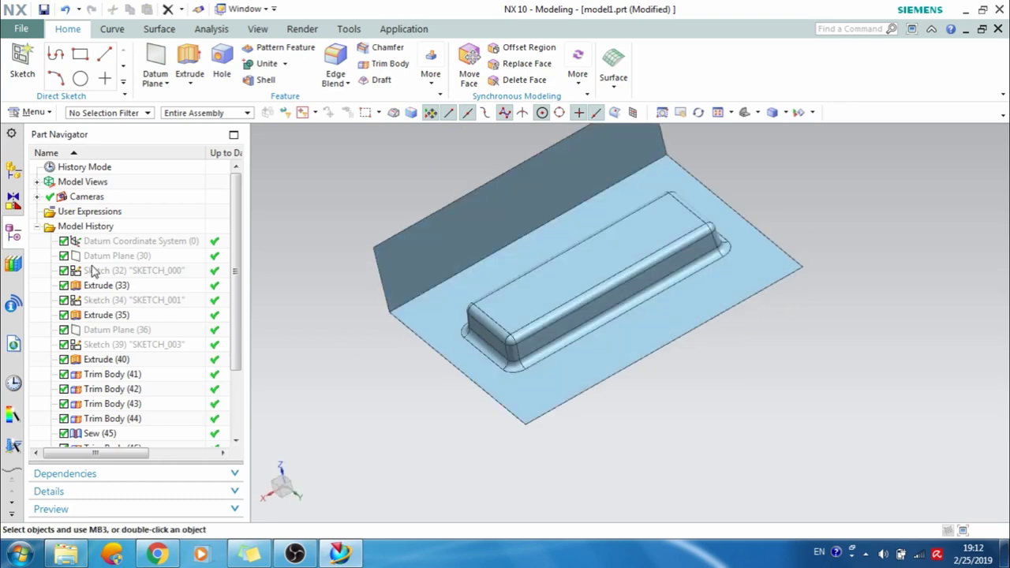
left_click(101, 243)
scroll(101, 315, "down", 2)
scroll(101, 319, "up", 2)
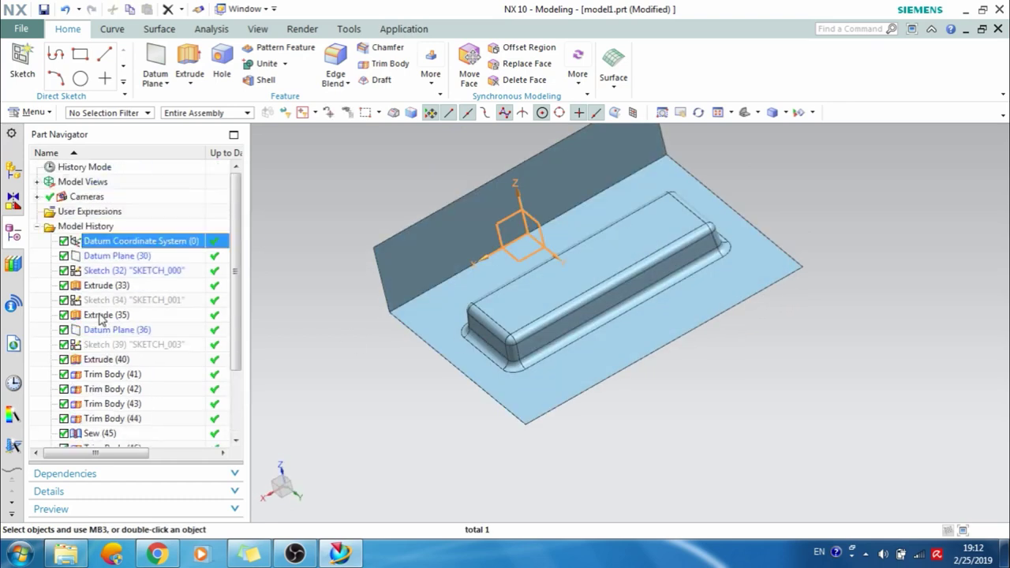
key("ctrl+z")
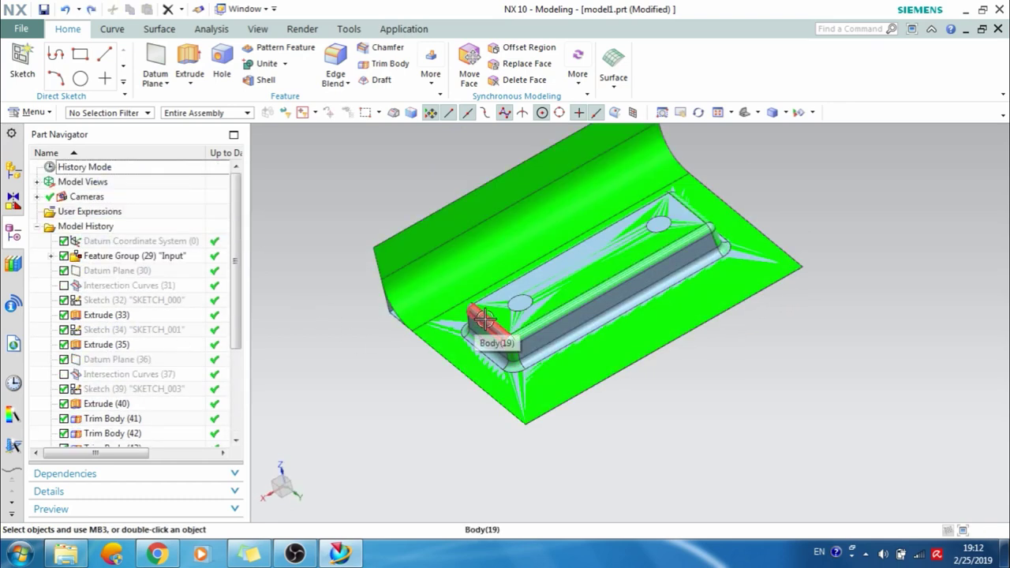
middle_click_drag(495, 309, 523, 279)
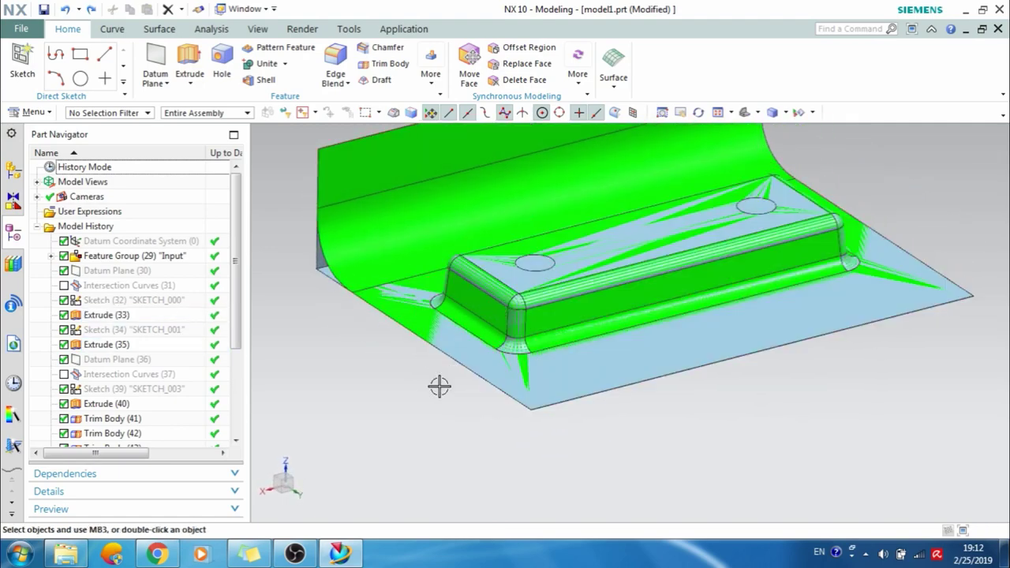